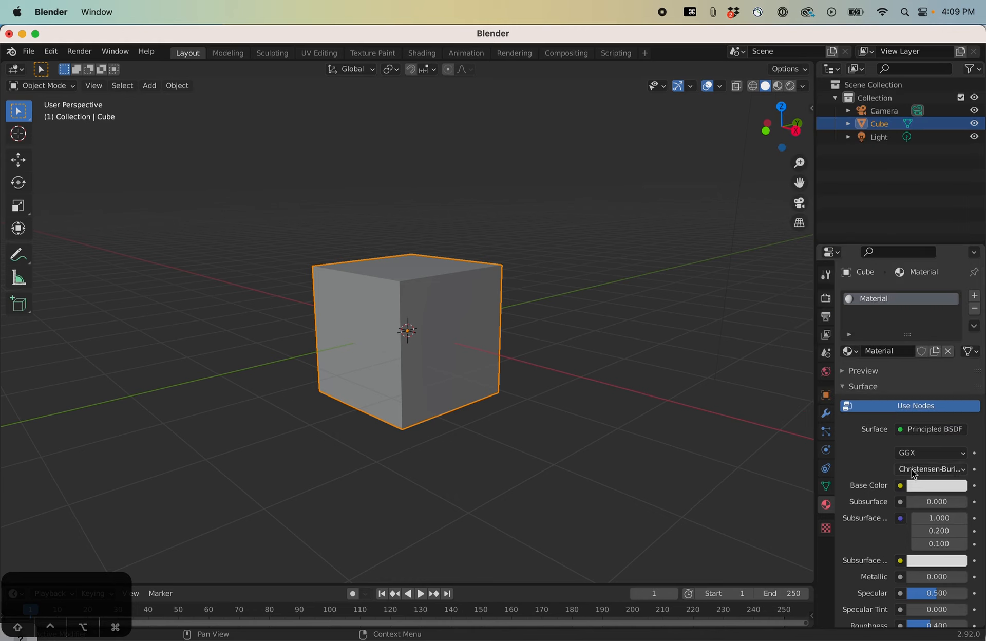
# Set the base color of the cube's material to blue and view it in Material Preview and Rendered viewport shading.
pyautogui.click(927, 488)
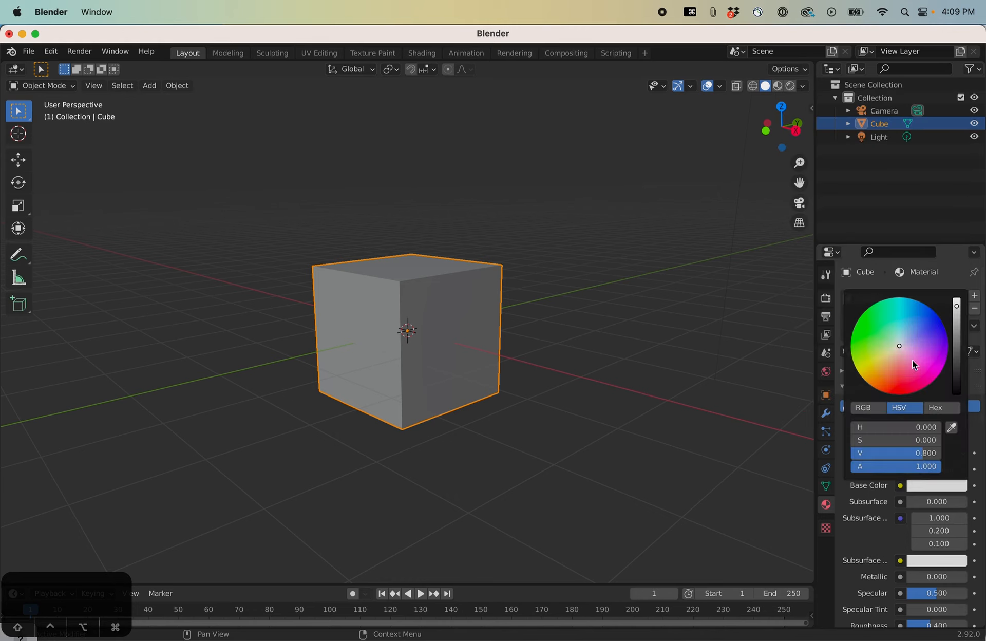
pyautogui.click(931, 318)
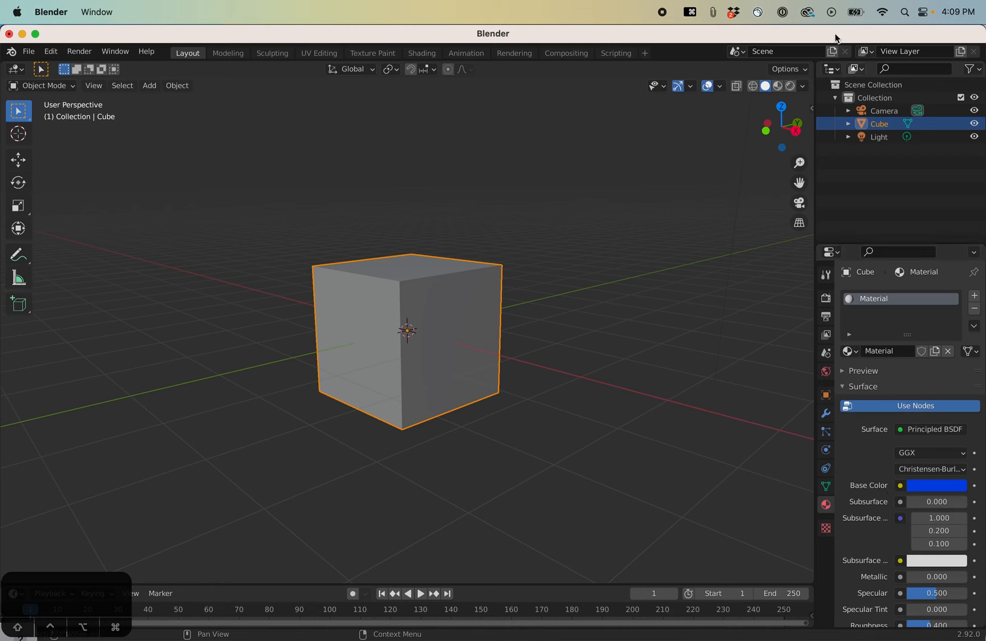
pyautogui.click(848, 124)
pyautogui.click(926, 137)
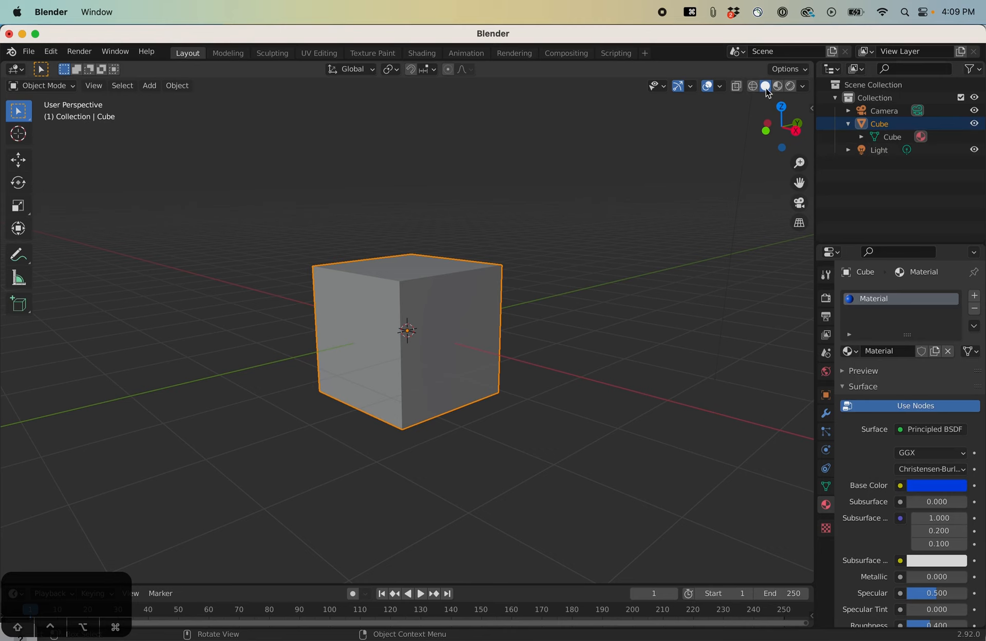
pyautogui.click(780, 87)
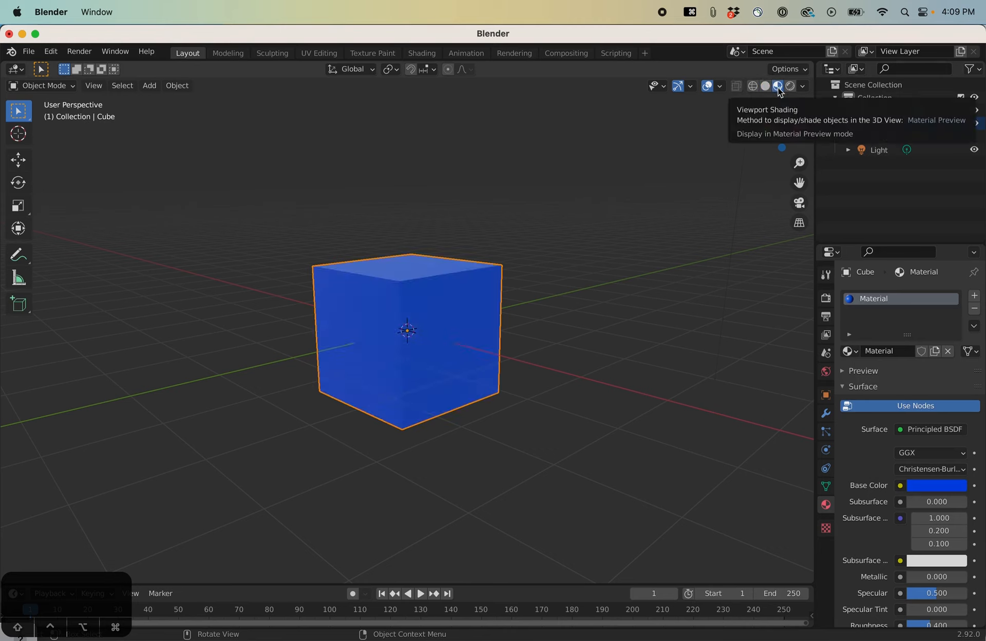
pyautogui.click(794, 89)
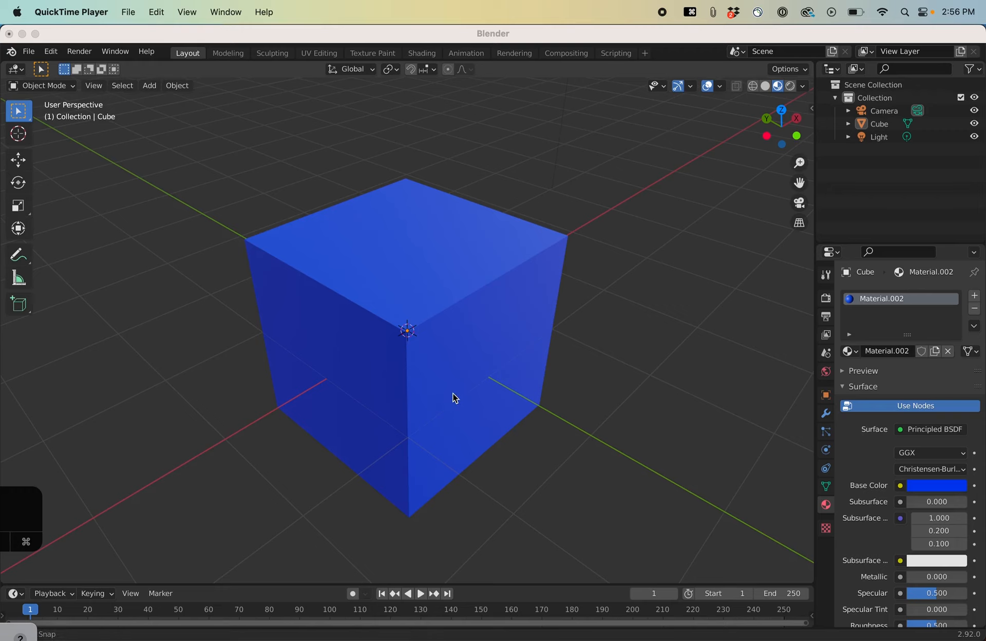
# Show the material preview and try the flat, sphere, cube, hair and shader ball preview shapes.
pyautogui.moveTo(453, 396); pyautogui.dragTo(442, 373, button='middle')
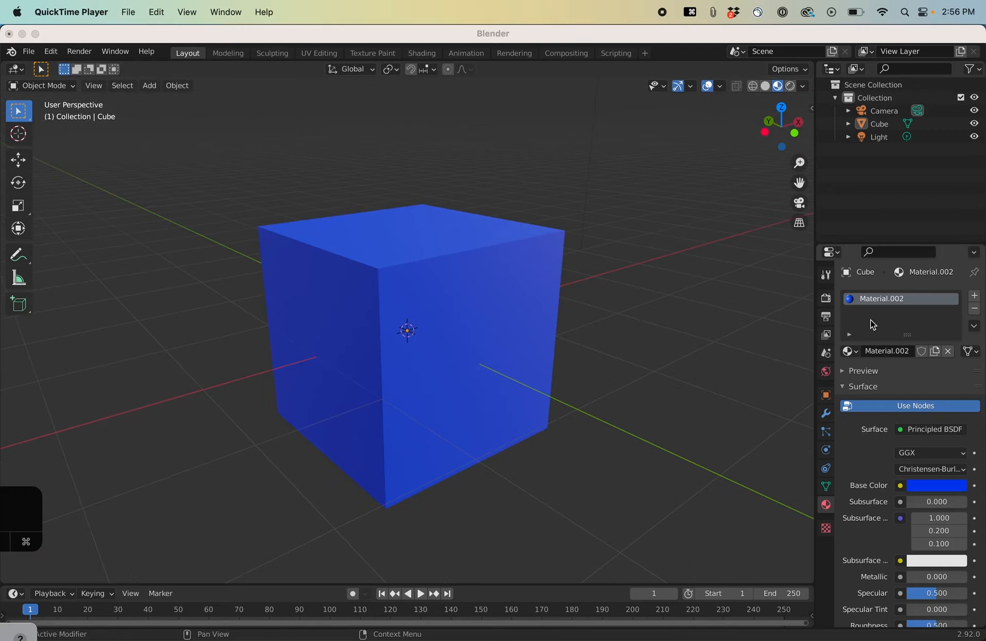
pyautogui.click(844, 370)
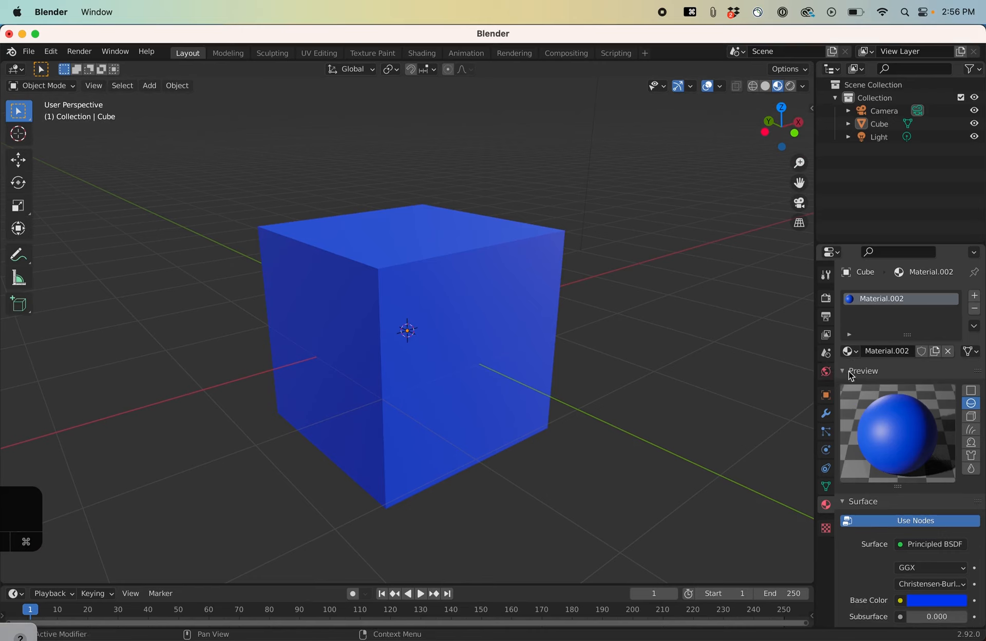
pyautogui.click(971, 391)
pyautogui.click(972, 404)
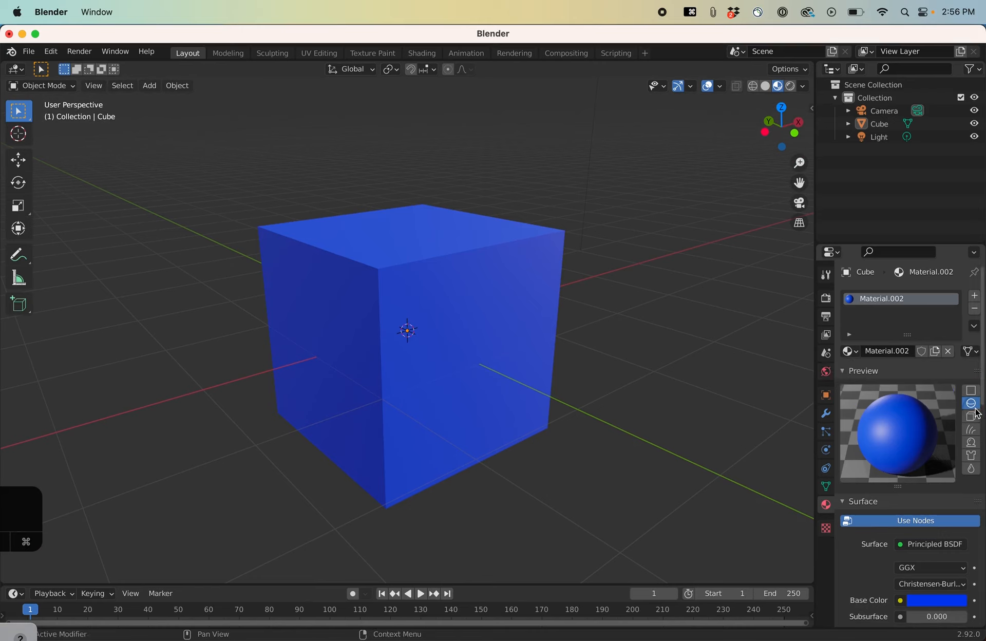
pyautogui.click(971, 416)
pyautogui.click(973, 429)
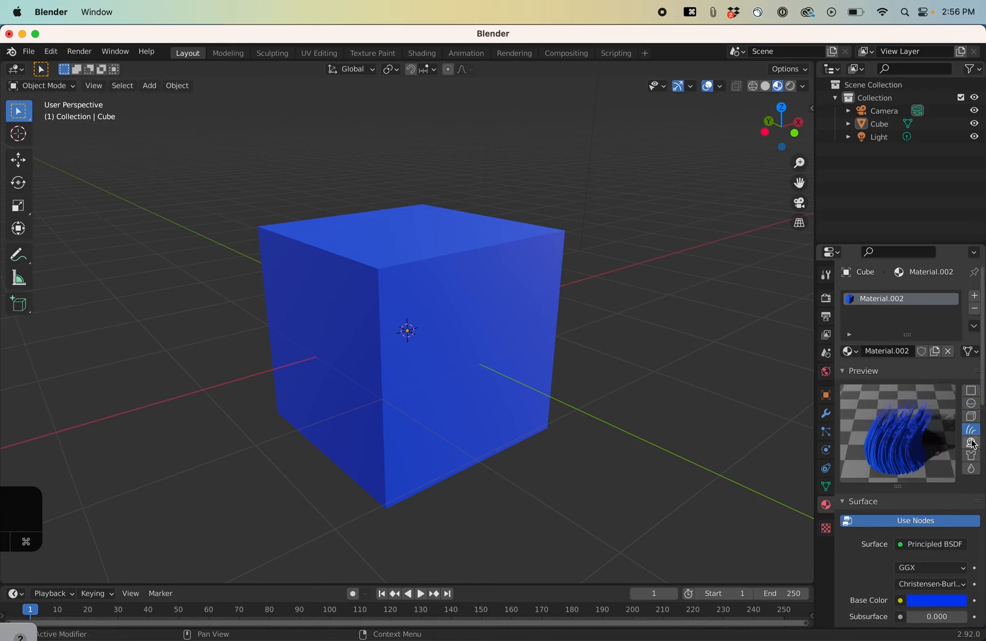
pyautogui.click(972, 442)
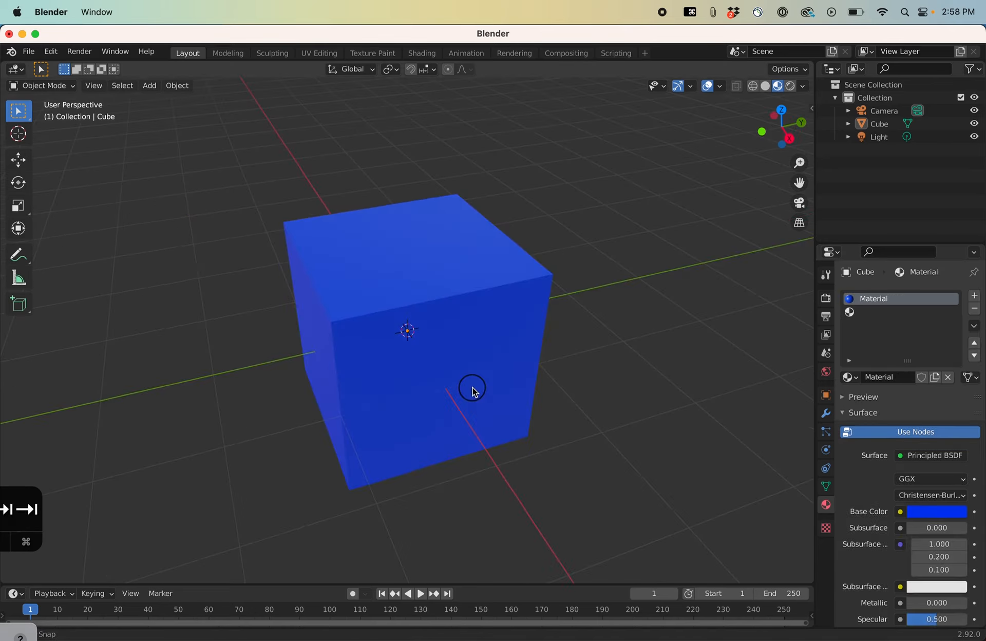
# Remove the empty second material slot from the cube.
pyautogui.moveTo(377, 407); pyautogui.dragTo(423, 398, button='middle')
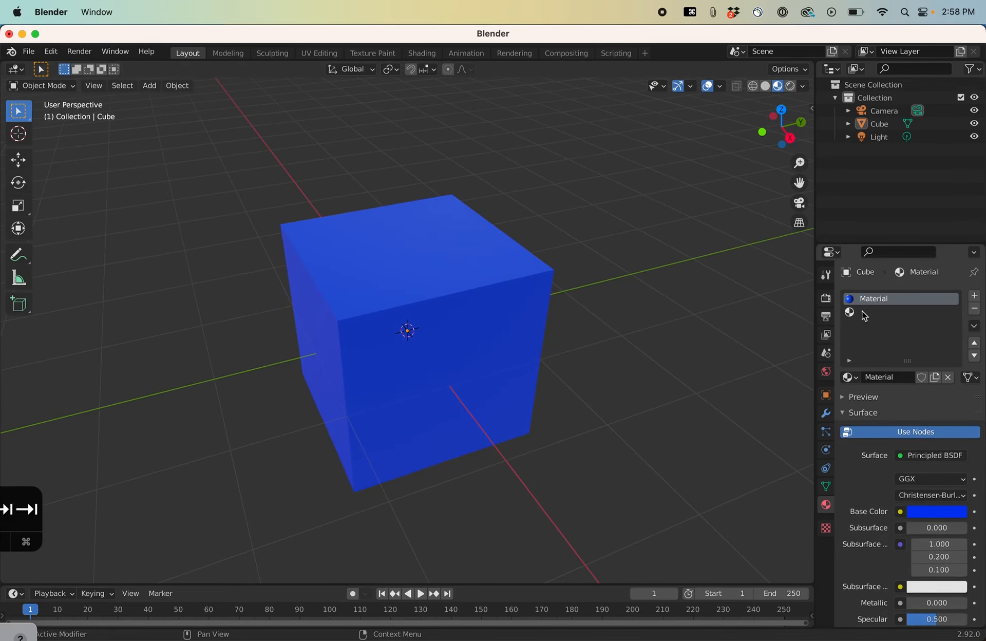
pyautogui.click(889, 313)
pyautogui.click(974, 309)
# Add a second material slot to the cube with a new material and set its base color to green.
pyautogui.moveTo(613, 301); pyautogui.dragTo(447, 319, button='middle')
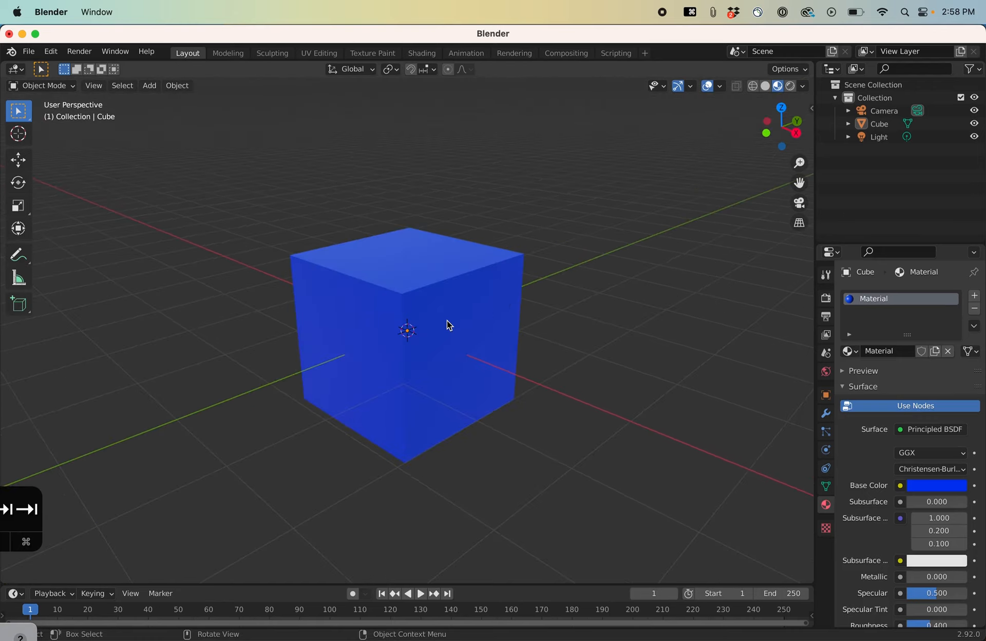
pyautogui.scroll(4, 447, 320)
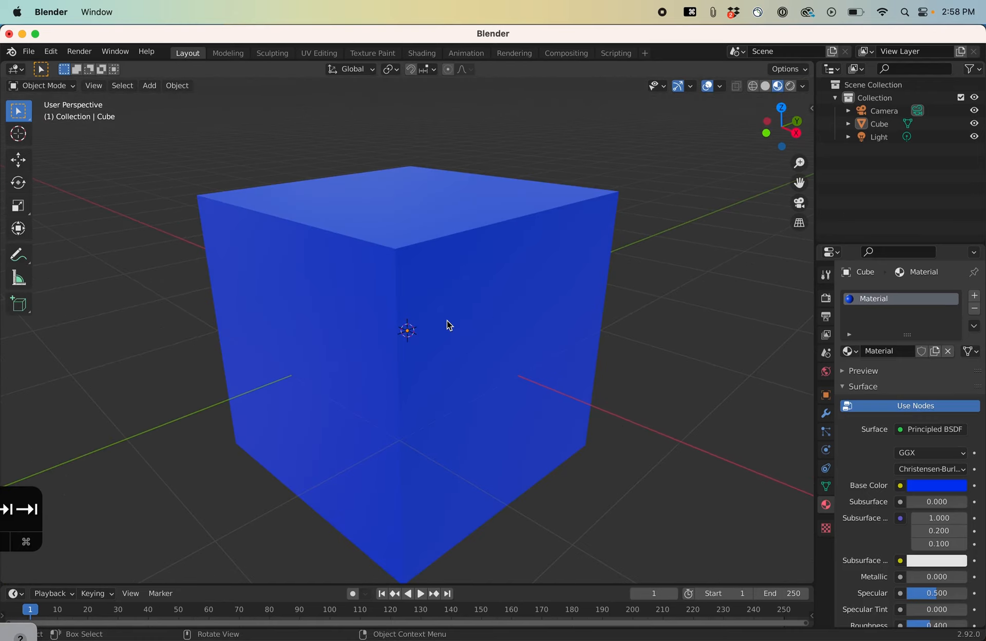
pyautogui.click(975, 296)
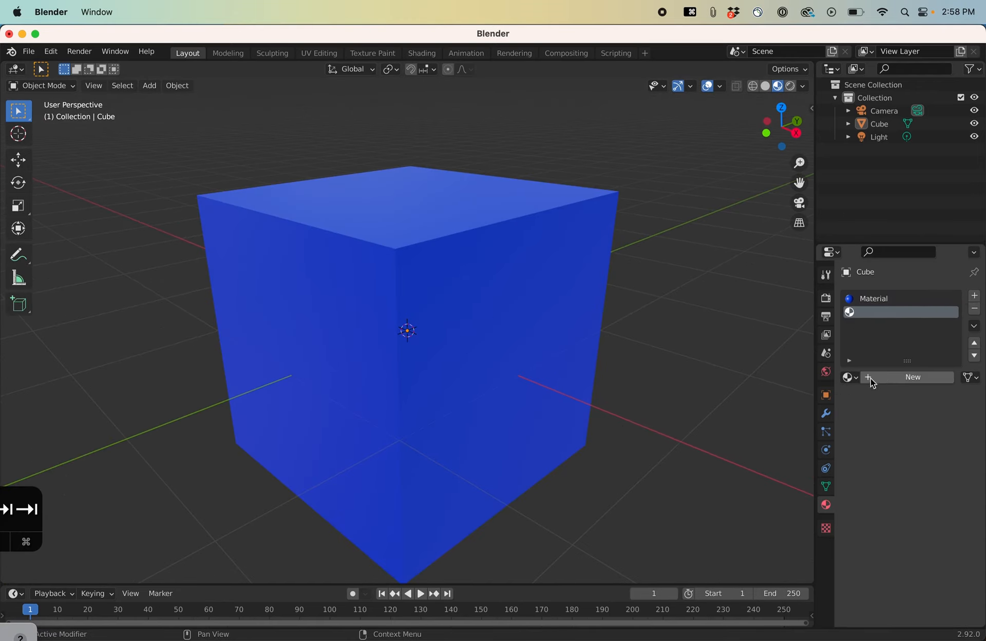
pyautogui.click(904, 378)
pyautogui.click(933, 512)
pyautogui.moveTo(897, 371); pyautogui.dragTo(870, 326)
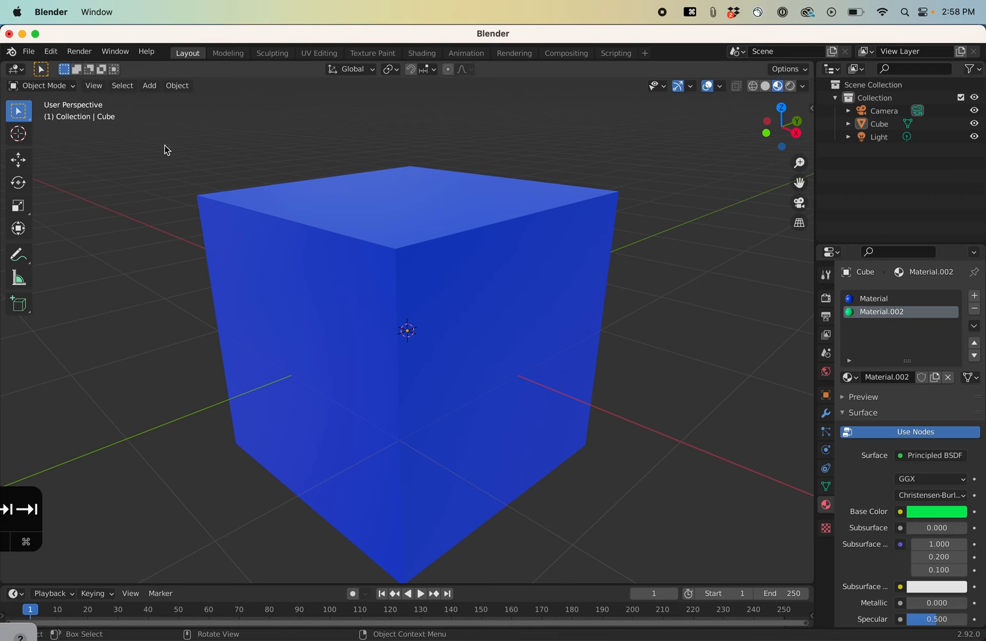
# Put the cube in Edit Mode with face selection active.
pyautogui.press('Tab')
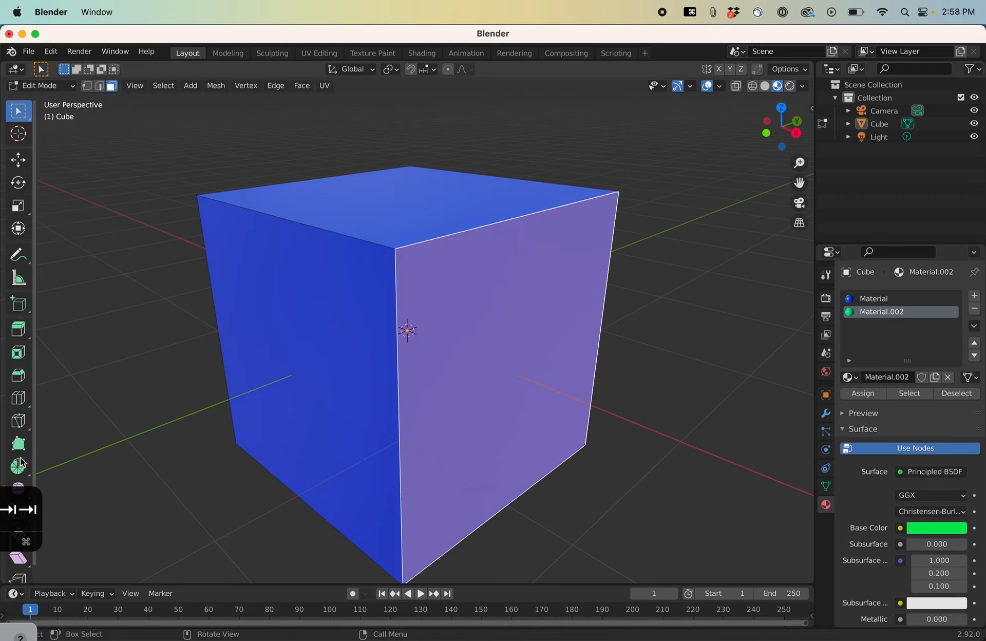
pyautogui.moveTo(33, 497); pyautogui.dragTo(160, 492)
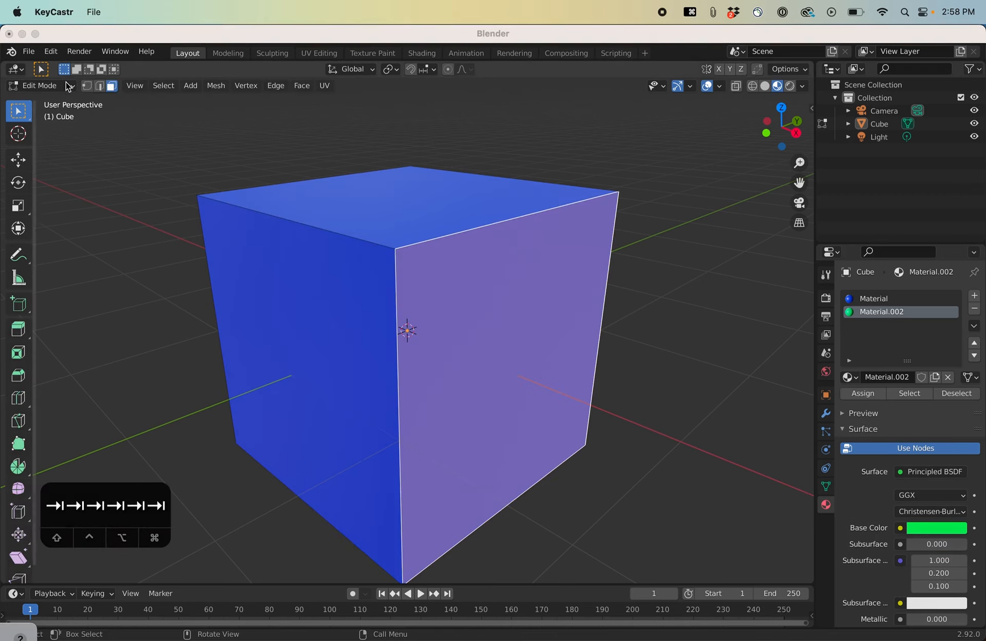
pyautogui.click(100, 86)
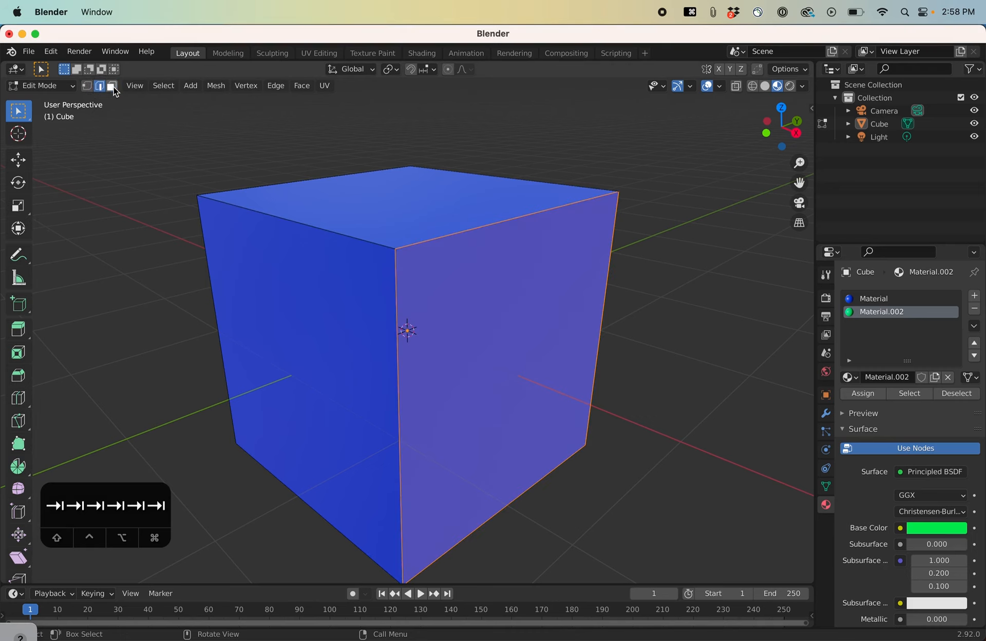
pyautogui.click(113, 87)
# Assign the green Material.002 to the cube's two adjacent front side faces and deselect them.
pyautogui.click(295, 388)
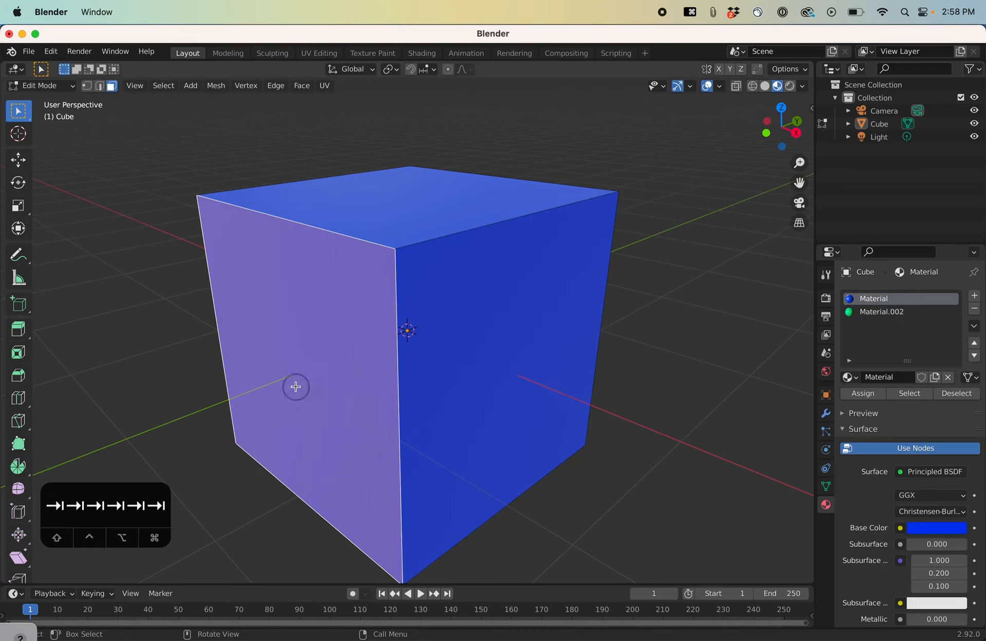
pyautogui.keyDown('shift'); pyautogui.click(478, 354); pyautogui.keyUp('shift')
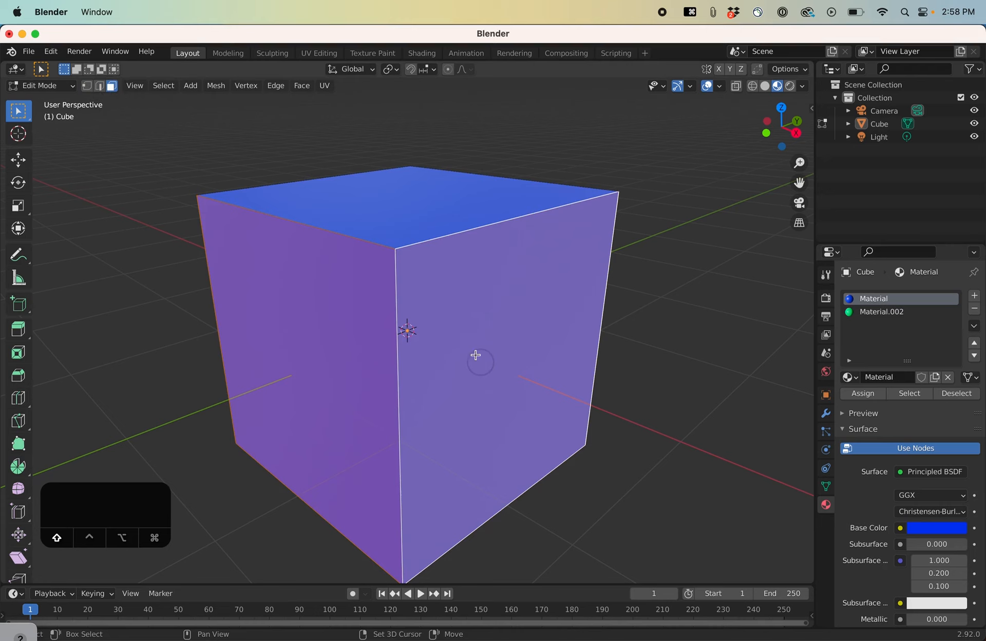
pyautogui.click(869, 316)
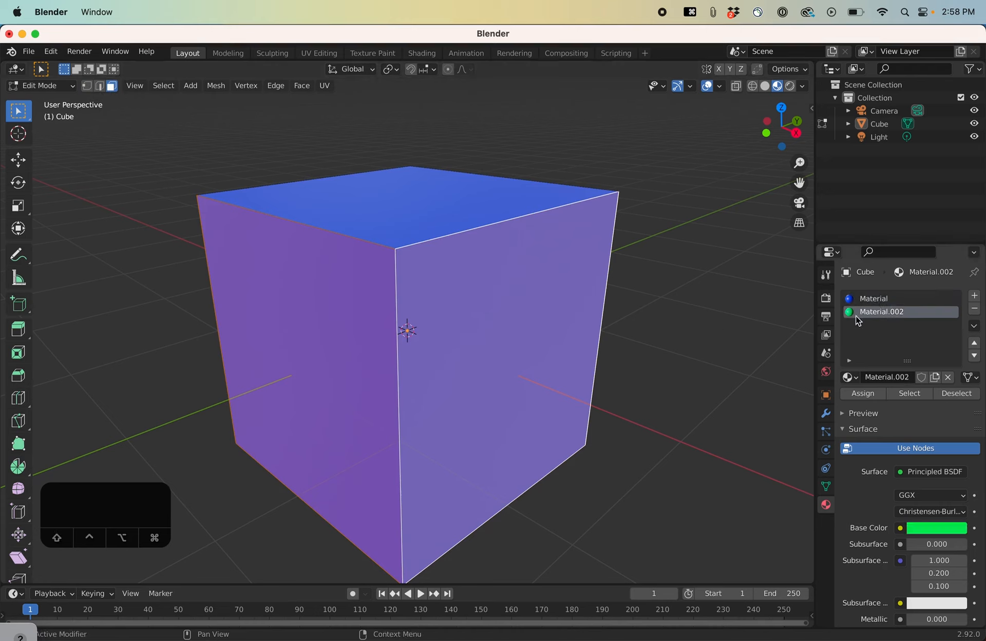
pyautogui.click(865, 396)
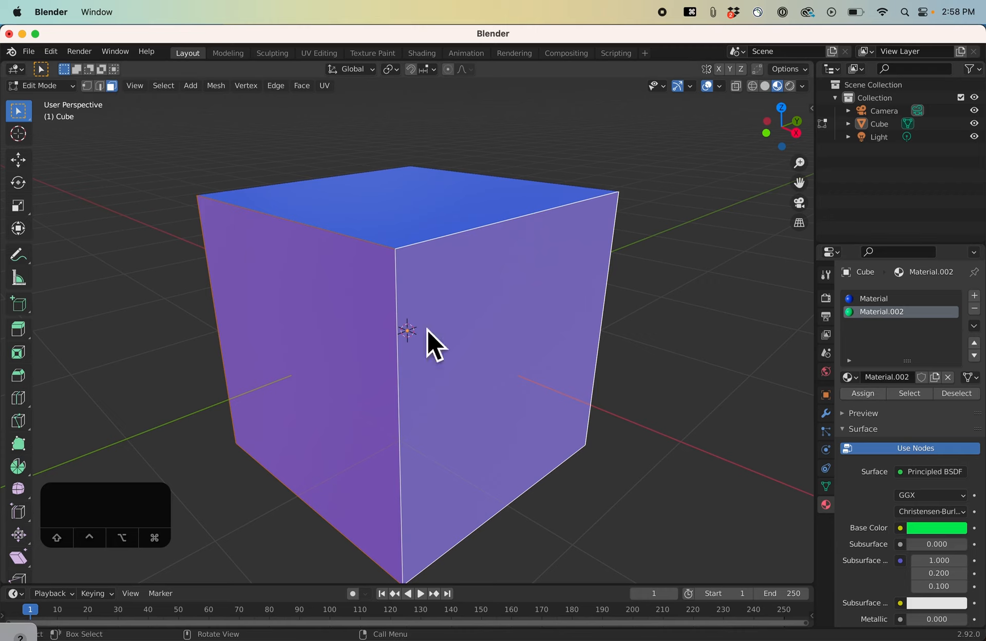
pyautogui.click(864, 396)
pyautogui.click(636, 379)
# Add a third material slot with a new material and set its base color to orange.
pyautogui.moveTo(740, 348); pyautogui.dragTo(641, 297, button='middle')
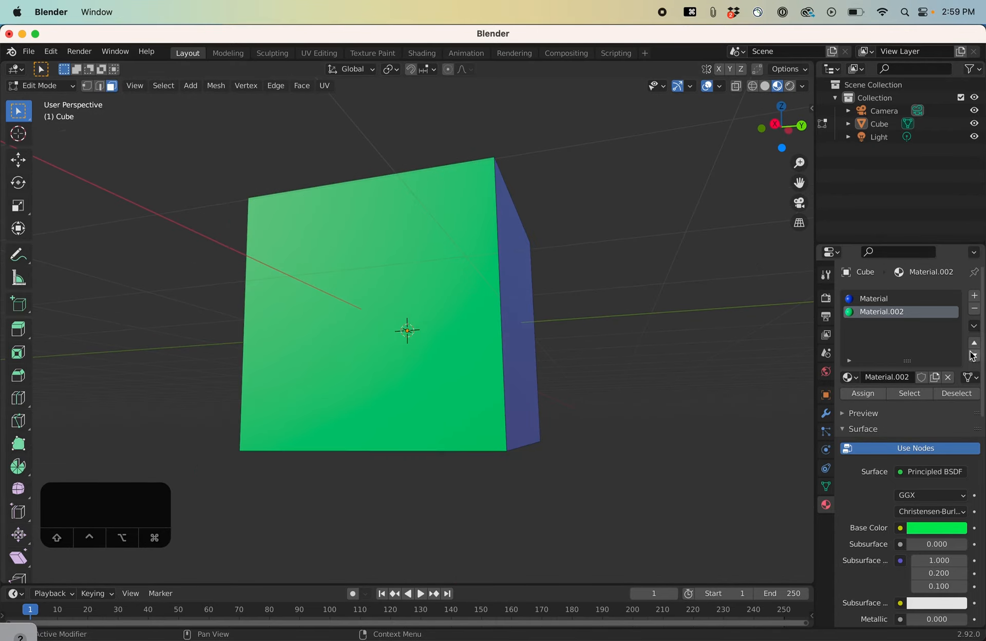
pyautogui.click(969, 296)
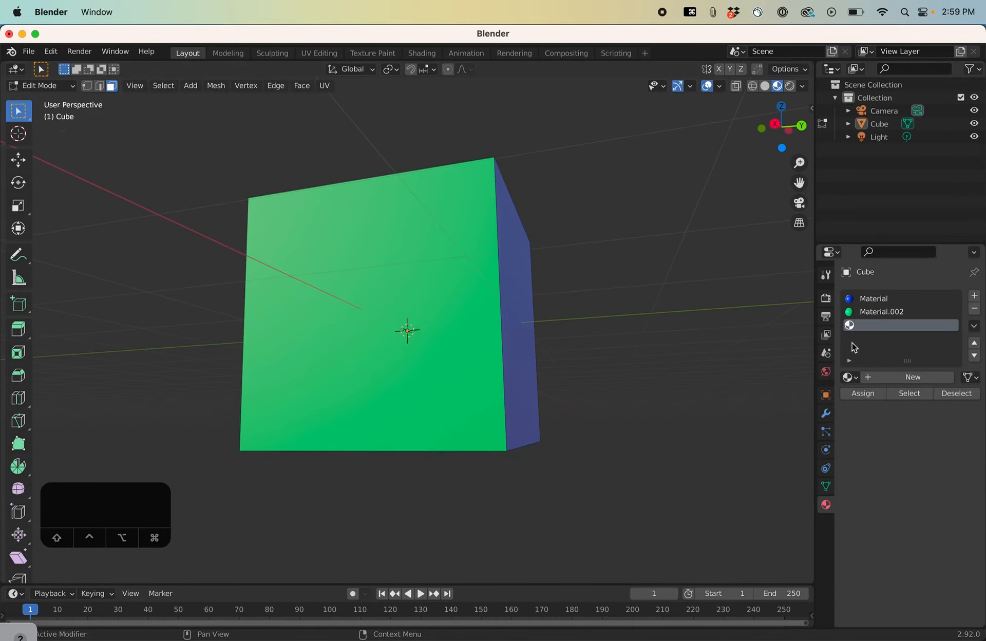
pyautogui.click(883, 375)
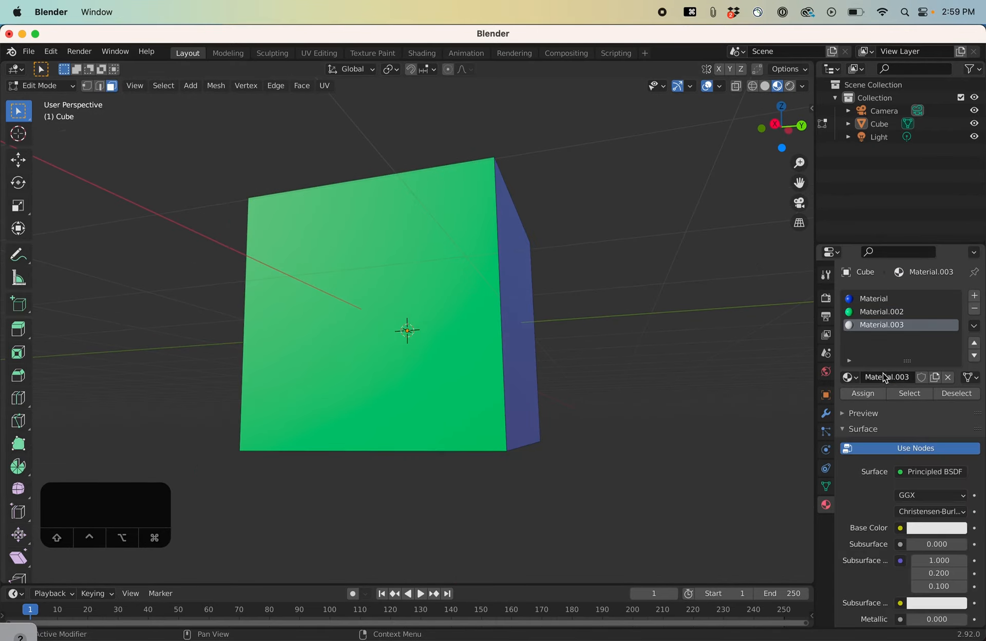
pyautogui.click(934, 523)
pyautogui.click(873, 428)
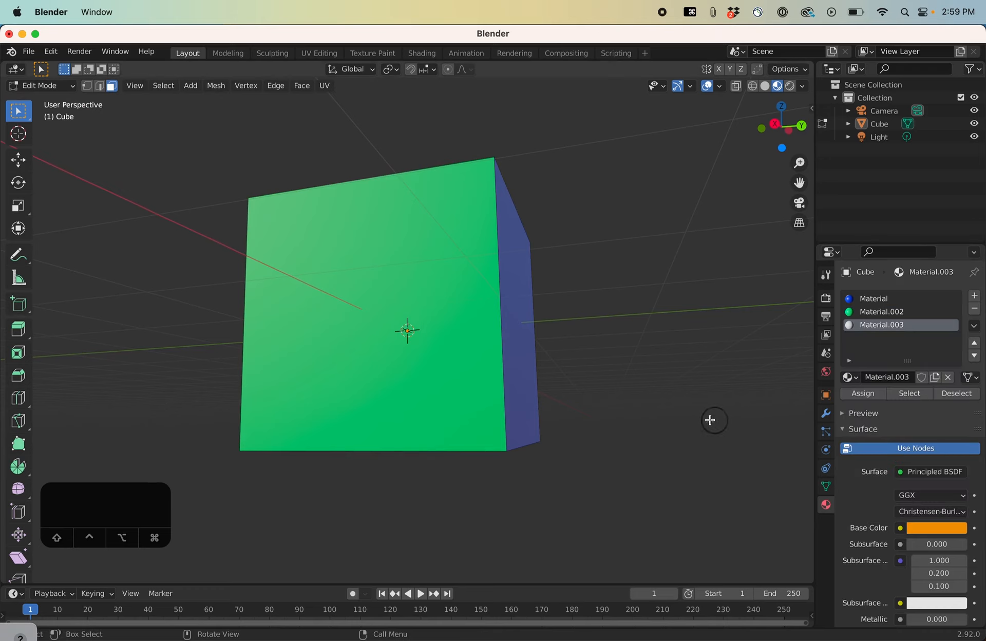
# Assign the orange Material.003 to the blue side face next to the green one.
pyautogui.moveTo(579, 407); pyautogui.dragTo(493, 420, button='middle')
pyautogui.click(471, 368)
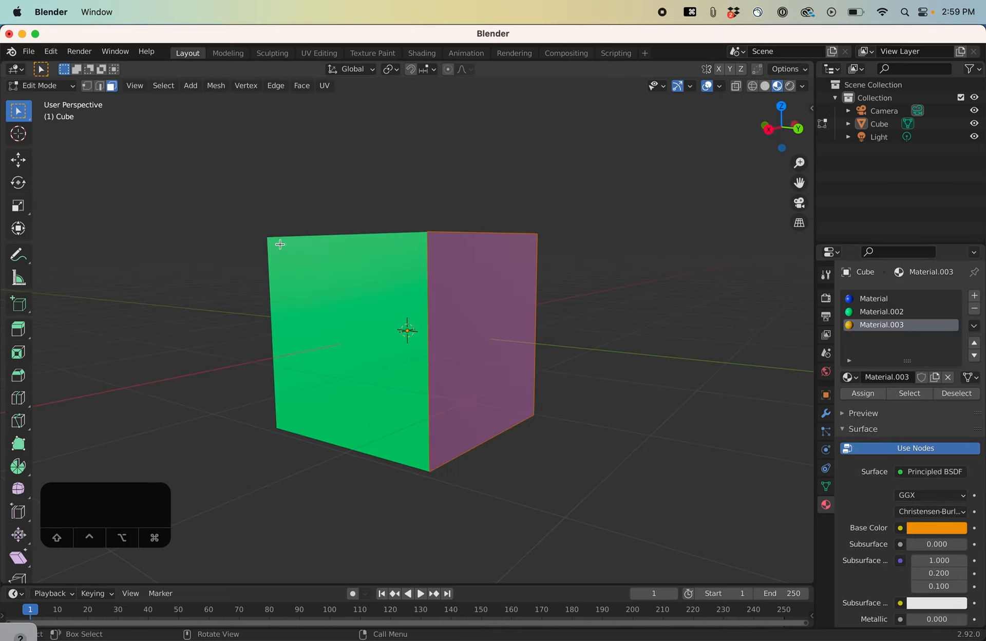
pyautogui.moveTo(596, 342); pyautogui.dragTo(519, 365, button='middle')
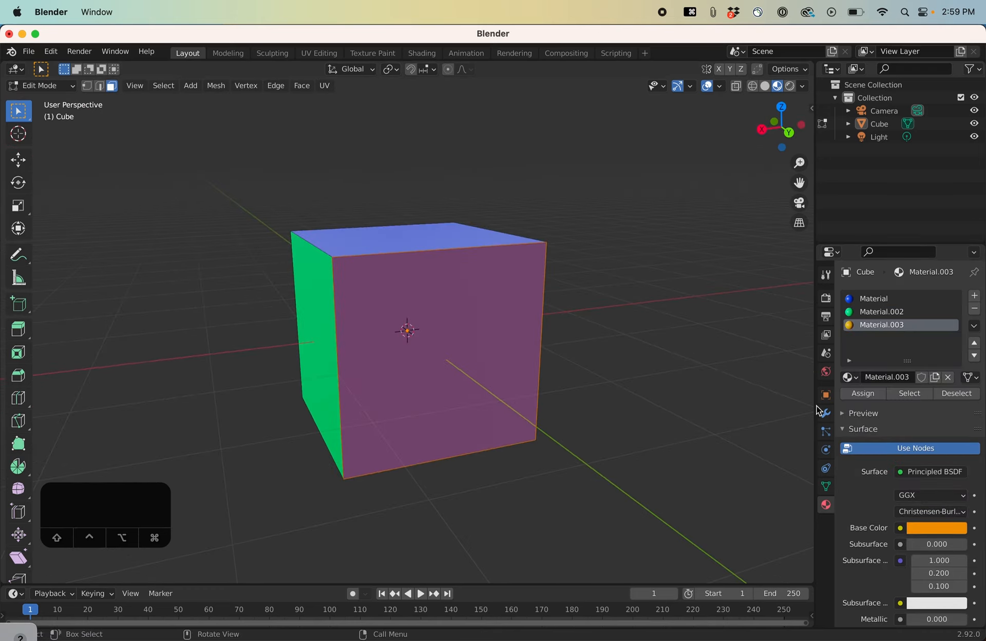
pyautogui.click(862, 394)
# Examine the cube's colored faces from several angles in both Edit Mode and Object Mode.
pyautogui.moveTo(511, 482); pyautogui.dragTo(537, 391, button='middle')
pyautogui.moveTo(546, 460); pyautogui.dragTo(366, 44, button='middle')
pyautogui.moveTo(438, 294); pyautogui.dragTo(524, 337, button='middle')
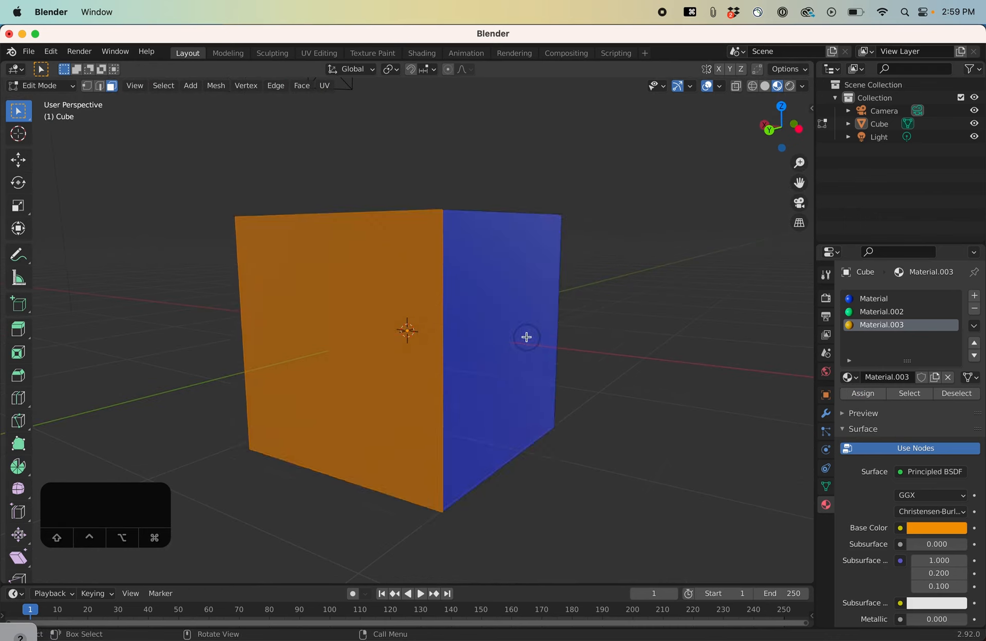
pyautogui.click(523, 337)
pyautogui.click(642, 338)
pyautogui.scroll(2, 643, 338)
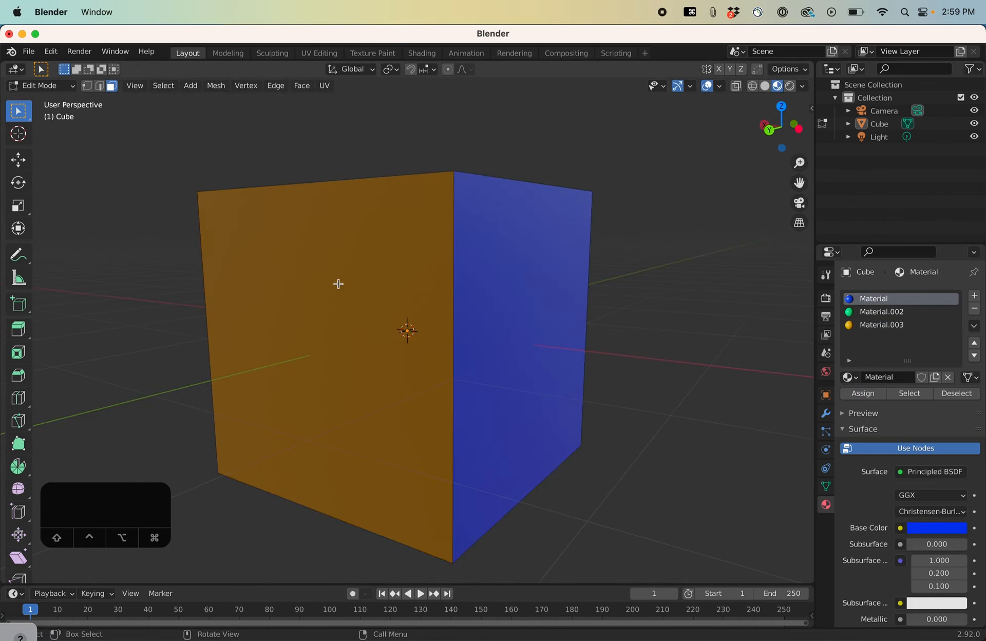
pyautogui.press('Tab')
pyautogui.moveTo(517, 284); pyautogui.dragTo(442, 334, button='middle')
pyautogui.scroll(2, 442, 334)
pyautogui.press('Tab')
pyautogui.scroll(-1, 163, 260)
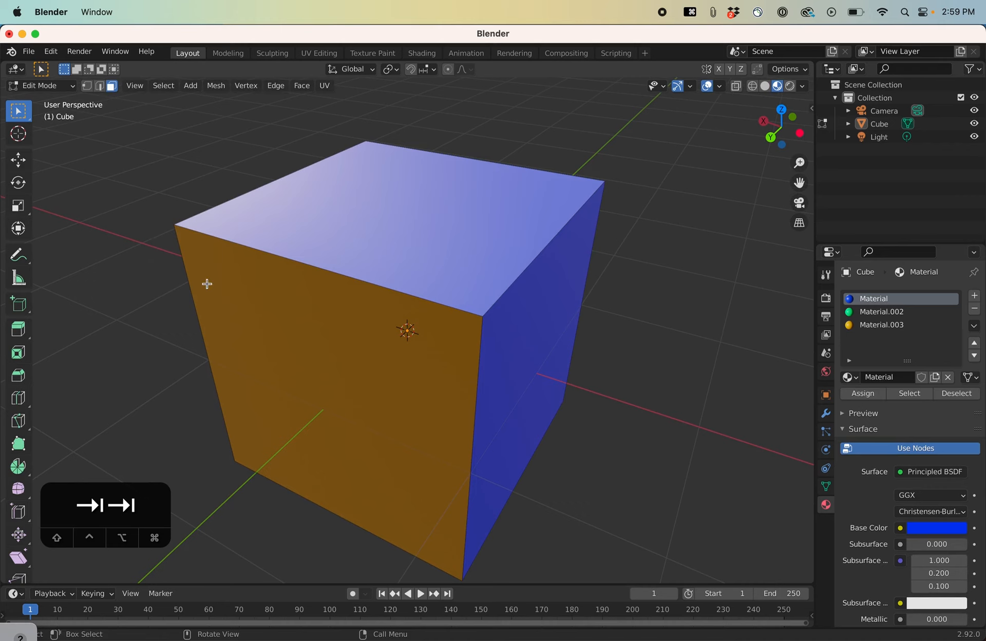
# Select the cube in Object Mode and switch the viewport shading to Rendered.
pyautogui.press('Tab')
pyautogui.scroll(-1, 402, 296)
pyautogui.click(483, 278)
pyautogui.press('Tab')
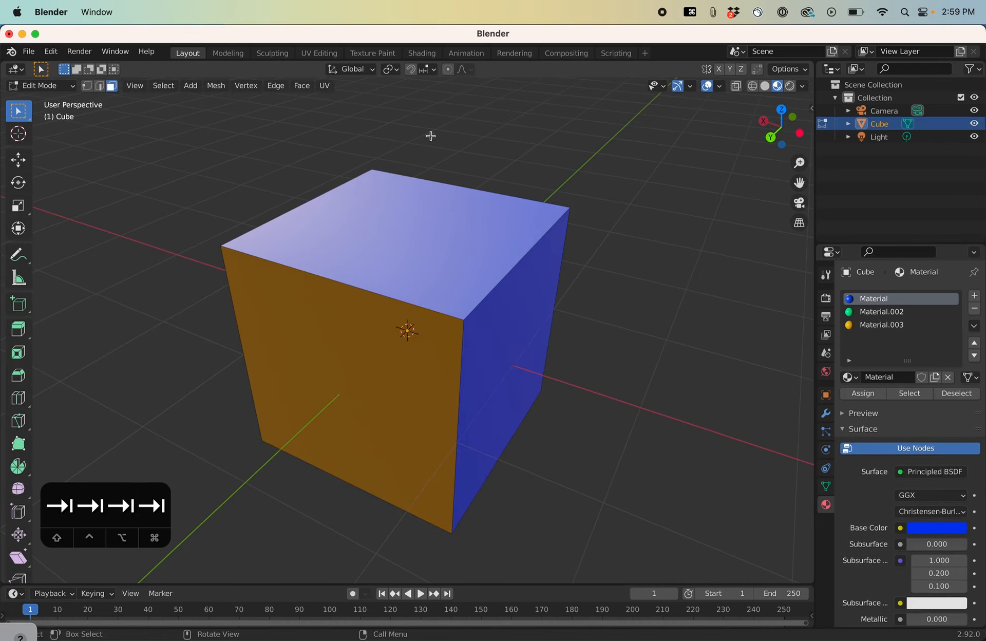
pyautogui.click(790, 86)
pyautogui.press('Tab')
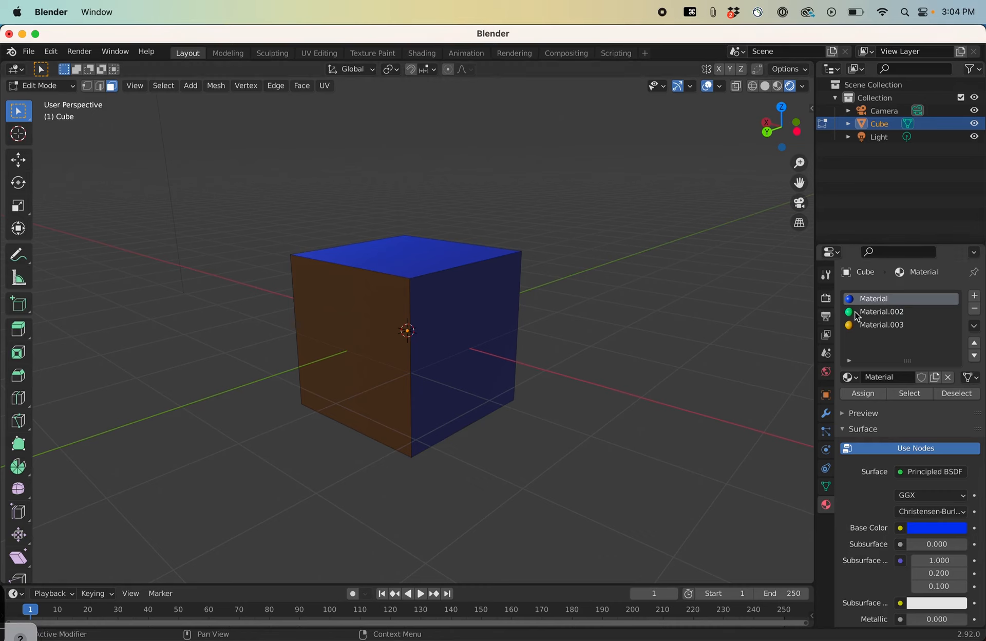
# Replace the blue material in the cube's first slot with the existing red Material.001.
pyautogui.click(860, 314)
pyautogui.click(863, 299)
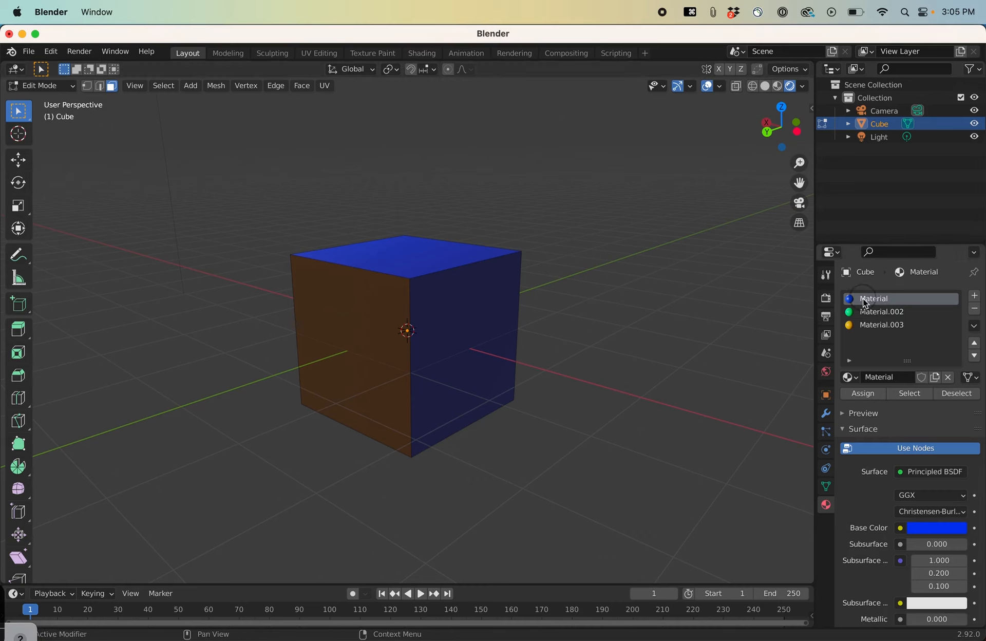
pyautogui.click(851, 378)
pyautogui.click(764, 411)
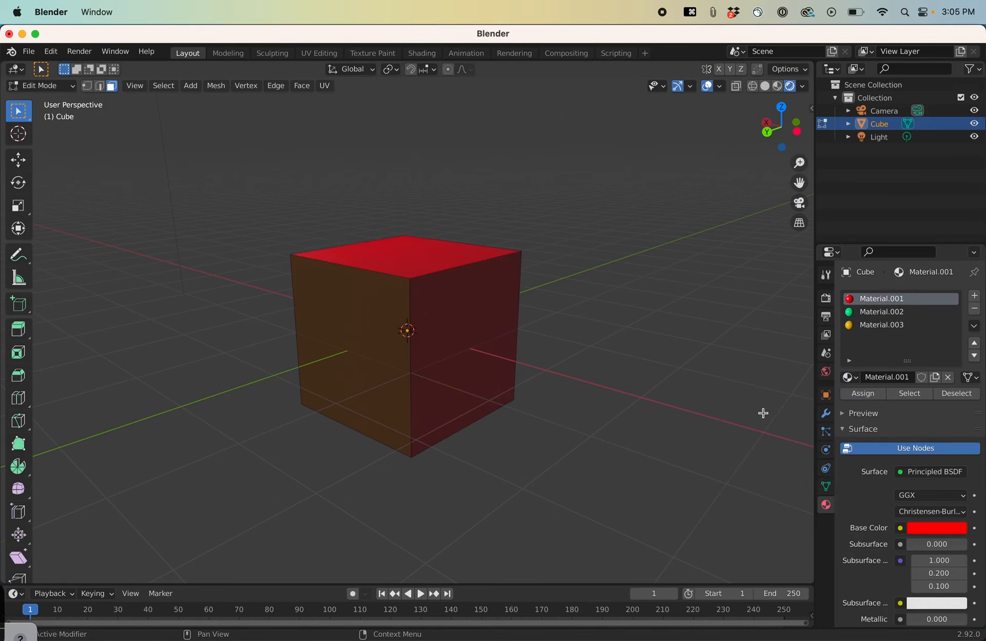
# Examine the cube from another angle and look through its second and third material slots.
pyautogui.moveTo(480, 324); pyautogui.dragTo(427, 324, button='middle')
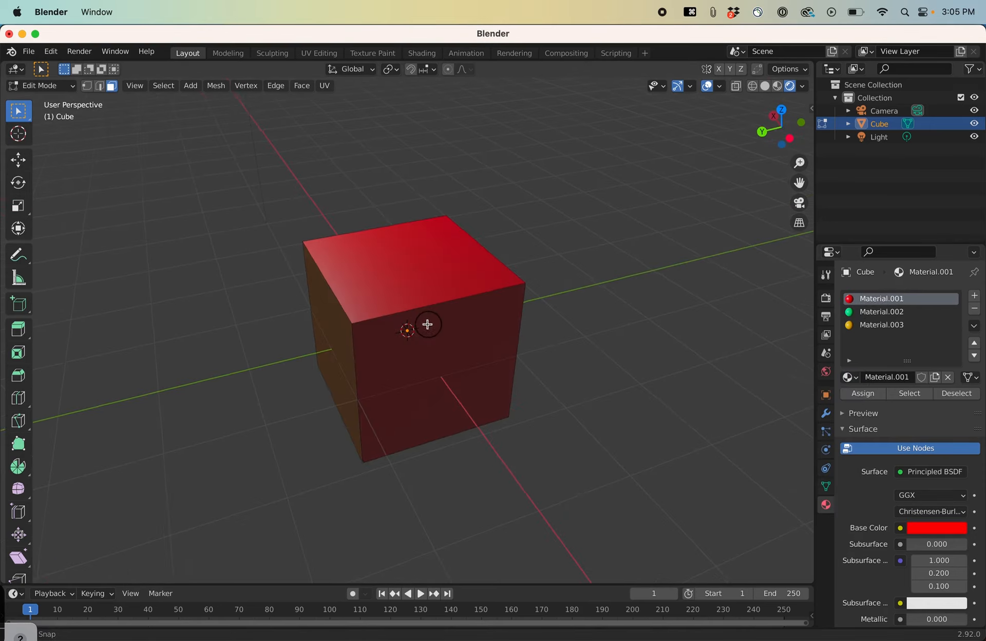
pyautogui.click(863, 314)
pyautogui.click(867, 327)
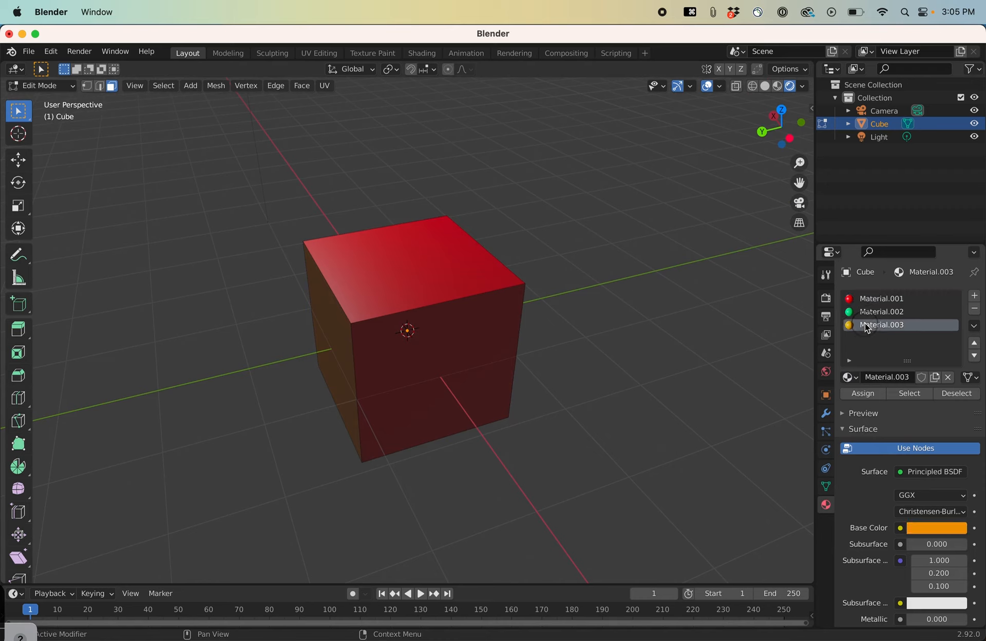
pyautogui.click(875, 310)
pyautogui.click(868, 394)
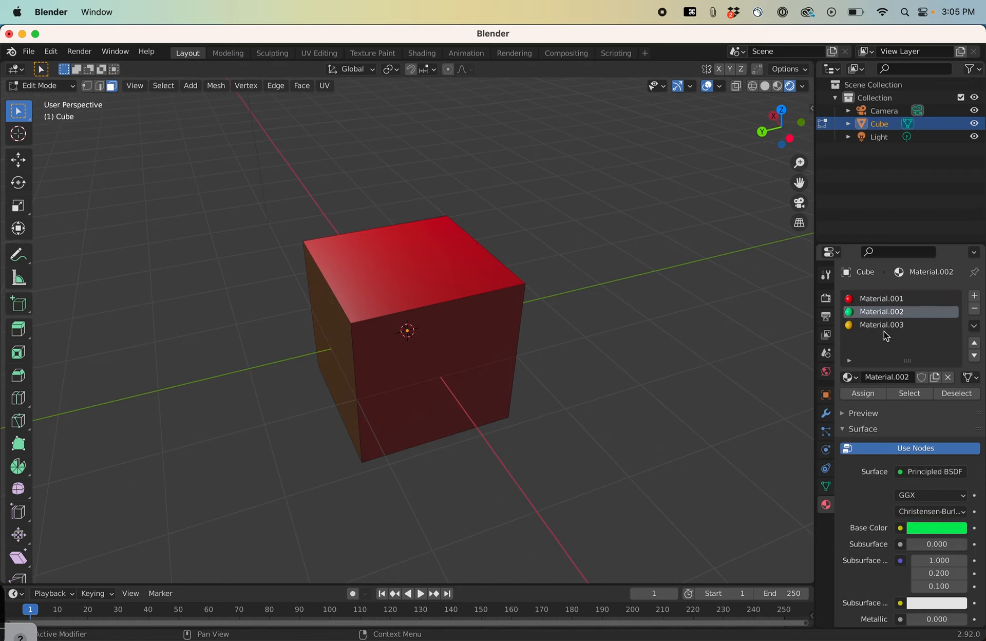
# Add a fourth material slot to the cube with a new material and give it a yellow Base Color.
pyautogui.click(974, 295)
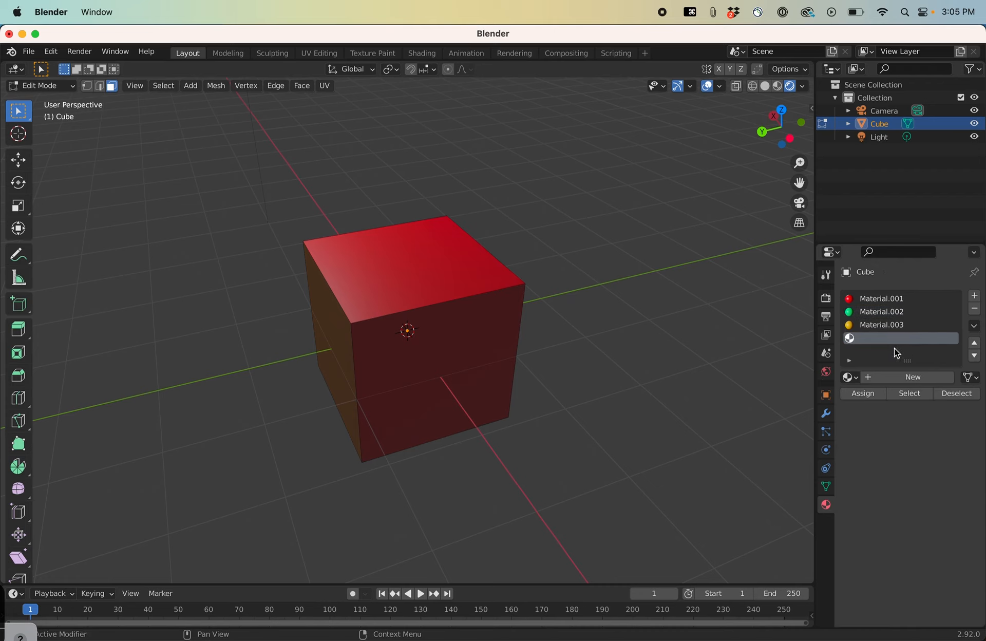
pyautogui.click(871, 380)
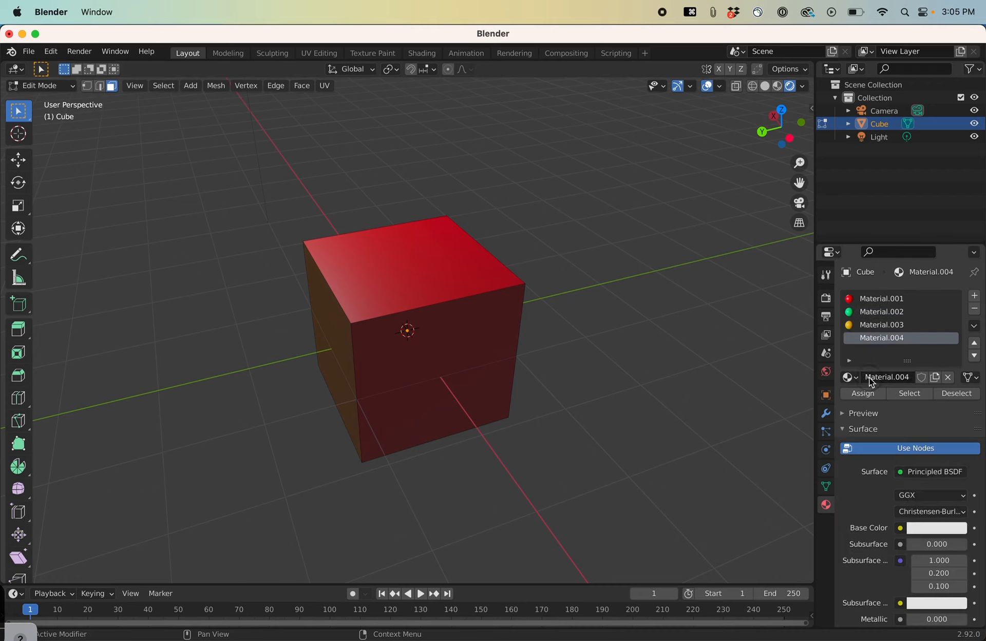
pyautogui.click(932, 529)
pyautogui.moveTo(905, 430); pyautogui.dragTo(859, 417)
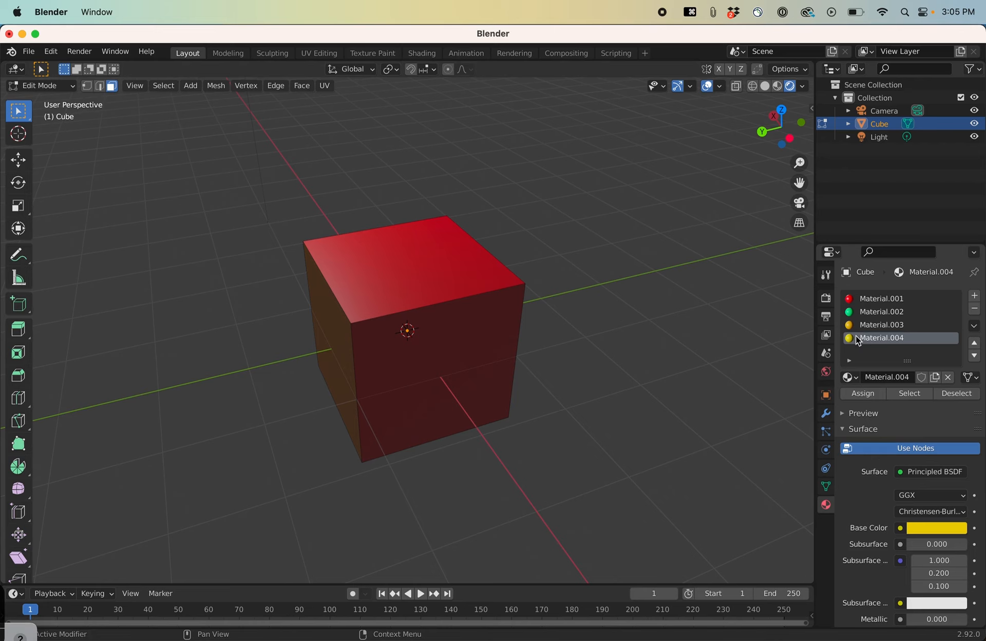
# Review the red, green and orange materials in the cube's slot list and inspect the cube from another side.
pyautogui.click(873, 299)
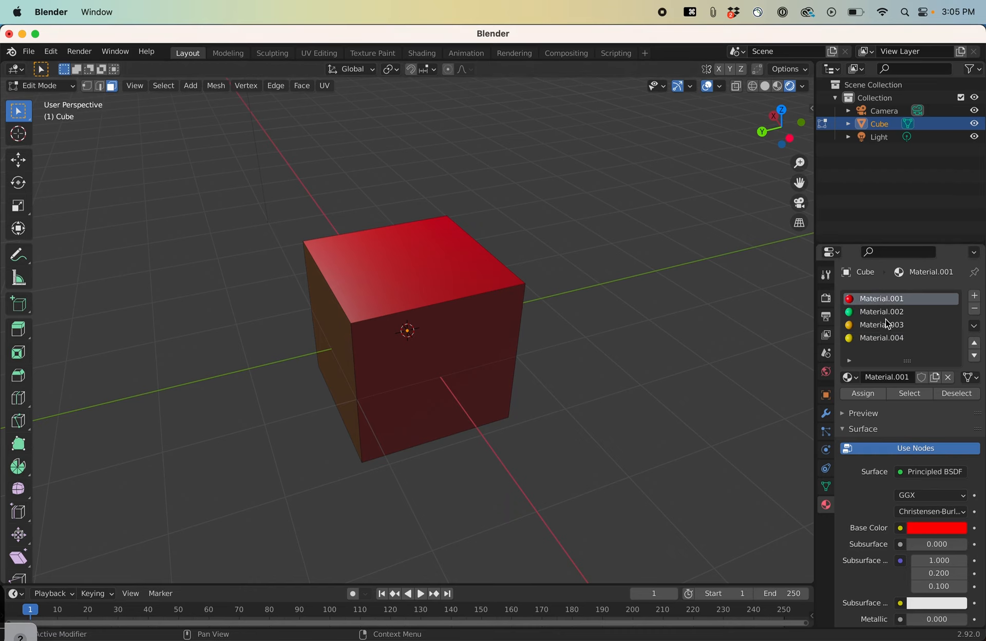
pyautogui.click(861, 312)
pyautogui.click(868, 324)
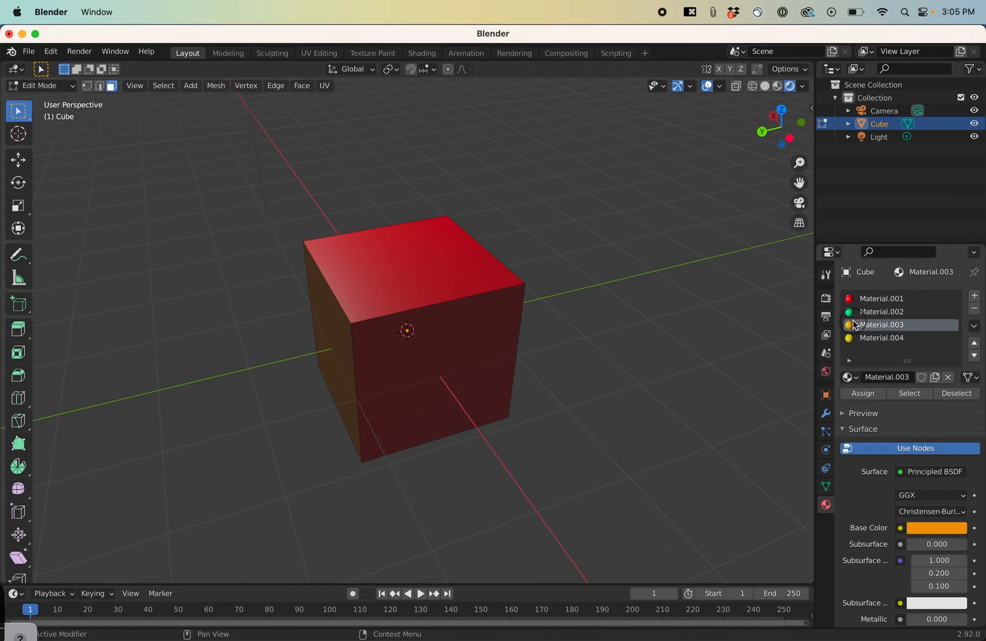
pyautogui.moveTo(381, 368); pyautogui.dragTo(488, 370, button='middle')
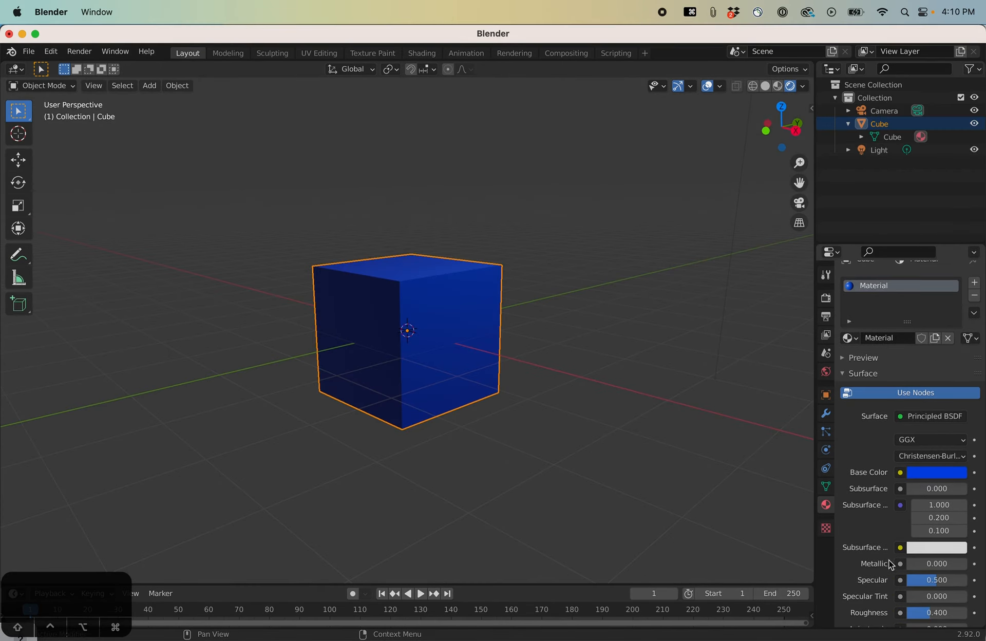
# Set the blue cube material's Metallic to 0.856 and Roughness to 0.068.
pyautogui.moveTo(916, 563); pyautogui.dragTo(959, 564)
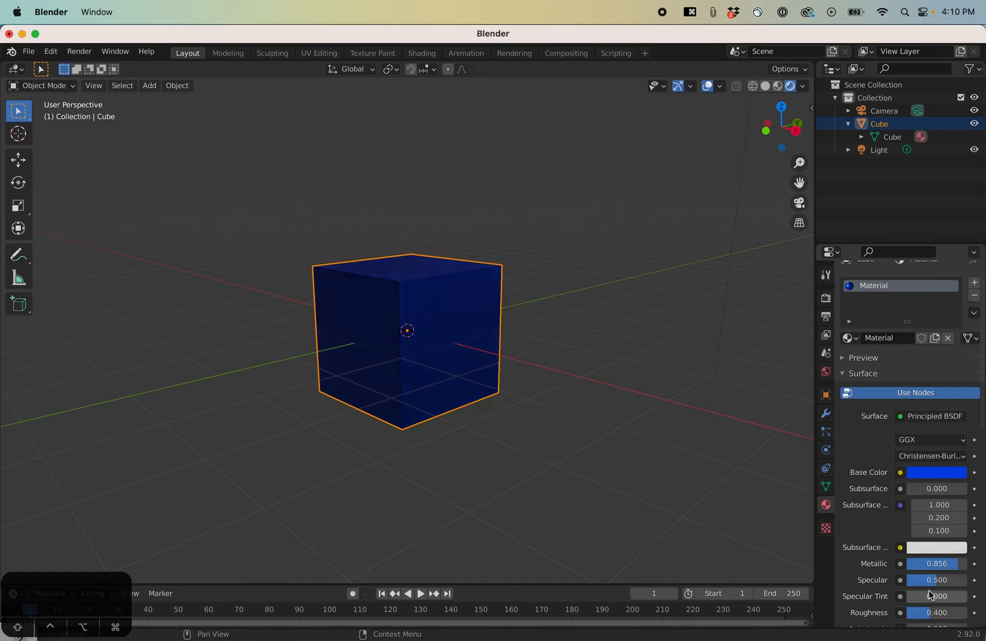
pyautogui.scroll(-1, 935, 614)
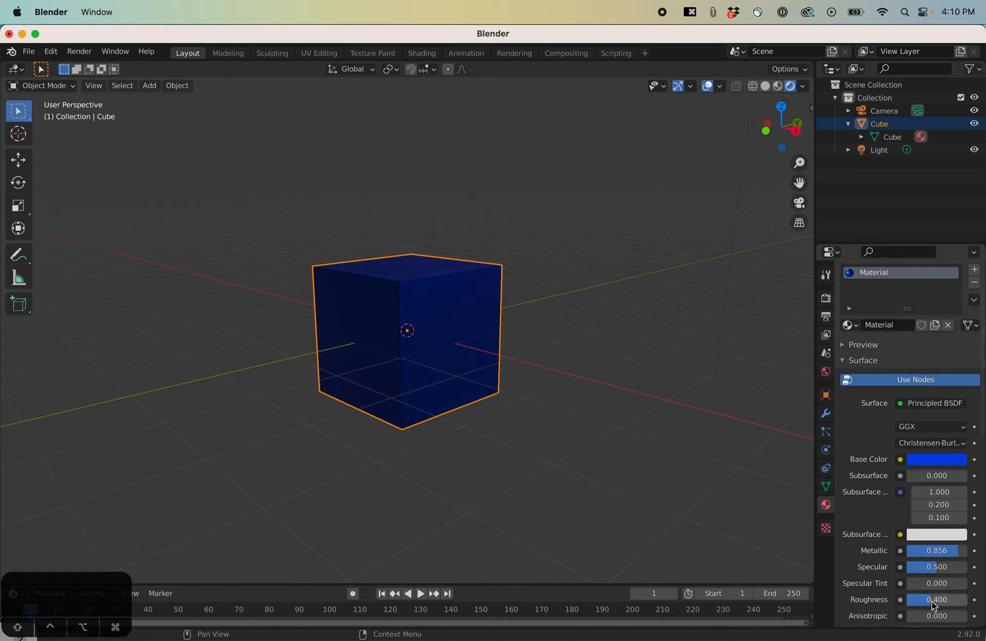
pyautogui.moveTo(931, 602); pyautogui.dragTo(903, 602)
pyautogui.moveTo(469, 423); pyautogui.dragTo(550, 362, button='middle')
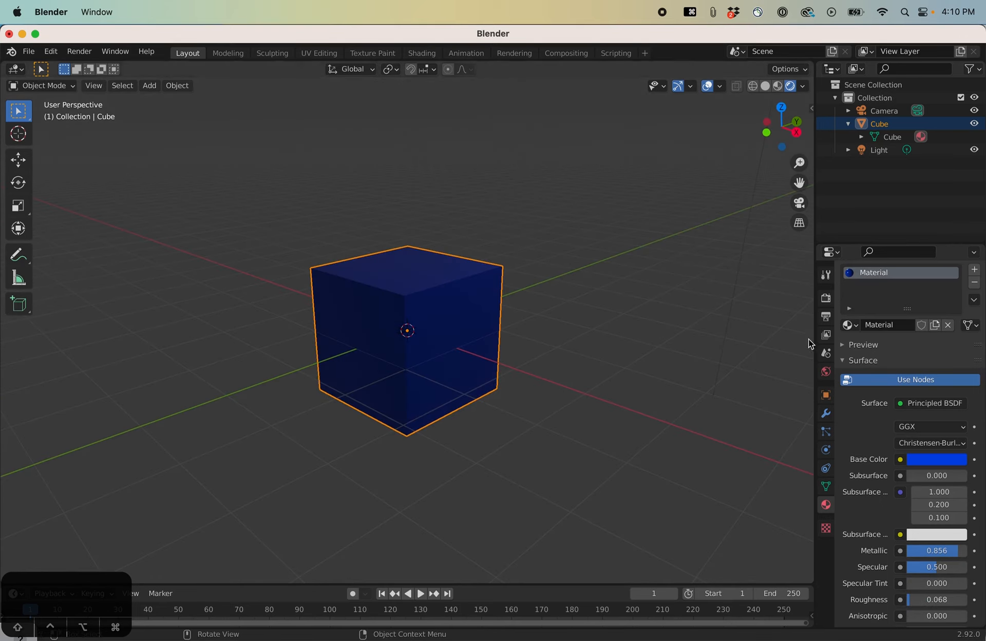
# Use an Environment Texture as the color of the World background.
pyautogui.scroll(3, 532, 357)
pyautogui.scroll(-2, 559, 433)
pyautogui.click(825, 371)
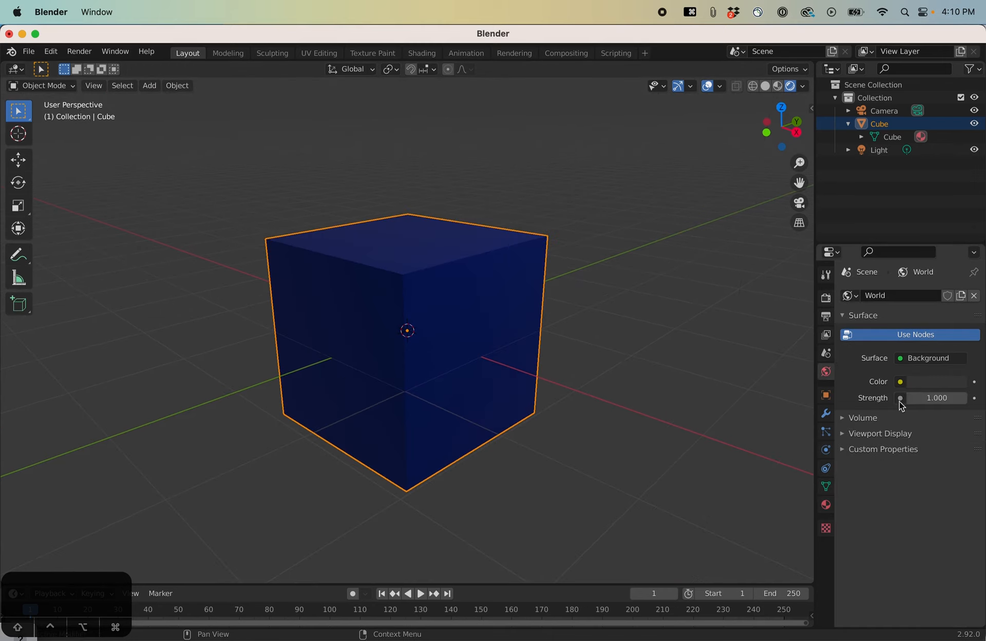
pyautogui.click(900, 383)
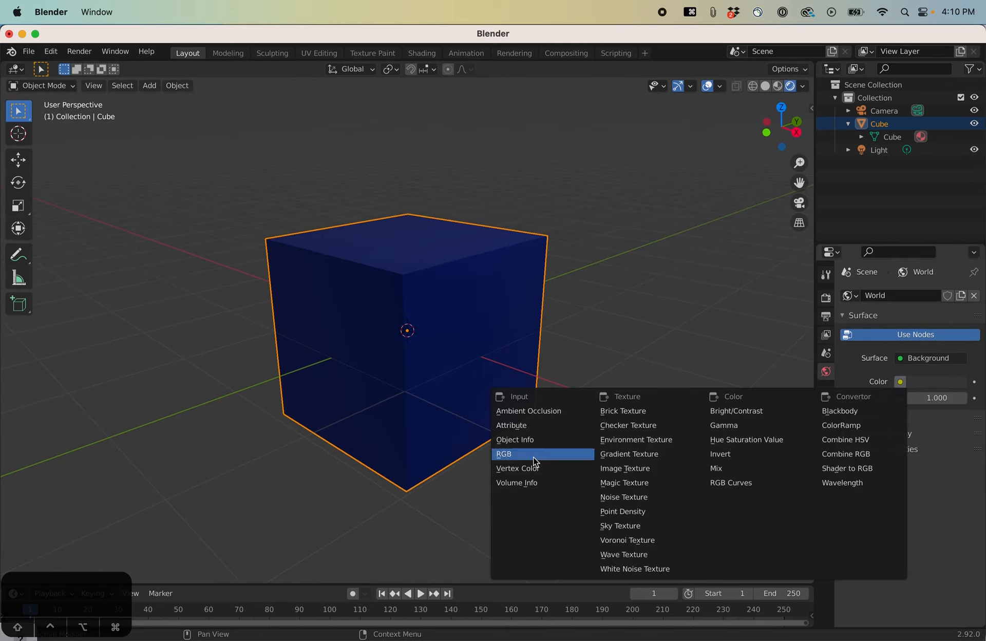
pyautogui.click(642, 442)
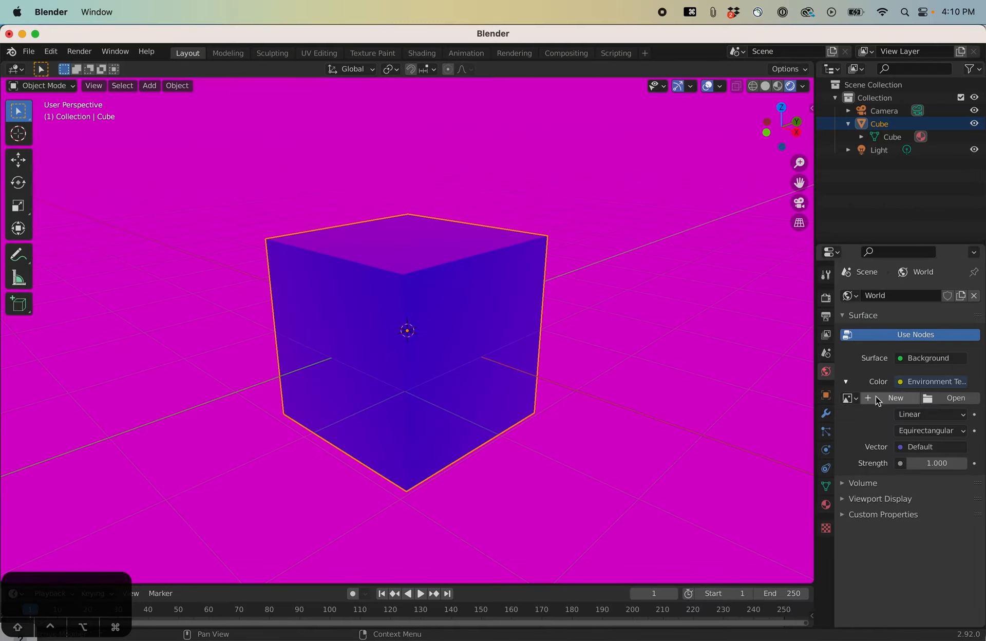
# Load empty_warehouse_01_2k.hdr from the hdri folder as the World's environment image and inspect its reflections on the cube.
pyautogui.click(945, 400)
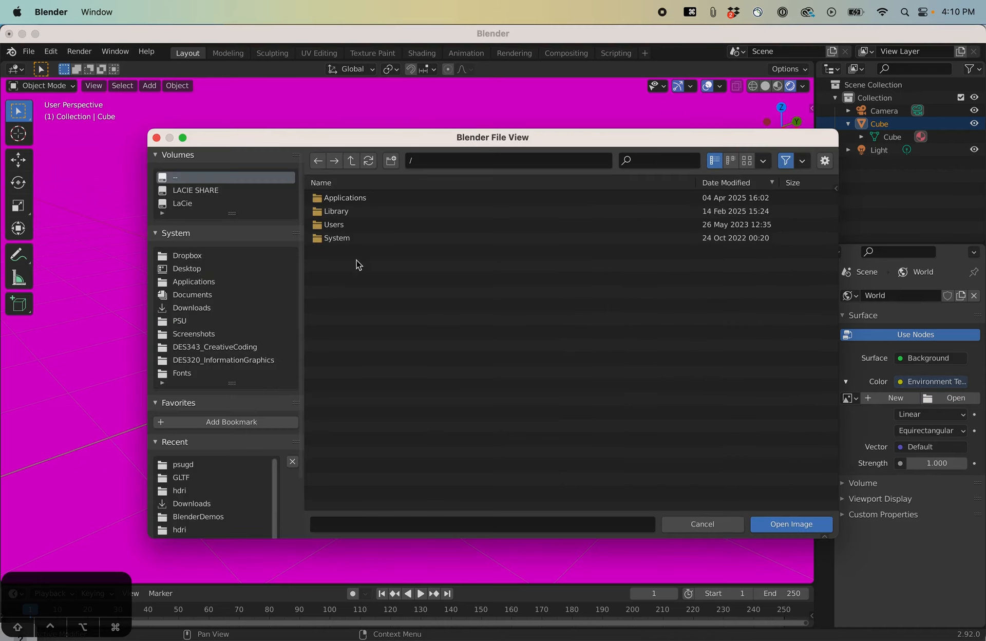
pyautogui.click(185, 492)
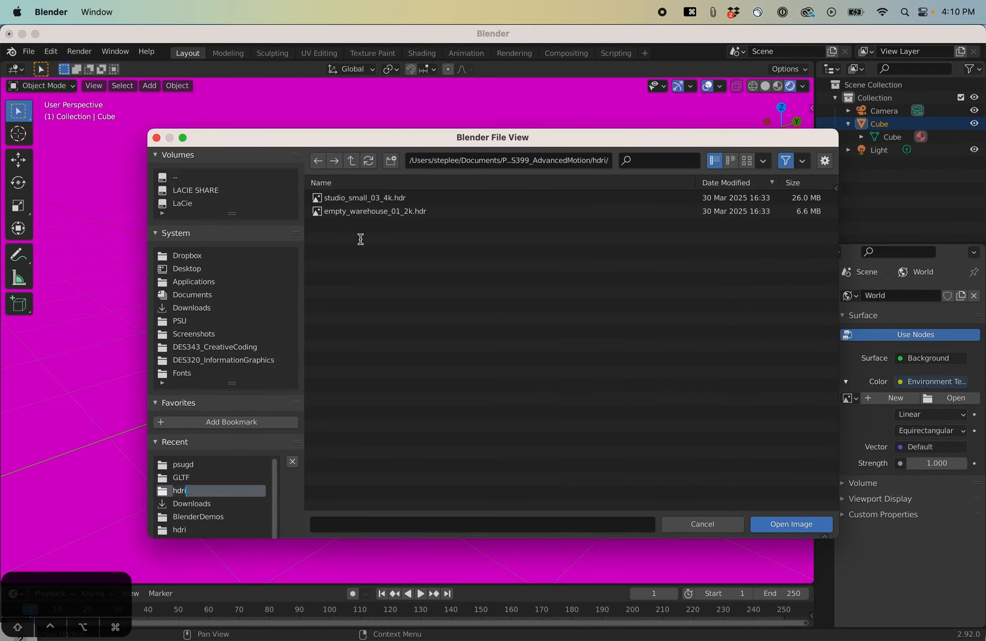
pyautogui.click(792, 523)
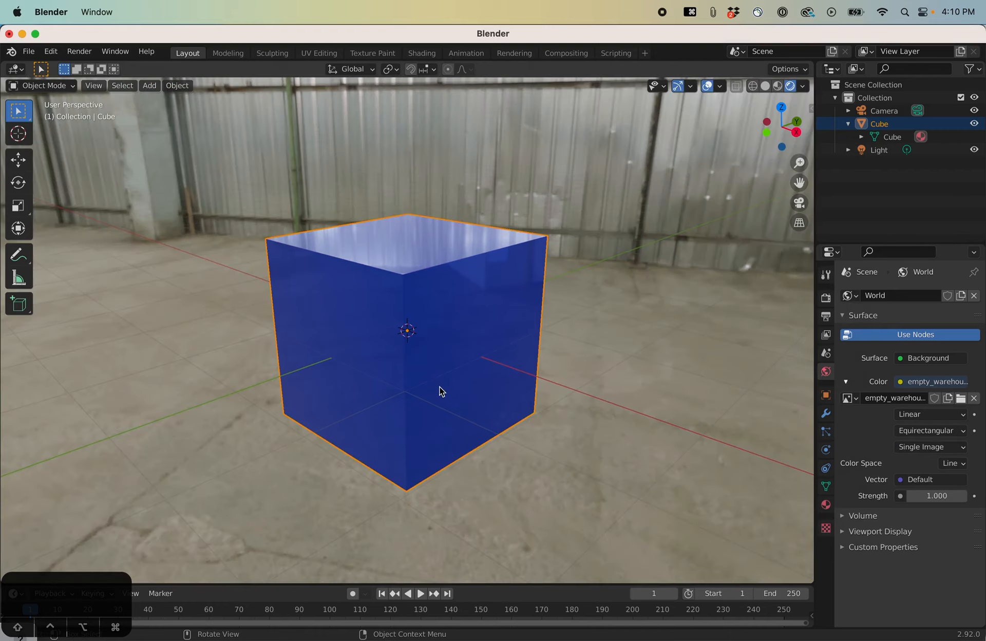
pyautogui.scroll(2, 440, 391)
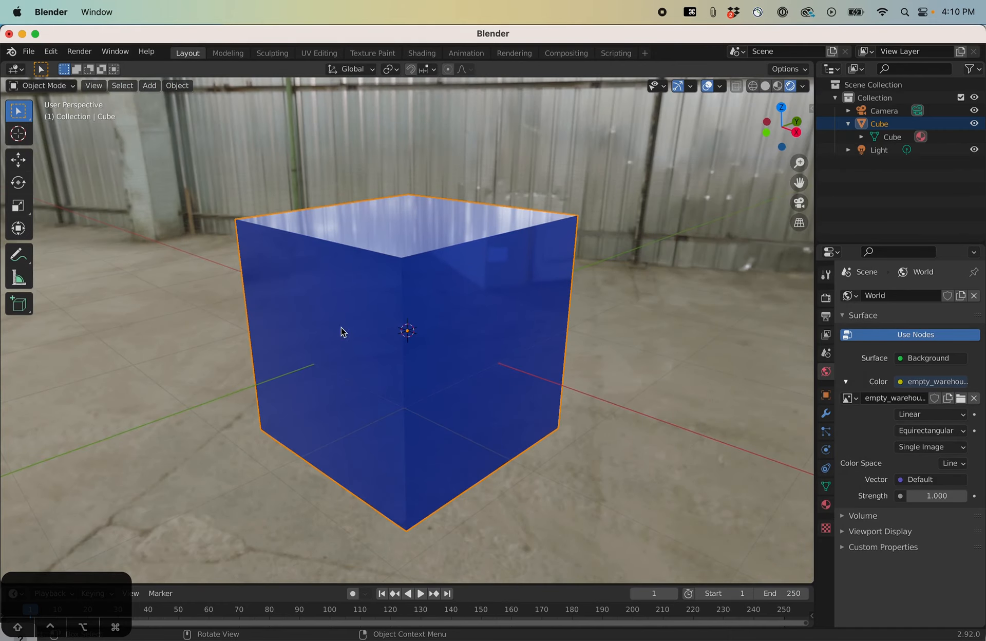
pyautogui.scroll(-2, 495, 397)
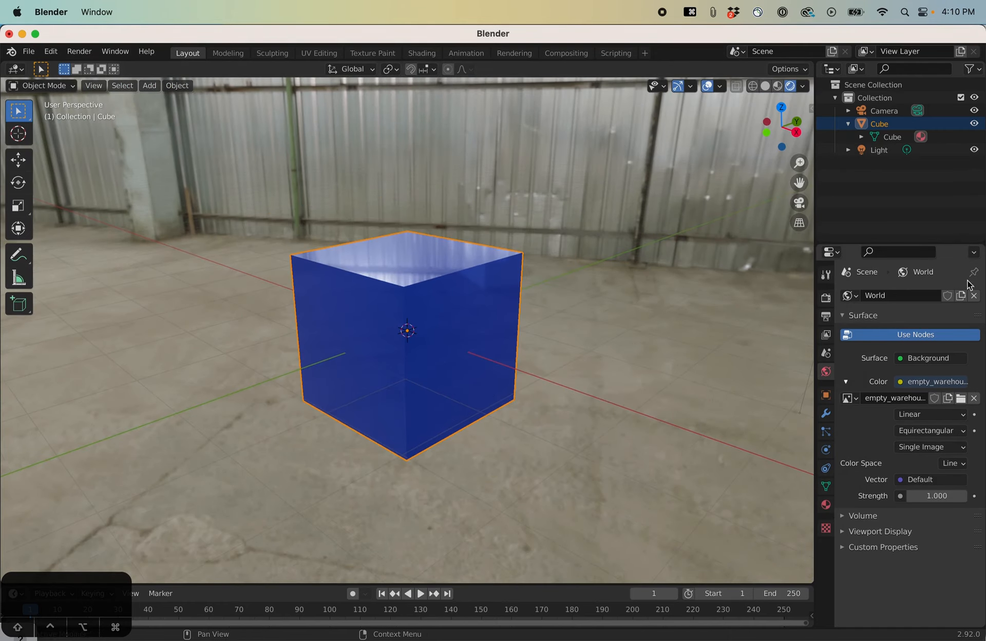
# Return to the blue cube's material and set its Metallic to 0.877 and Roughness to 0.058.
pyautogui.click(882, 139)
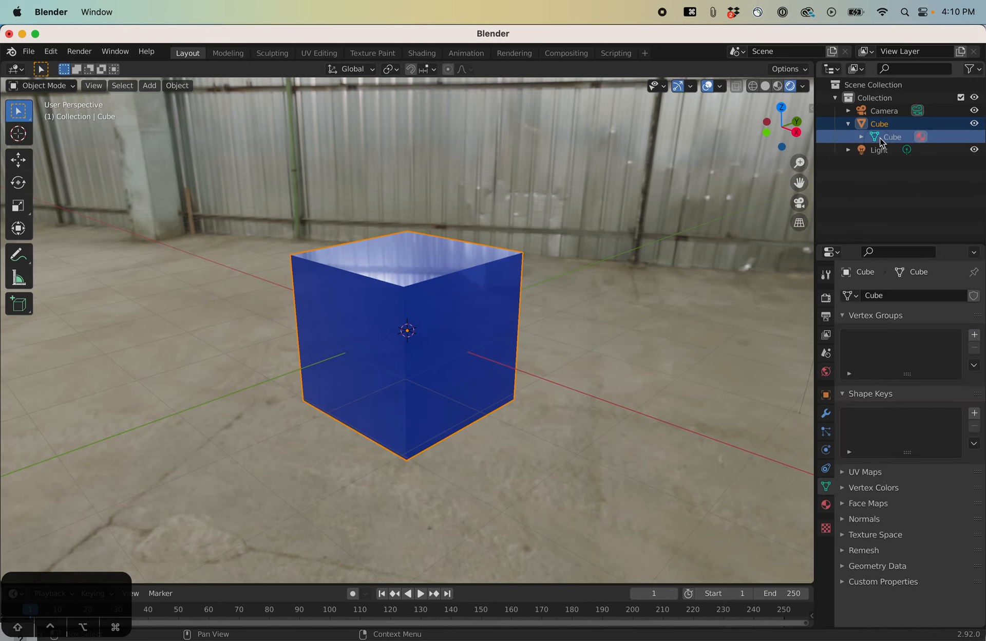
pyautogui.click(921, 134)
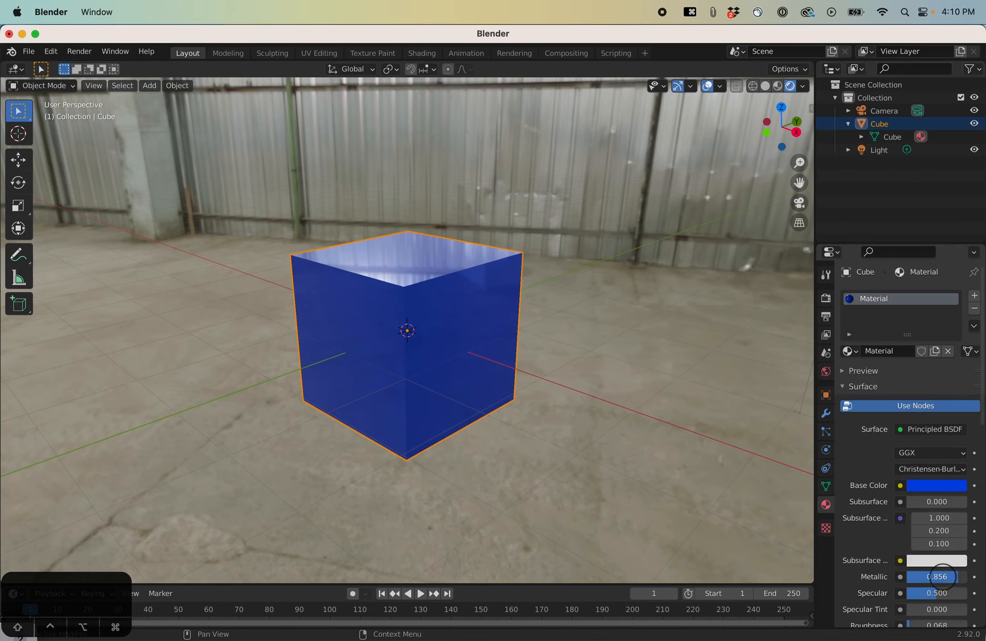
pyautogui.moveTo(943, 576); pyautogui.dragTo(888, 577)
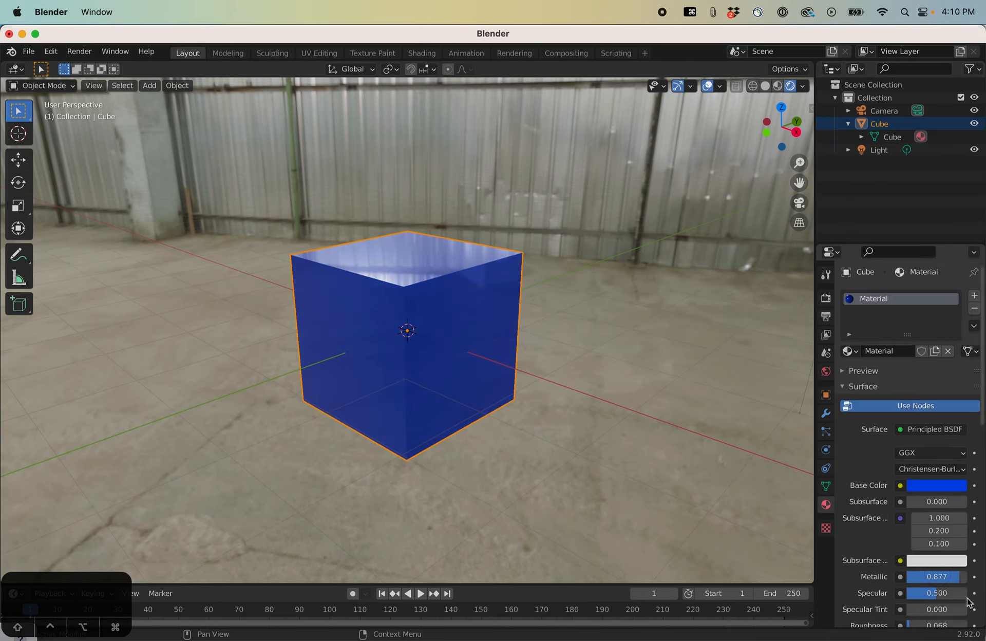
pyautogui.scroll(-1, 926, 588)
pyautogui.moveTo(922, 605)
pyautogui.mouseDown()
pyautogui.moveTo(937, 599)
pyautogui.moveTo(914, 600)
pyautogui.moveTo(924, 600)
pyautogui.mouseUp()
pyautogui.scroll(4, 471, 374)
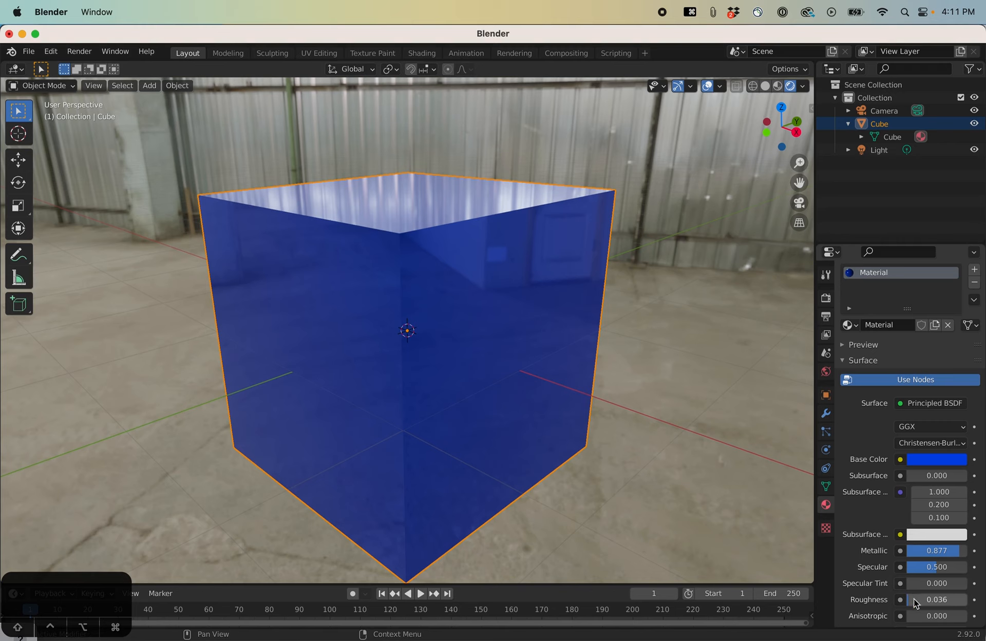
pyautogui.moveTo(913, 603)
pyautogui.mouseDown()
pyautogui.moveTo(924, 603)
pyautogui.moveTo(916, 601)
pyautogui.mouseUp()
pyautogui.scroll(-2, 485, 411)
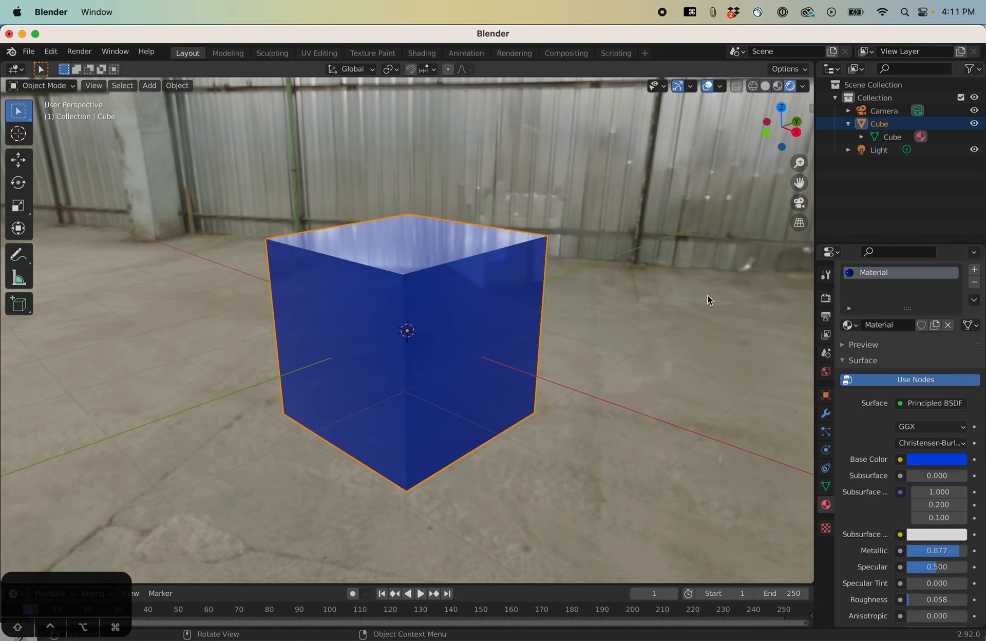
# Look through the remaining Principled BSDF properties and settings of the cube's material.
pyautogui.scroll(1, 855, 405)
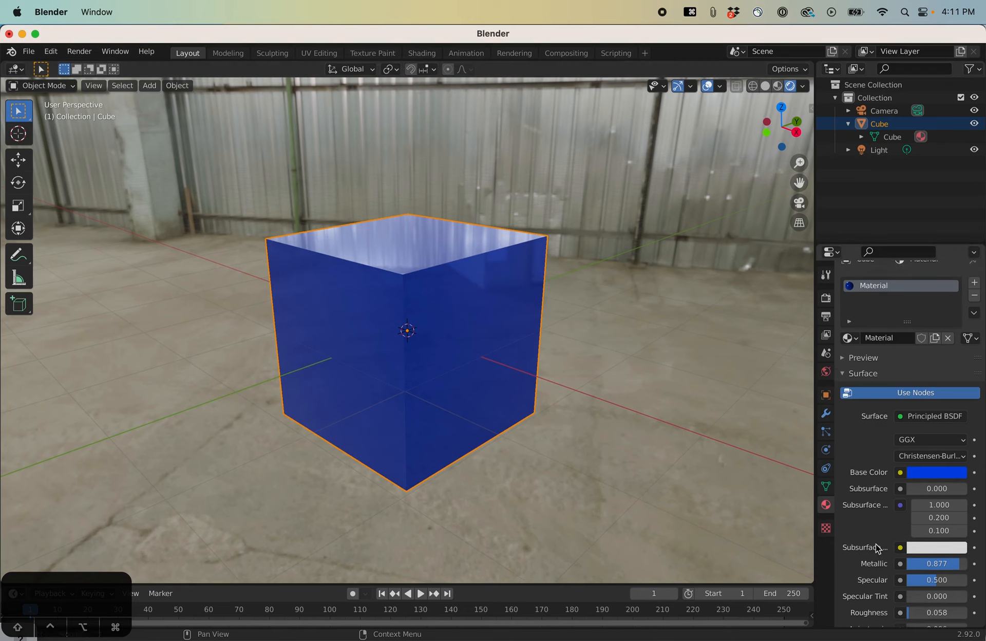
pyautogui.scroll(-2, 868, 534)
pyautogui.scroll(-6, 863, 527)
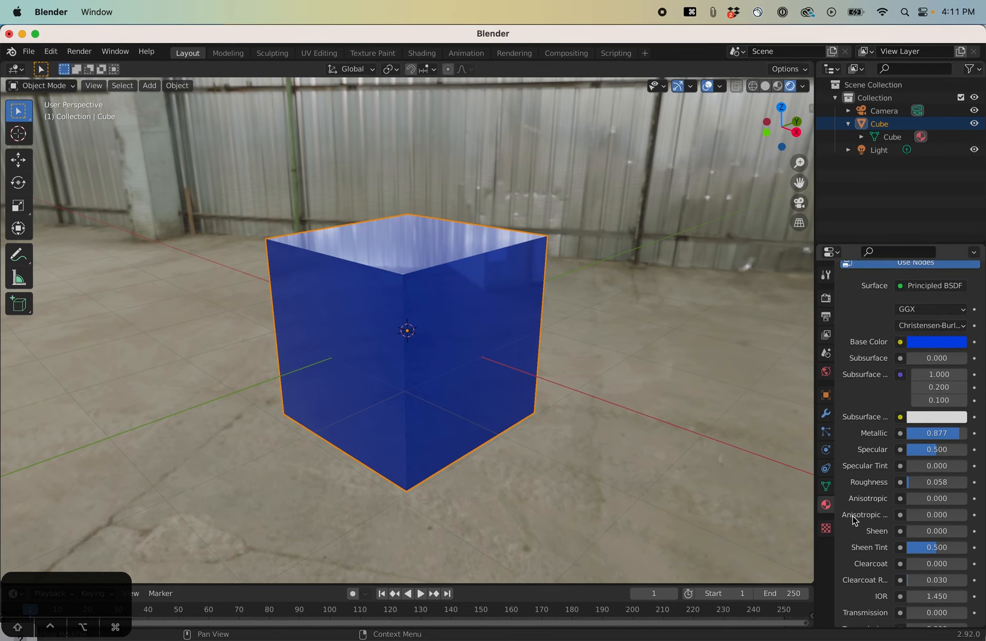
pyautogui.scroll(-4, 848, 544)
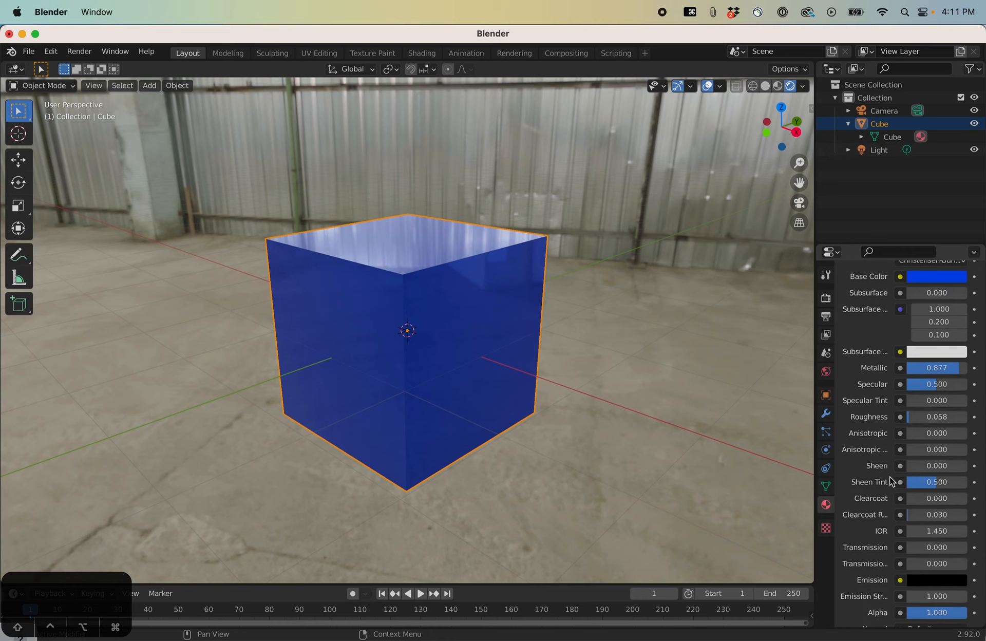
pyautogui.scroll(-10, 878, 513)
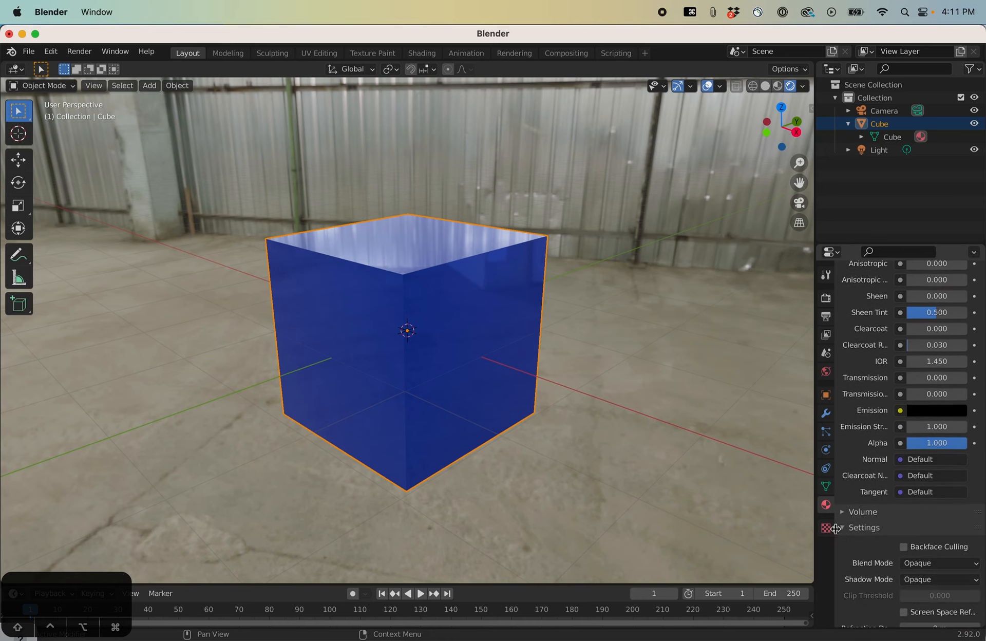
pyautogui.scroll(20, 856, 398)
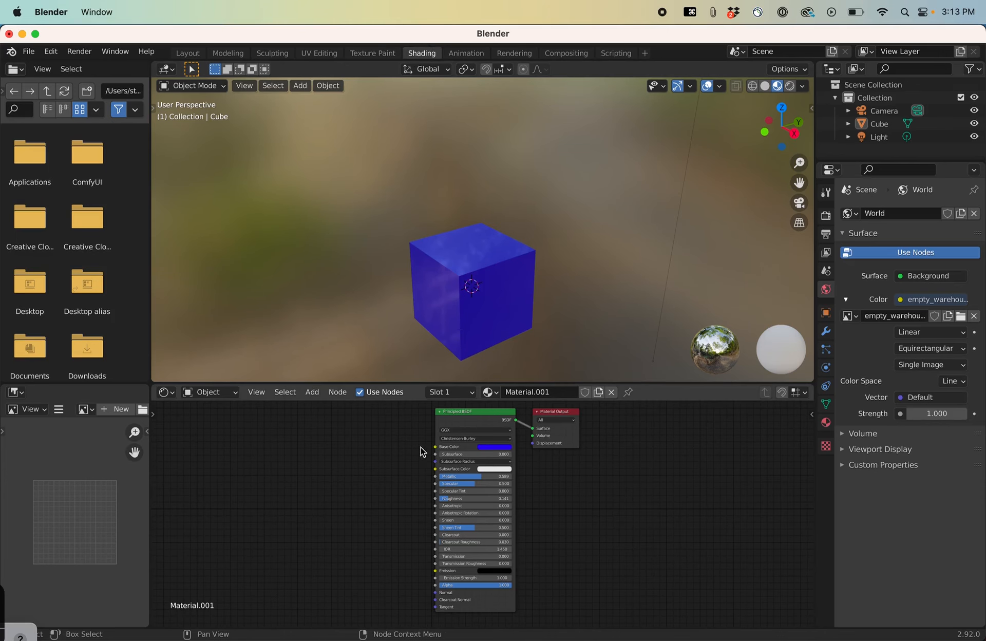
# Reposition the Principled BSDF node slightly in the shader editor and change its Base Color to green.
pyautogui.moveTo(500, 412); pyautogui.dragTo(496, 413)
pyautogui.scroll(-3, 431, 455)
pyautogui.scroll(1, 430, 458)
pyautogui.scroll(-1, 430, 458)
pyautogui.moveTo(494, 371)
pyautogui.mouseDown()
pyautogui.moveTo(479, 368)
pyautogui.moveTo(531, 370)
pyautogui.mouseUp()
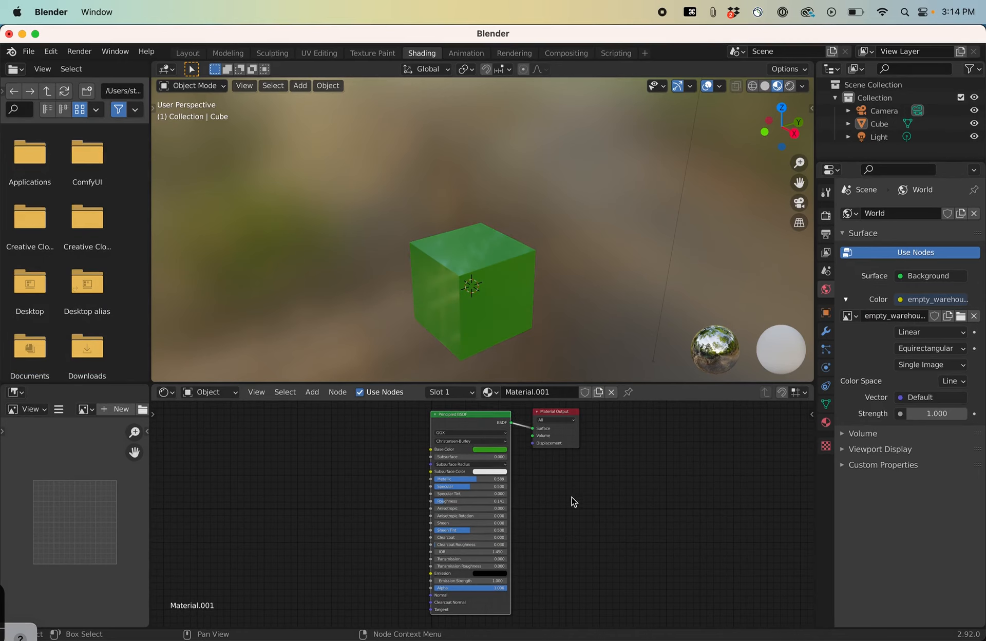
pyautogui.moveTo(594, 537); pyautogui.dragTo(548, 548, button='middle')
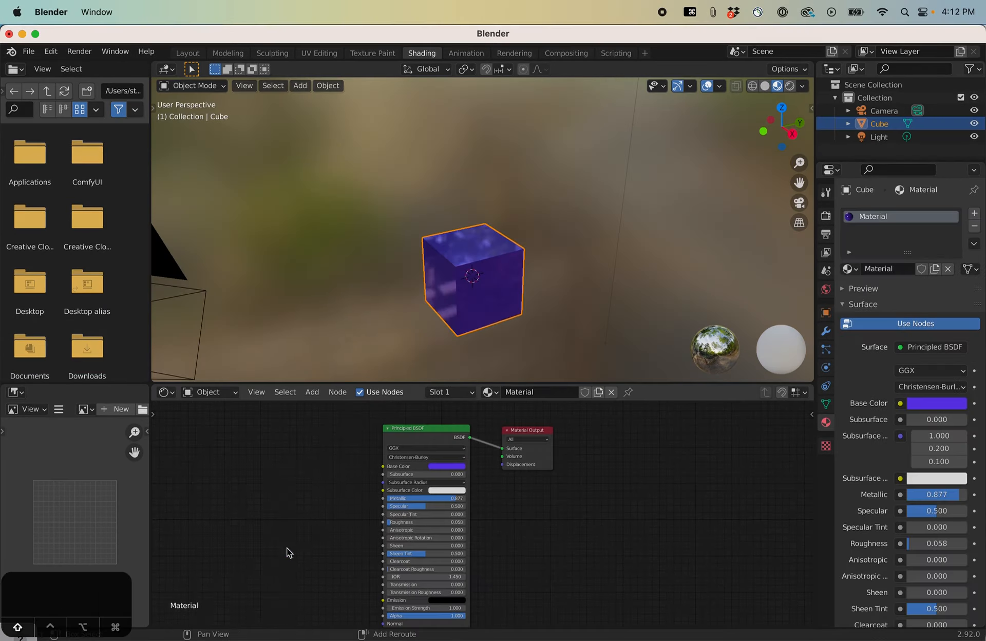
# Search for "wave" and add a Wave Texture node beside the Principled BSDF node in the cube's material.
pyautogui.hotkey('shift', 'a')
pyautogui.moveTo(286, 548)
pyautogui.moveTo(248, 509)
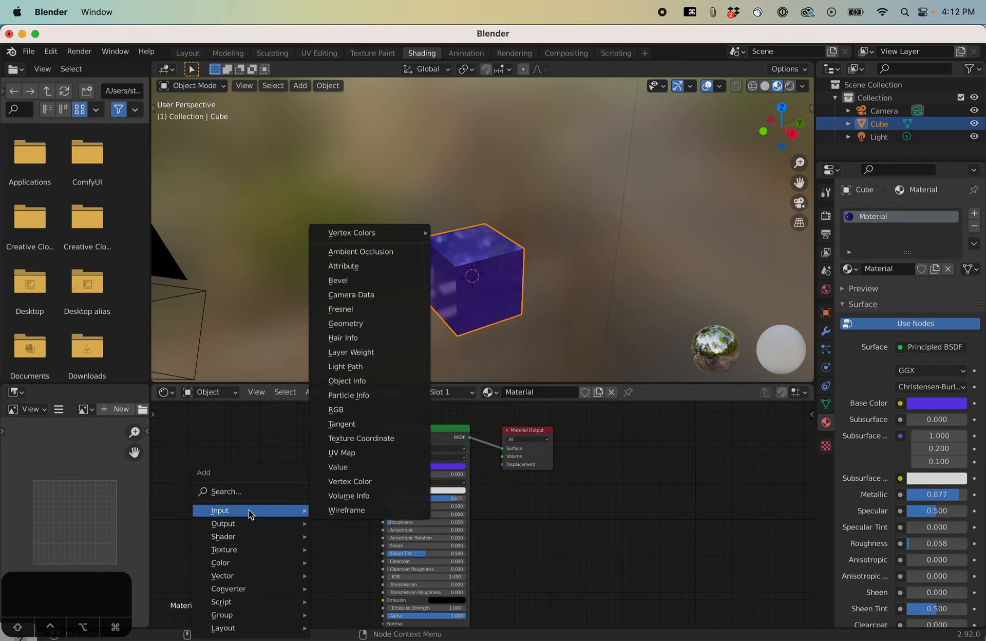
pyautogui.click(246, 492)
pyautogui.write('wave')
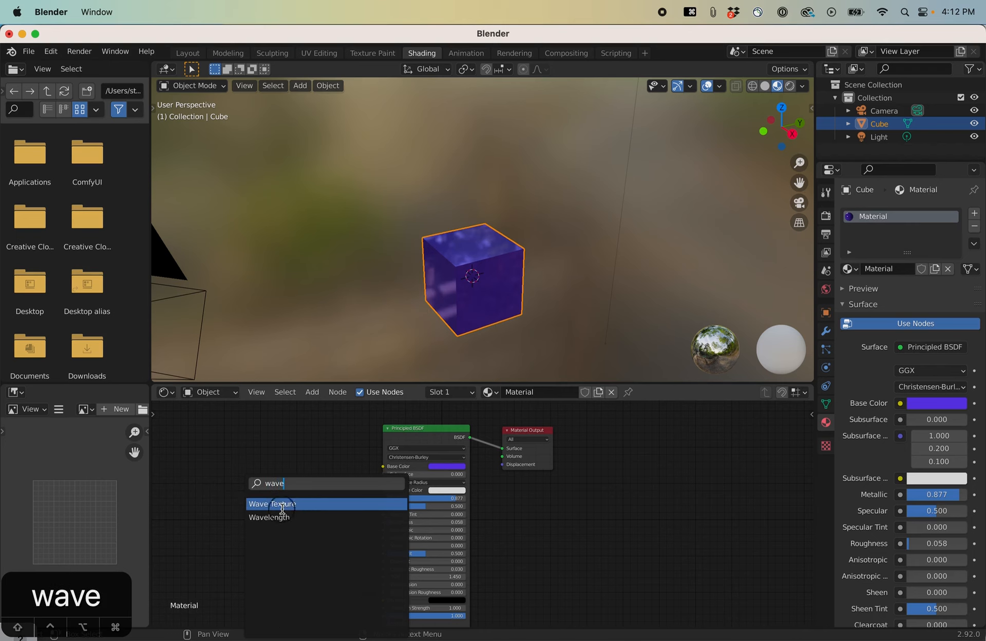
pyautogui.click(277, 504)
pyautogui.click(283, 459)
pyautogui.scroll(-3, 307, 490)
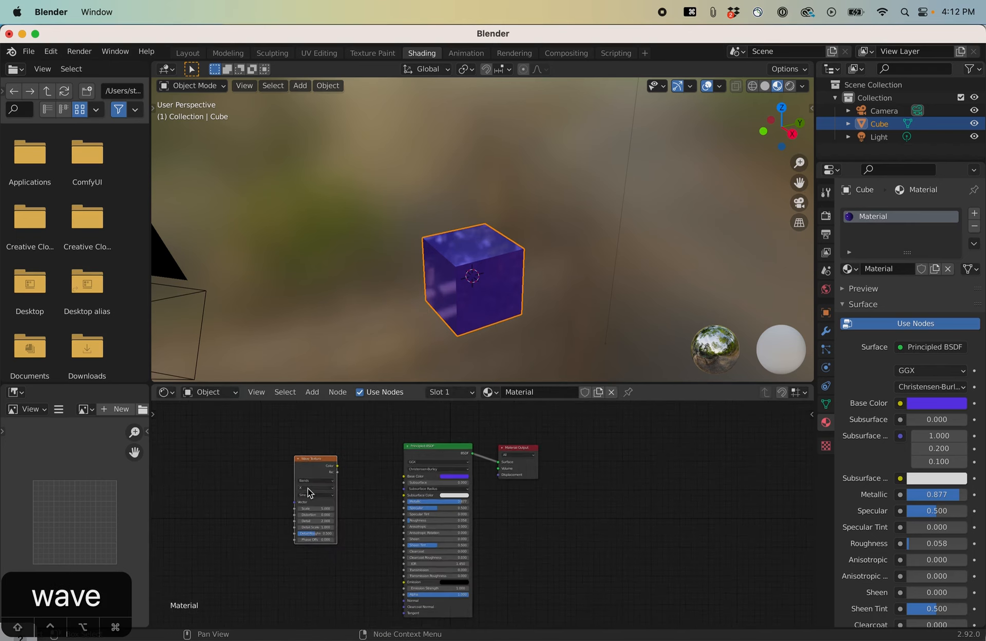
# Connect the Wave Texture's Color output to the Principled BSDF's Base Color input.
pyautogui.scroll(7, 303, 487)
pyautogui.scroll(-3, 215, 470)
pyautogui.moveTo(246, 438); pyautogui.dragTo(269, 442)
pyautogui.scroll(2, 287, 462)
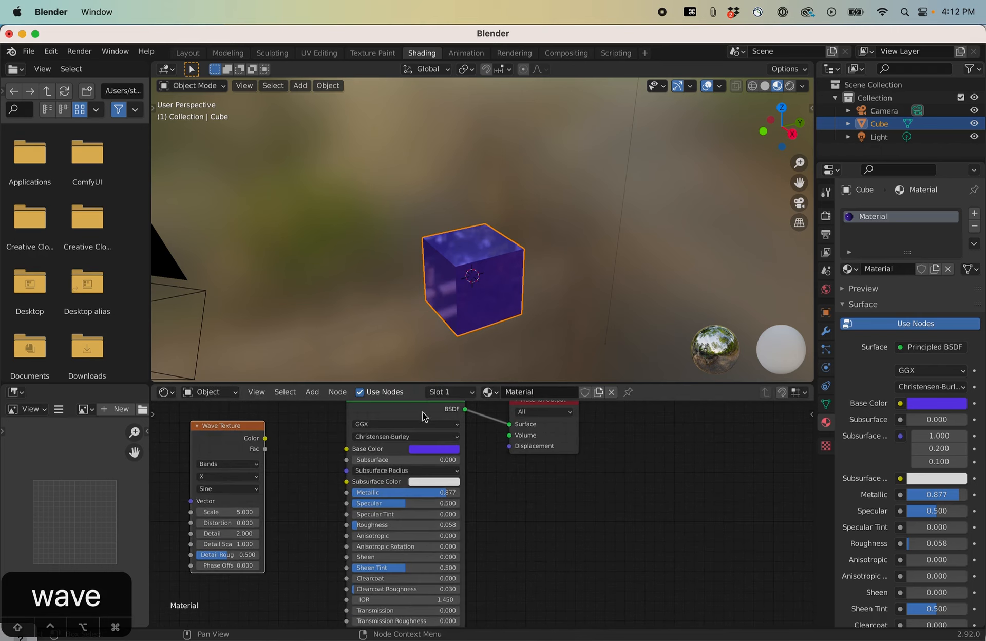
pyautogui.scroll(-1, 493, 500)
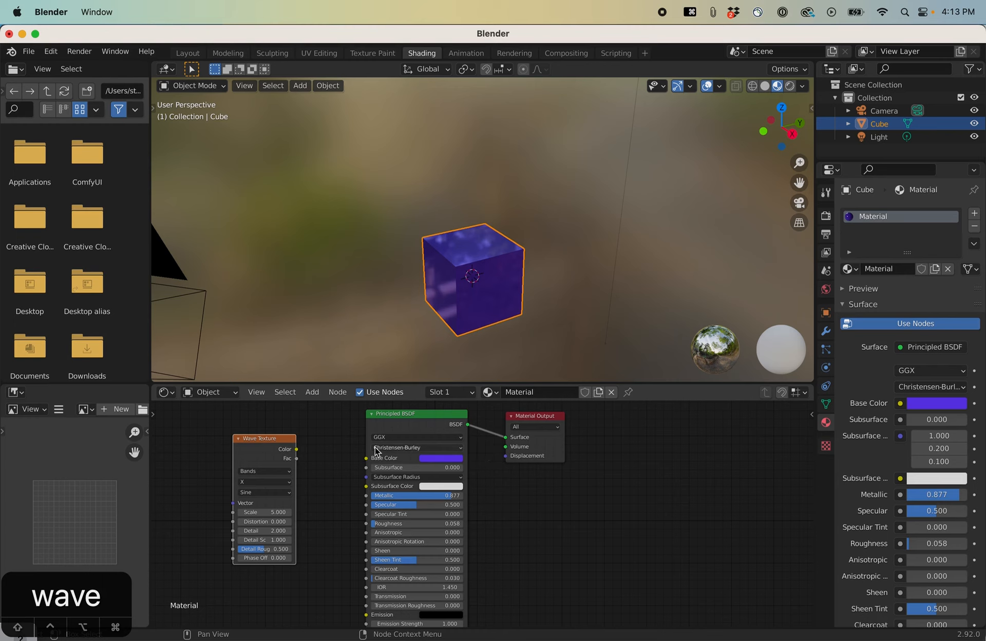
pyautogui.moveTo(297, 450); pyautogui.dragTo(366, 459)
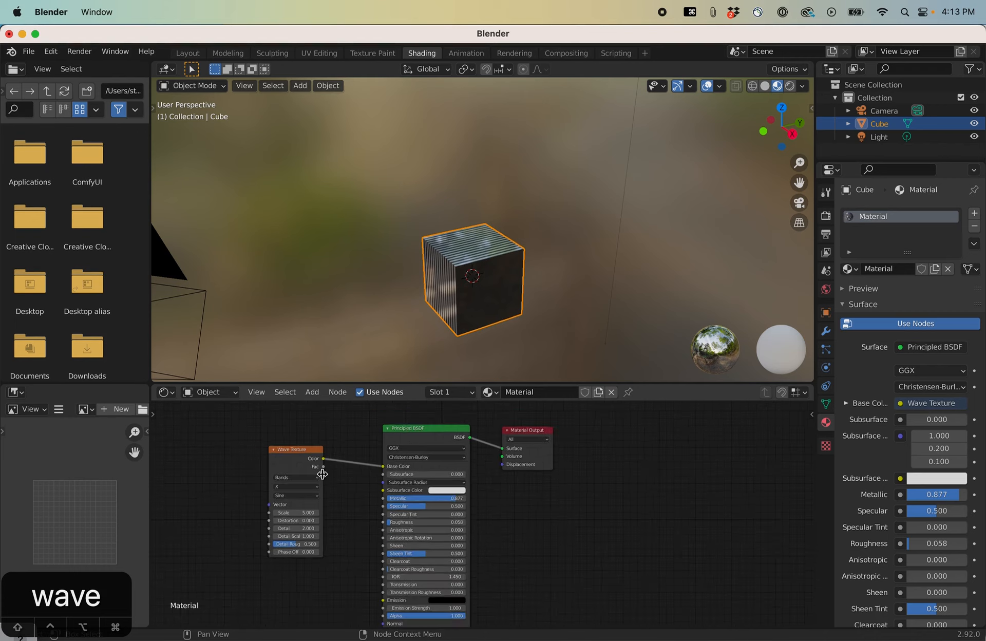
# Reposition the Wave Texture and Principled BSDF nodes near each other, leaving a gap between them.
pyautogui.scroll(2, 326, 480)
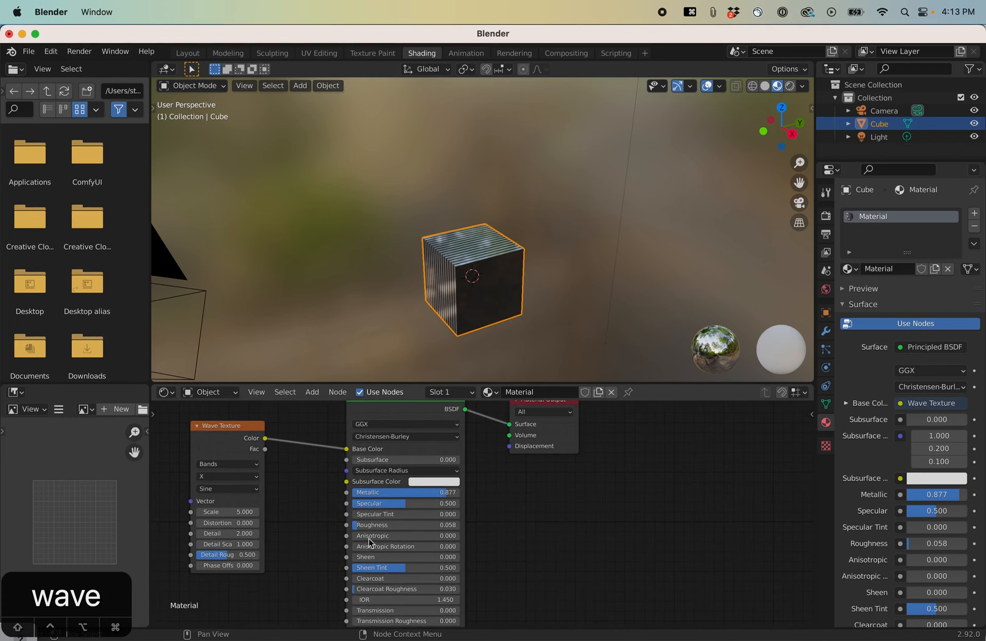
pyautogui.scroll(1, 316, 503)
pyautogui.moveTo(224, 419); pyautogui.dragTo(279, 420)
pyautogui.moveTo(406, 414); pyautogui.dragTo(420, 445)
pyautogui.scroll(1, 286, 471)
pyautogui.scroll(-2, 287, 472)
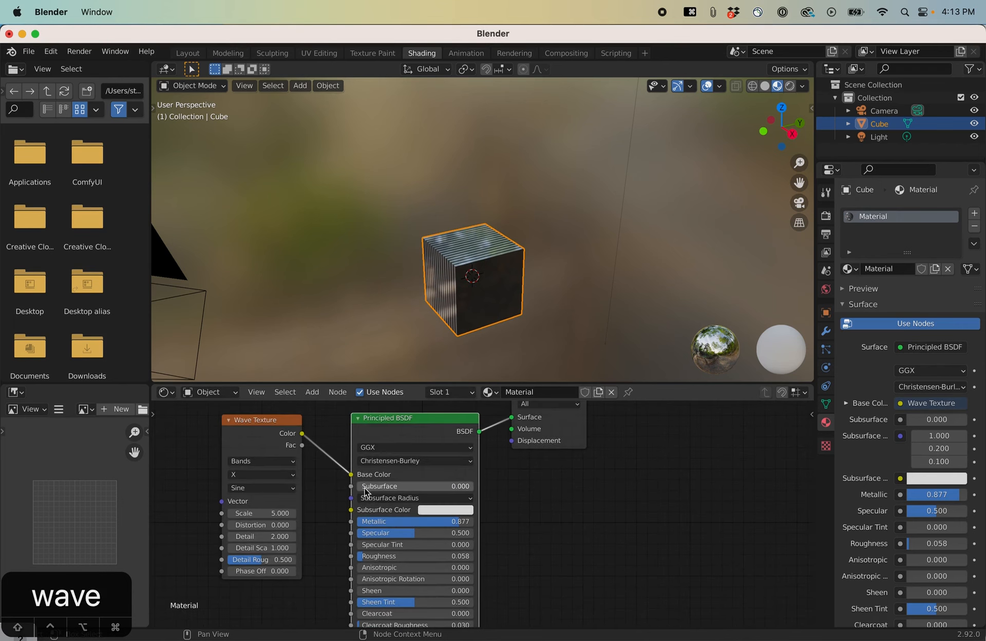
pyautogui.moveTo(268, 419); pyautogui.dragTo(243, 416)
# View a striped face of the cube up close and set the Wave Texture's Scale to 3.400.
pyautogui.scroll(3, 424, 289)
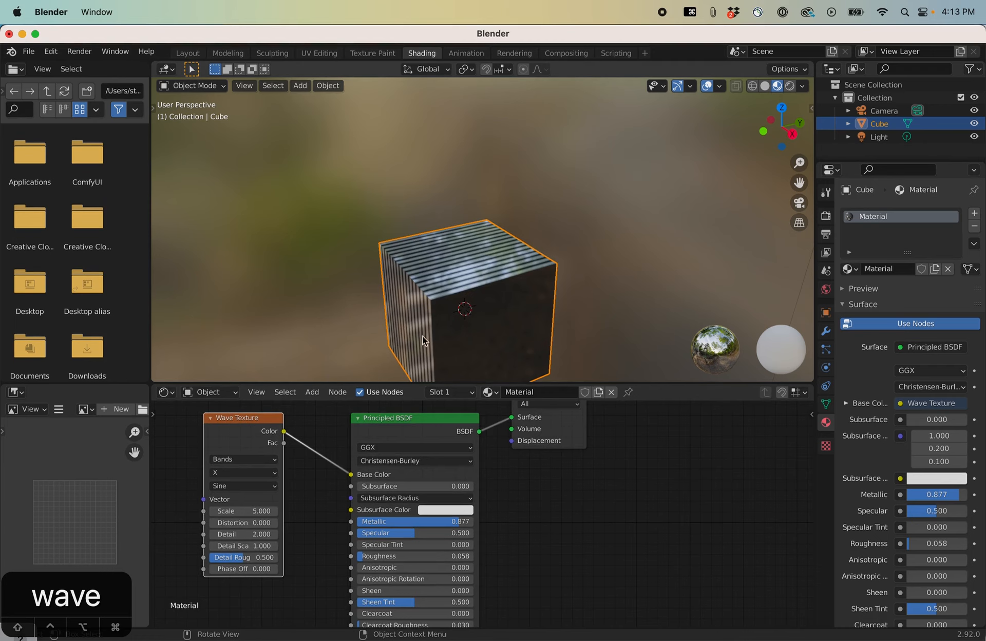
pyautogui.moveTo(424, 332); pyautogui.dragTo(511, 273, button='middle')
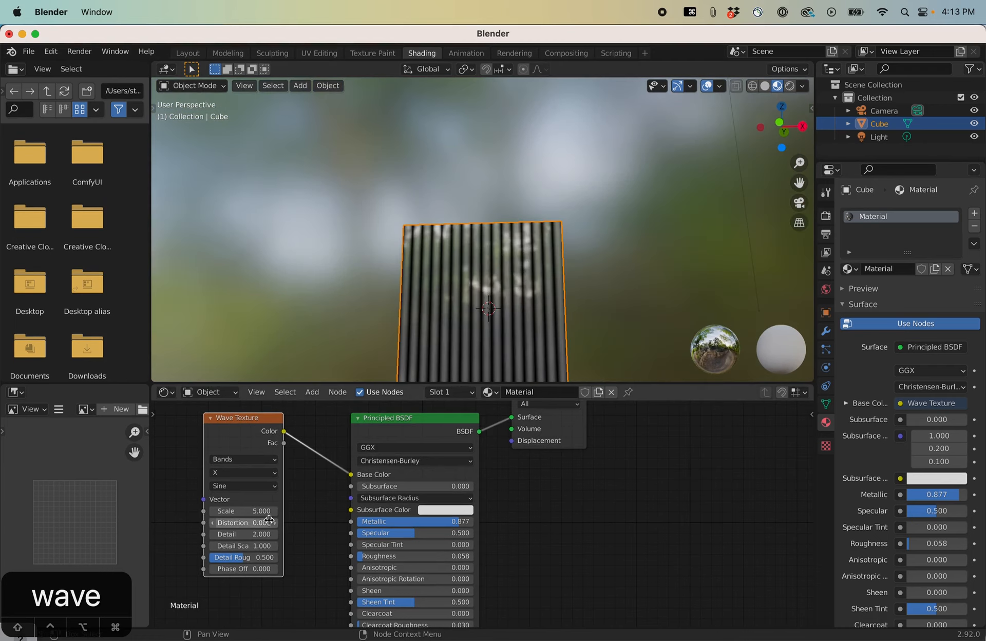
pyautogui.moveTo(274, 512)
pyautogui.mouseDown()
pyautogui.moveTo(289, 511)
pyautogui.moveTo(271, 513)
pyautogui.mouseUp()
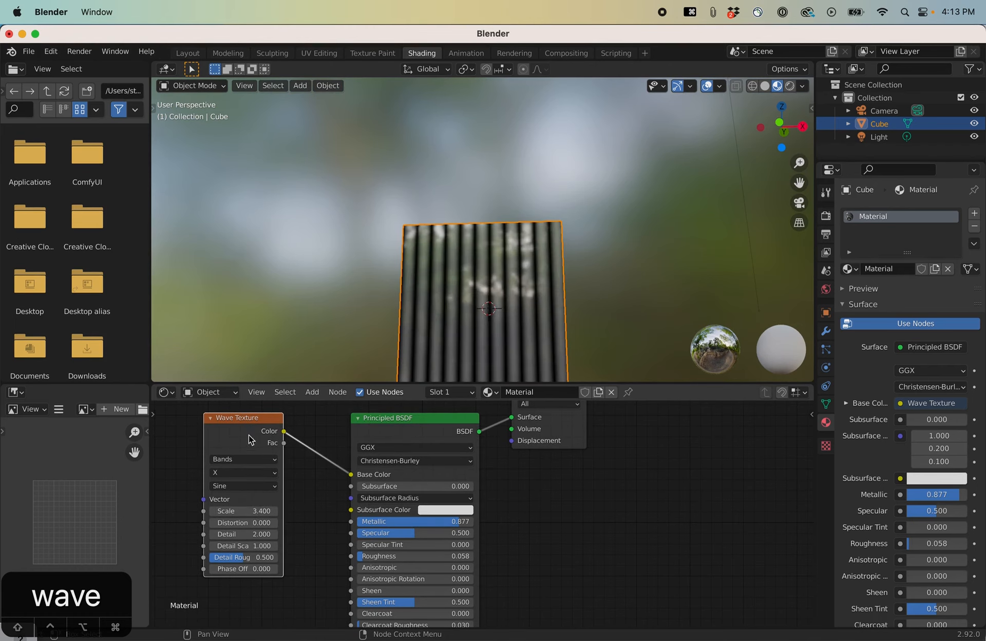
# Spread the nodes apart and insert a ColorRamp node into the link between the Wave Texture and the Base Color.
pyautogui.moveTo(248, 422); pyautogui.dragTo(196, 436)
pyautogui.moveTo(430, 418)
pyautogui.mouseDown()
pyautogui.moveTo(459, 427)
pyautogui.moveTo(424, 419)
pyautogui.mouseUp()
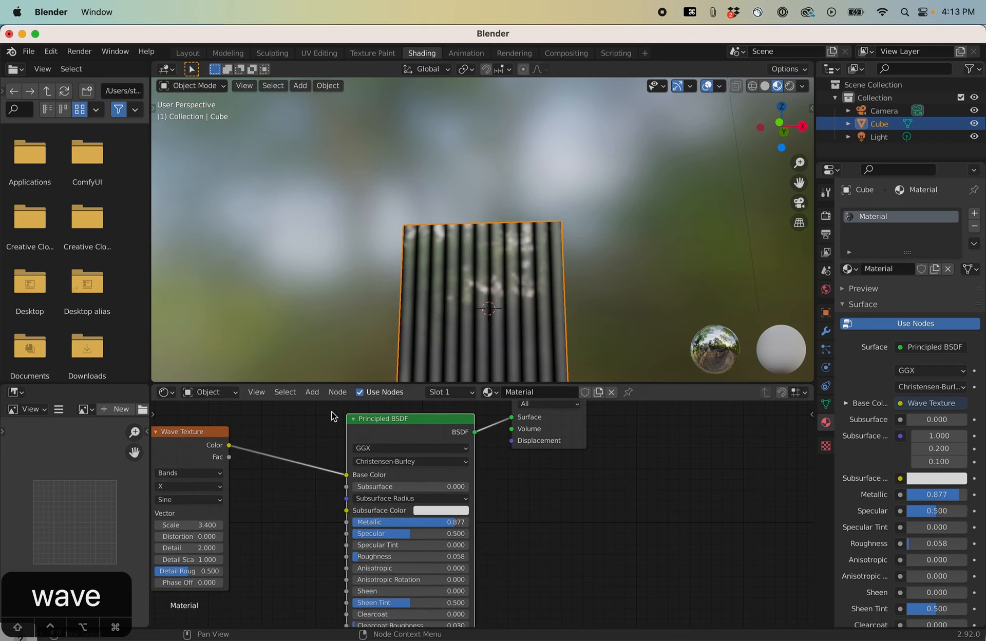
pyautogui.scroll(-2, 587, 250)
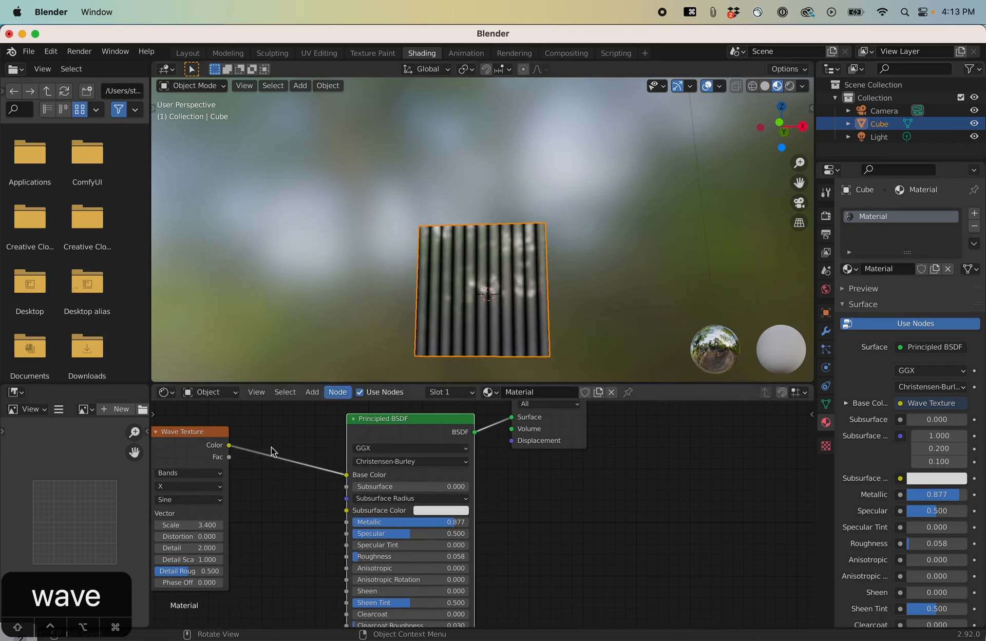
pyautogui.hotkey('shift', 'a')
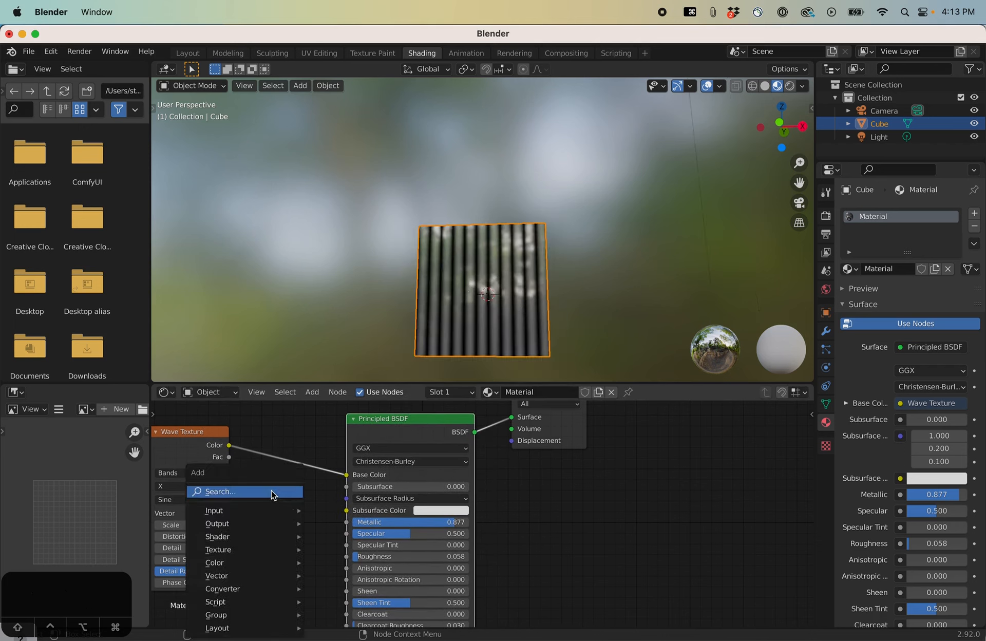
pyautogui.press('r')
pyautogui.press('a')
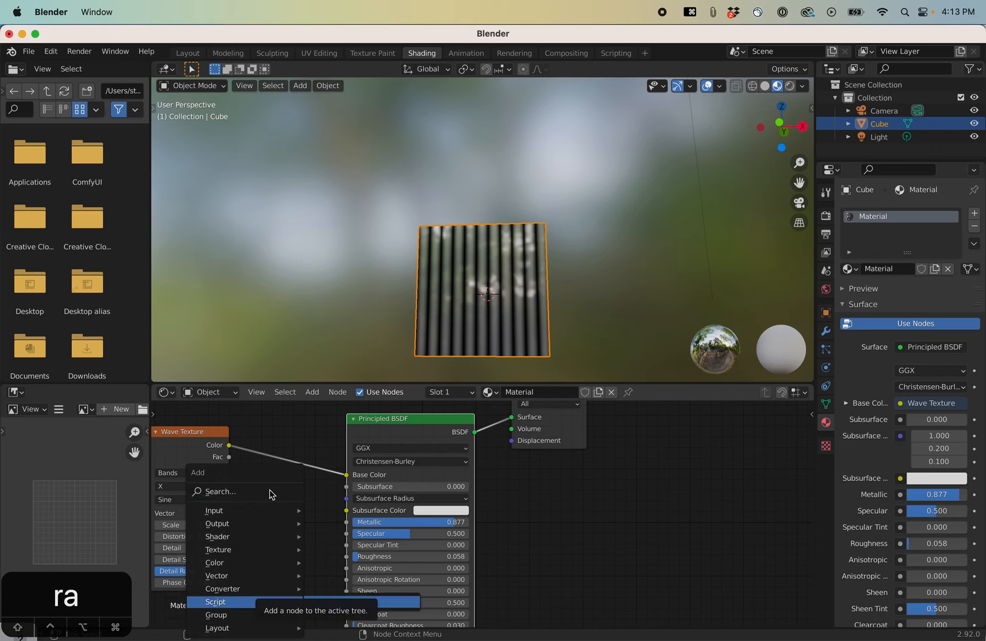
pyautogui.click(272, 491)
pyautogui.write('ramp')
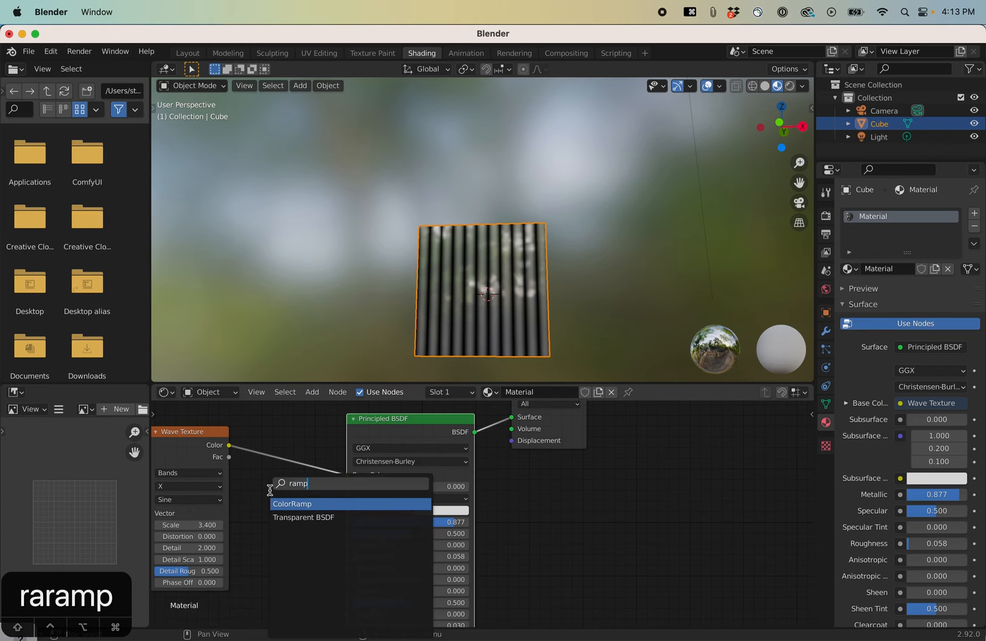
pyautogui.click(306, 503)
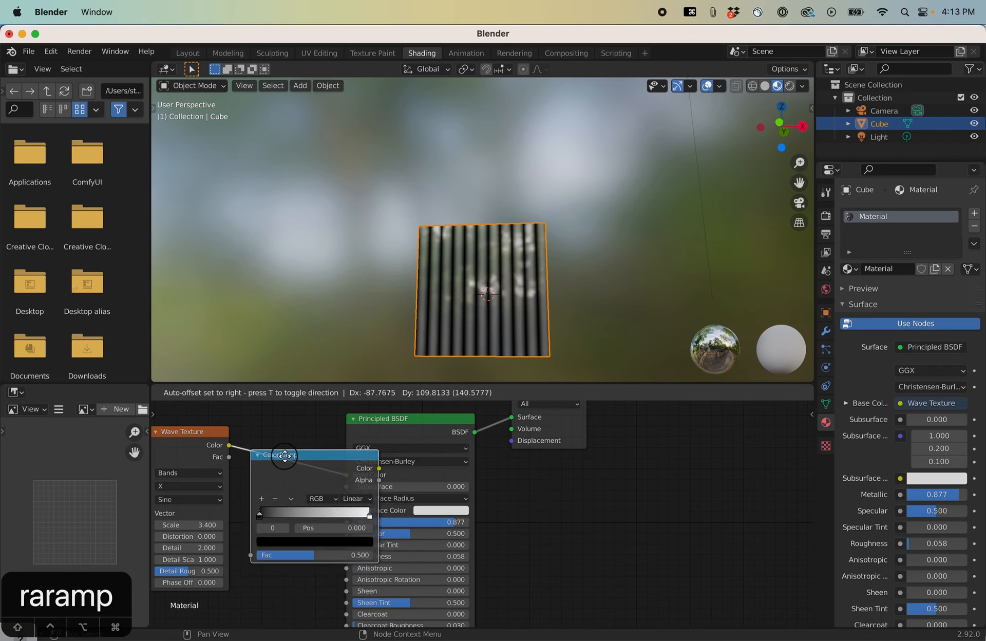
pyautogui.click(305, 457)
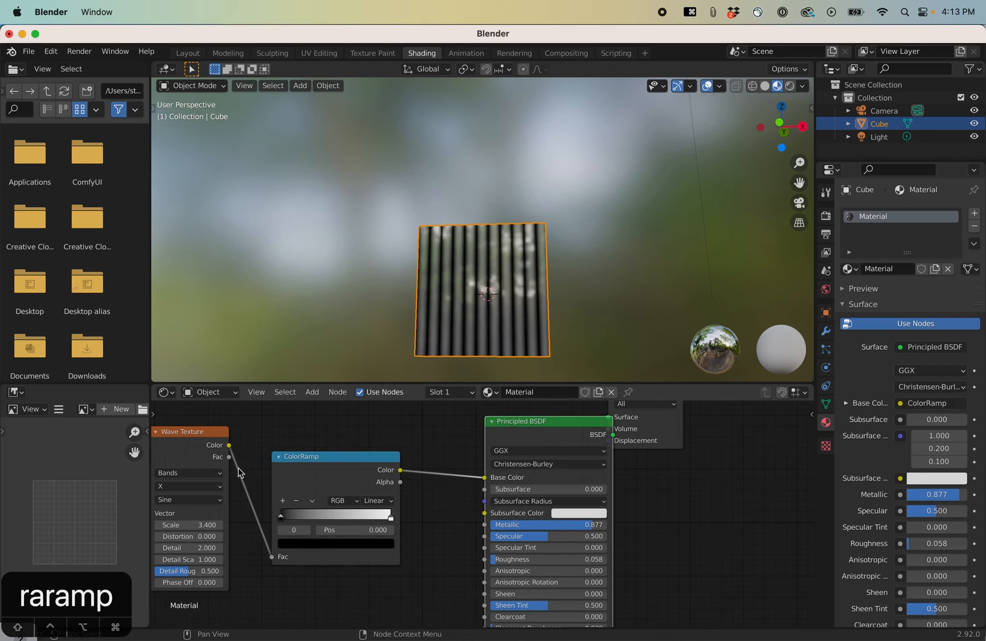
# Detach the ColorRamp's links, and reconnect the Wave Texture to its Fac input and its Color output to Base Color.
pyautogui.moveTo(272, 557); pyautogui.dragTo(231, 443)
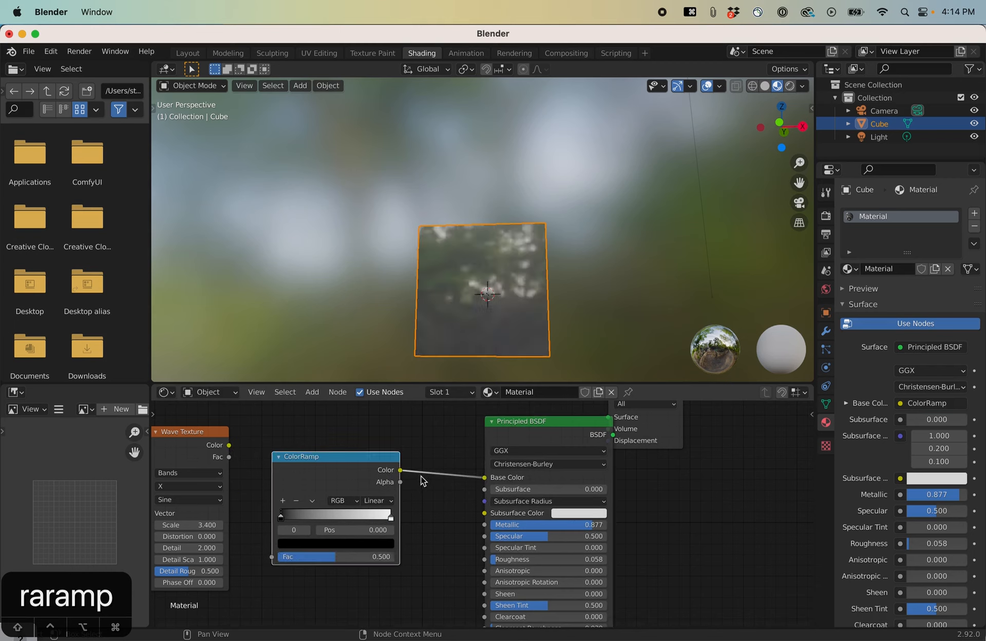
pyautogui.moveTo(400, 471); pyautogui.dragTo(443, 518)
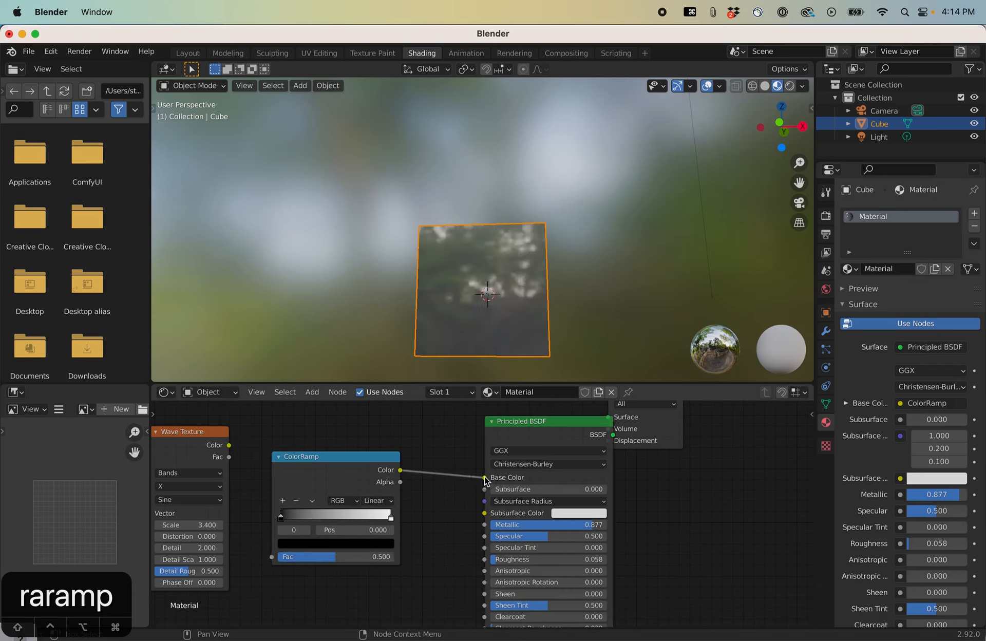
pyautogui.moveTo(484, 478); pyautogui.dragTo(425, 511)
pyautogui.moveTo(229, 457); pyautogui.dragTo(271, 557)
pyautogui.moveTo(400, 470); pyautogui.dragTo(484, 477)
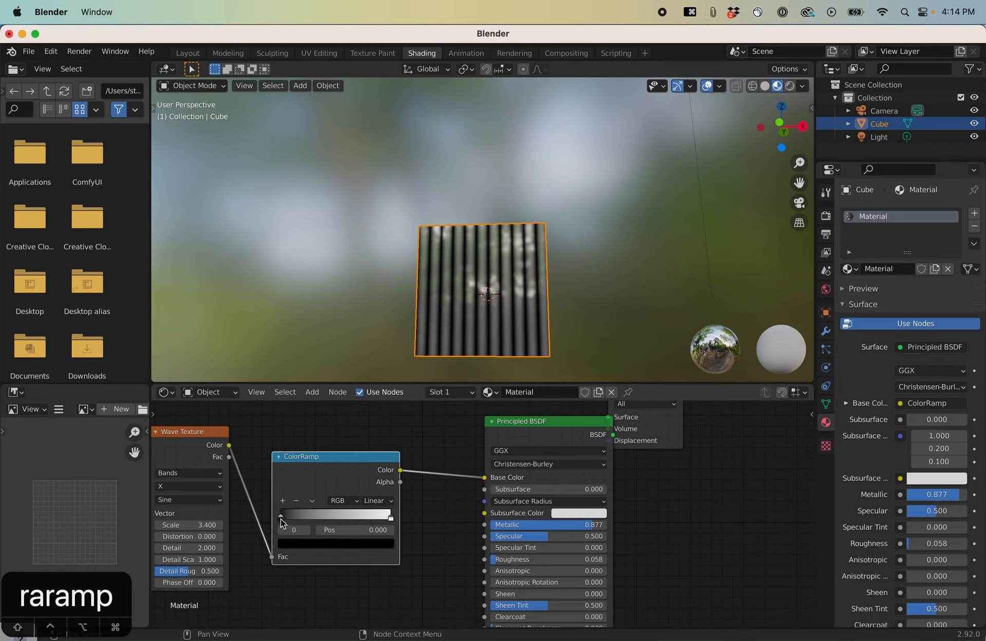
# Change the ColorRamp's first color stop from black to a bright, saturated blue.
pyautogui.click(301, 544)
pyautogui.click(318, 543)
pyautogui.click(370, 401)
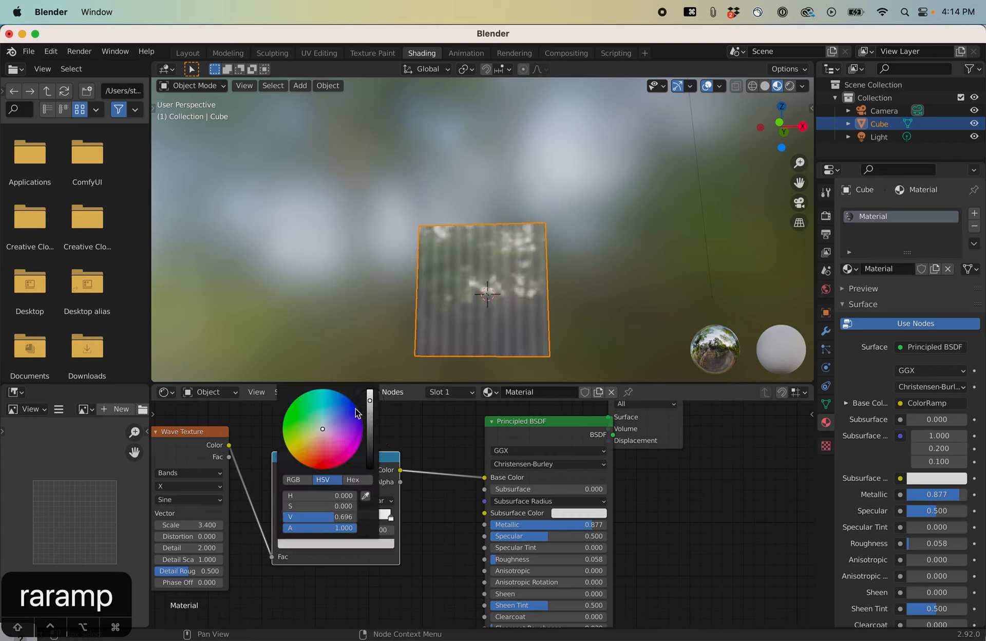
pyautogui.click(356, 408)
# Change the ColorRamp's color stop at position 1.000 to a light cyan blue.
pyautogui.click(391, 518)
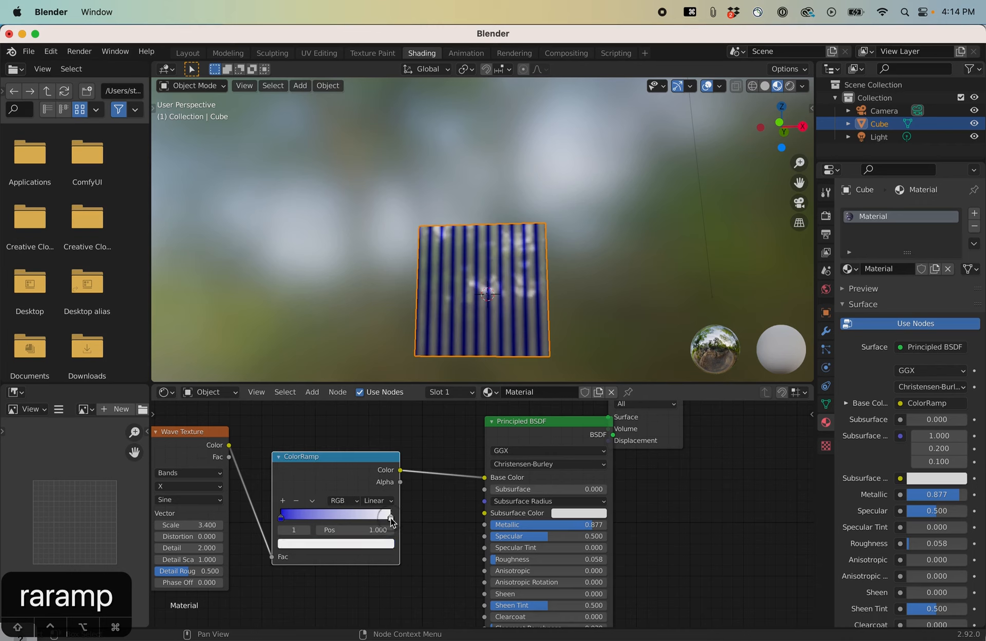
pyautogui.click(379, 545)
pyautogui.moveTo(335, 448); pyautogui.dragTo(296, 418)
pyautogui.moveTo(334, 466)
pyautogui.mouseDown()
pyautogui.moveTo(355, 448)
pyautogui.moveTo(355, 413)
pyautogui.moveTo(328, 396)
pyautogui.mouseUp()
# Move the ColorRamp and Wave Texture nodes closer to the Principled BSDF and inspect the striped cube from several sides.
pyautogui.moveTo(373, 457); pyautogui.dragTo(381, 457)
pyautogui.moveTo(517, 274); pyautogui.dragTo(411, 334, button='middle')
pyautogui.moveTo(342, 457); pyautogui.dragTo(358, 437)
pyautogui.moveTo(421, 282); pyautogui.dragTo(498, 308, button='middle')
pyautogui.moveTo(429, 333); pyautogui.dragTo(482, 346, button='middle')
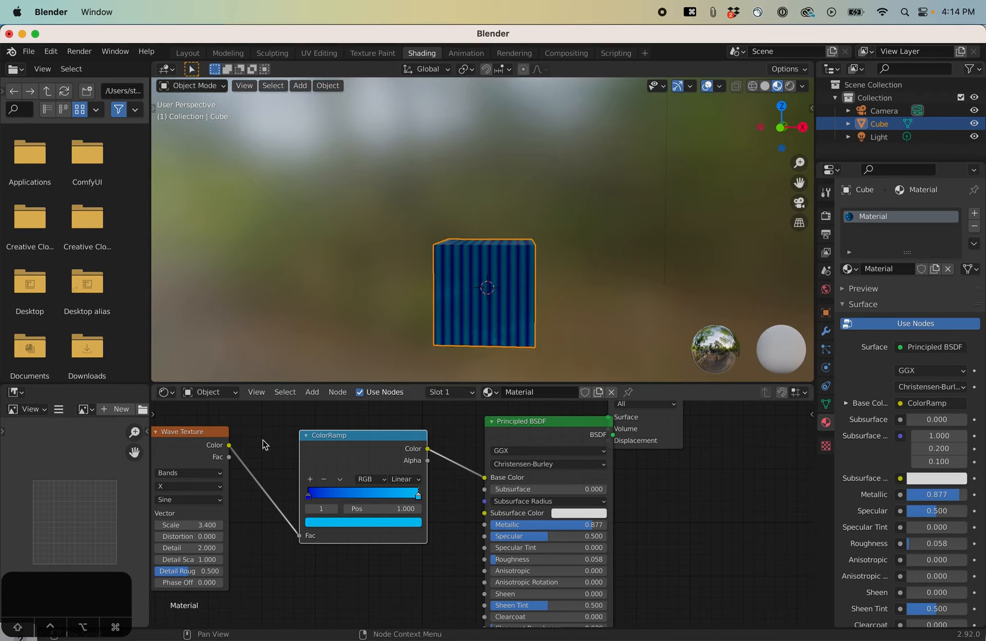
pyautogui.moveTo(344, 436); pyautogui.dragTo(381, 422)
pyautogui.moveTo(190, 431); pyautogui.dragTo(286, 420)
pyautogui.moveTo(390, 282); pyautogui.dragTo(476, 288, button='middle')
# Search the add-ons in Preferences for "node wrangler", make sure Node Wrangler is enabled, and close Preferences.
pyautogui.click(29, 51)
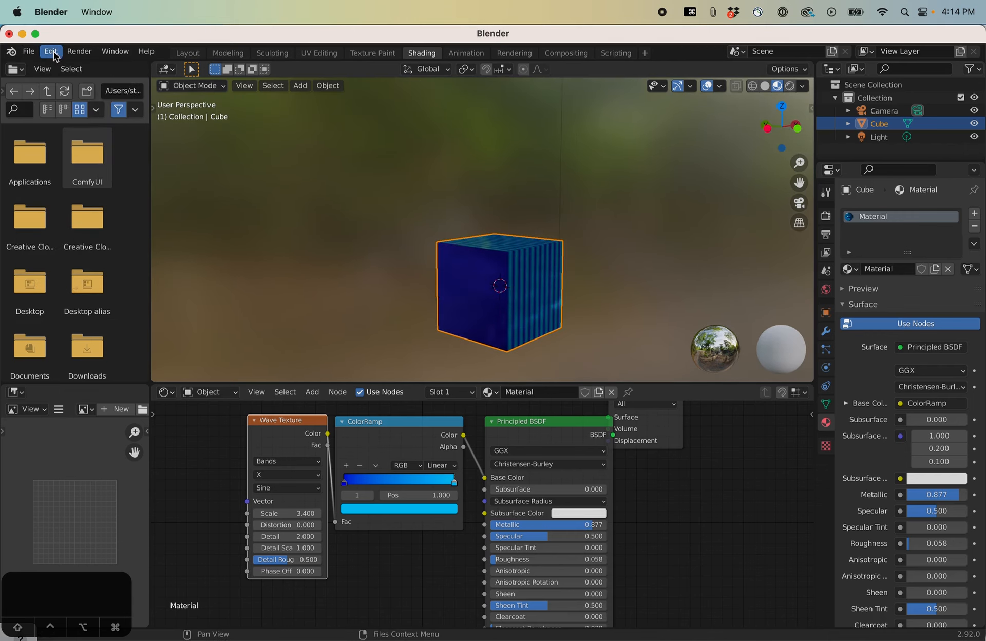
pyautogui.click(51, 52)
pyautogui.click(64, 243)
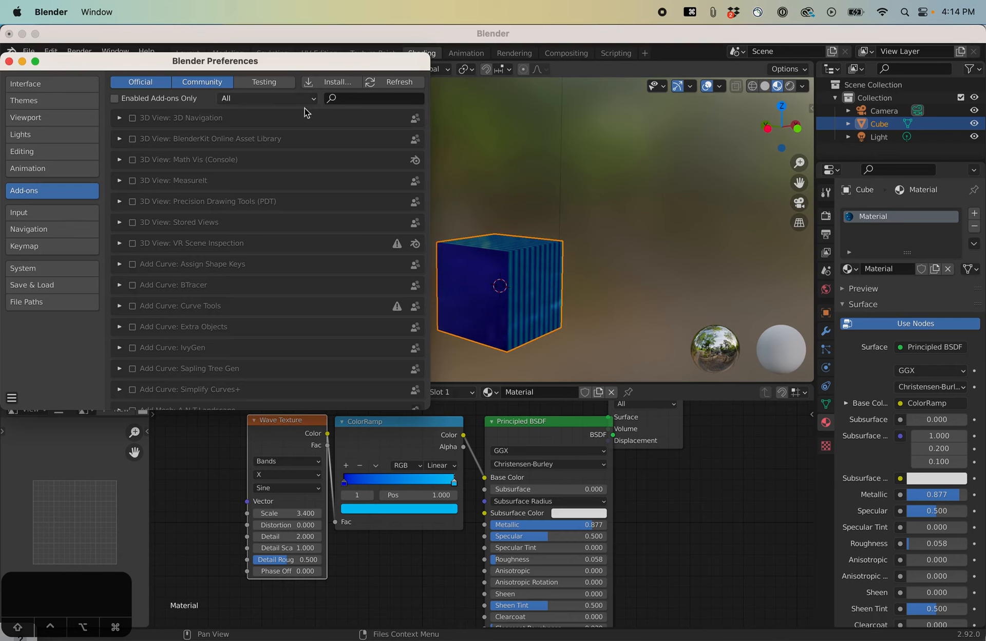
pyautogui.click(381, 102)
pyautogui.write('node w')
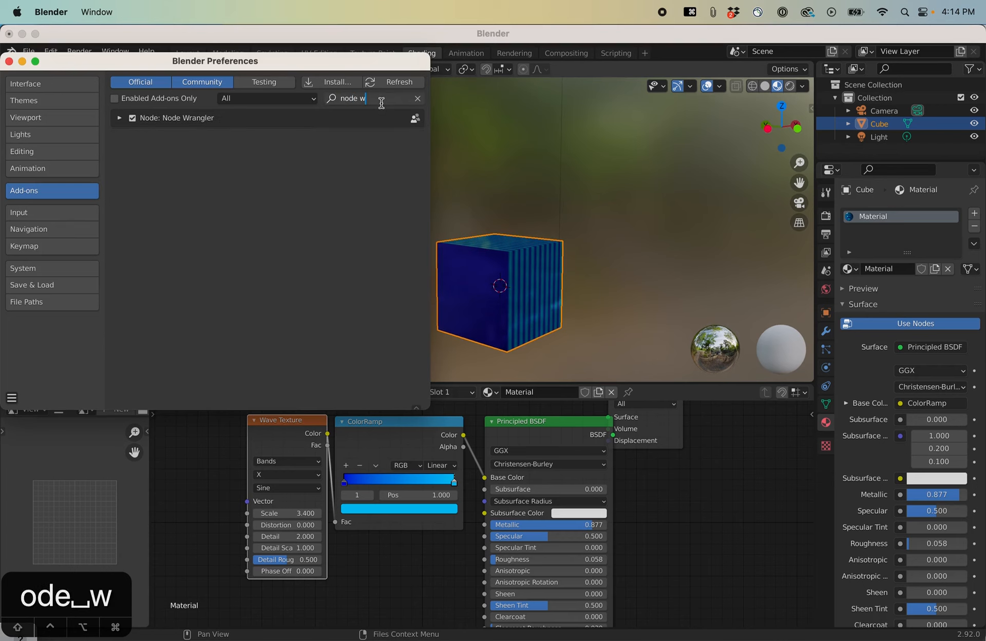
pyautogui.write('rangler')
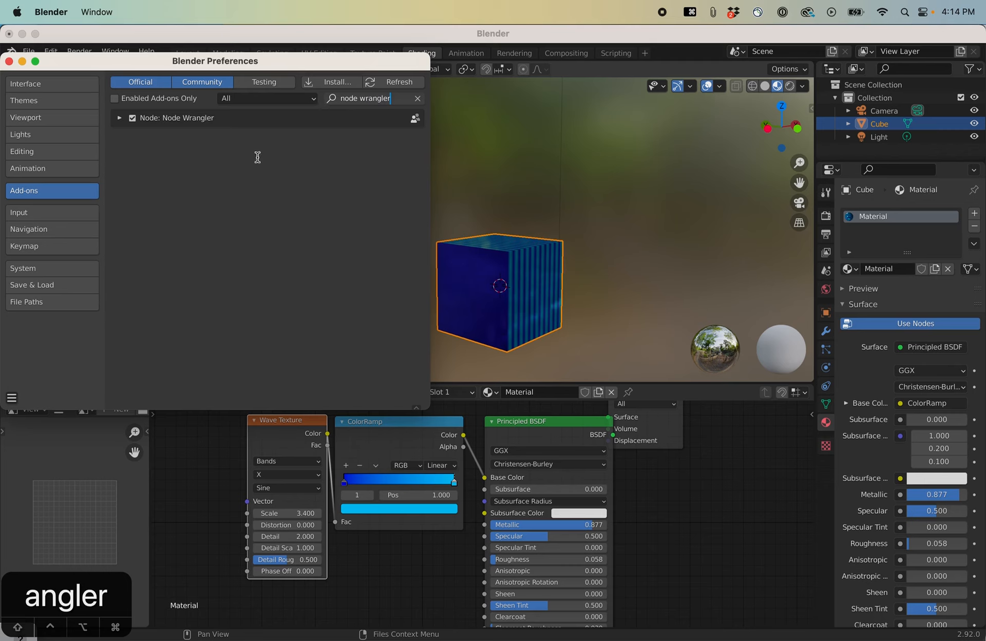
pyautogui.click(134, 121)
pyautogui.click(133, 119)
pyautogui.click(133, 119)
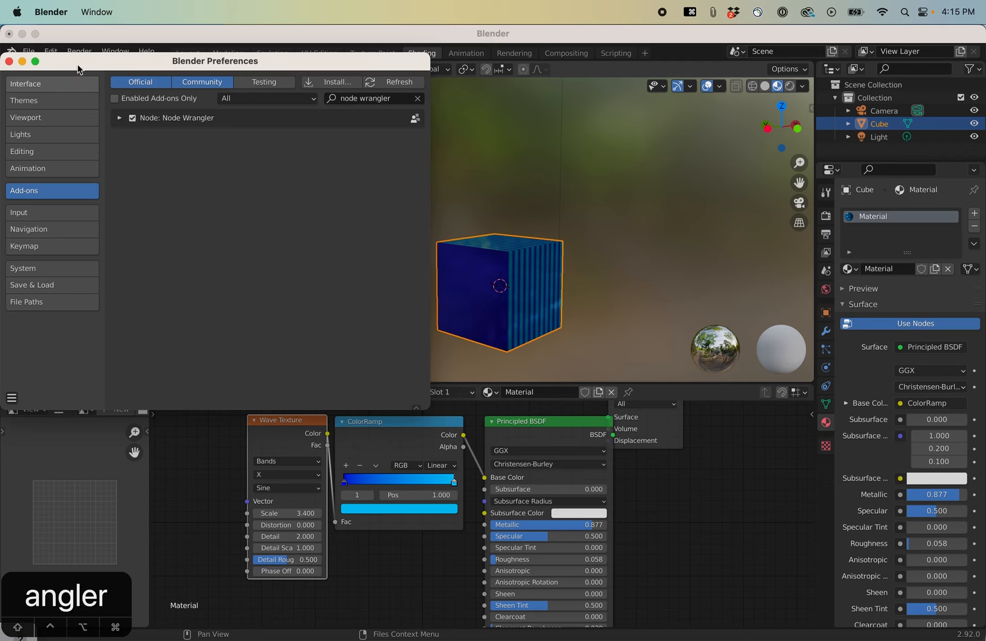
pyautogui.click(9, 61)
# Space out the Wave Texture and ColorRamp nodes and use Node Wrangler to add a Mapping setup to the Wave Texture's Vector input.
pyautogui.moveTo(280, 421); pyautogui.dragTo(249, 417)
pyautogui.moveTo(394, 422); pyautogui.dragTo(402, 422)
pyautogui.moveTo(231, 425); pyautogui.dragTo(247, 434)
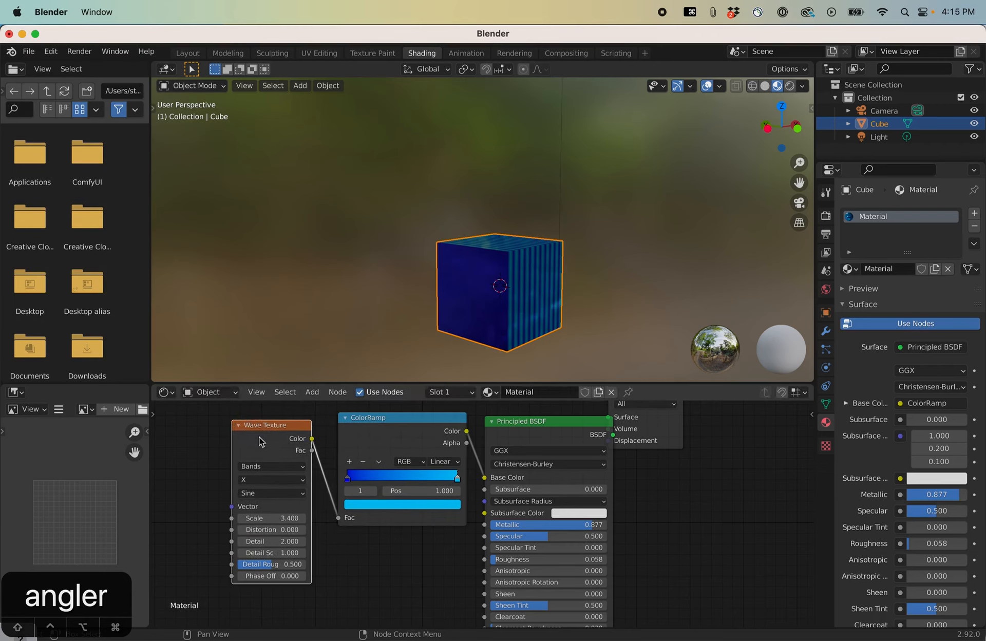
pyautogui.moveTo(194, 439); pyautogui.dragTo(195, 440)
pyautogui.click(274, 427)
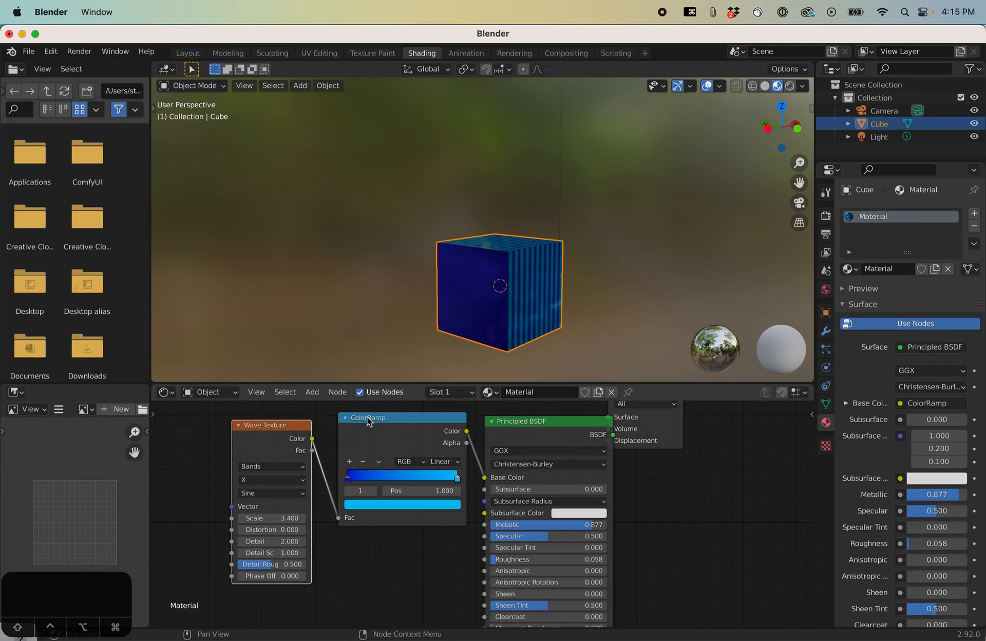
pyautogui.hotkey('ctrl', 't')
pyautogui.moveTo(189, 505); pyautogui.dragTo(172, 458)
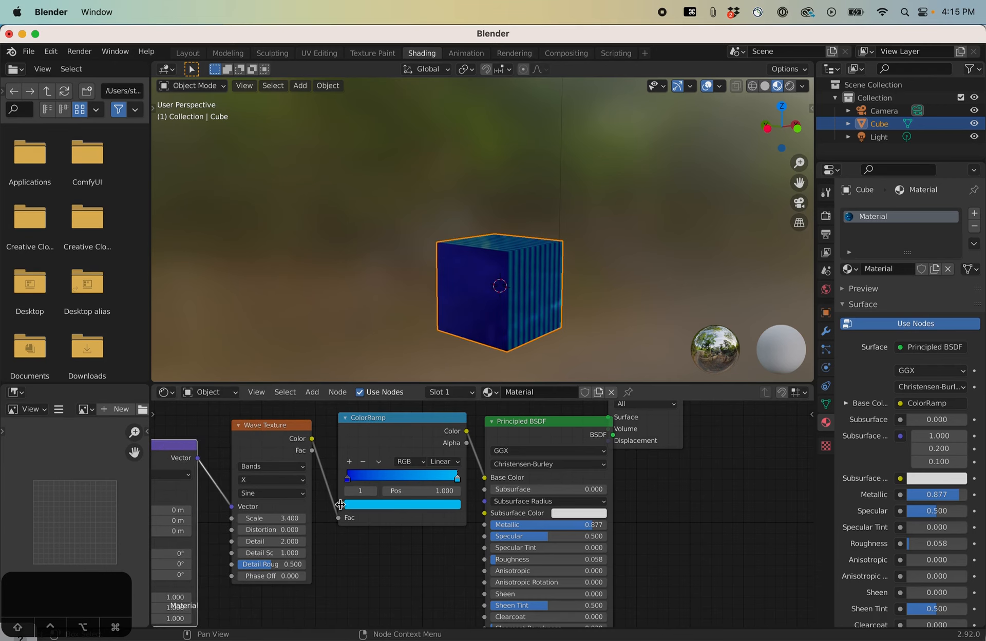
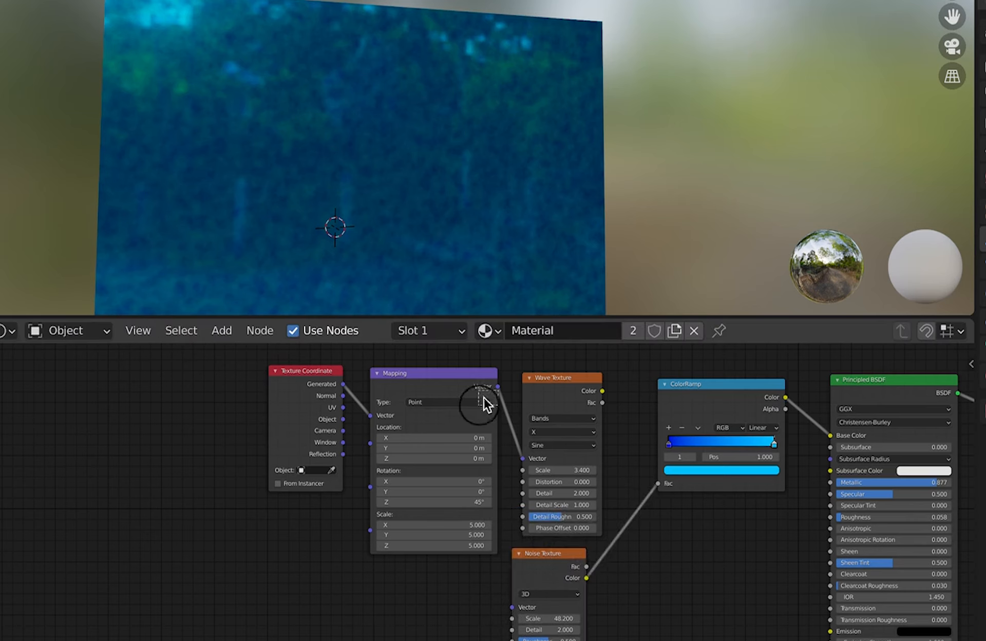
# Connect the Mapping node's Vector output to the Noise Texture's Vector input and set the Noise Texture's Scale to 10.
pyautogui.moveTo(461, 376); pyautogui.dragTo(513, 607)
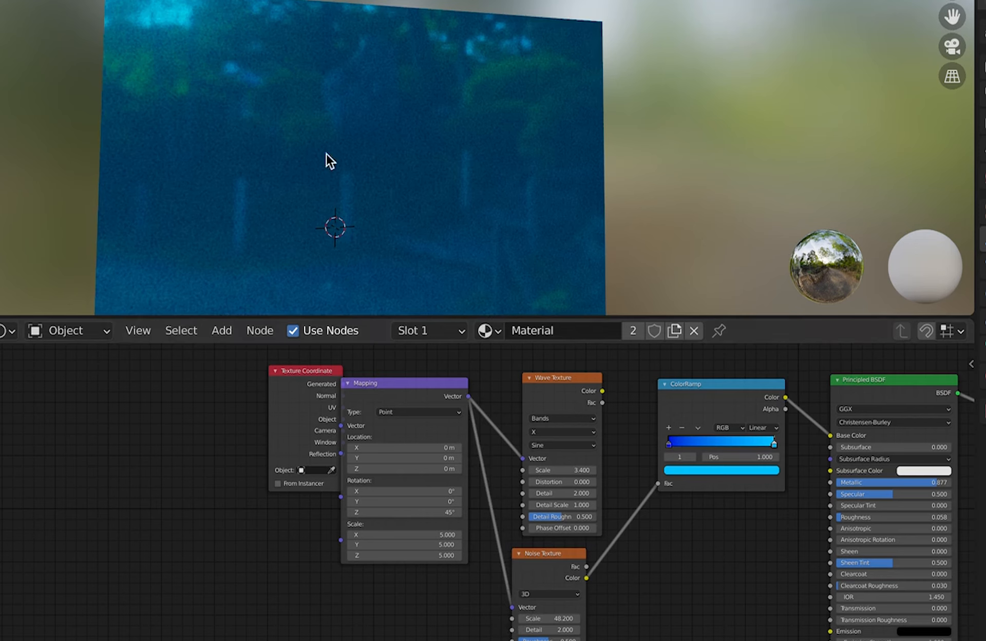
pyautogui.click(565, 619)
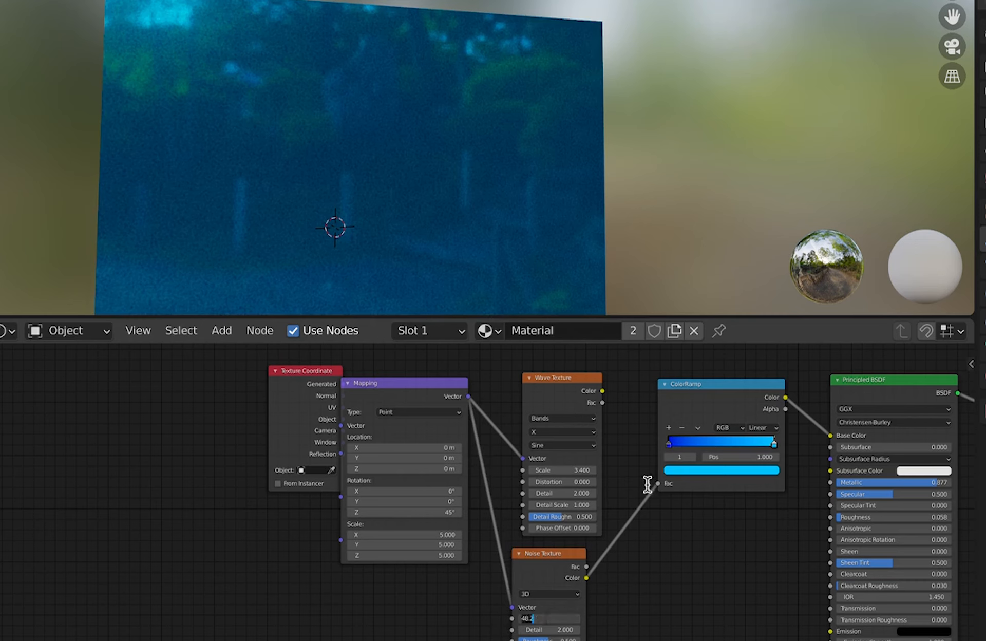
pyautogui.write('10')
pyautogui.press('Return')
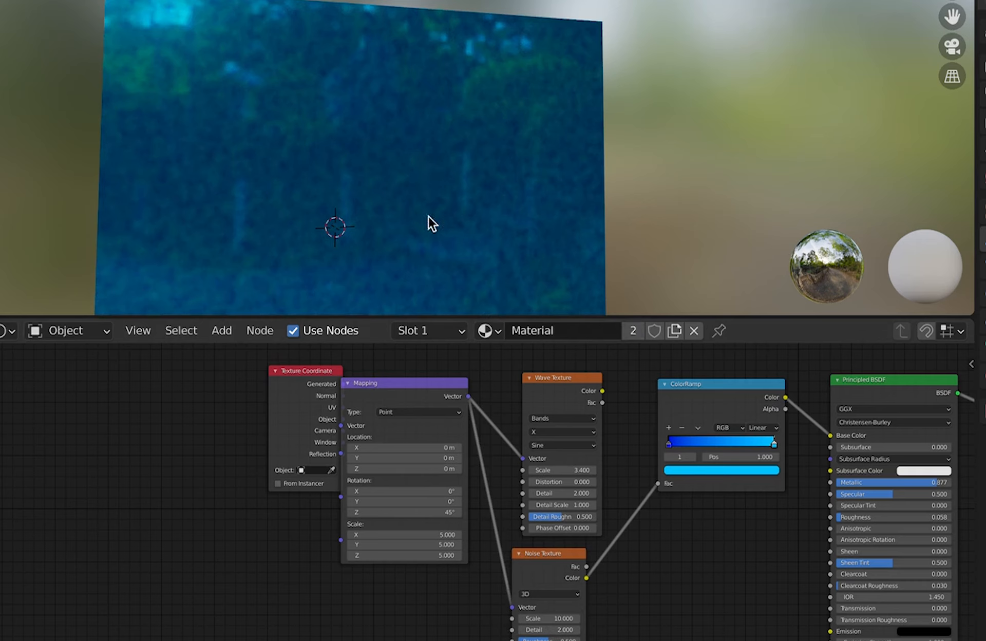
# Reposition the Texture Coordinate and Mapping nodes farther from the texture nodes so they no longer overlap.
pyautogui.moveTo(303, 374); pyautogui.dragTo(243, 383)
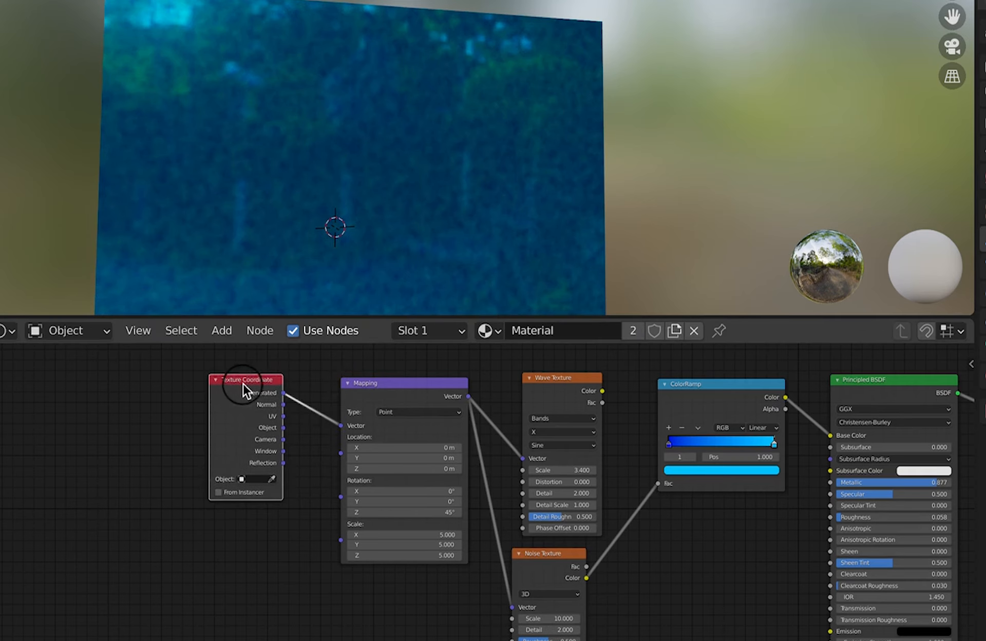
pyautogui.moveTo(402, 386); pyautogui.dragTo(370, 385)
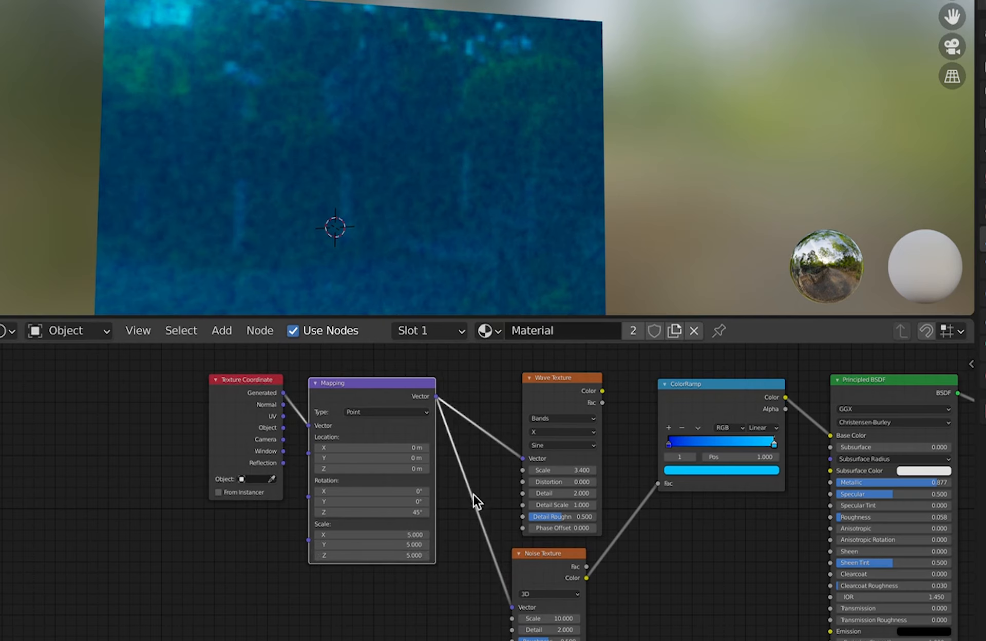
# Try a Distortion of -15 on the Noise Texture and undo it.
pyautogui.scroll(-3, 328, 163)
pyautogui.moveTo(327, 163); pyautogui.dragTo(409, 241, button='middle')
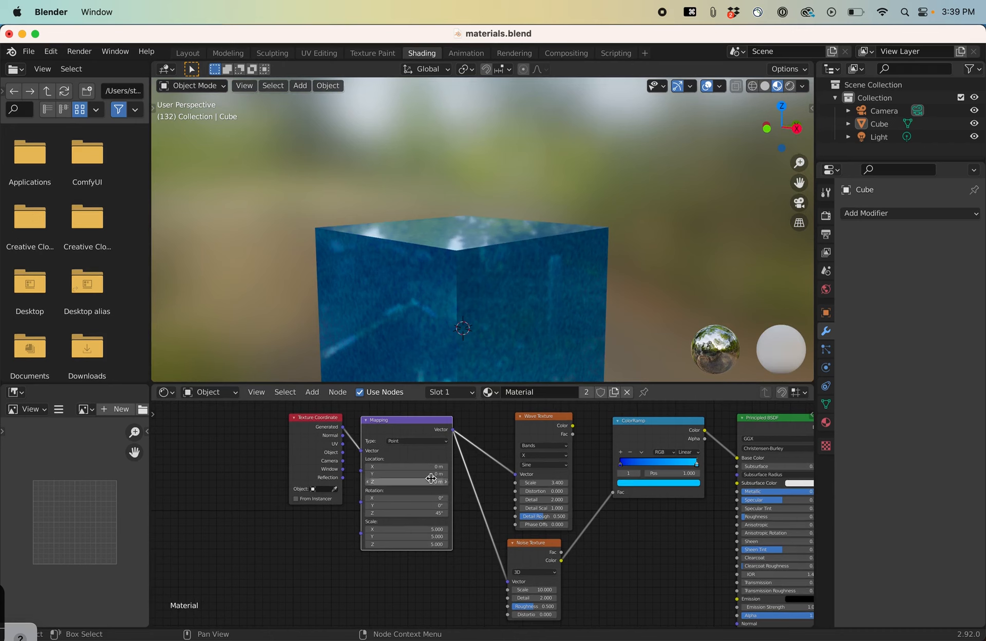
pyautogui.scroll(1, 506, 318)
pyautogui.scroll(-4, 507, 319)
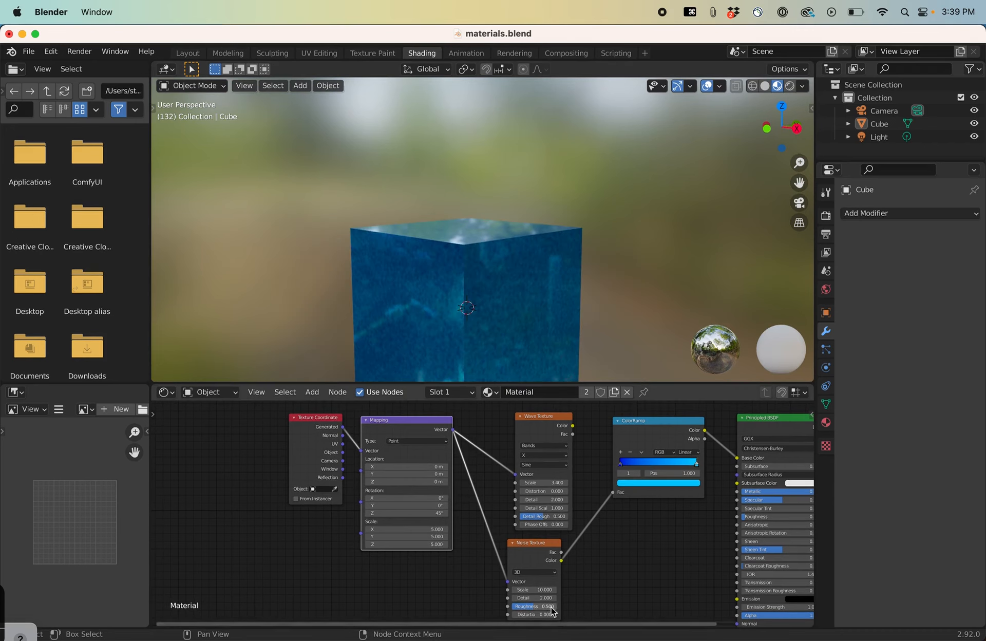
pyautogui.moveTo(695, 595); pyautogui.dragTo(695, 596)
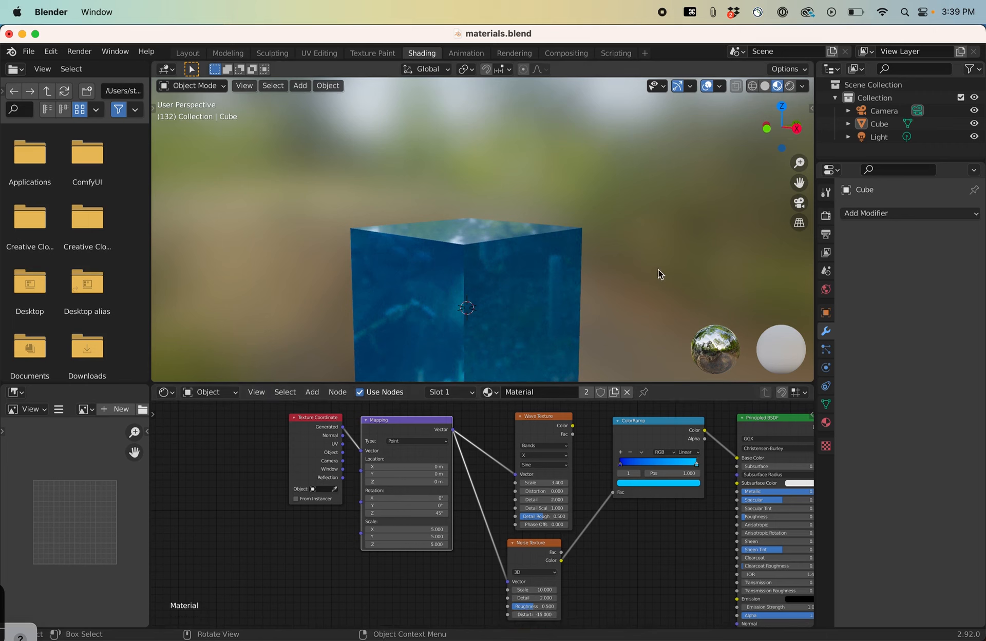
pyautogui.scroll(4, 508, 318)
pyautogui.scroll(-1, 487, 518)
pyautogui.press('super+z')
pyautogui.scroll(-1, 478, 608)
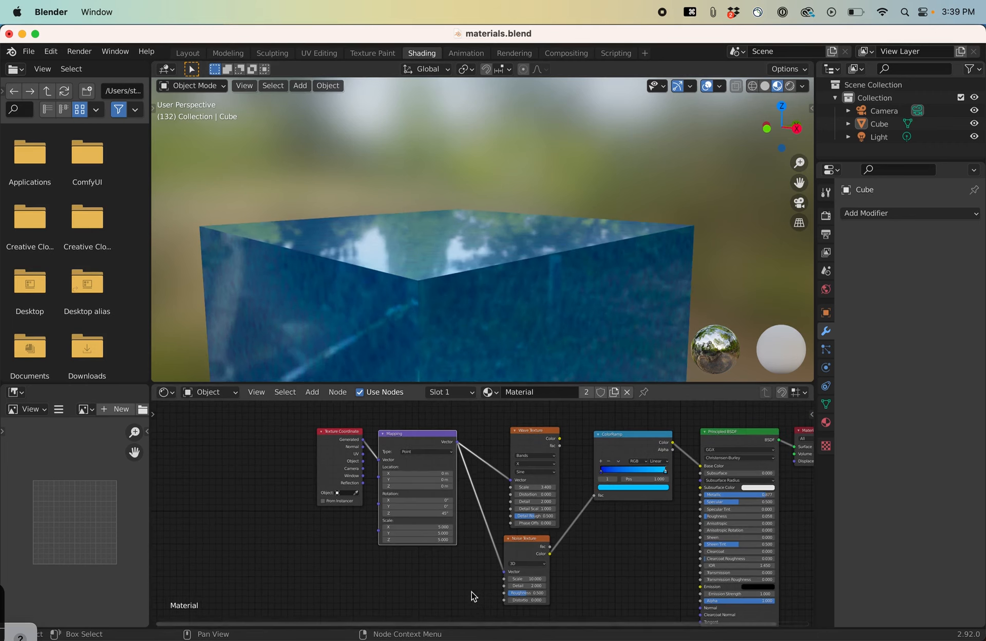
# Add an Image Texture node in the empty space below the Mapping node.
pyautogui.hotkey('shift', 'a')
pyautogui.moveTo(429, 551)
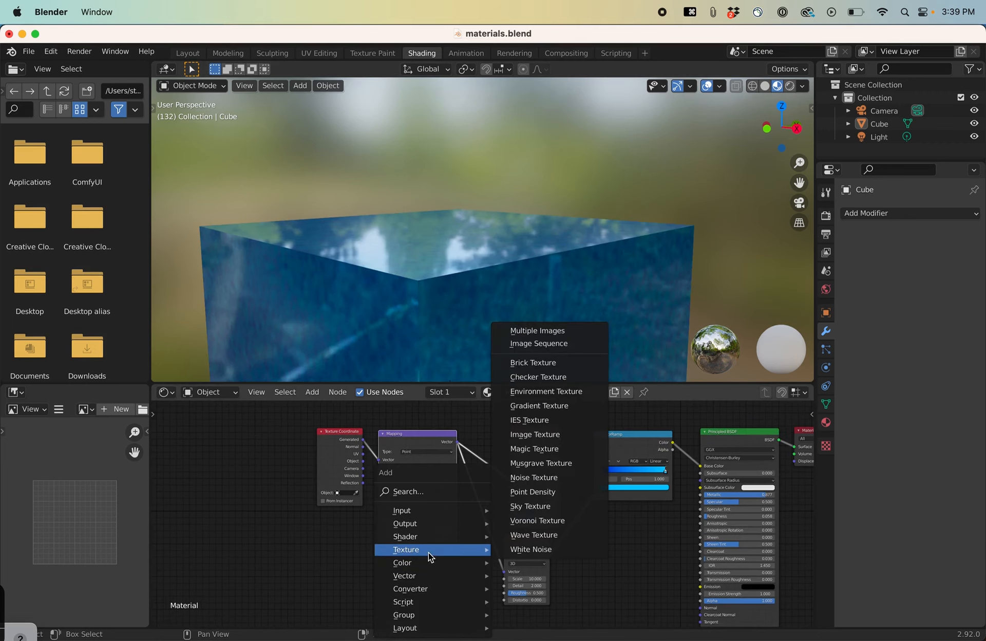
pyautogui.click(553, 435)
pyautogui.click(387, 594)
pyautogui.scroll(-5, 471, 572)
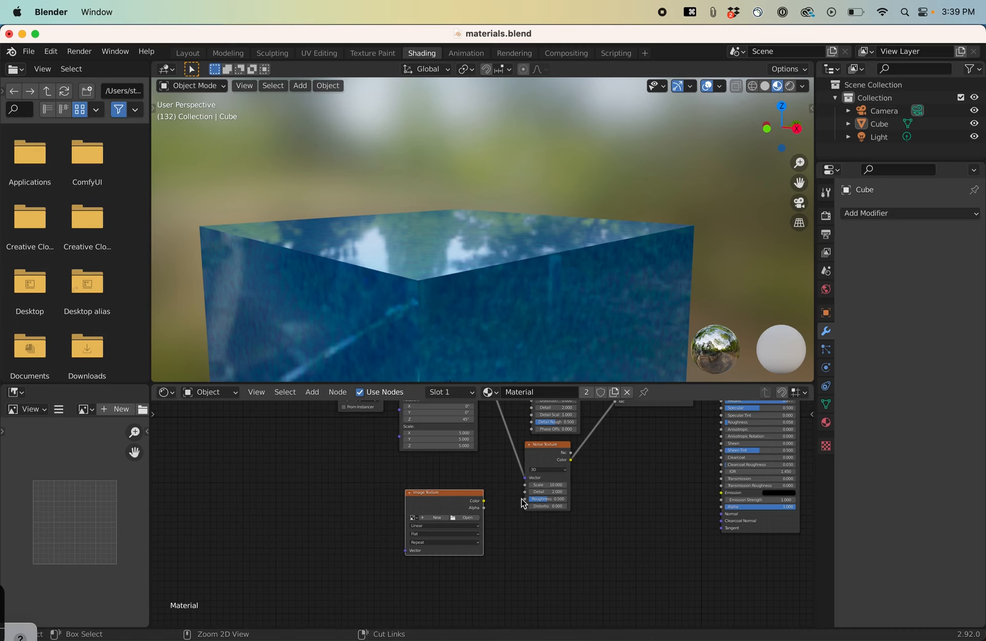
# Switch to Finder and bring grid-01.jpg from the Textures folder into Blender's node editor as an image node.
pyautogui.press('super+Tab')
pyautogui.press('super+Tab')
pyautogui.press('super+Tab')
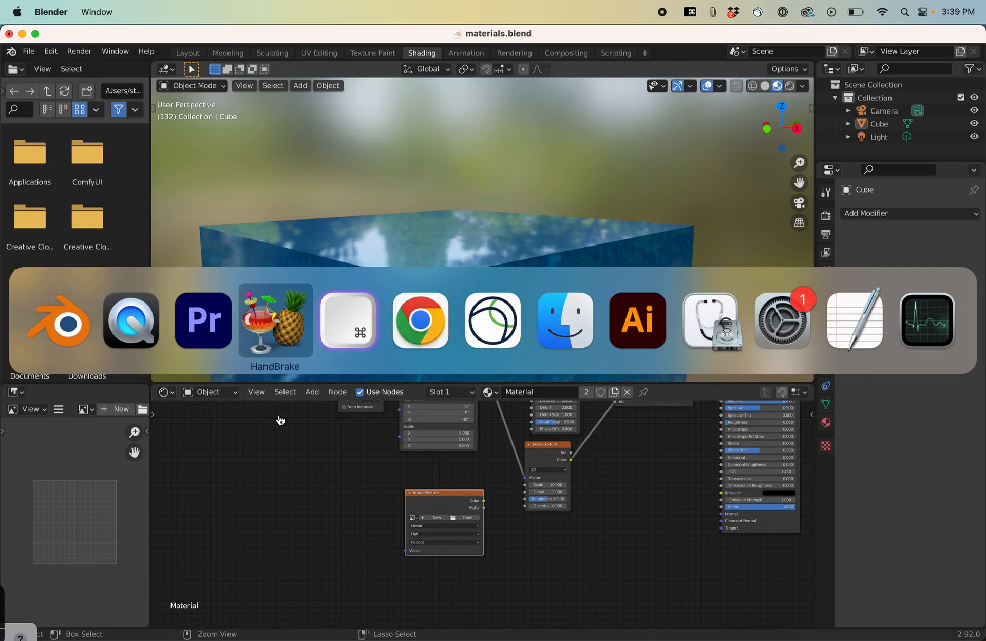
pyautogui.click(568, 318)
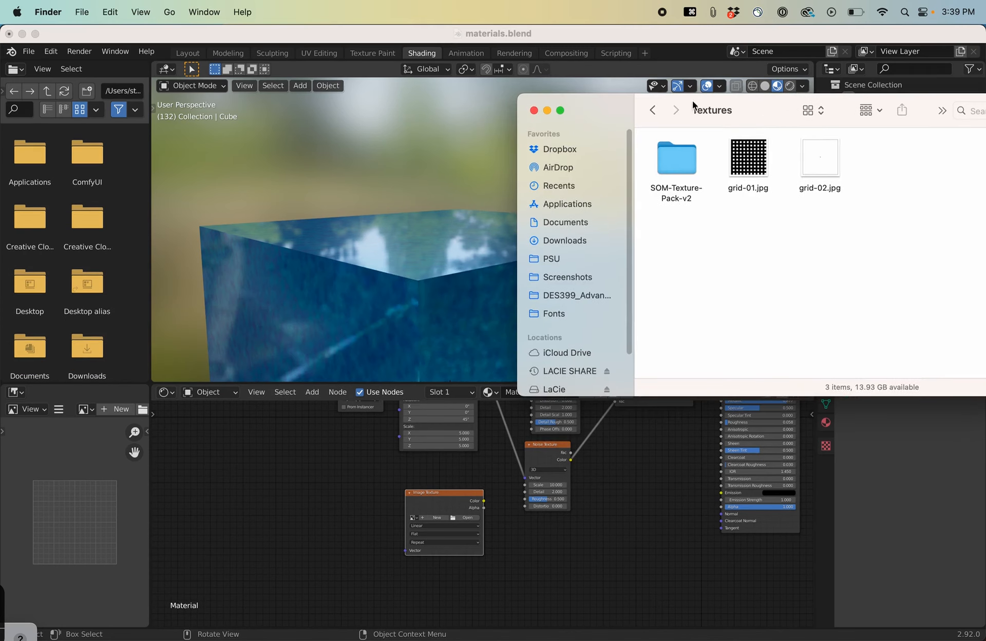
pyautogui.moveTo(747, 154); pyautogui.dragTo(349, 520)
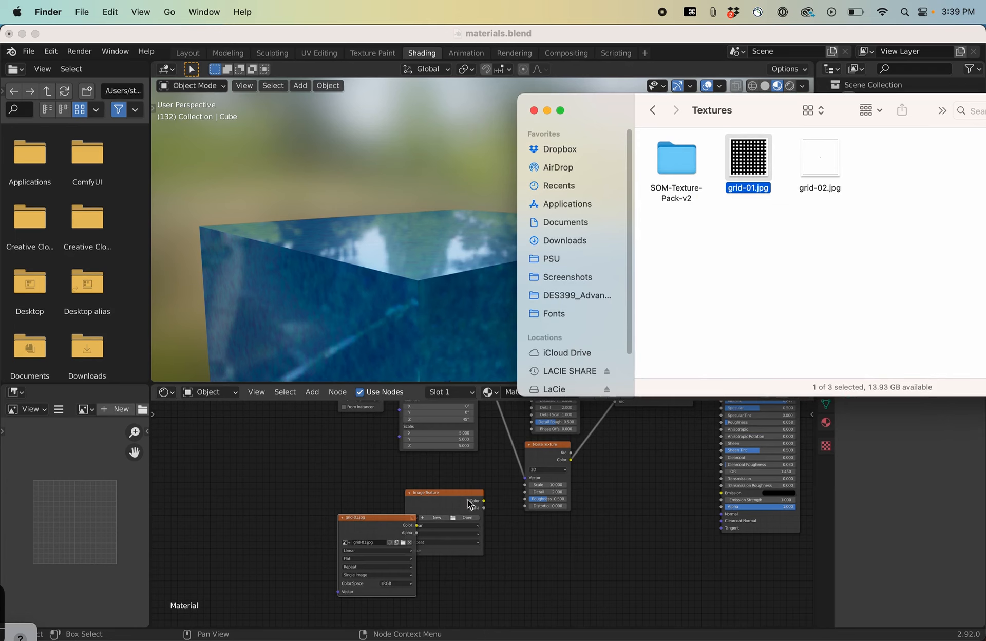
# Delete the empty Image Texture node that has no image loaded.
pyautogui.click(522, 577)
pyautogui.moveTo(455, 517); pyautogui.dragTo(507, 570)
pyautogui.press('x')
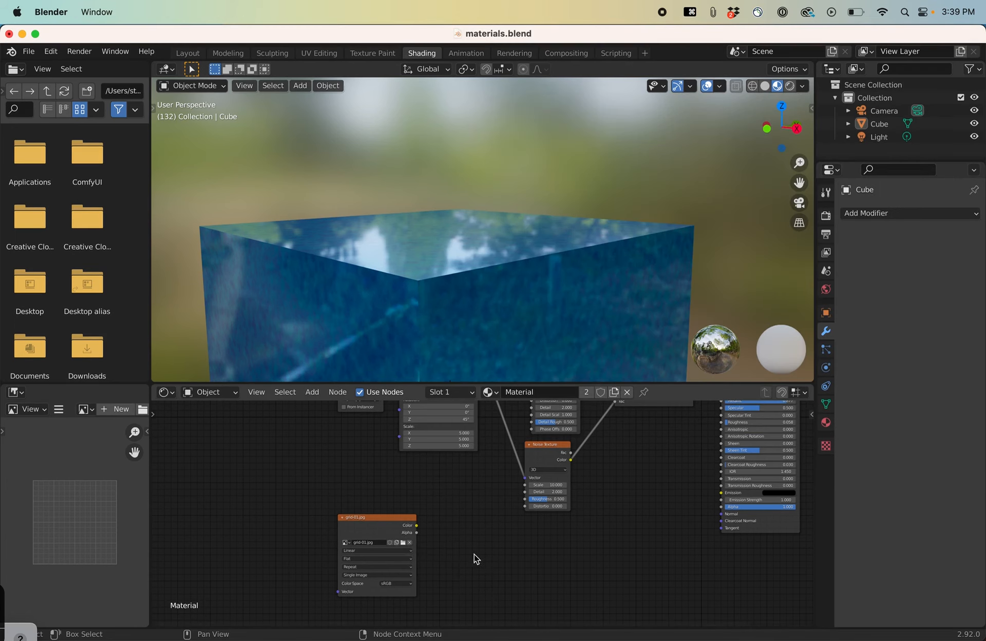
# Place the grid-01.jpg node below the Noise Texture and connect its Color output to the ColorRamp's Fac input.
pyautogui.moveTo(416, 521); pyautogui.dragTo(585, 529)
pyautogui.press('space')
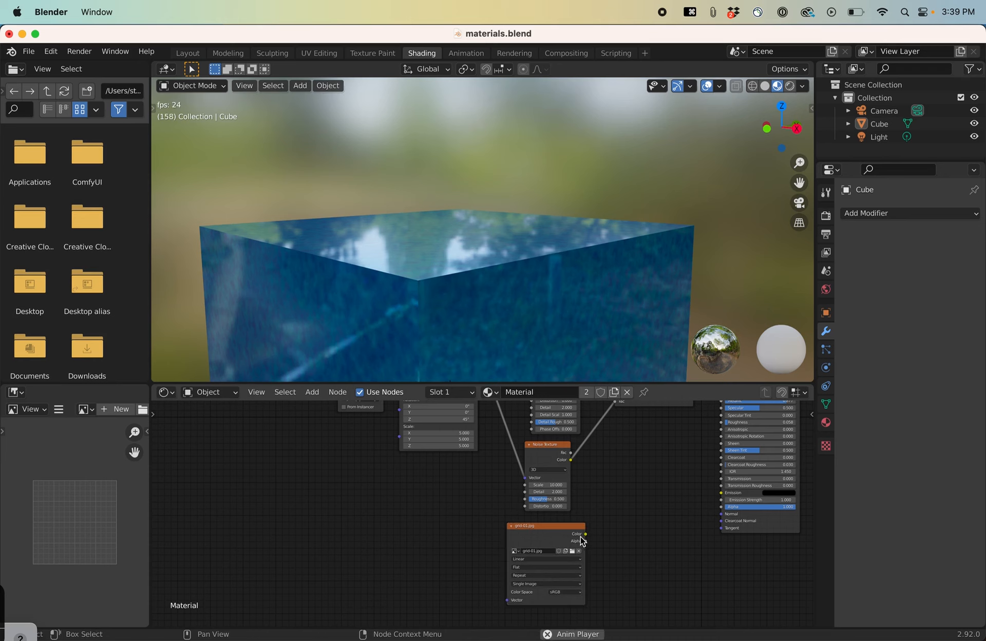
pyautogui.moveTo(642, 498); pyautogui.dragTo(585, 539, button='middle')
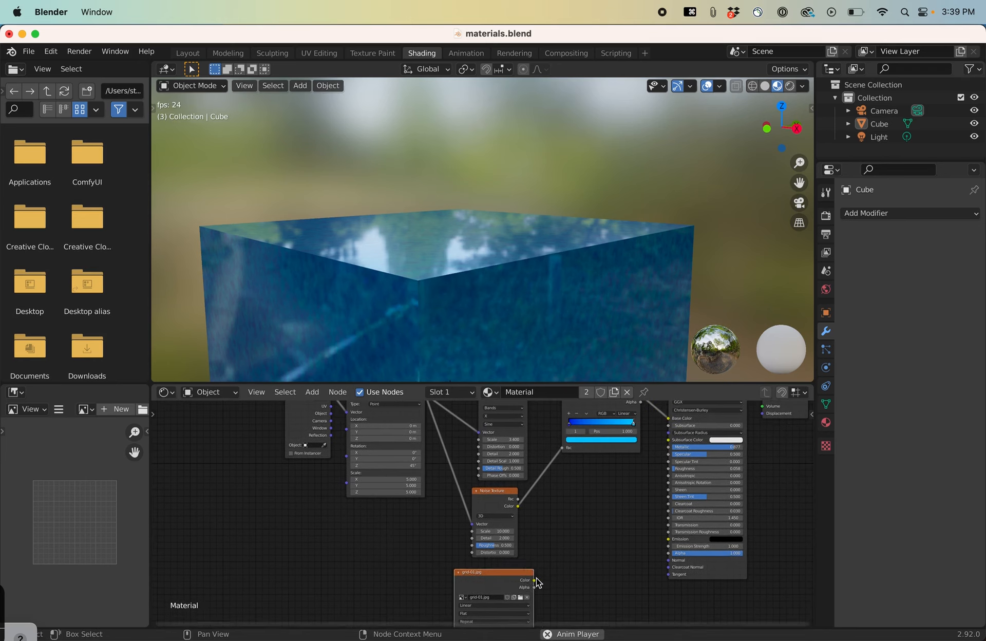
pyautogui.moveTo(535, 581); pyautogui.dragTo(562, 448)
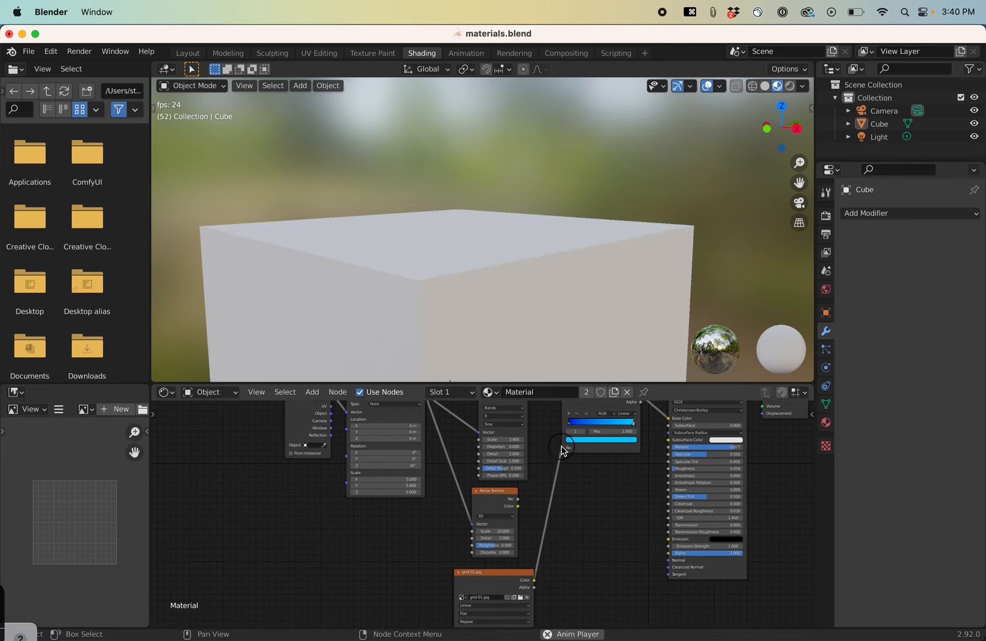
pyautogui.moveTo(480, 242); pyautogui.dragTo(475, 288, button='middle')
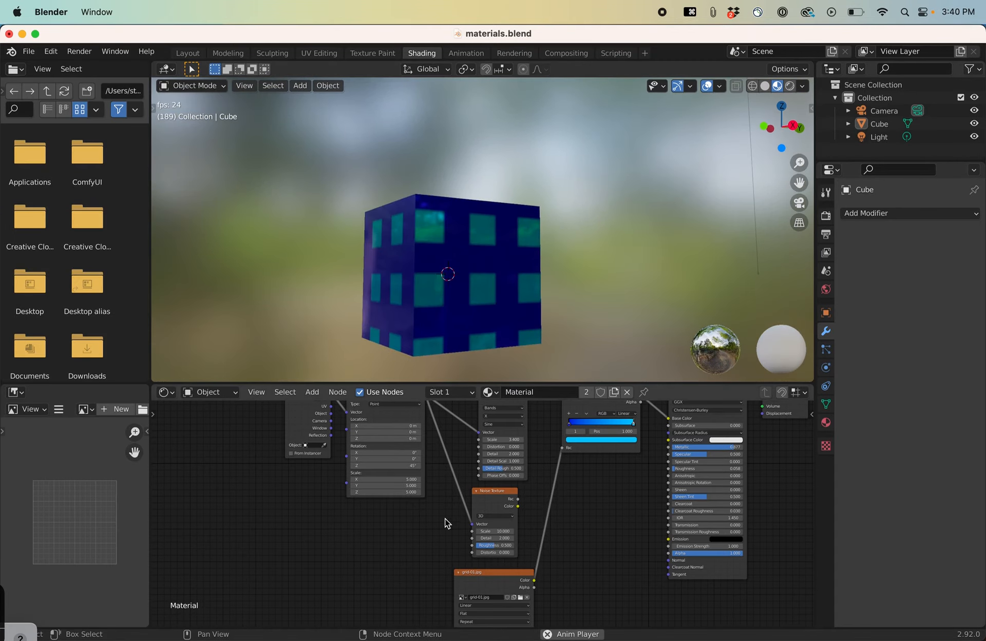
# Use Node Wrangler to add a Texture Coordinate and Mapping setup to the grid-01.jpg node.
pyautogui.moveTo(425, 531); pyautogui.dragTo(417, 558, button='middle')
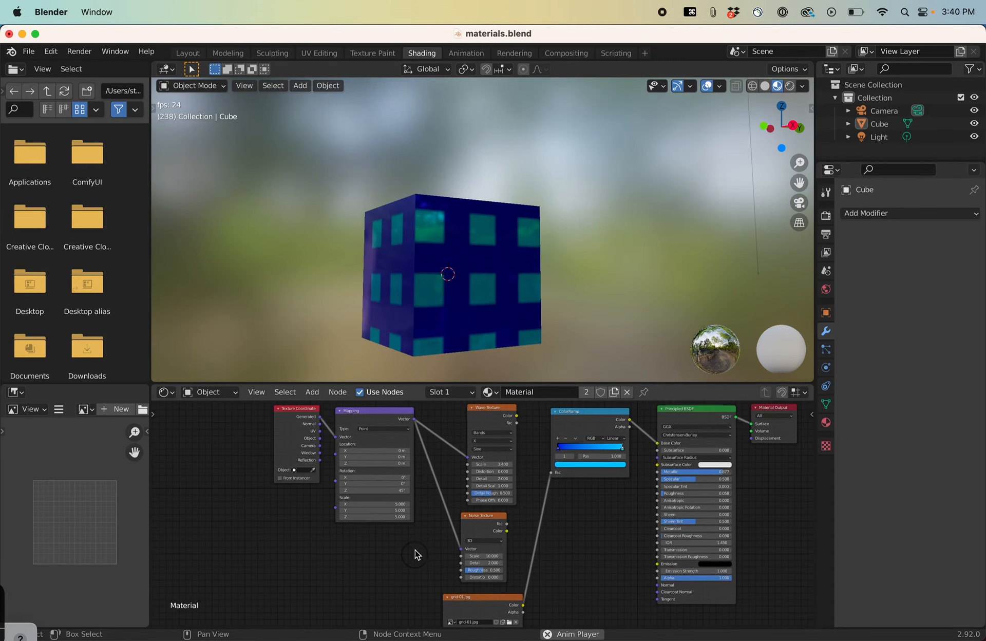
pyautogui.moveTo(415, 419); pyautogui.dragTo(456, 596)
pyautogui.moveTo(580, 561); pyautogui.dragTo(637, 435, button='middle')
pyautogui.scroll(1, 535, 464)
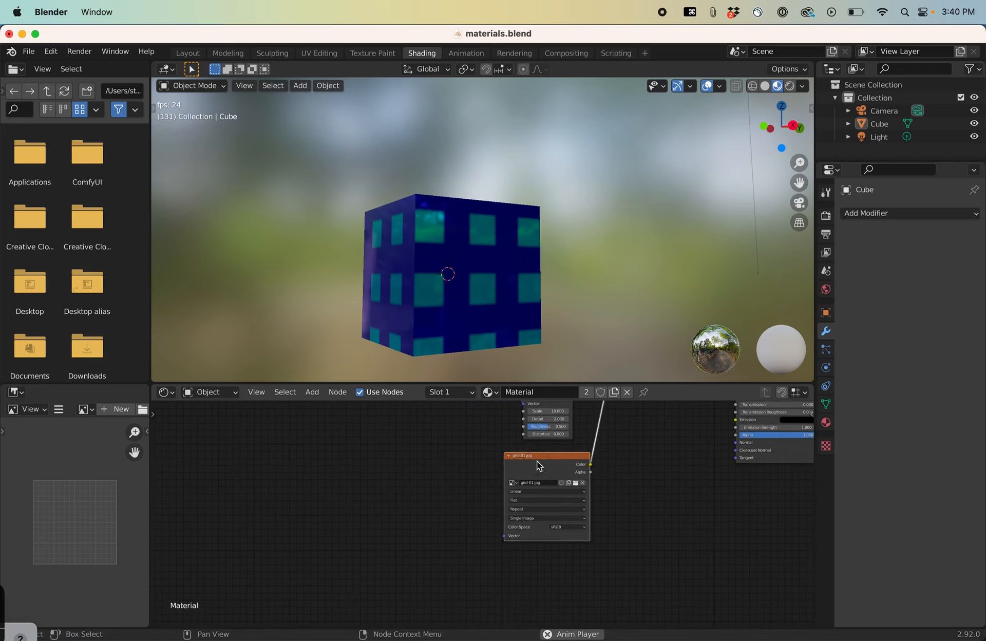
pyautogui.hotkey('ctrl', 't')
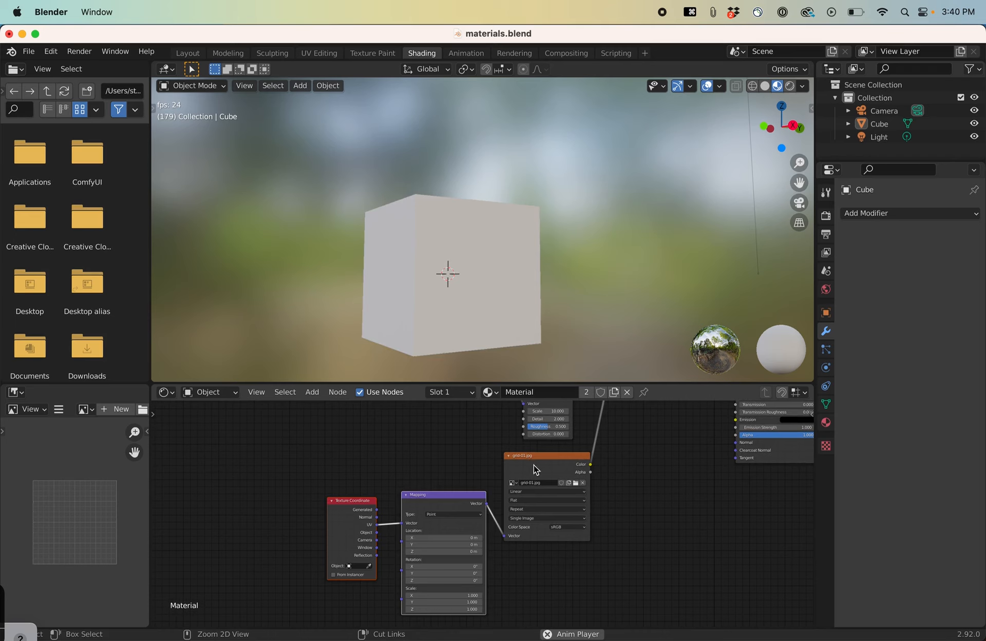
# Set the X and Y Scale of the grid-01.jpg Mapping node to 0.5.
pyautogui.click(475, 595)
pyautogui.write('10')
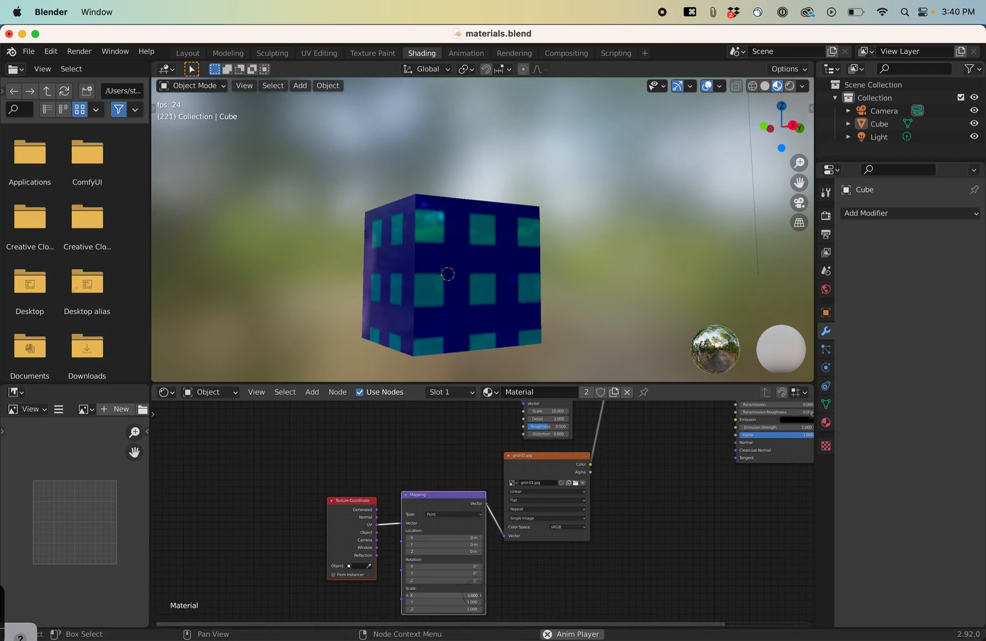
pyautogui.press('Tab')
pyautogui.write('10')
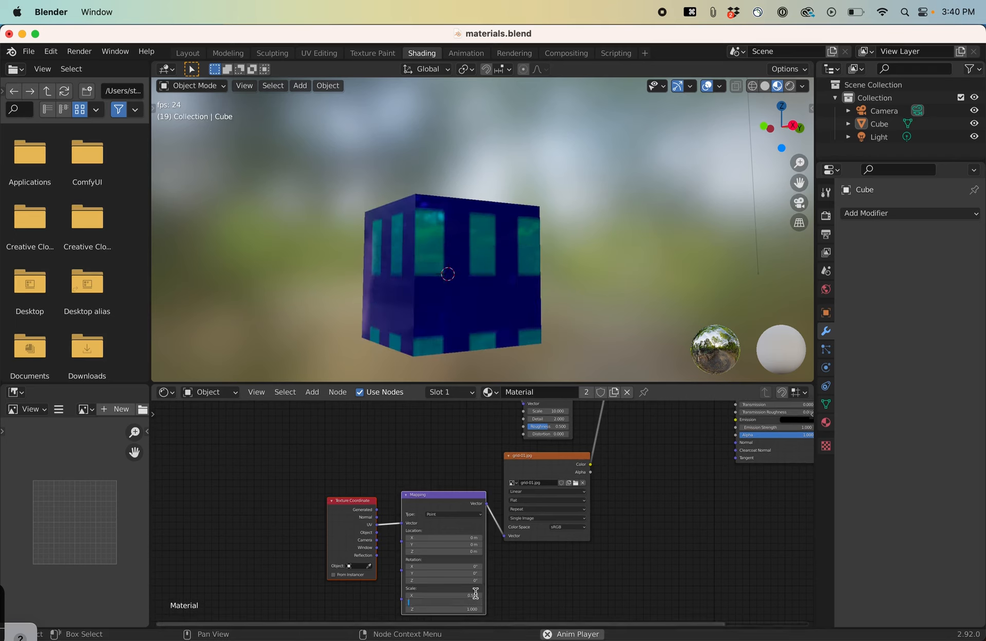
pyautogui.write('0.5')
pyautogui.press('Return')
# Set the grid-01.jpg Mapping node's Location X to 2 m and its X, Y and Z Scale to 4.
pyautogui.click(474, 595)
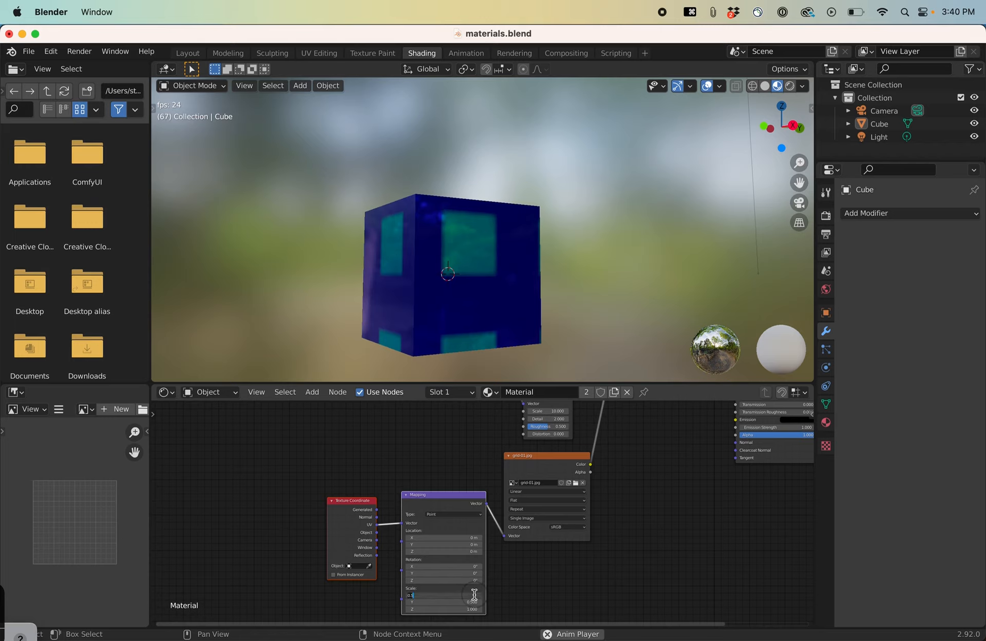
pyautogui.press('Tab')
pyautogui.write('2')
pyautogui.press('Tab')
pyautogui.press('Tab')
pyautogui.write('2')
pyautogui.press('Return')
pyautogui.click(463, 608)
pyautogui.press('Tab')
pyautogui.write('4')
pyautogui.press('Tab')
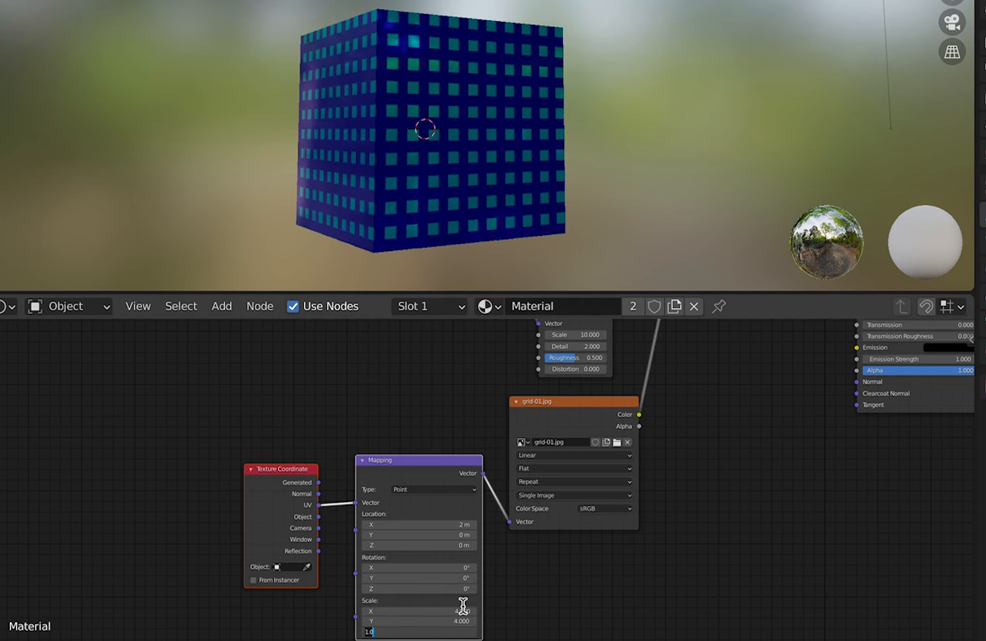
pyautogui.press('Tab')
pyautogui.press('Return')
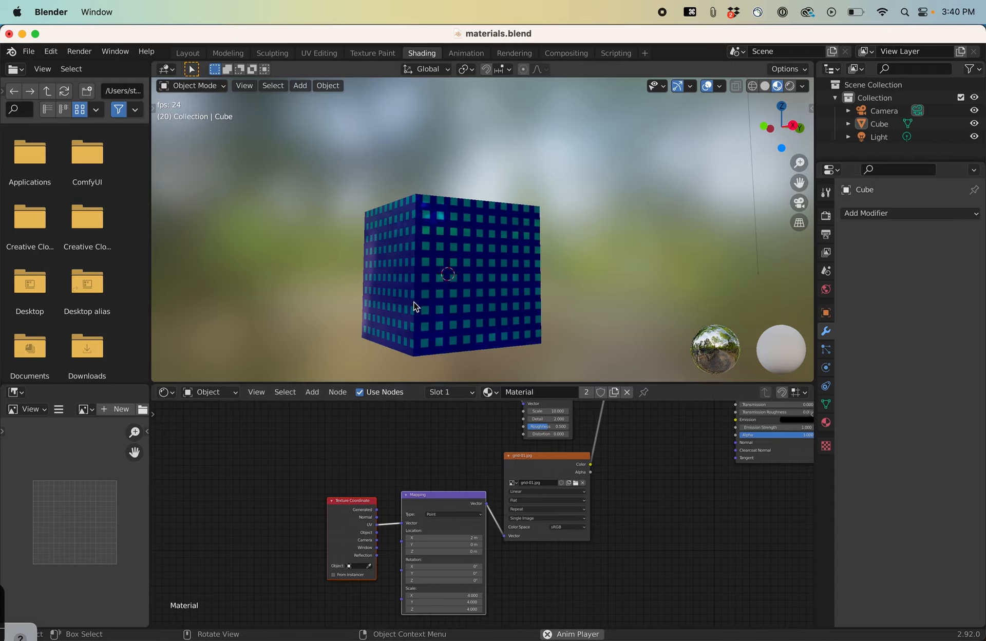
# Try the Generated coordinates as the grid Mapping node's Vector input and switch it back to UV.
pyautogui.moveTo(465, 293); pyautogui.dragTo(411, 264, button='middle')
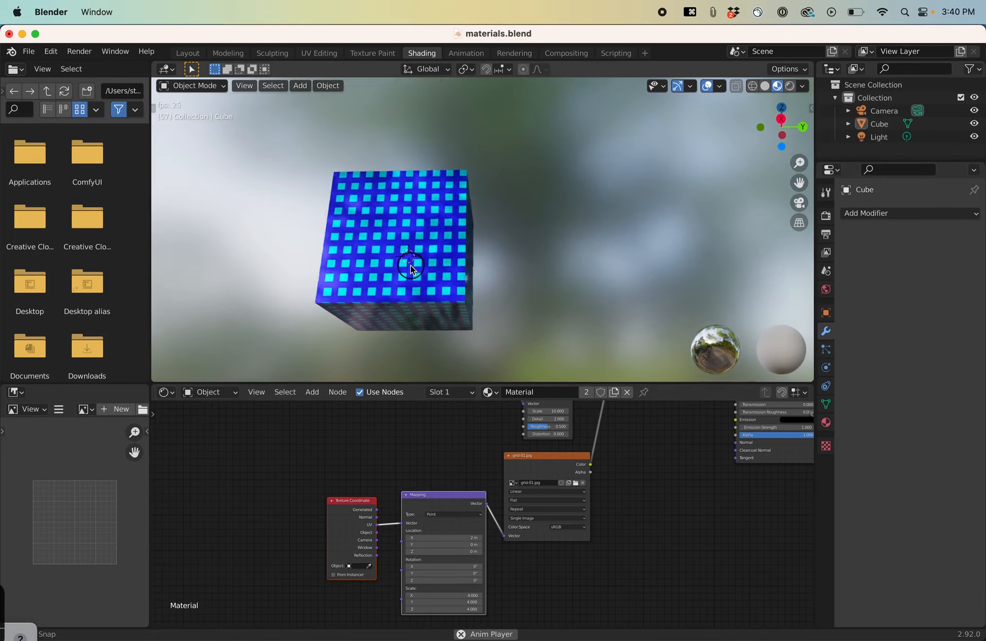
pyautogui.moveTo(473, 288)
pyautogui.mouseDown(button='middle')
pyautogui.moveTo(458, 314)
pyautogui.moveTo(594, 294)
pyautogui.moveTo(493, 325)
pyautogui.moveTo(445, 288)
pyautogui.moveTo(485, 279)
pyautogui.mouseUp(button='middle')
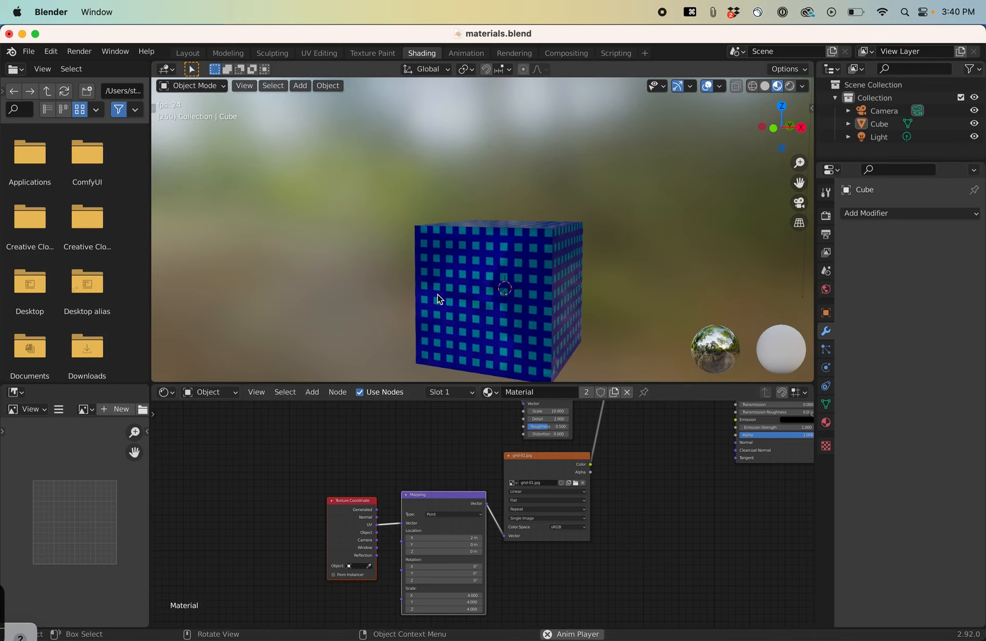
pyautogui.moveTo(378, 510); pyautogui.dragTo(401, 522)
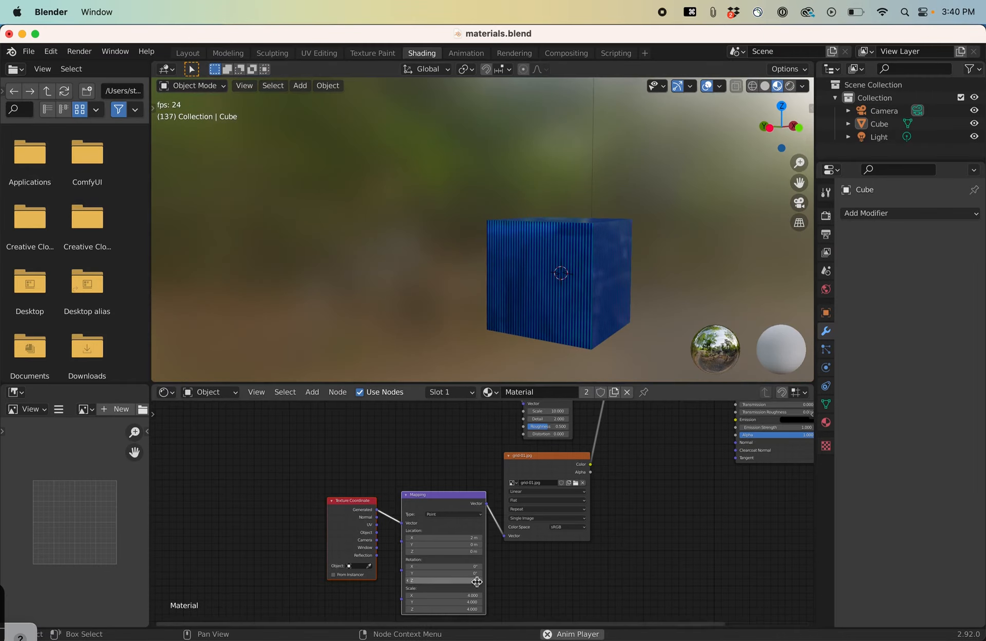
pyautogui.moveTo(378, 524); pyautogui.dragTo(402, 523)
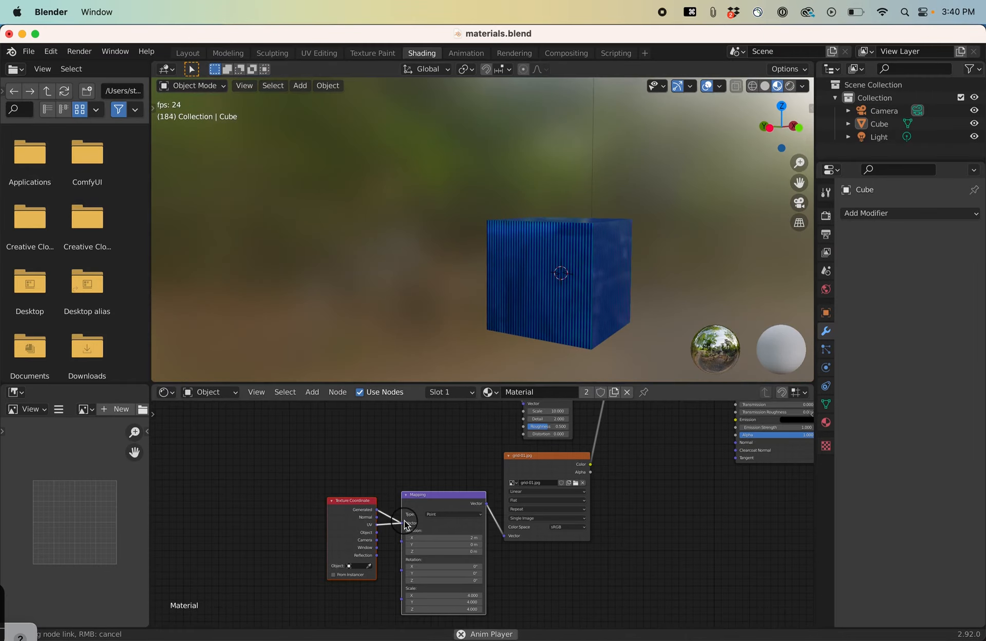
pyautogui.moveTo(505, 237); pyautogui.dragTo(480, 259, button='middle')
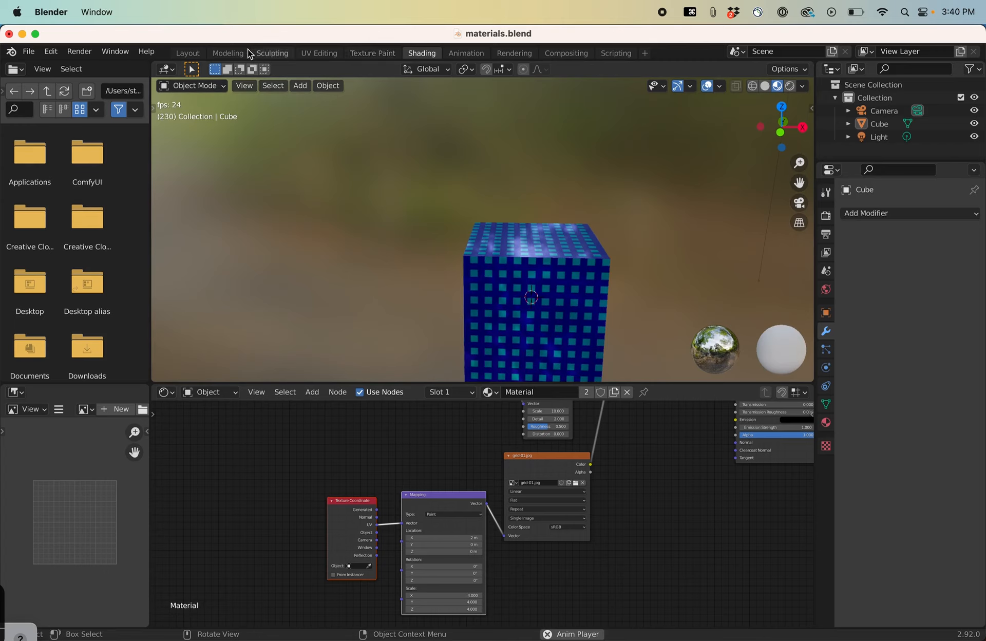
# Switch to the UV Editing workspace and examine the grid image beside the cube.
pyautogui.click(304, 54)
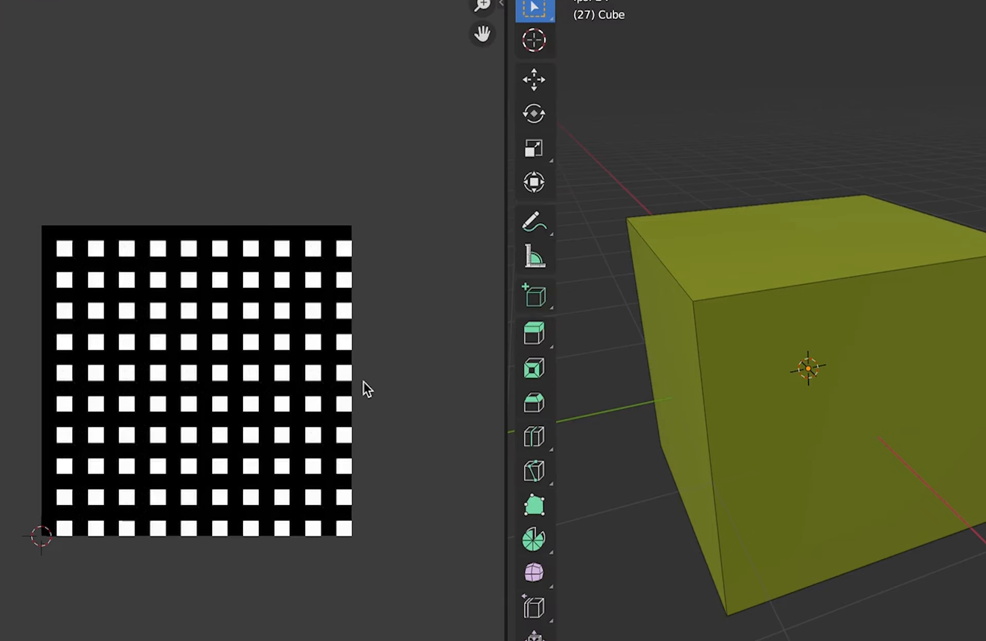
pyautogui.click(797, 364)
pyautogui.click(684, 143)
pyautogui.scroll(-3, 144, 349)
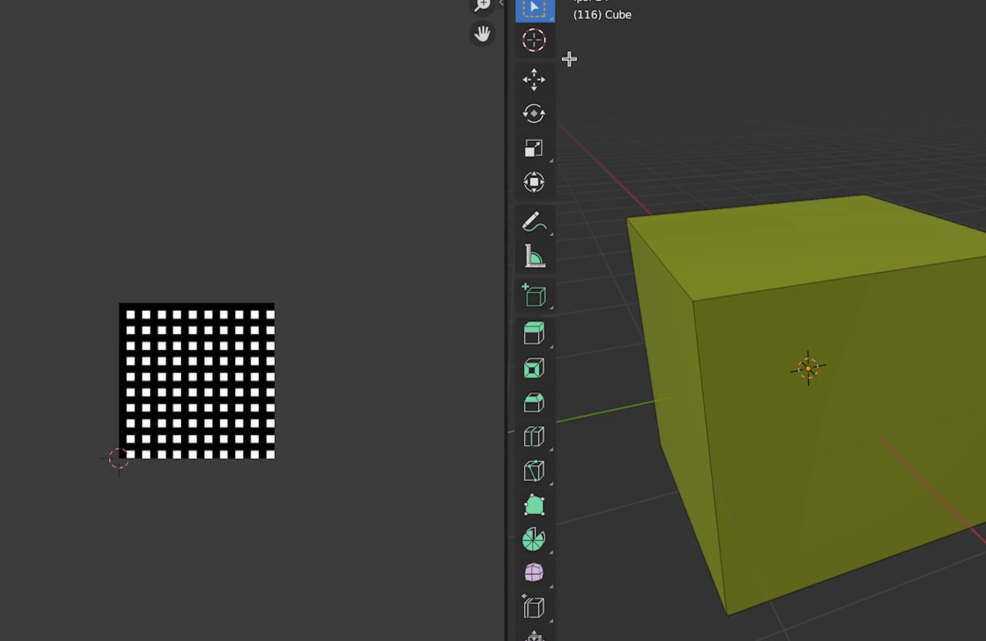
pyautogui.click(838, 521)
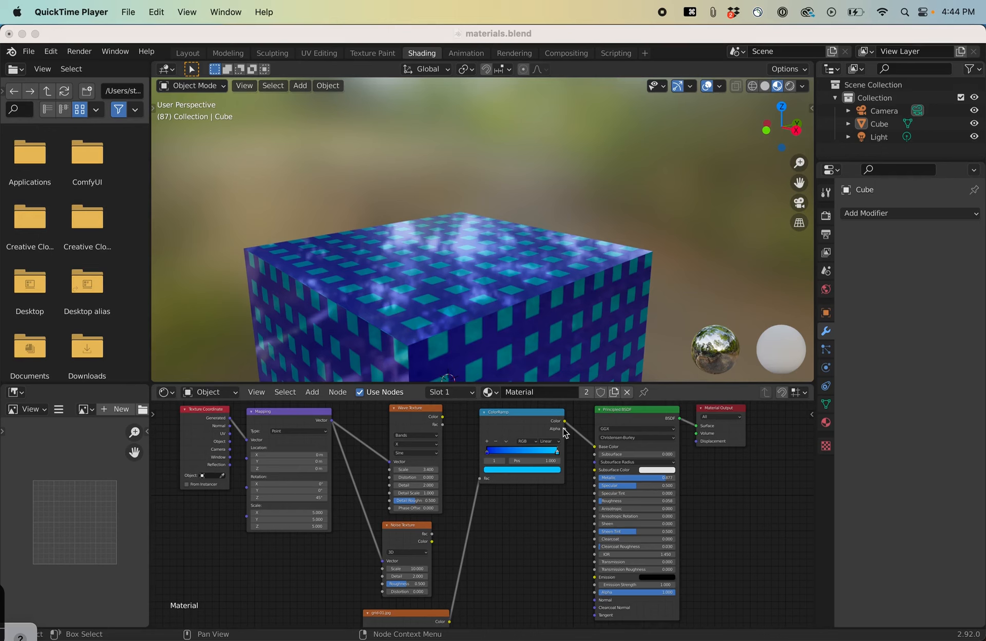
# Reposition the ColorRamp node and move the grid-01.jpg node up toward it in the Shading workspace.
pyautogui.click(543, 434)
pyautogui.moveTo(539, 422); pyautogui.dragTo(543, 433)
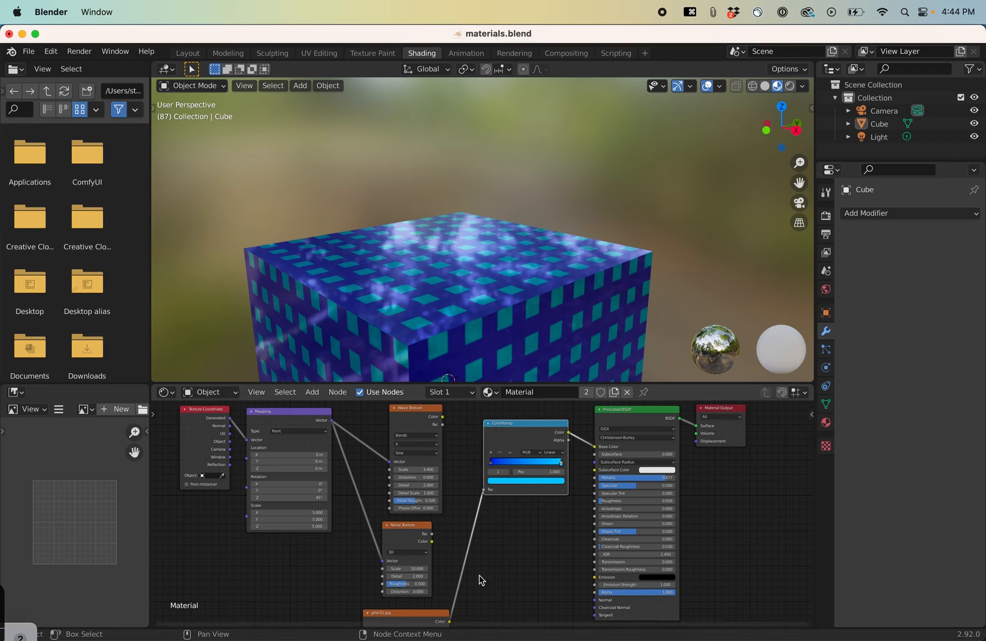
pyautogui.moveTo(426, 613); pyautogui.dragTo(452, 559)
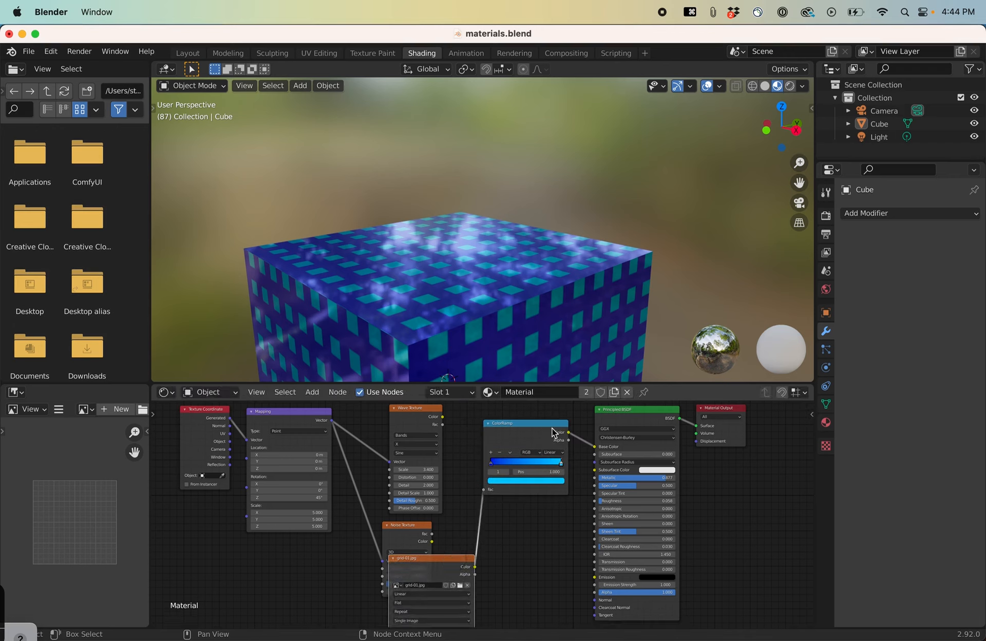
pyautogui.moveTo(528, 426); pyautogui.dragTo(516, 426)
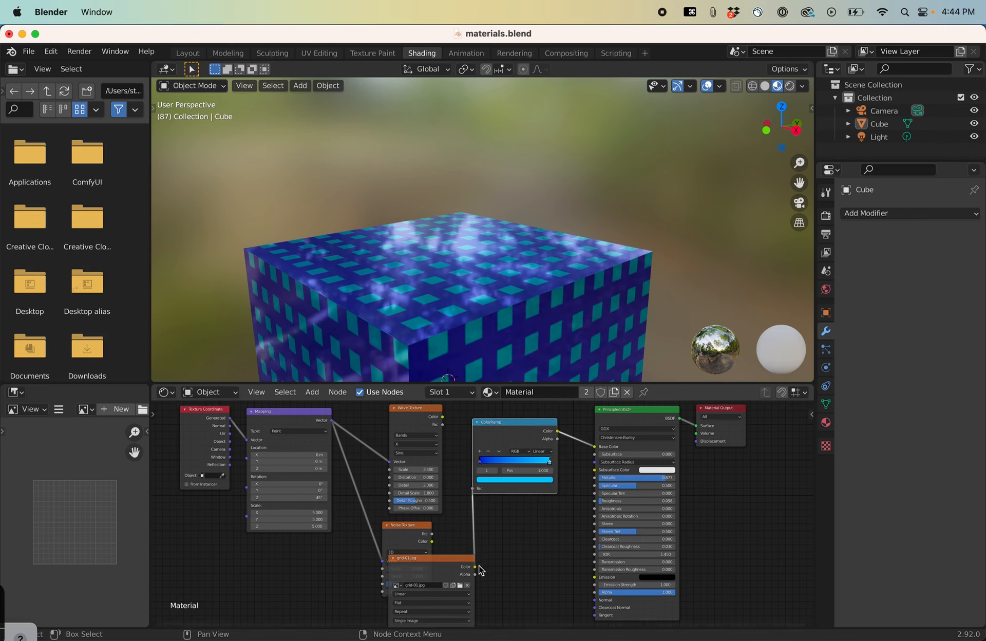
# Connect the grid-01.jpg node's Color output to Base Color, move that link to Roughness, and place the node beneath the ColorRamp.
pyautogui.moveTo(475, 566); pyautogui.dragTo(597, 447)
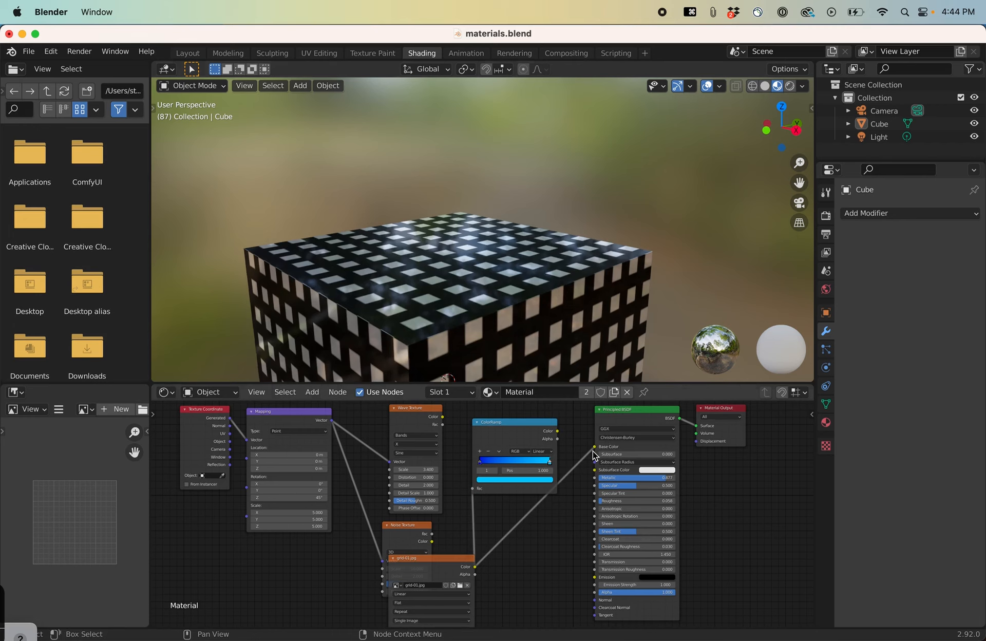
pyautogui.moveTo(596, 453); pyautogui.dragTo(599, 502)
pyautogui.moveTo(436, 560); pyautogui.dragTo(492, 508)
# Switch to Finder, preview grid-01.jpg in the Textures folder, and return to Blender.
pyautogui.press('super+Tab')
pyautogui.click(753, 159)
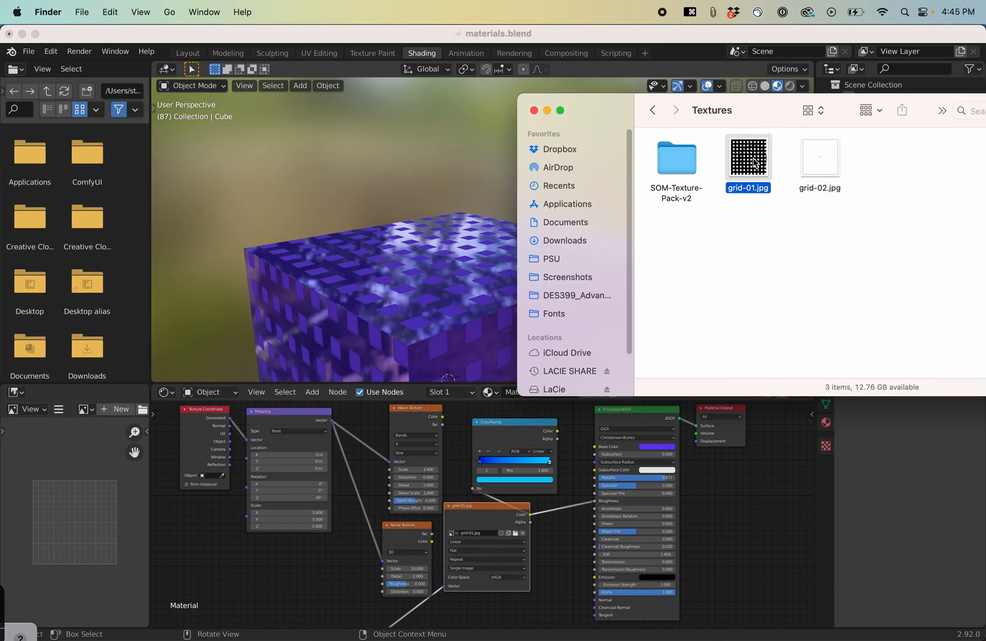
pyautogui.moveTo(762, 110); pyautogui.dragTo(646, 135)
pyautogui.press('space')
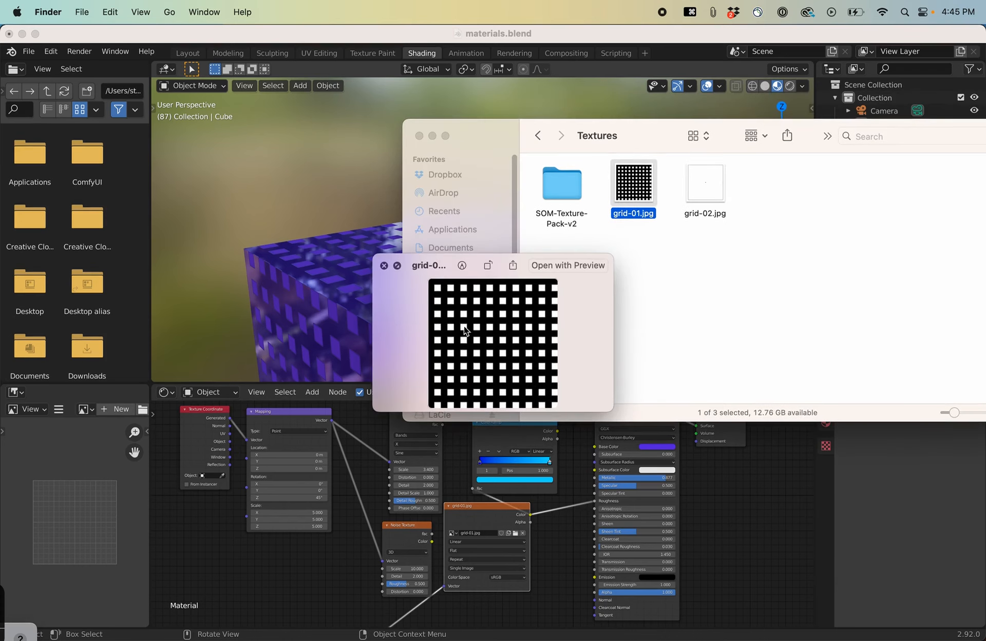
pyautogui.click(319, 203)
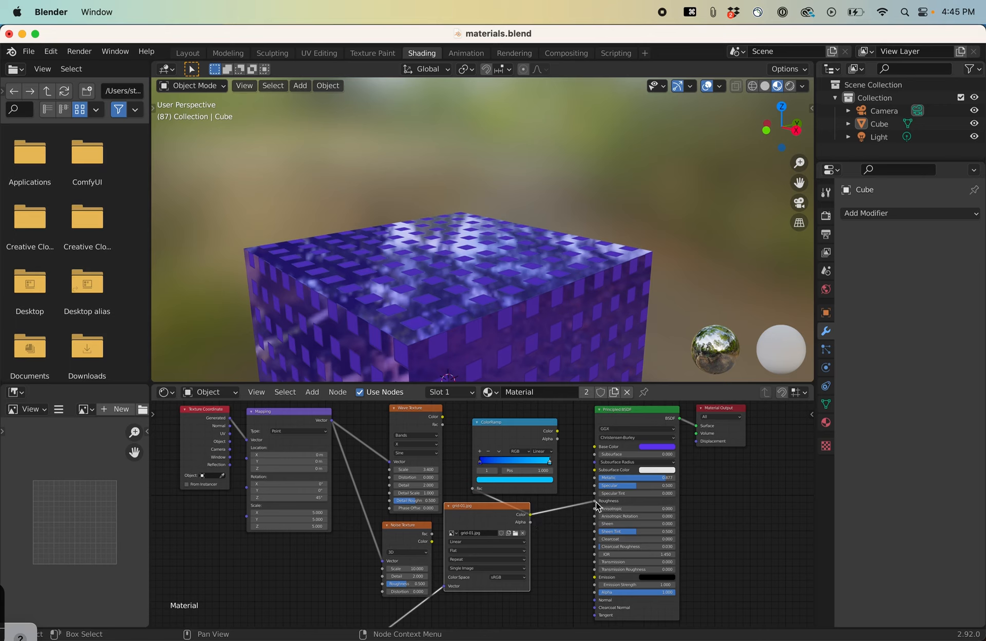
# Examine the cube's surface from several angles and distances to see how the grid image affects its reflections through Roughness.
pyautogui.scroll(6, 495, 326)
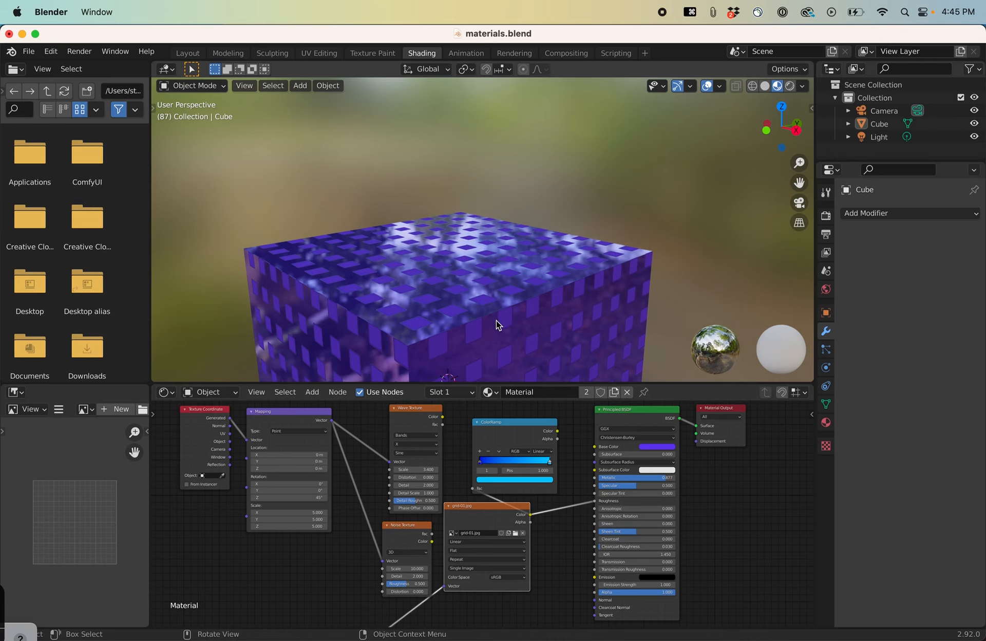
pyautogui.scroll(-5, 496, 327)
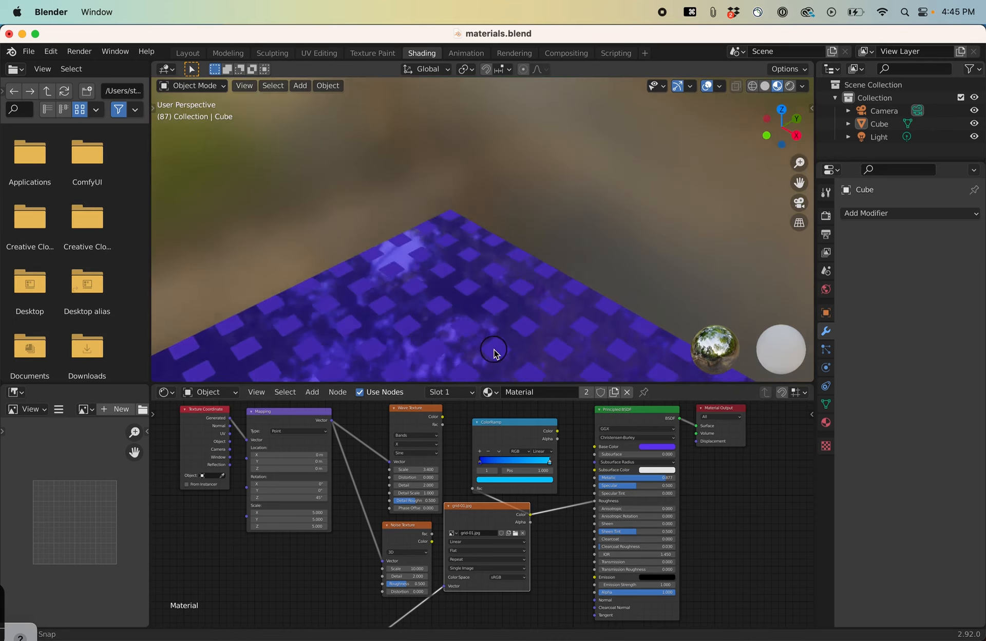
pyautogui.scroll(-3, 497, 329)
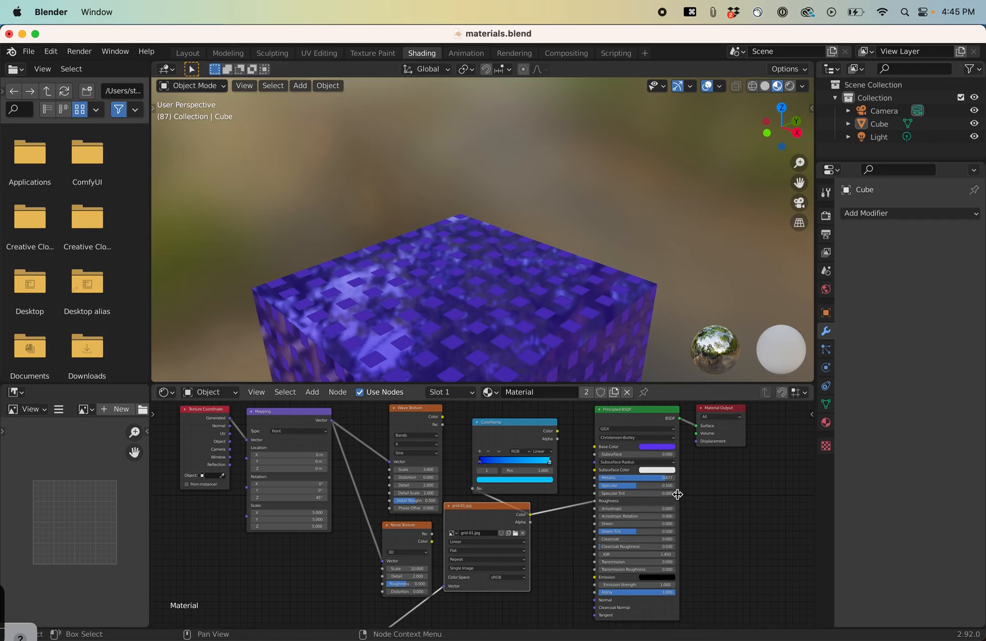
pyautogui.moveTo(522, 309); pyautogui.dragTo(442, 307, button='middle')
pyautogui.scroll(5, 442, 307)
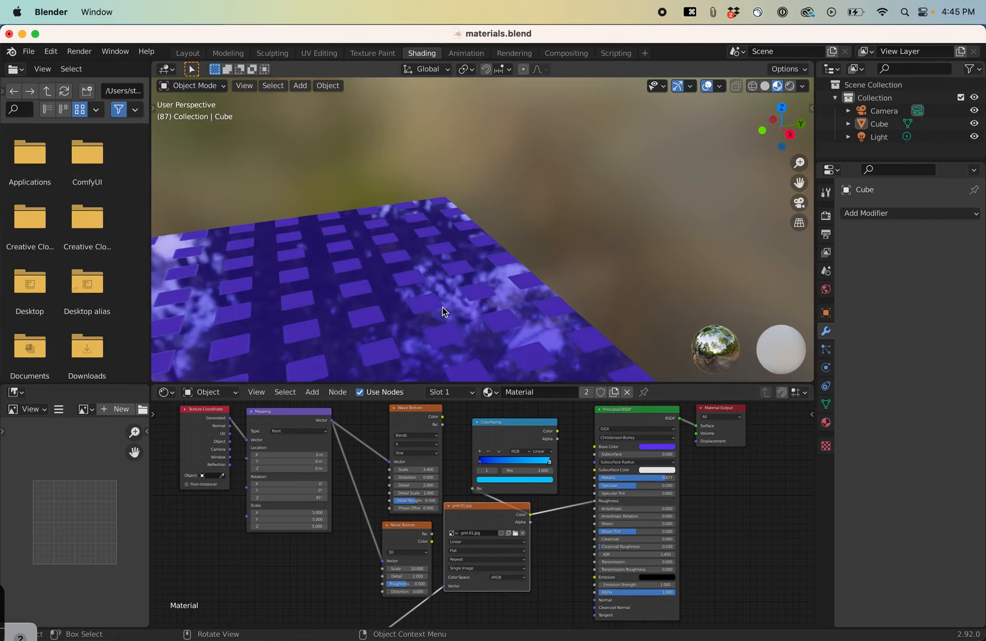
pyautogui.scroll(-5, 443, 306)
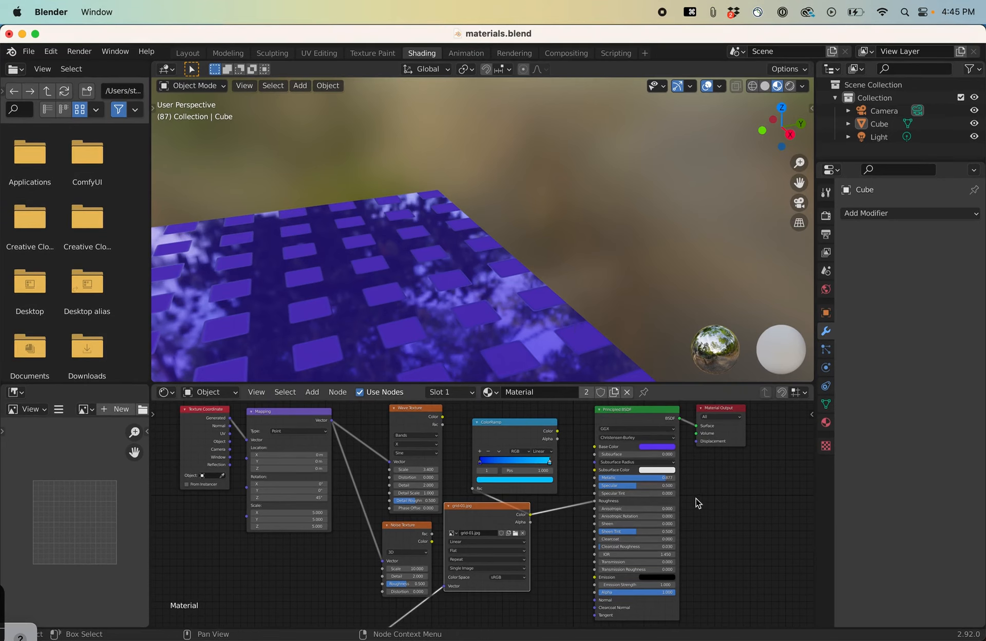
pyautogui.moveTo(452, 332); pyautogui.dragTo(474, 348, button='middle')
pyautogui.scroll(5, 473, 343)
pyautogui.scroll(-3, 473, 343)
pyautogui.scroll(-4, 476, 347)
pyautogui.moveTo(487, 312)
pyautogui.mouseDown(button='middle')
pyautogui.moveTo(504, 288)
pyautogui.moveTo(467, 308)
pyautogui.moveTo(478, 297)
pyautogui.mouseUp(button='middle')
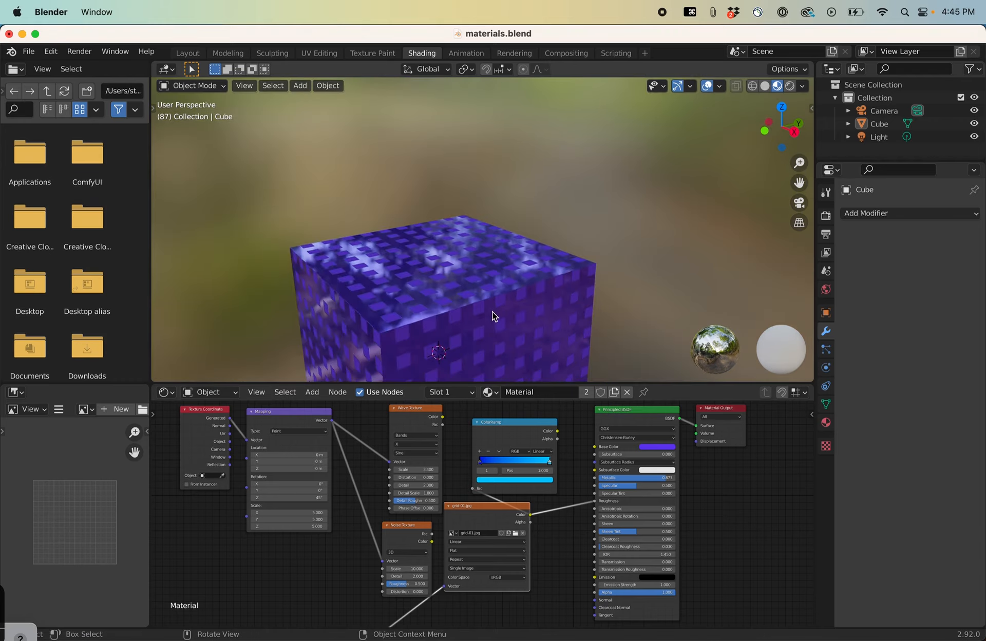
pyautogui.moveTo(444, 284); pyautogui.dragTo(502, 318, button='middle')
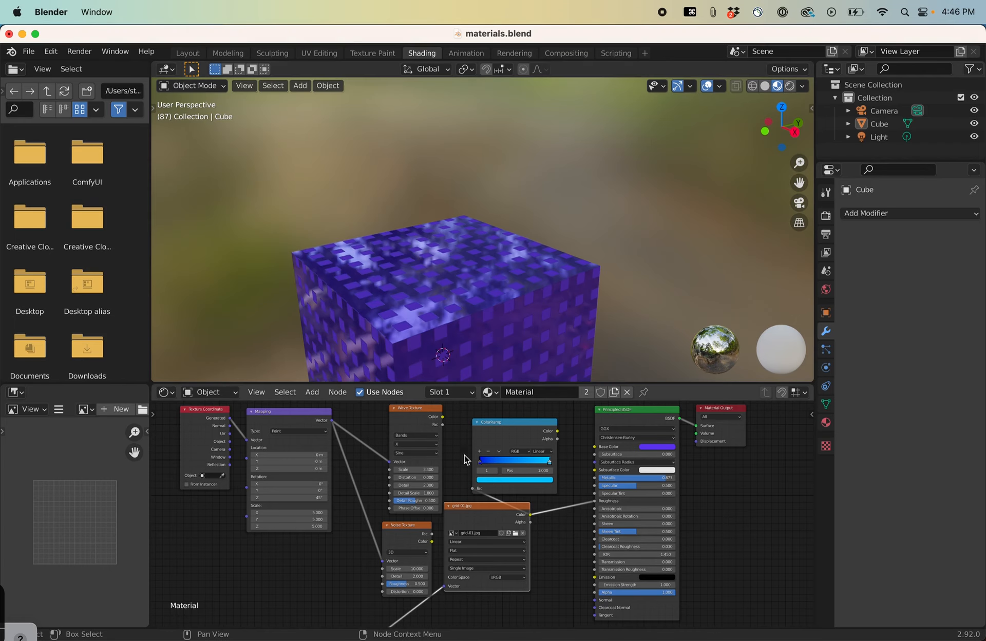
# Move the grid-01.jpg node lower beneath the ColorRamp, clear of the Noise Texture node.
pyautogui.moveTo(476, 506); pyautogui.dragTo(495, 532)
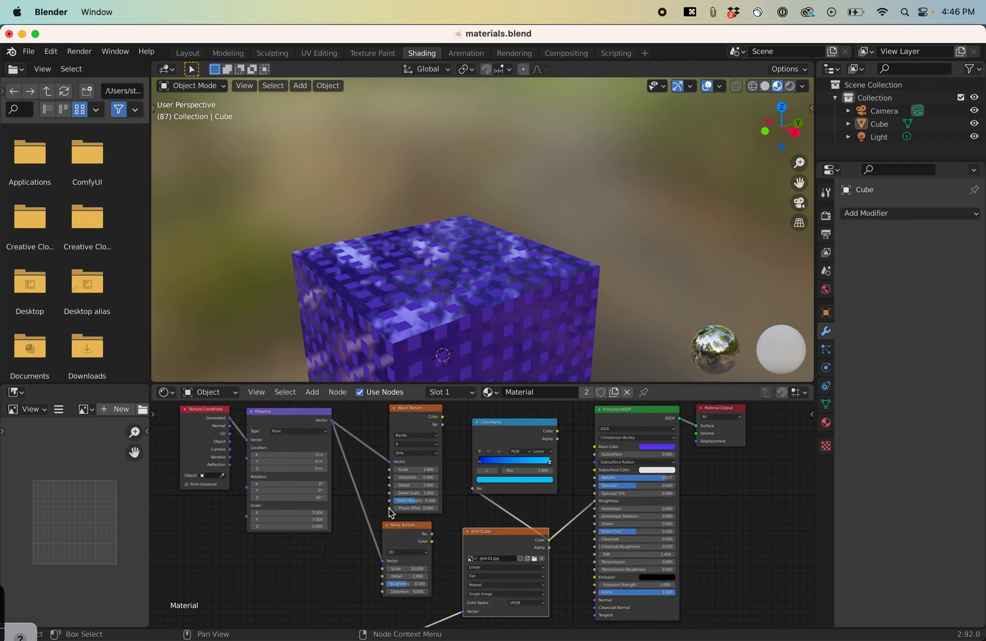
pyautogui.scroll(-2, 375, 585)
pyautogui.scroll(-1, 380, 567)
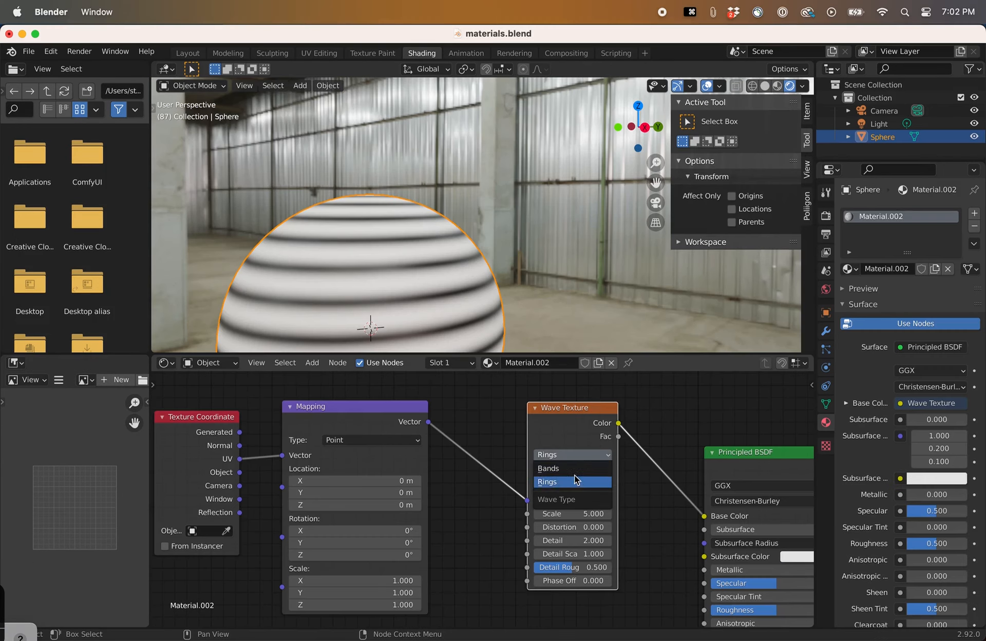
# Try the Bands and Rings types in the sphere's Wave Texture and change the Mapping node's Y rotation.
pyautogui.click(590, 454)
pyautogui.click(588, 455)
pyautogui.click(586, 466)
pyautogui.moveTo(360, 542); pyautogui.dragTo(411, 542)
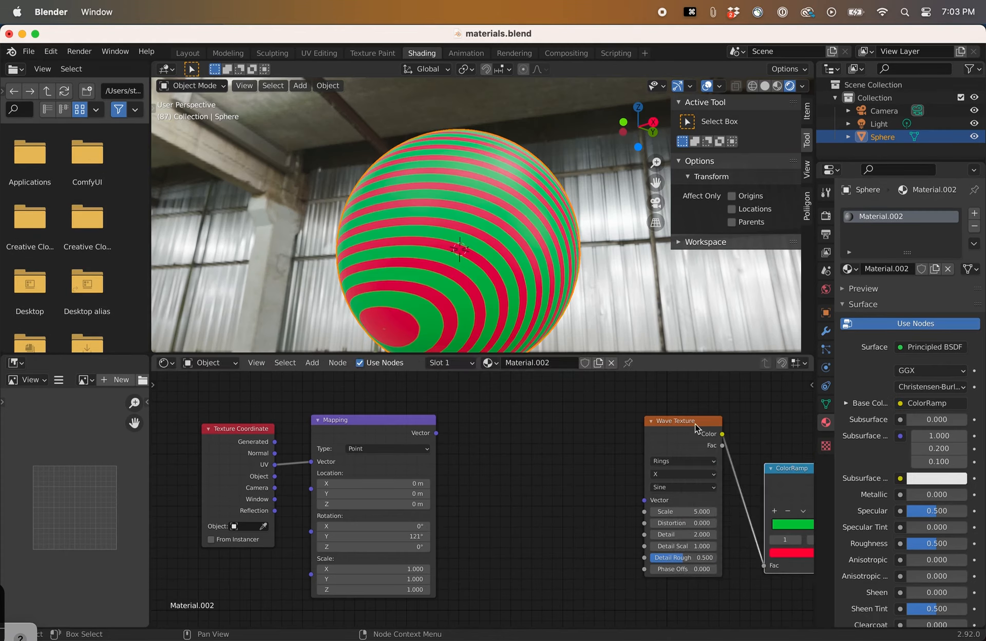
# Move the Wave Texture node closer to Mapping and connect Mapping's Vector output to the Wave Texture's Vector input.
pyautogui.moveTo(695, 423); pyautogui.dragTo(602, 435)
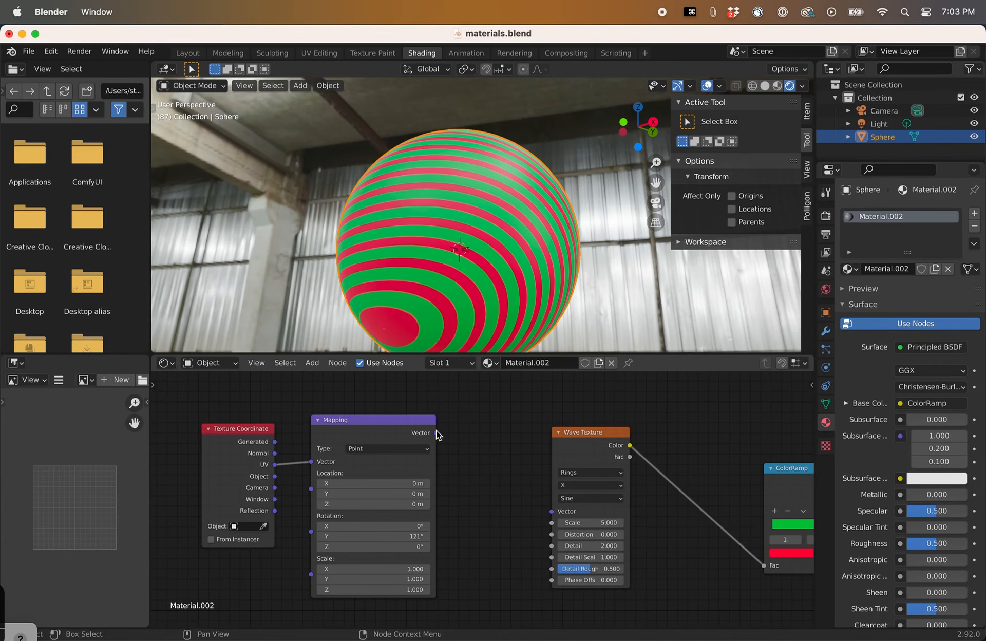
pyautogui.moveTo(436, 433); pyautogui.dragTo(552, 511)
pyautogui.moveTo(513, 279); pyautogui.dragTo(467, 281, button='middle')
# Change the ColorRamp's red stop to blue and check the stripes on the sphere.
pyautogui.click(794, 552)
pyautogui.moveTo(826, 426); pyautogui.dragTo(828, 414)
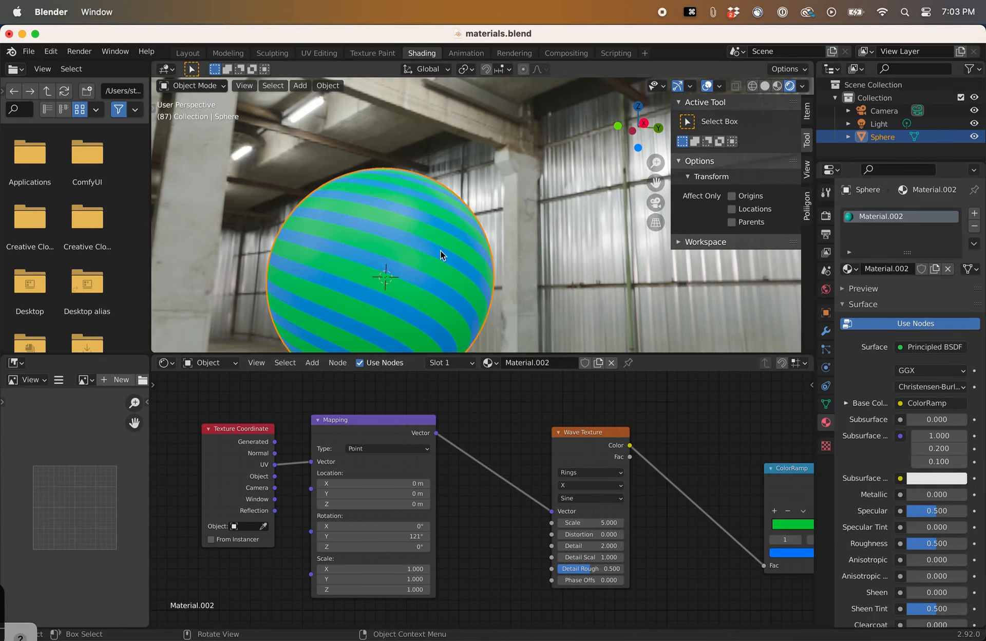
pyautogui.moveTo(440, 248); pyautogui.dragTo(438, 237, button='middle')
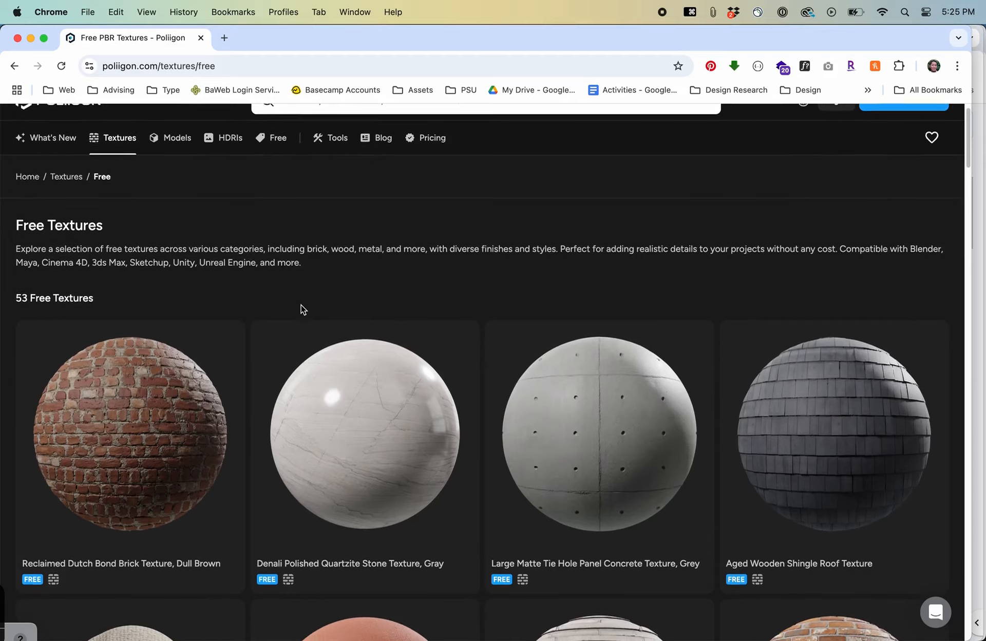
# Browse the Free Textures catalogue on the Poliigon website in Chrome.
pyautogui.scroll(-5, 302, 309)
pyautogui.scroll(-8, 317, 423)
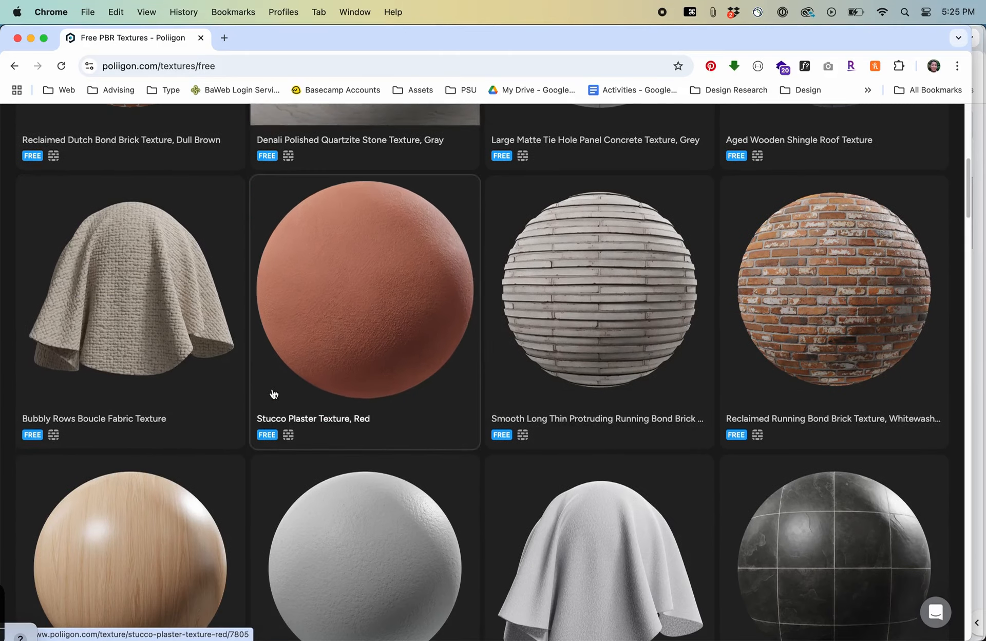
pyautogui.scroll(-12, 183, 368)
pyautogui.scroll(-10, 183, 367)
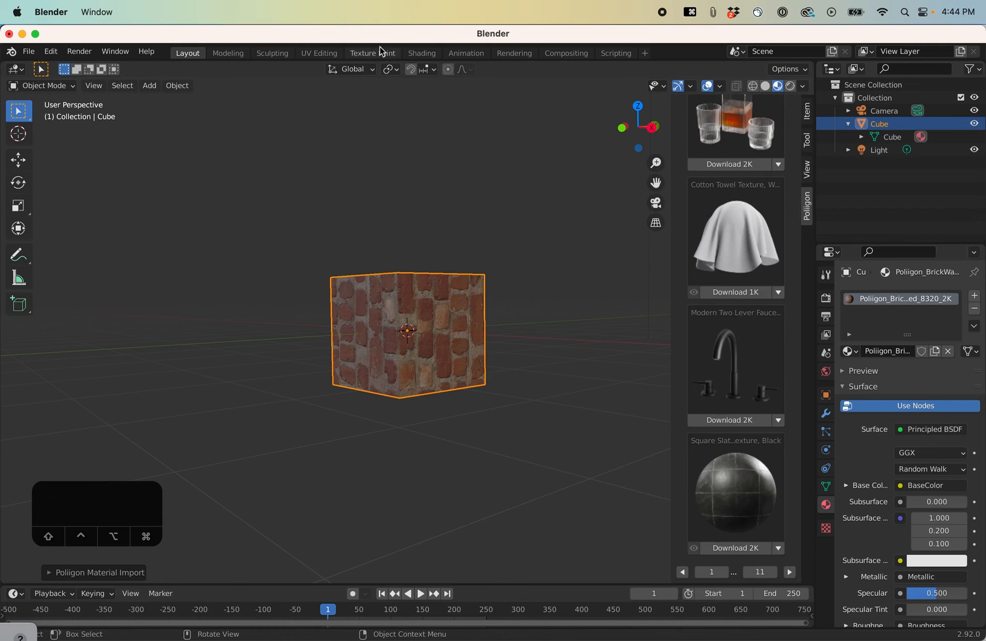
# In Blender's Shading workspace, assign Poliigon_SlateFloorTile_7657_2K to the cube's empty material slot and remove the StuccoRoughCast001_2K slot.
pyautogui.click(422, 54)
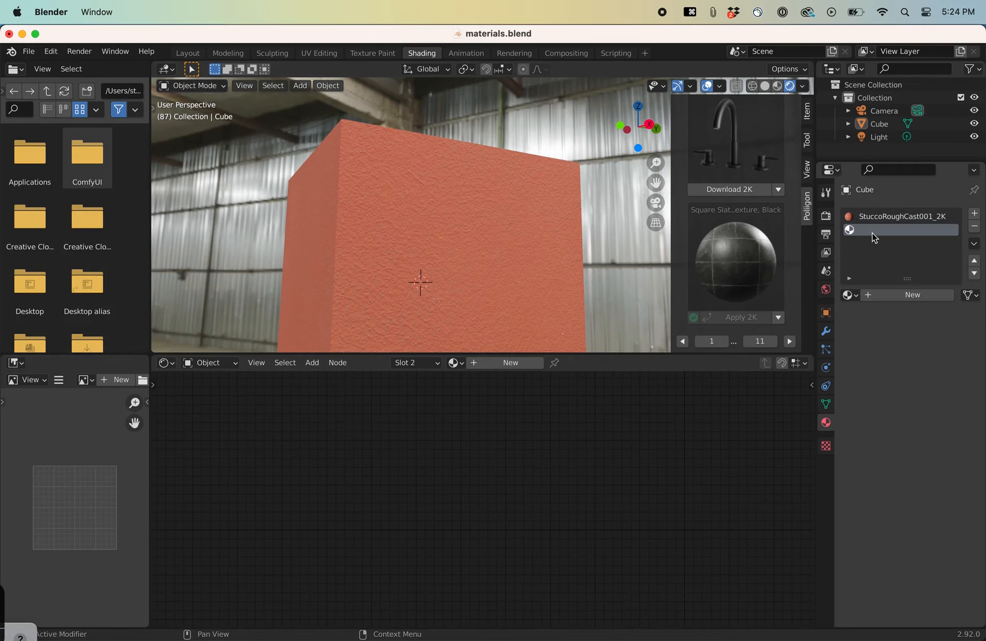
pyautogui.click(851, 295)
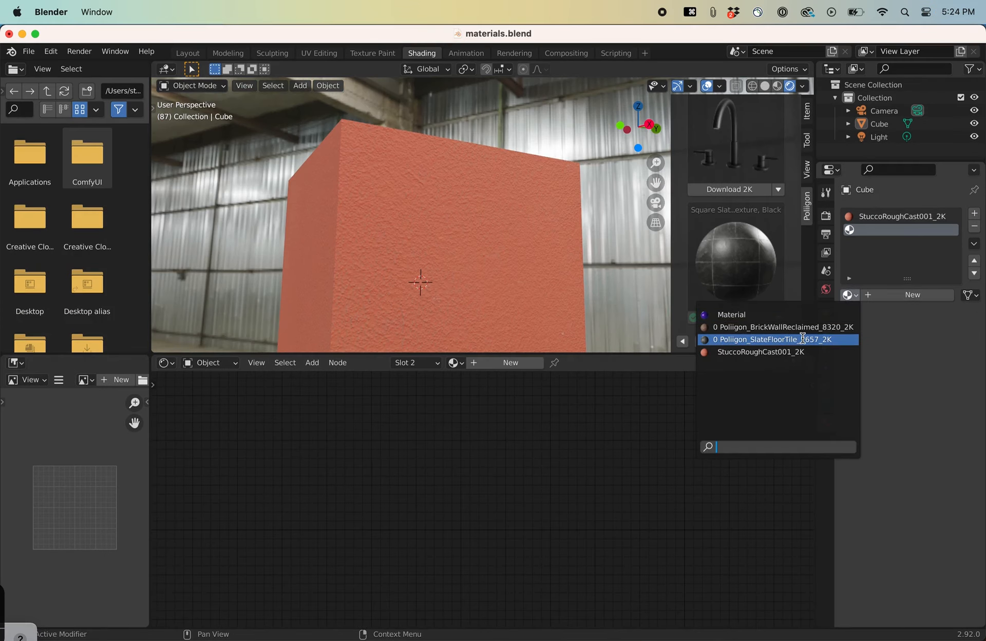
pyautogui.click(832, 338)
pyautogui.click(934, 216)
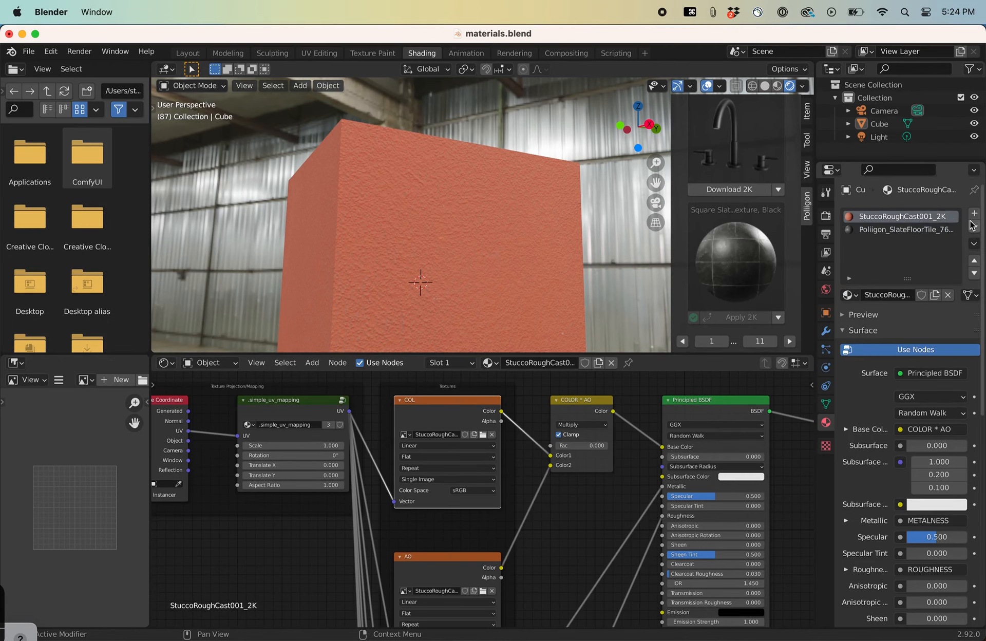
pyautogui.click(974, 227)
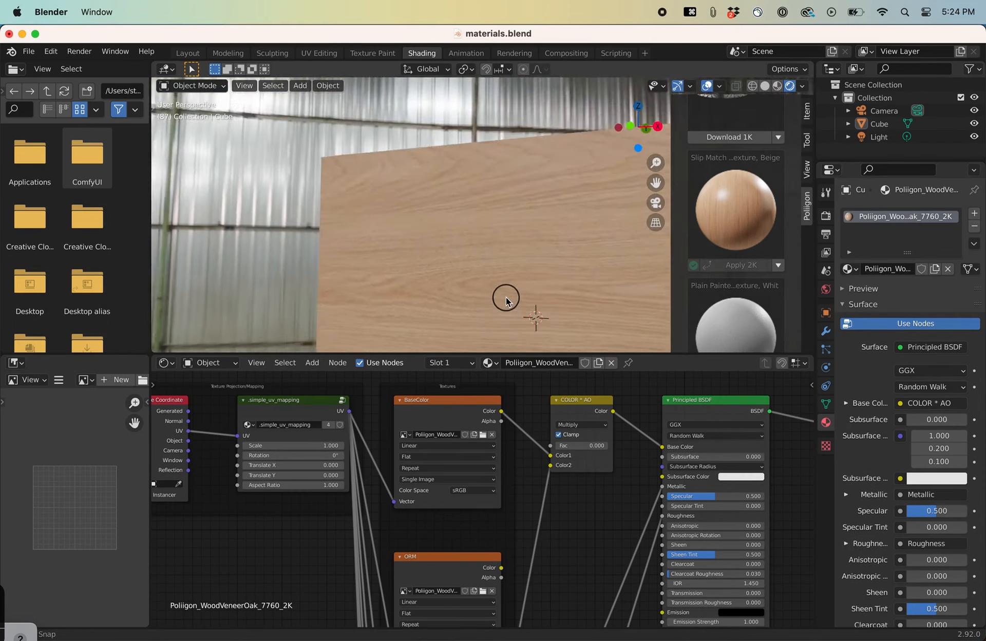
# Examine the oak veneer material on the cube and the texture nodes of the Poliigon_BrickWallReclaimed_8320_2K material.
pyautogui.moveTo(504, 294); pyautogui.dragTo(427, 329, button='middle')
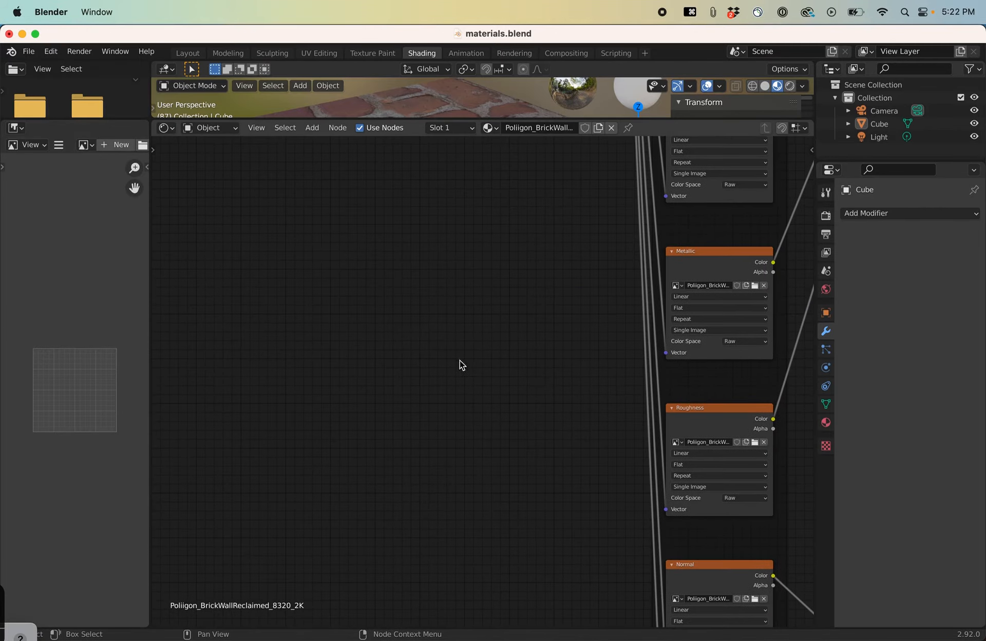
pyautogui.moveTo(460, 363); pyautogui.dragTo(255, 438, button='middle')
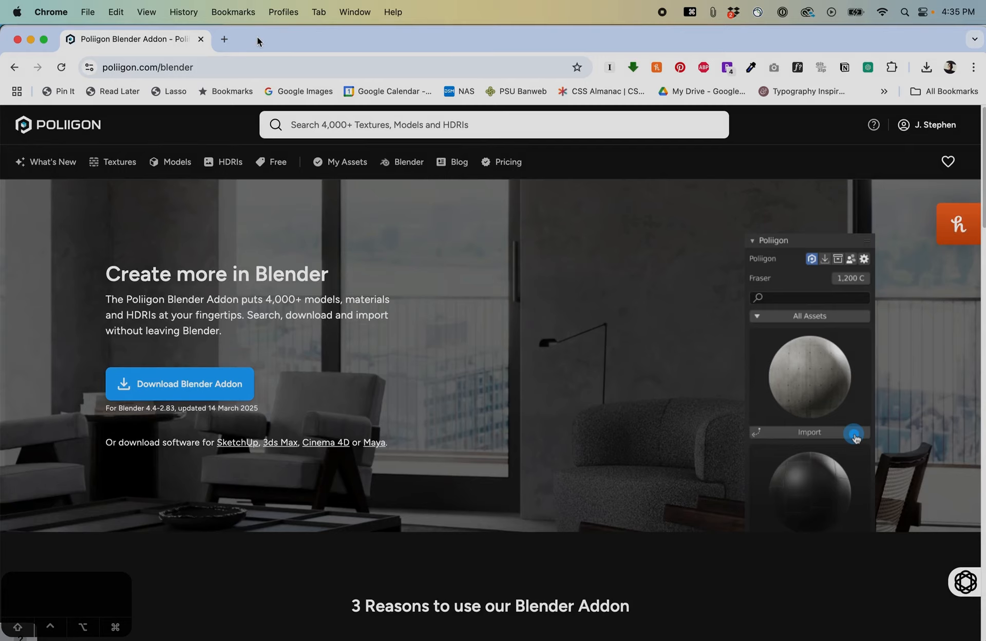
# Switch to Chrome and look through the free PBR textures offered on poliigon.com.
pyautogui.moveTo(114, 162)
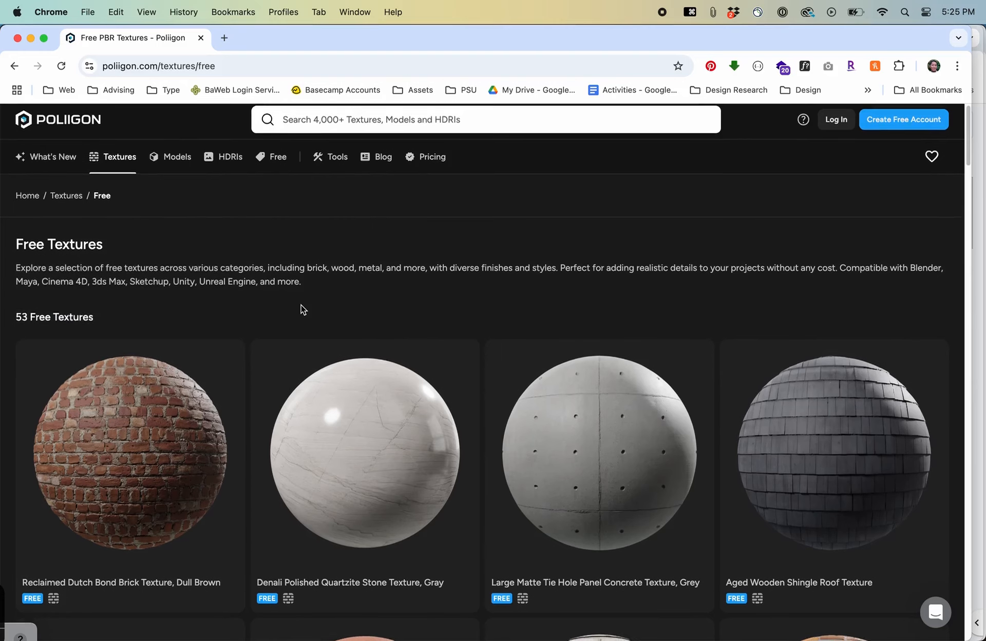
pyautogui.scroll(-3, 303, 309)
pyautogui.scroll(-5, 303, 309)
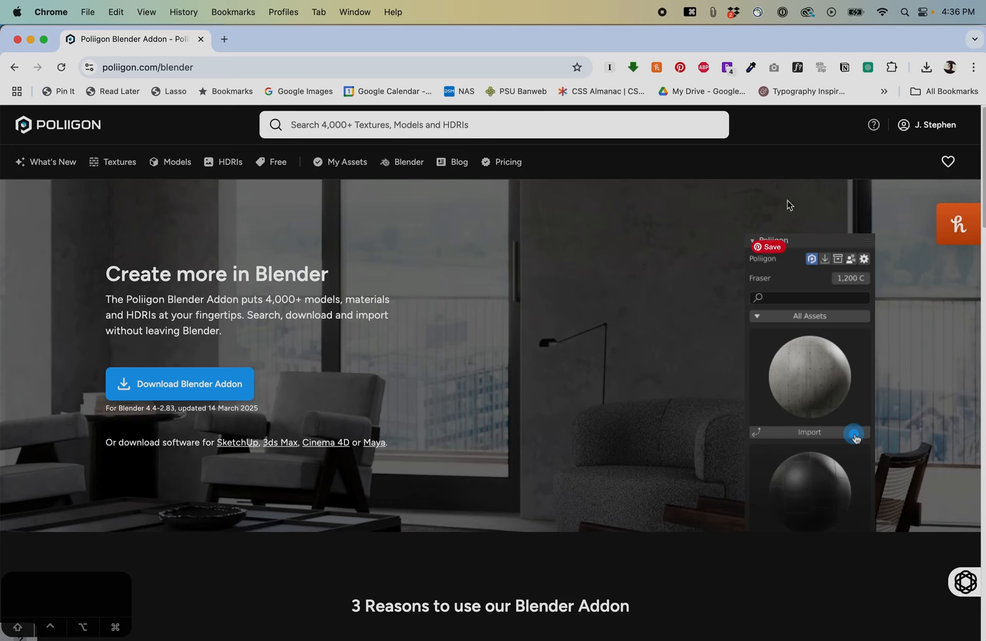
# Download the Poliigon Blender Addon from poliigon.com/blender and look over the rest of the page.
pyautogui.moveTo(940, 128)
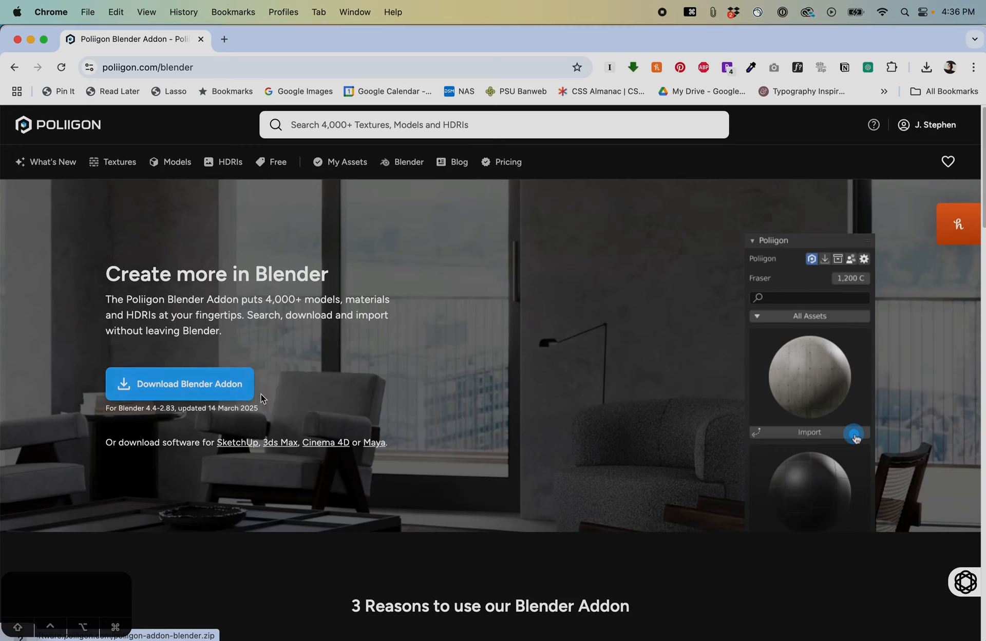
pyautogui.click(201, 389)
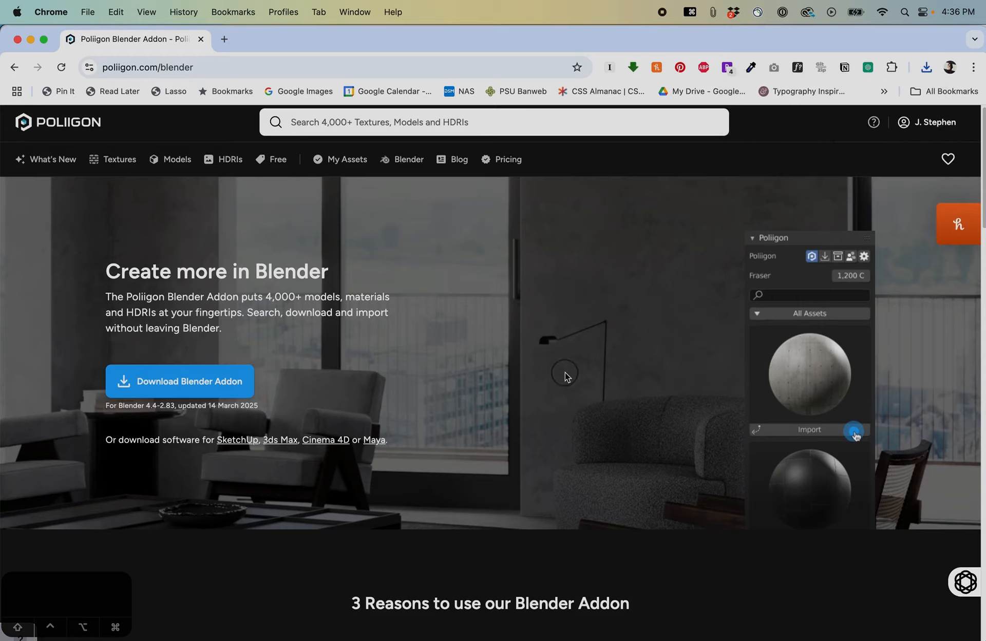
pyautogui.scroll(-8, 285, 433)
pyautogui.scroll(4, 285, 433)
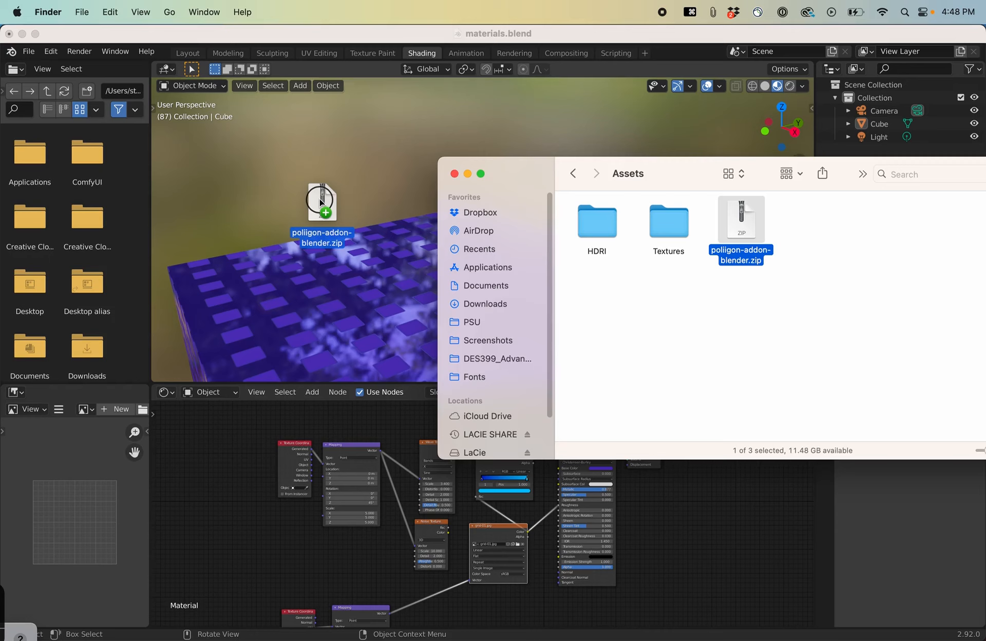
# Try to install the addon by dropping poliigon-addon-blender.zip from the Assets folder into Blender's 3D viewport.
pyautogui.moveTo(319, 210); pyautogui.dragTo(658, 293)
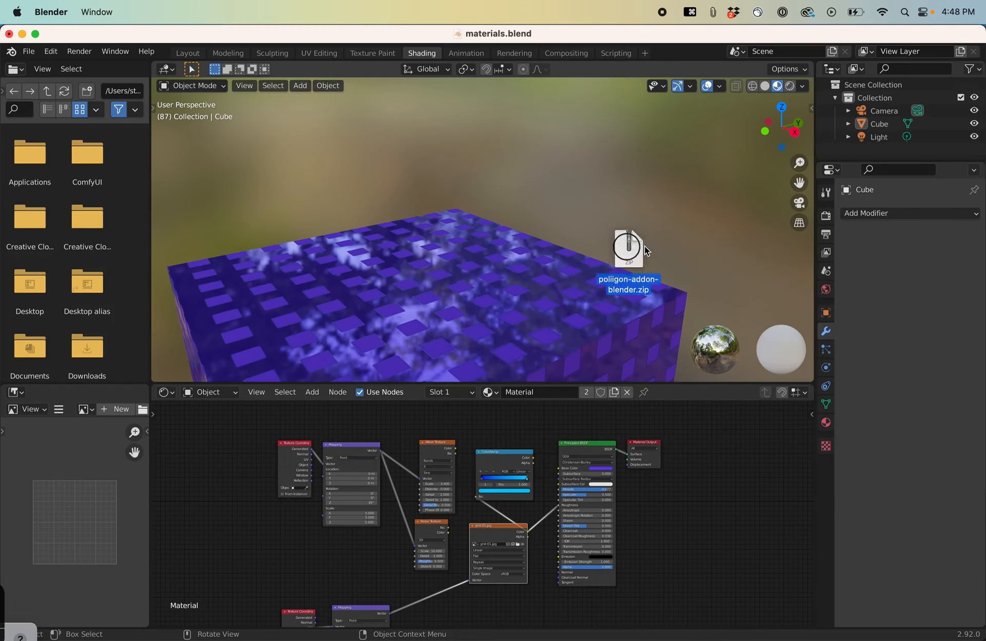
pyautogui.moveTo(647, 252); pyautogui.dragTo(667, 289)
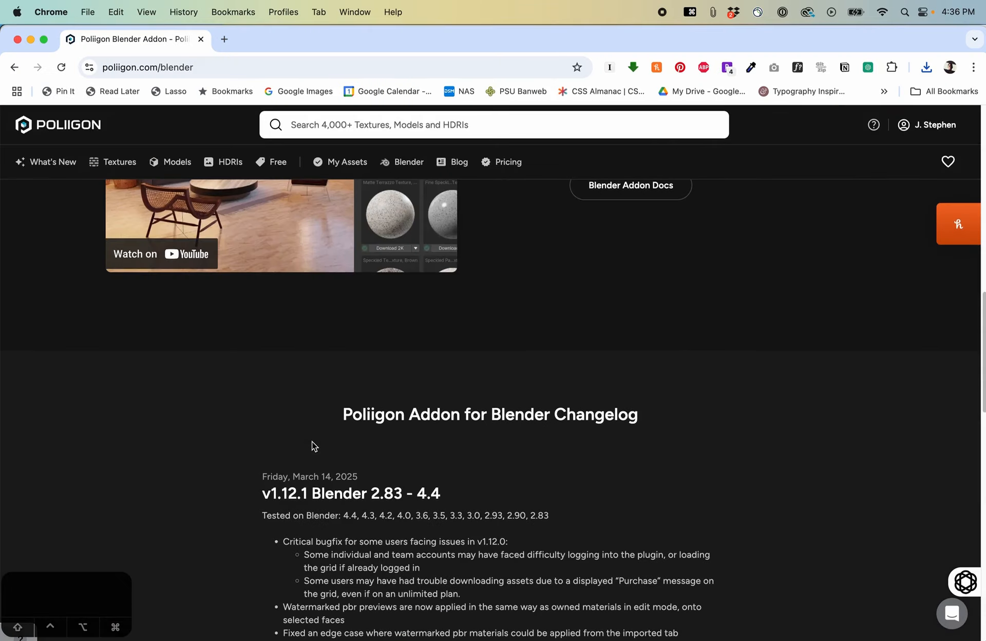
# Review the addon's changelog page in Chrome and read the installation instructions in the Poliigon Blender Addon help article.
pyautogui.scroll(-7, 313, 445)
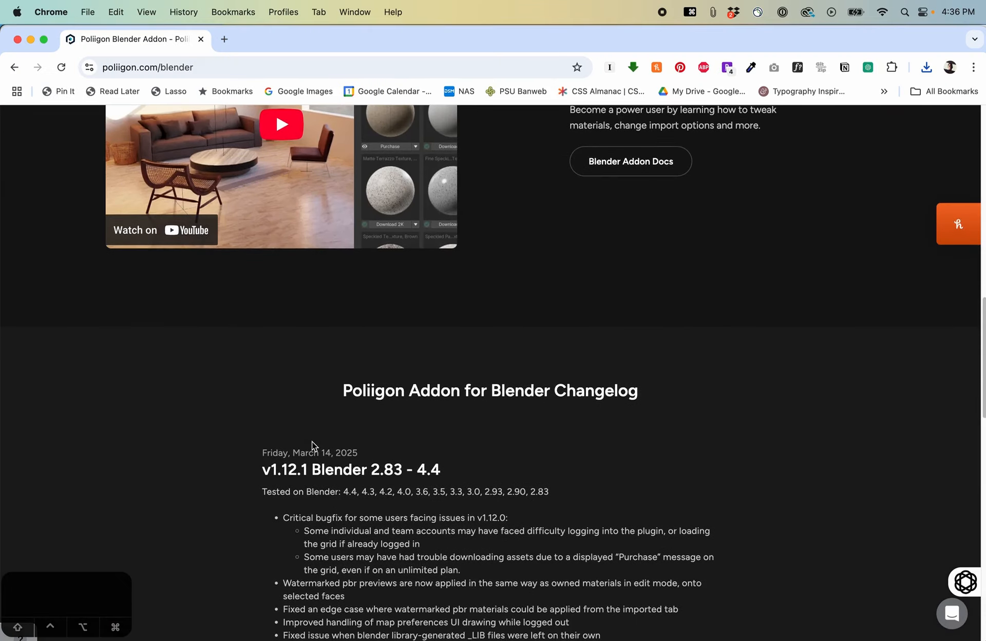
pyautogui.scroll(15, 312, 442)
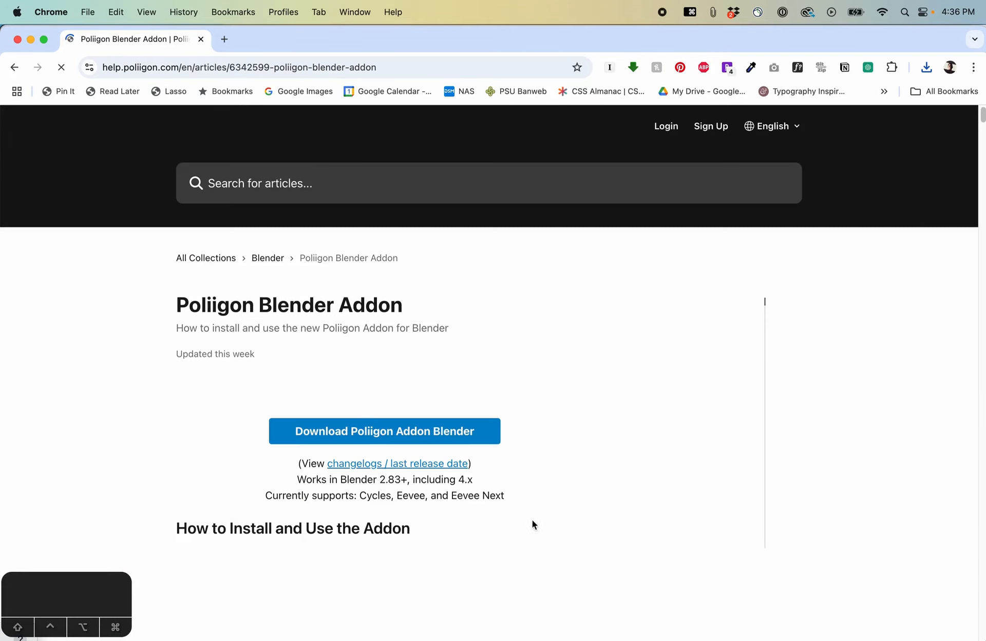
pyautogui.scroll(-8, 192, 439)
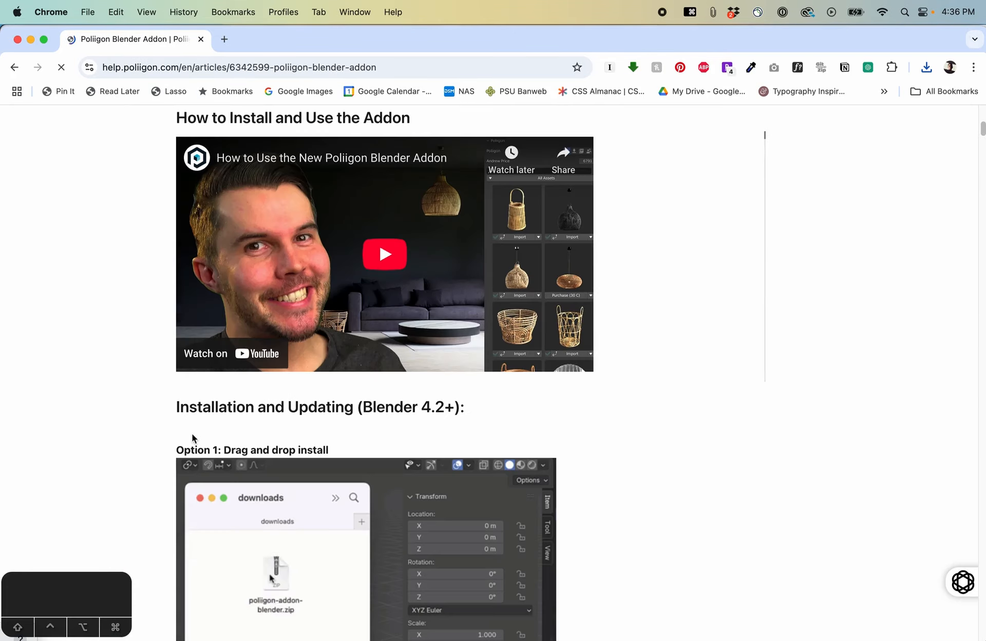
pyautogui.scroll(-5, 108, 439)
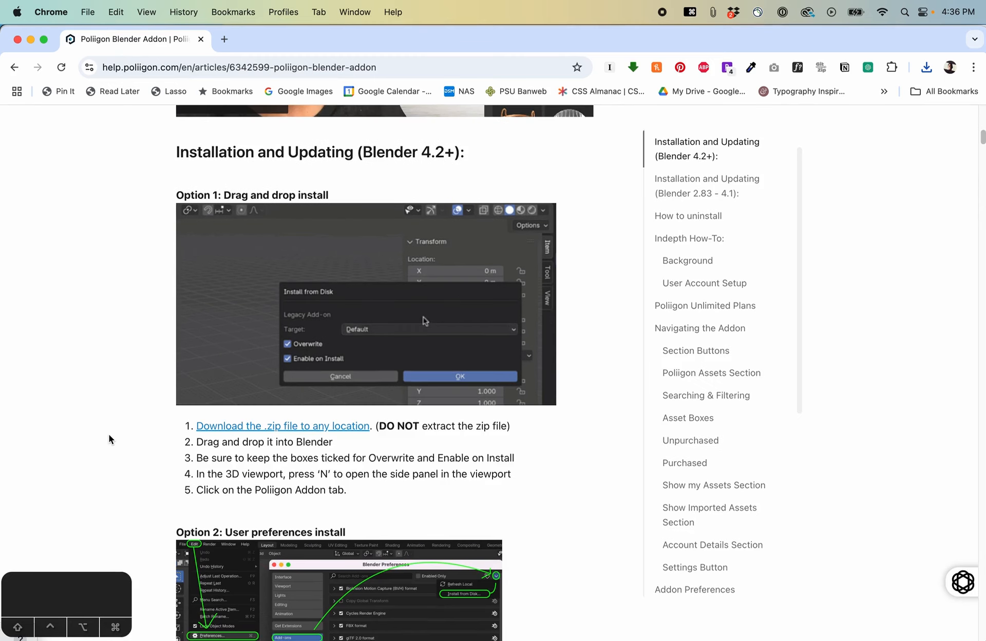
# Switch to Blender, show the add-on preferences with the search filter cleared, and inspect the 3D View: Poliigon entry and its enable option.
pyautogui.scroll(-1, 582, 360)
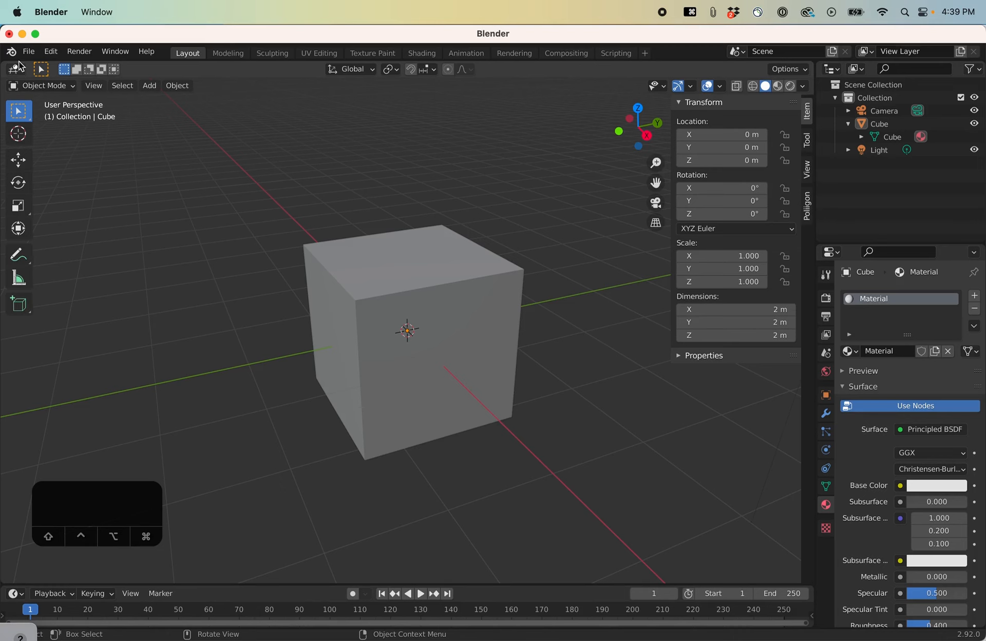
pyautogui.click(29, 52)
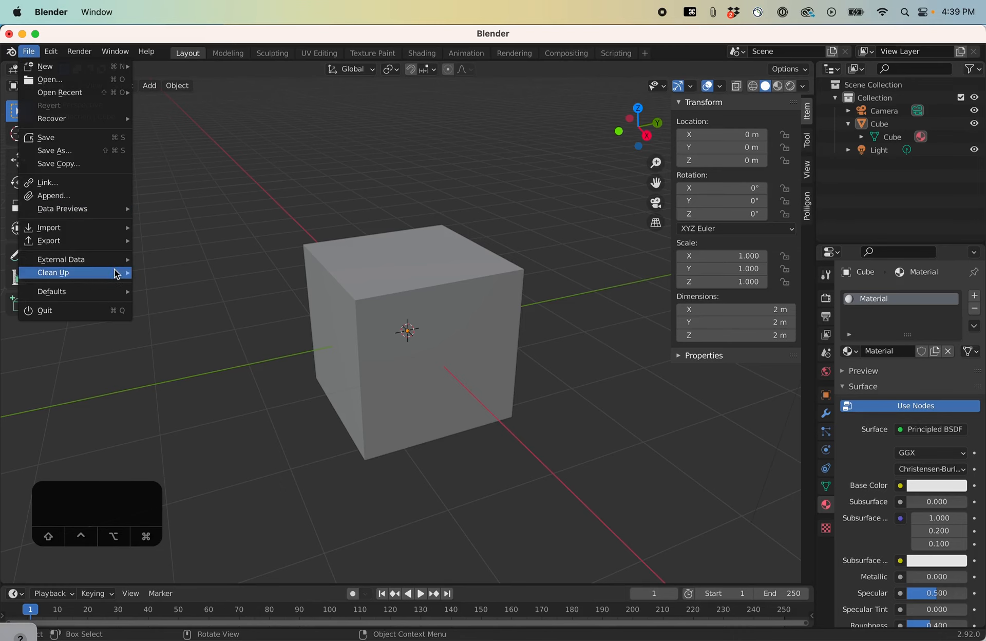
pyautogui.moveTo(51, 52)
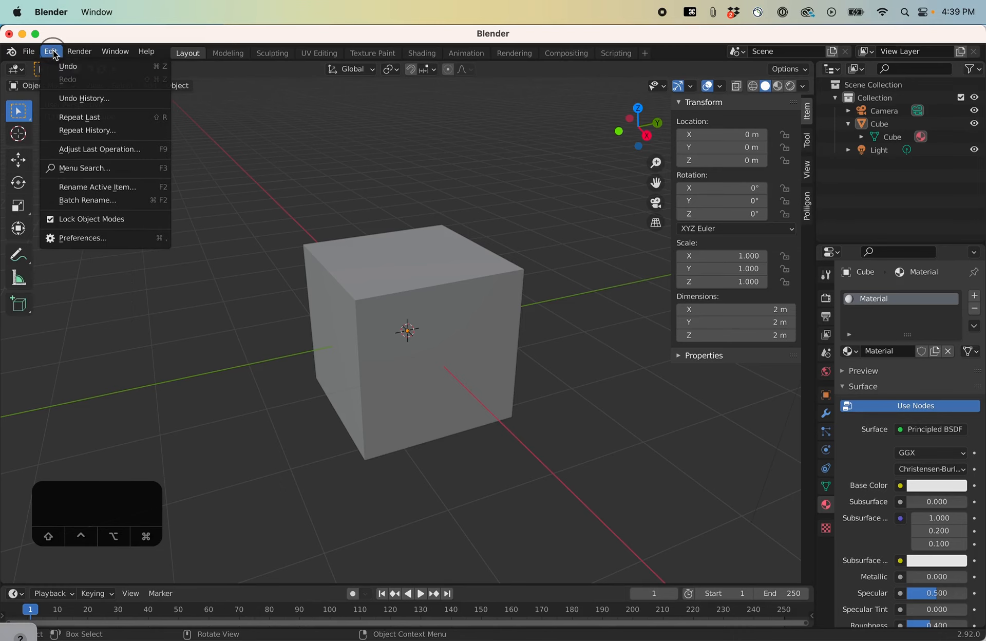
pyautogui.click(112, 240)
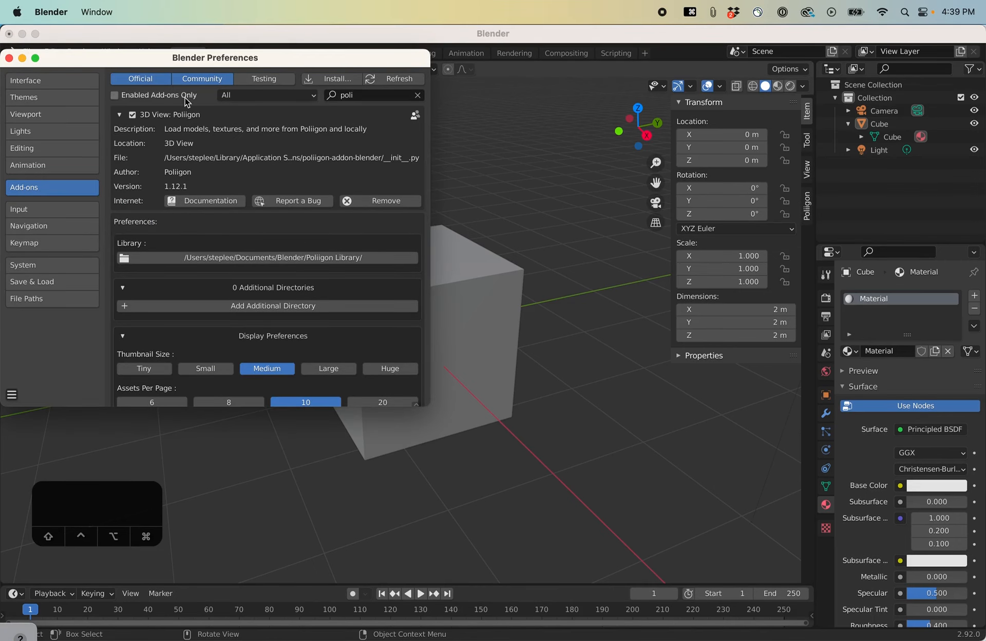
pyautogui.click(385, 95)
pyautogui.press('BackSpace')
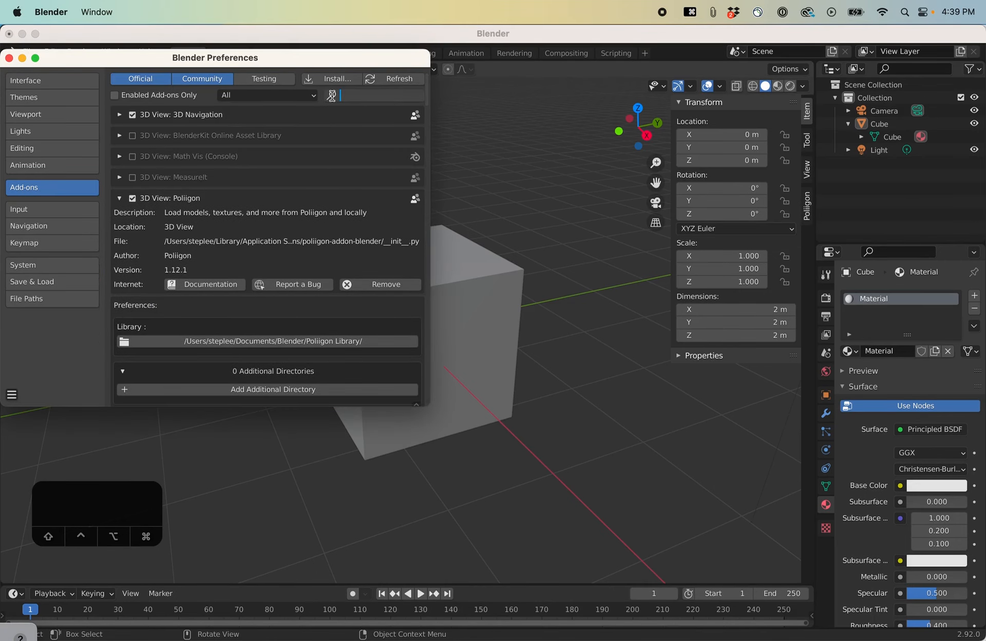
pyautogui.click(119, 204)
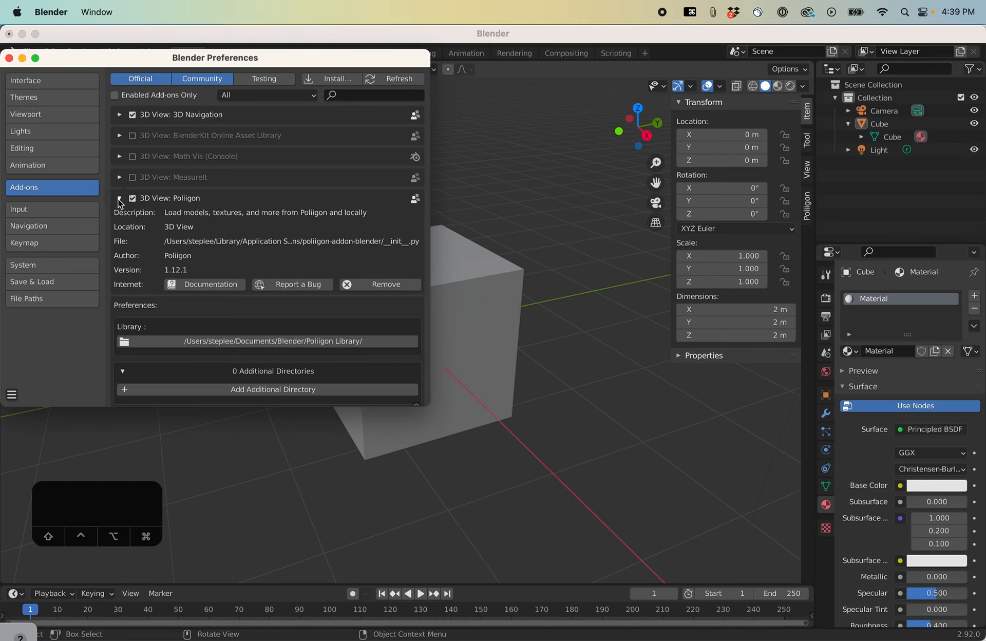
pyautogui.click(120, 202)
pyautogui.click(132, 200)
pyautogui.click(132, 199)
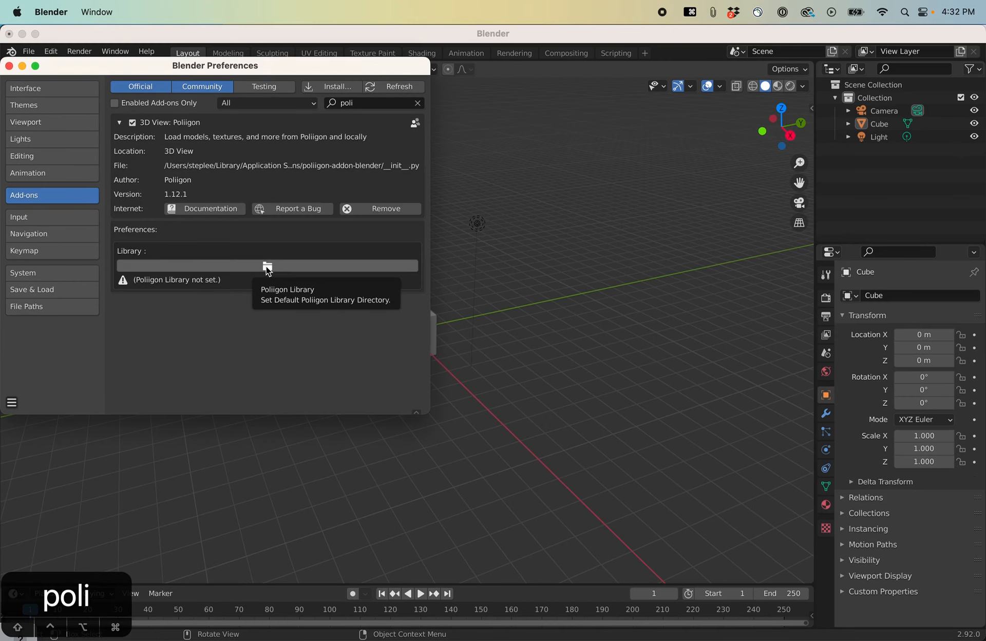
# Set the Poliigon addon's library directory to the Documents/Blender/Poliigon Library folder.
pyautogui.click(268, 268)
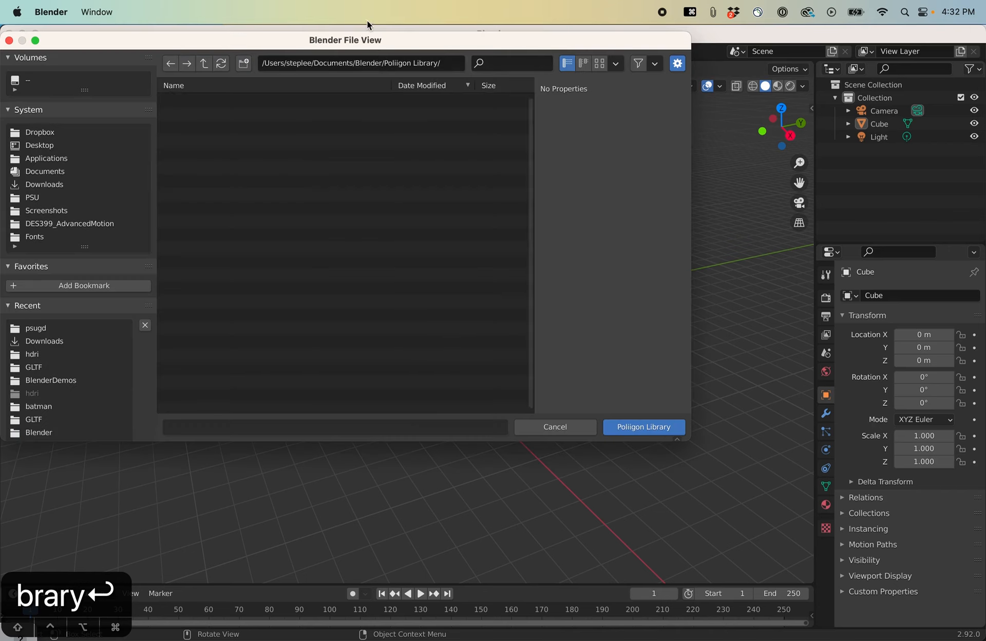
pyautogui.click(643, 428)
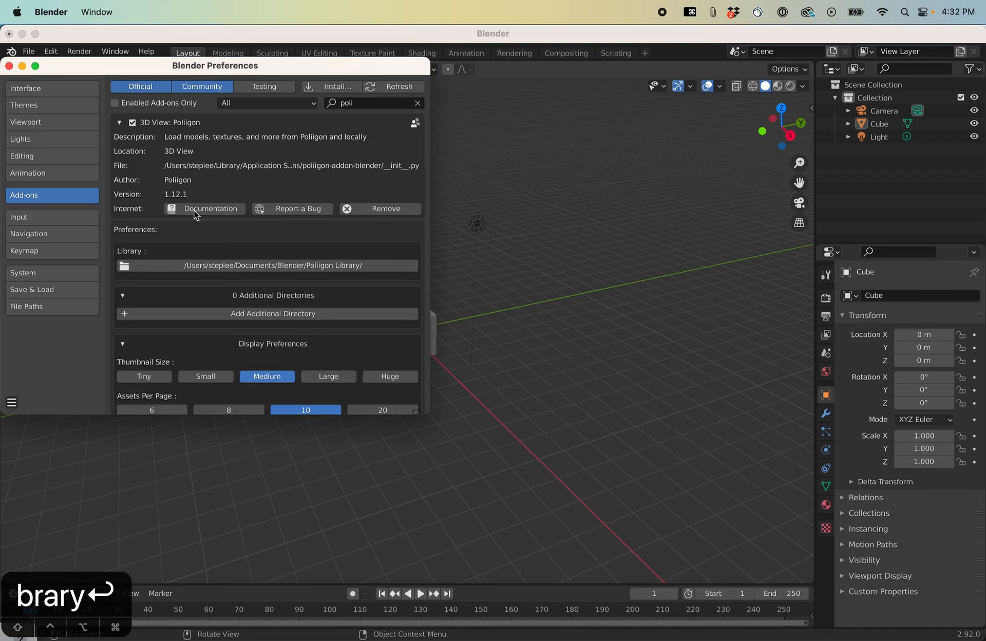
# Review the Poliigon addon's display, asset, purchase, import and update preferences, including the default texture, model, HDRI and brush resolutions.
pyautogui.scroll(-5, 190, 353)
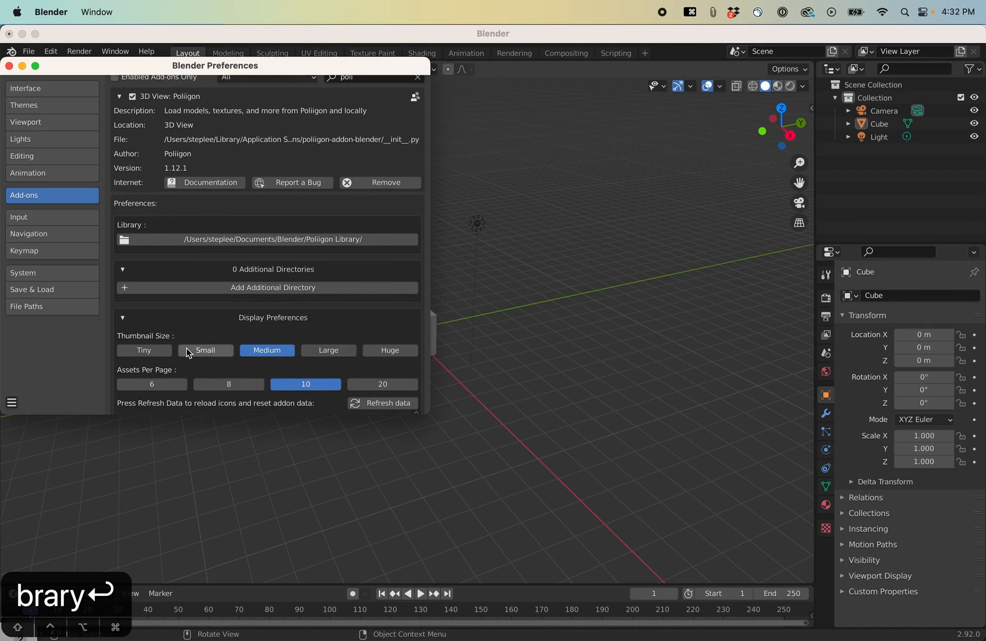
pyautogui.scroll(-3, 370, 269)
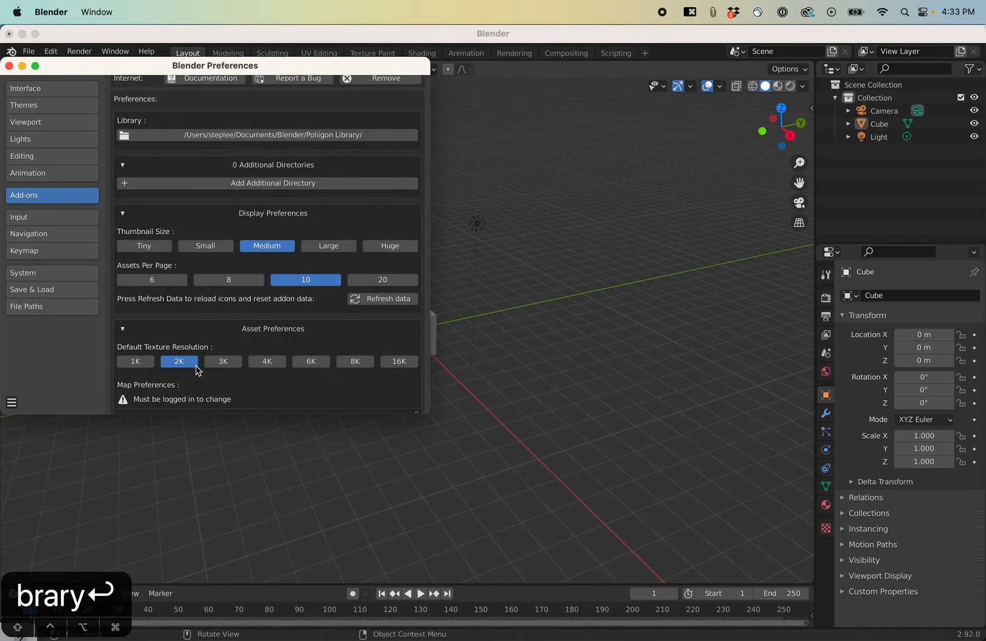
pyautogui.scroll(-3, 216, 383)
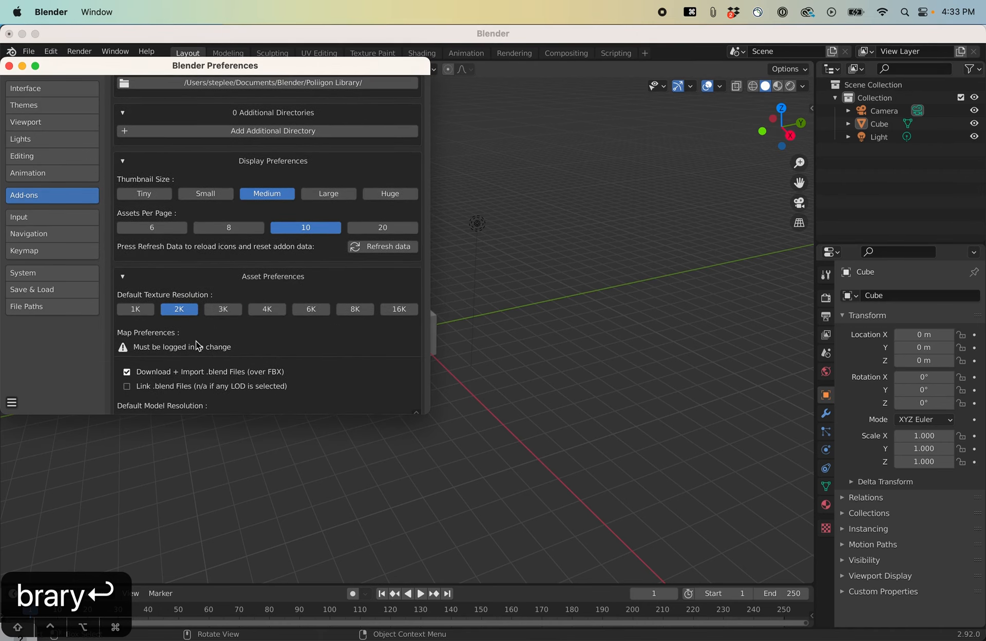
pyautogui.scroll(-2, 198, 345)
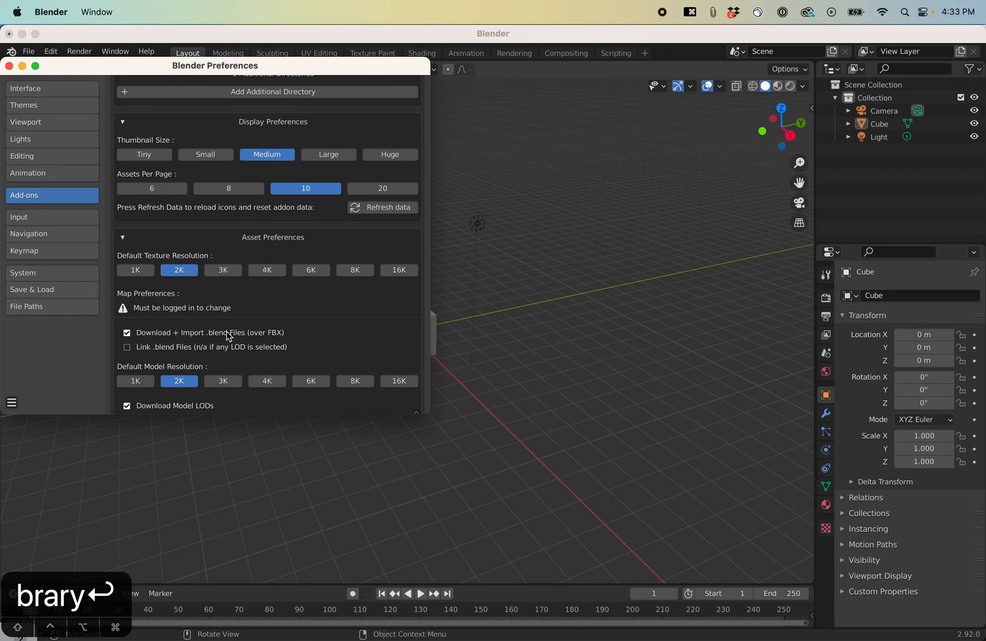
pyautogui.scroll(-2, 218, 352)
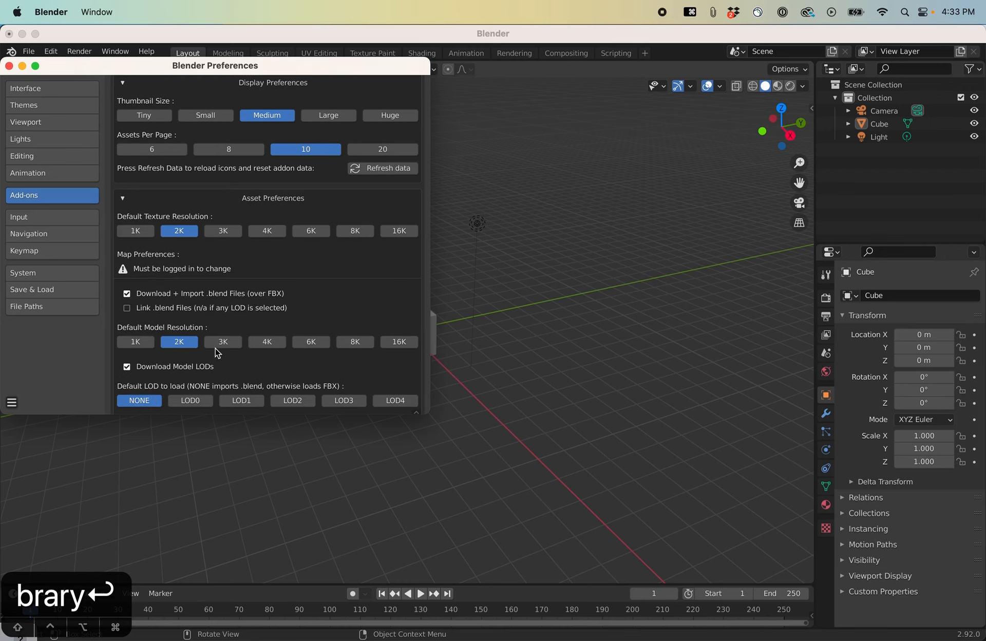
pyautogui.scroll(-3, 139, 398)
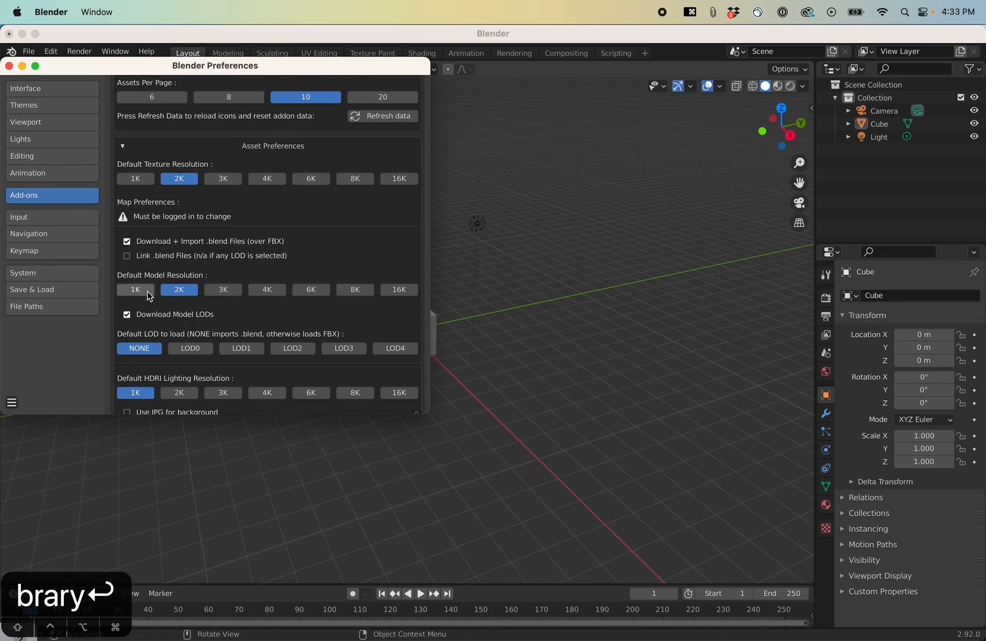
pyautogui.scroll(-7, 145, 334)
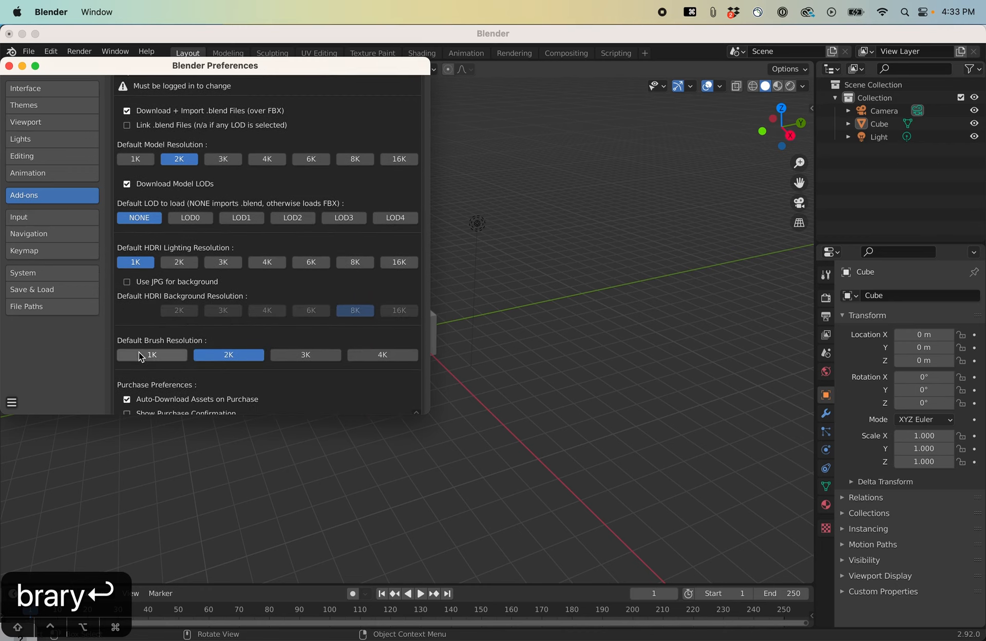
pyautogui.scroll(-10, 163, 372)
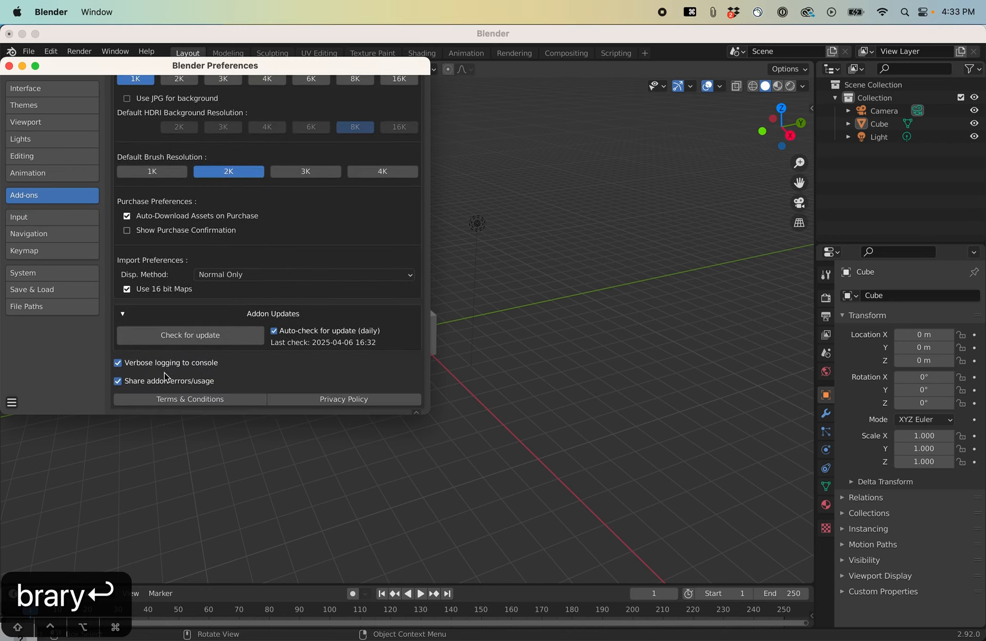
pyautogui.scroll(20, 239, 130)
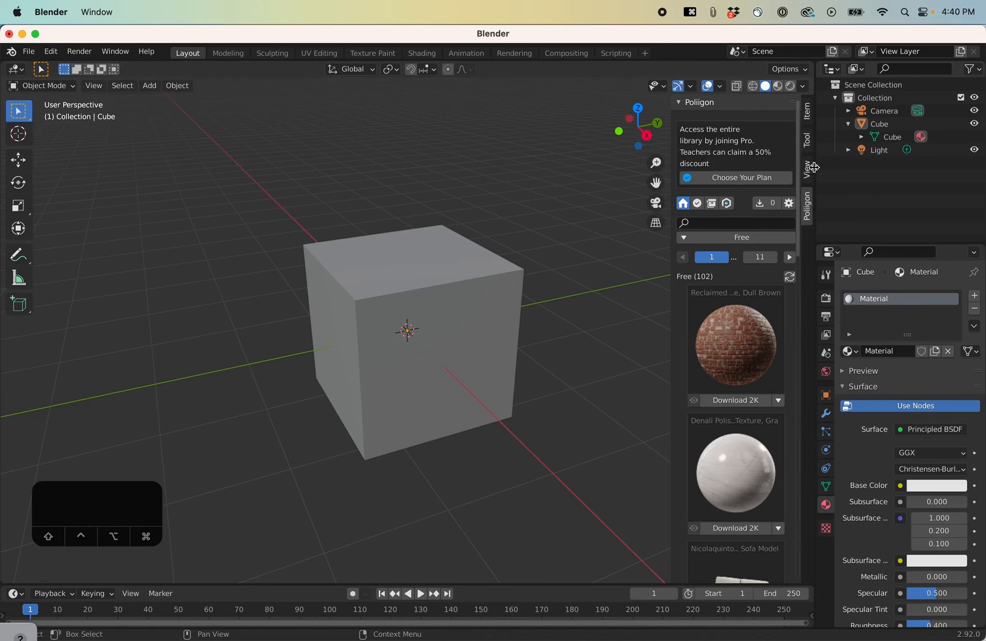
# Look through the 3D viewport sidebar's Item, Tool, View and Poliigon sections, collapsing the Poliigon contents.
pyautogui.click(808, 169)
pyautogui.click(806, 122)
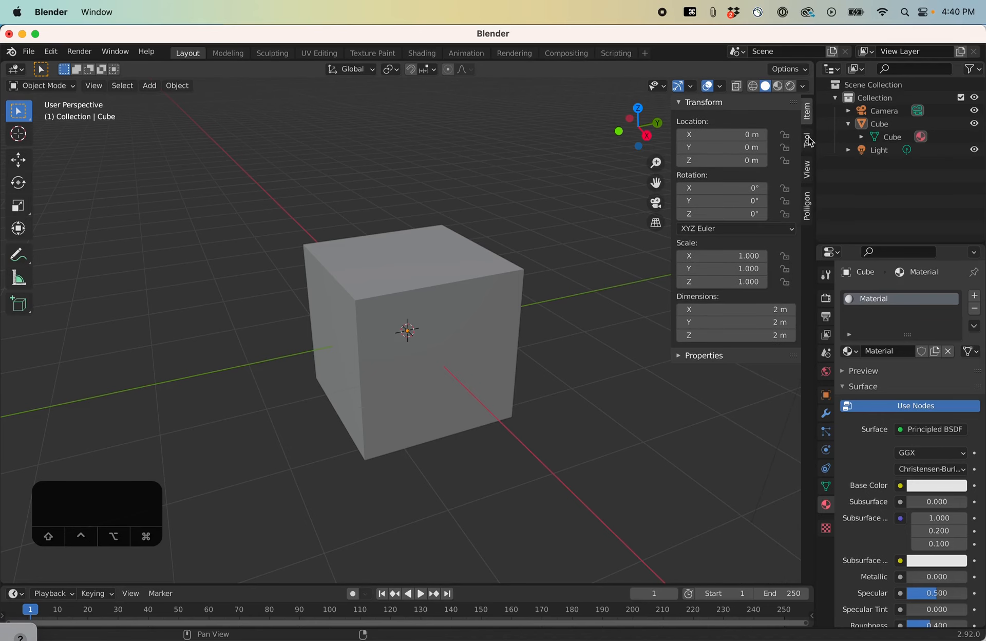
pyautogui.click(810, 140)
pyautogui.click(808, 171)
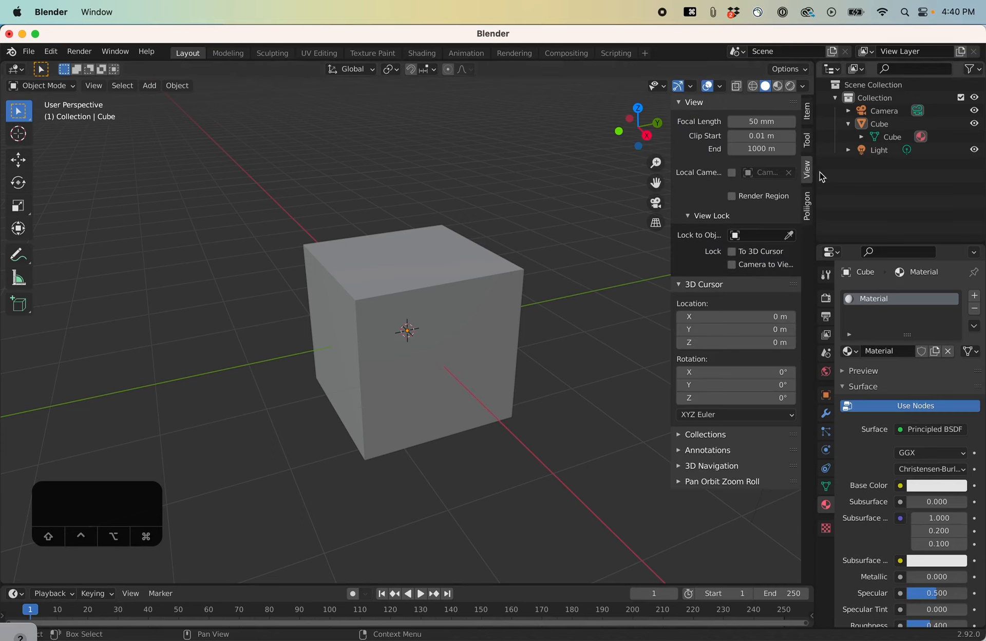
pyautogui.click(807, 206)
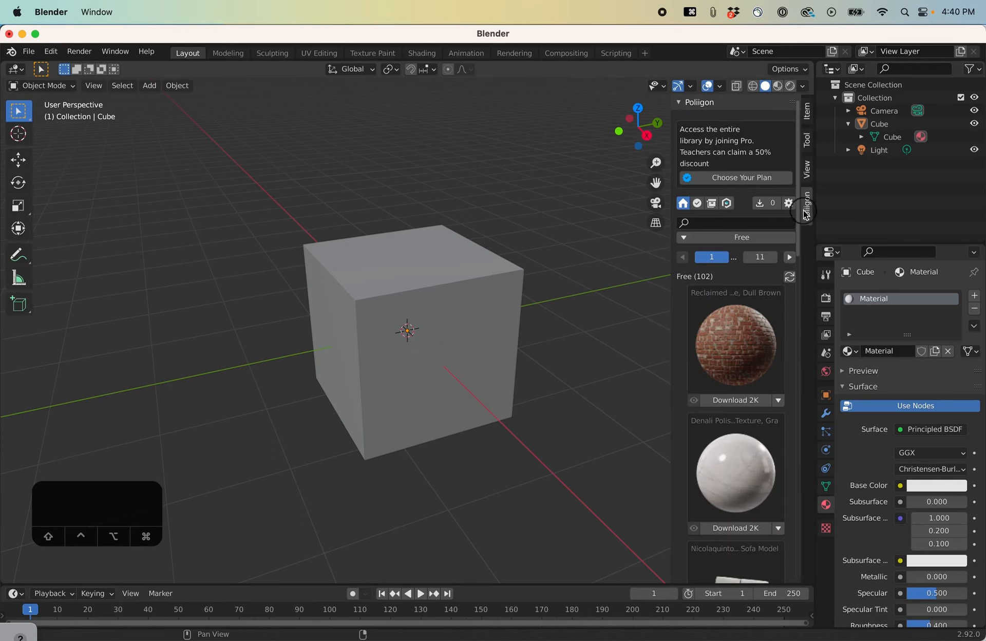
pyautogui.click(680, 104)
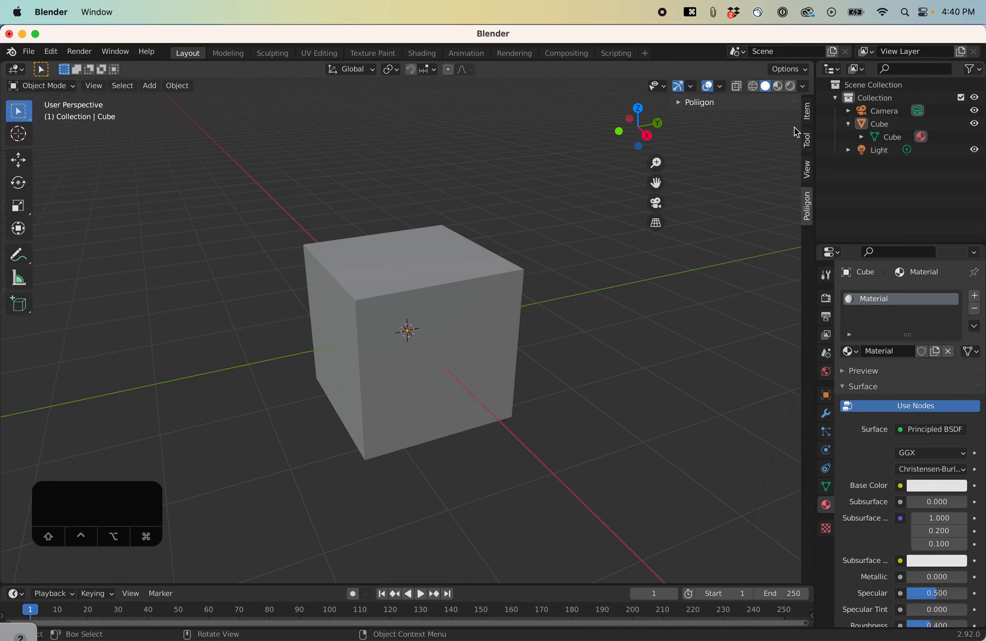
pyautogui.click(809, 117)
pyautogui.click(807, 140)
pyautogui.click(807, 168)
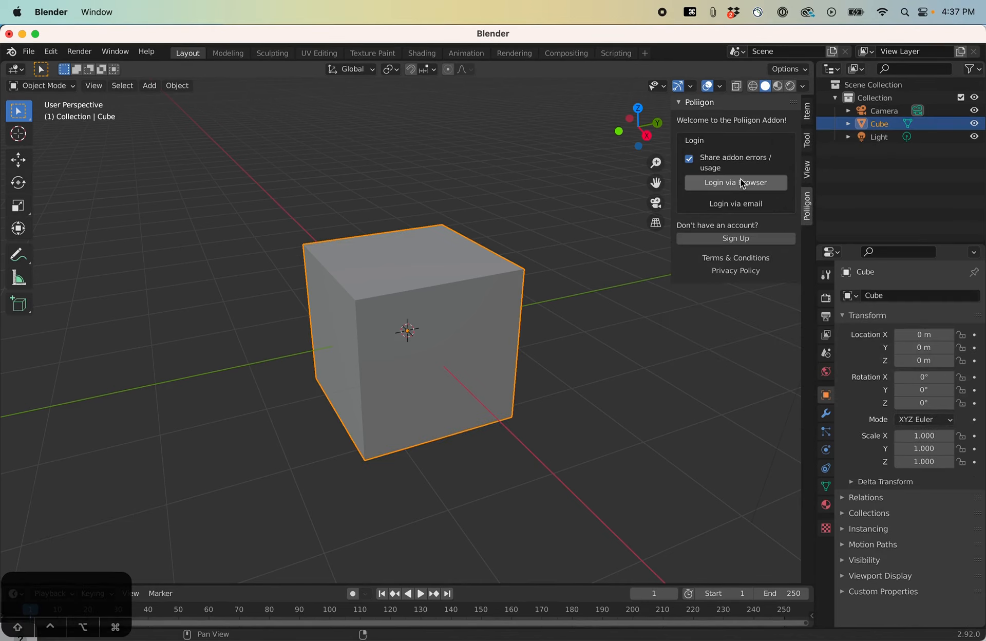
# Log in to the Poliigon addon via the browser, return to Blender and expand the Poliigon asset library.
pyautogui.click(744, 186)
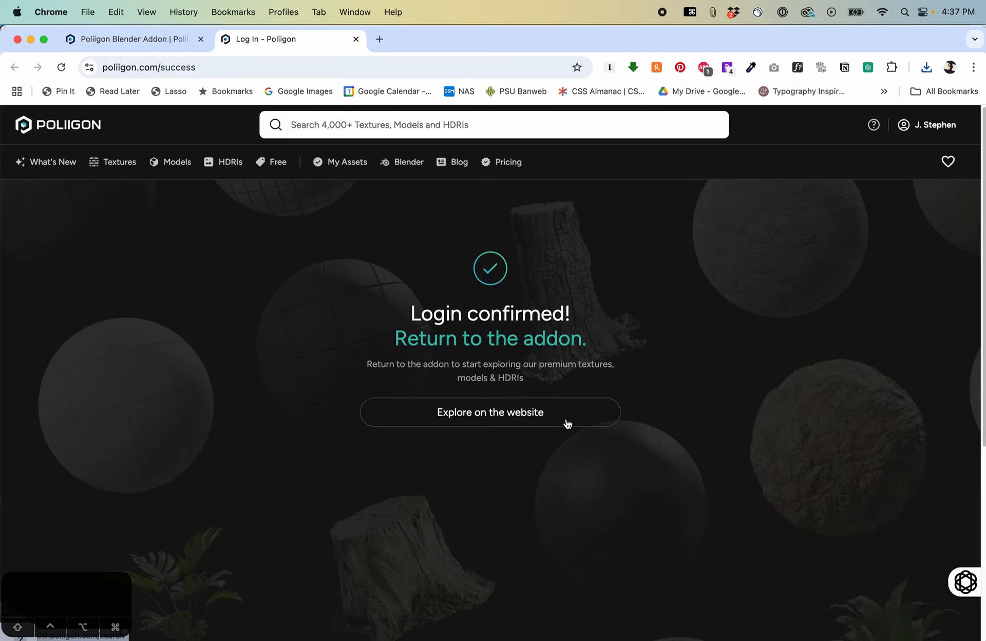
pyautogui.press('super+Tab')
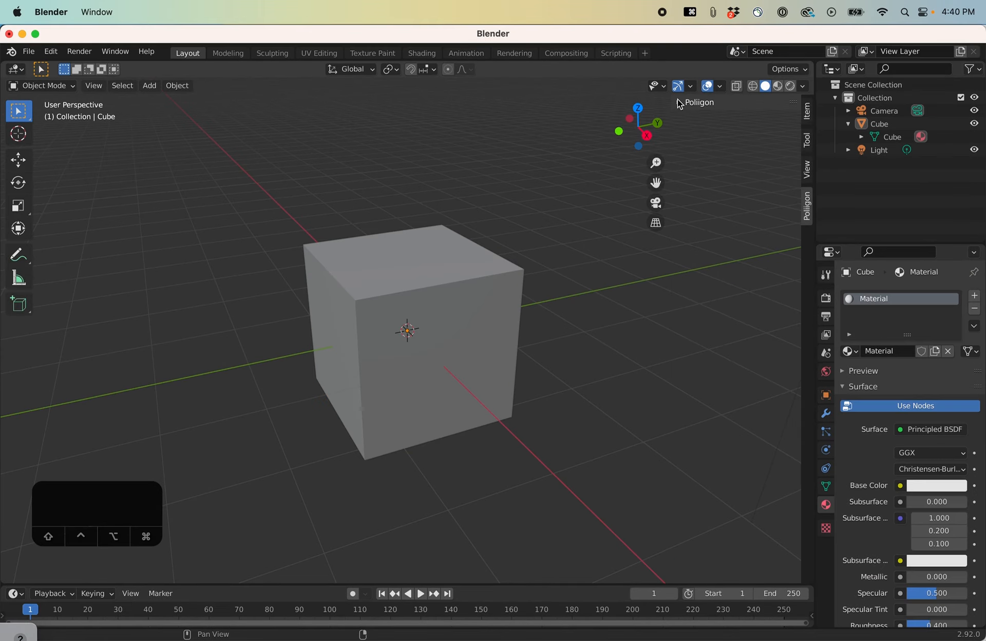
pyautogui.click(681, 105)
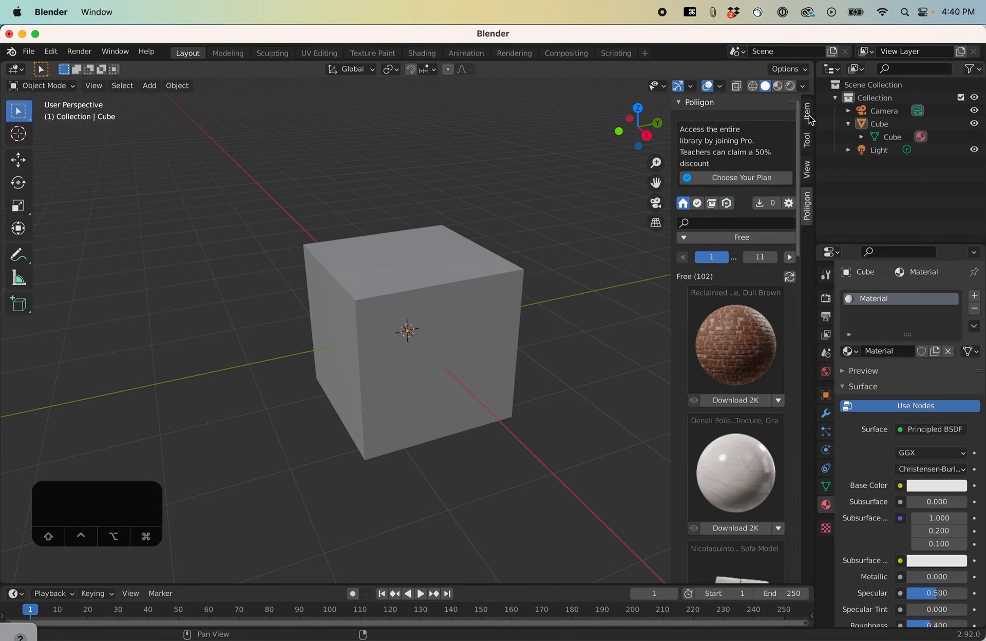
# Filter the Poliigon library to Textures and look through the available materials.
pyautogui.click(729, 241)
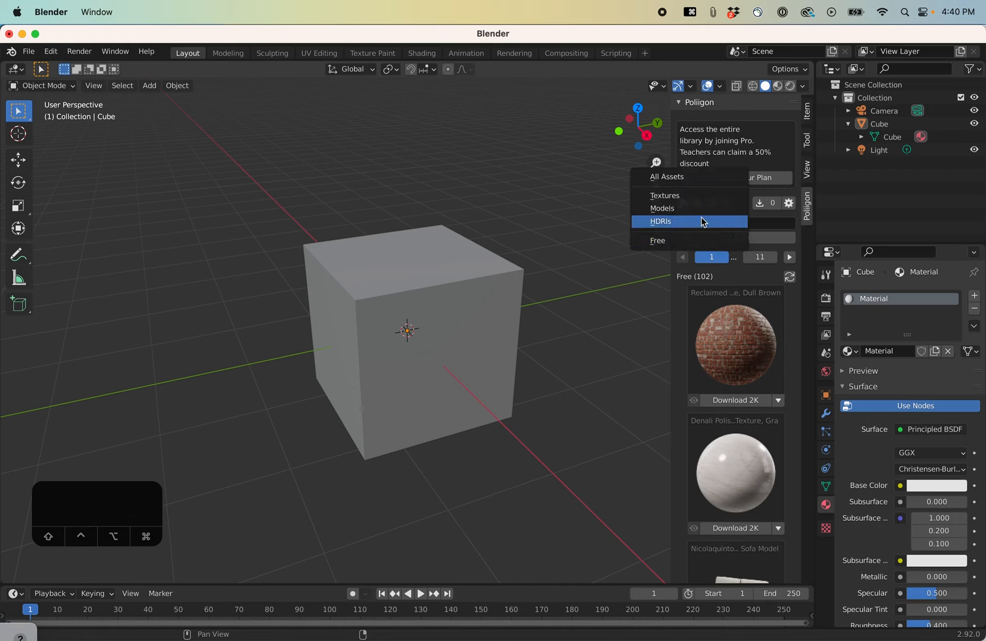
pyautogui.click(694, 198)
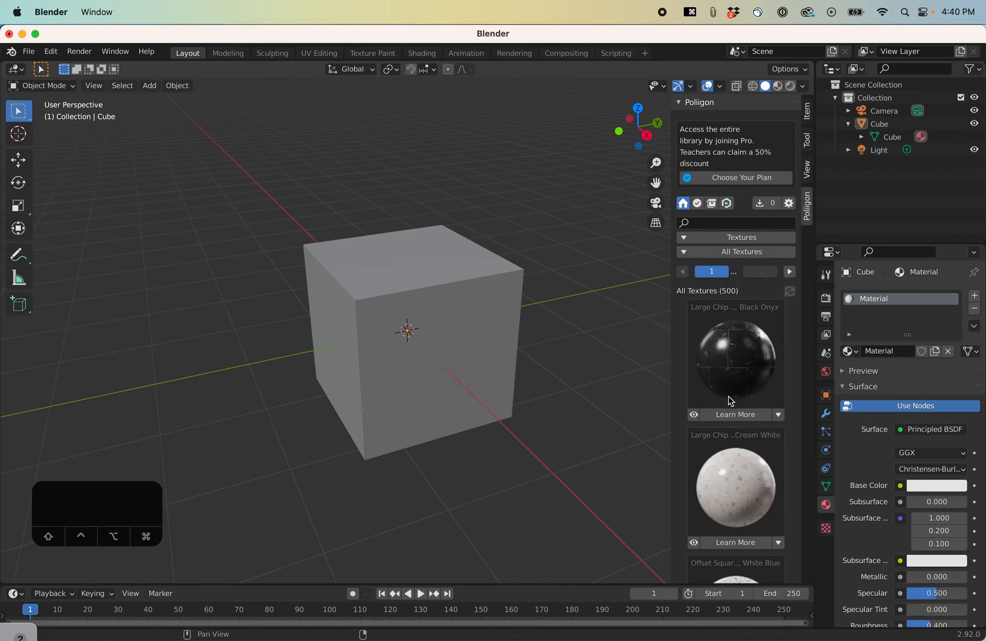
pyautogui.scroll(-6, 734, 411)
pyautogui.scroll(-10, 750, 423)
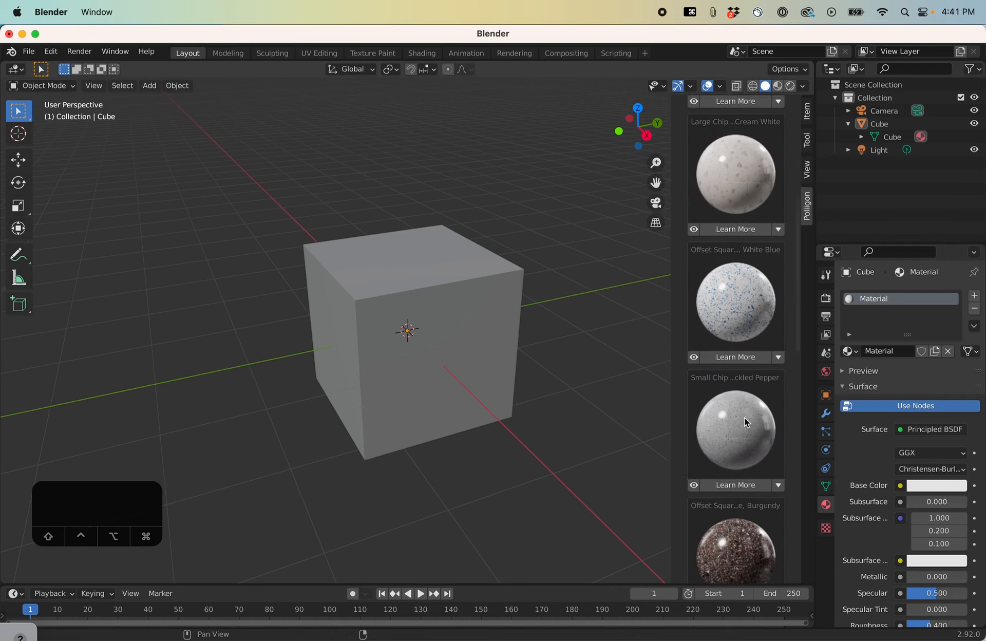
pyautogui.scroll(-6, 743, 414)
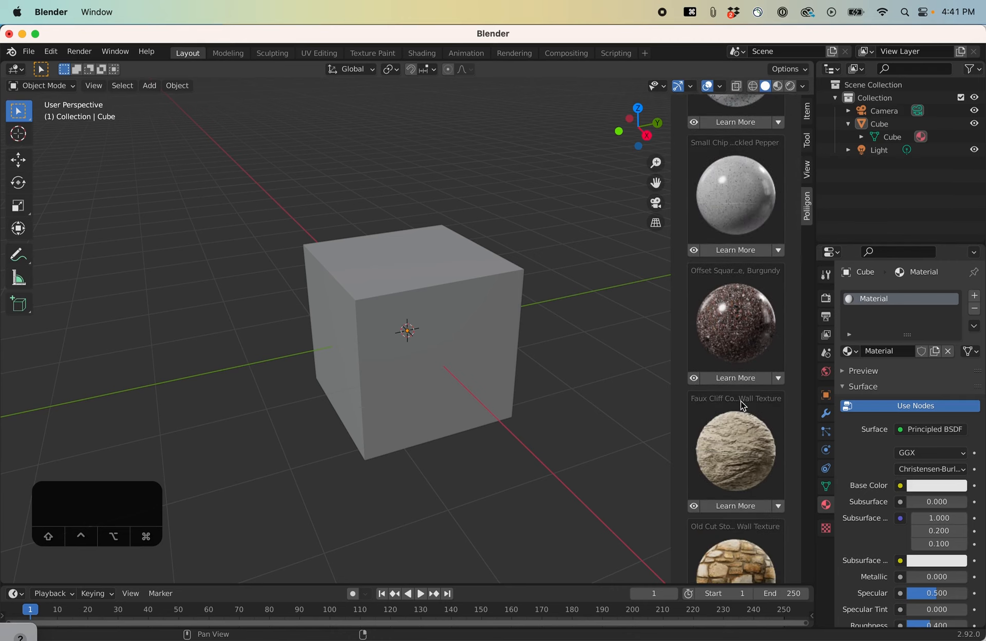
pyautogui.scroll(7, 730, 431)
pyautogui.scroll(12, 725, 450)
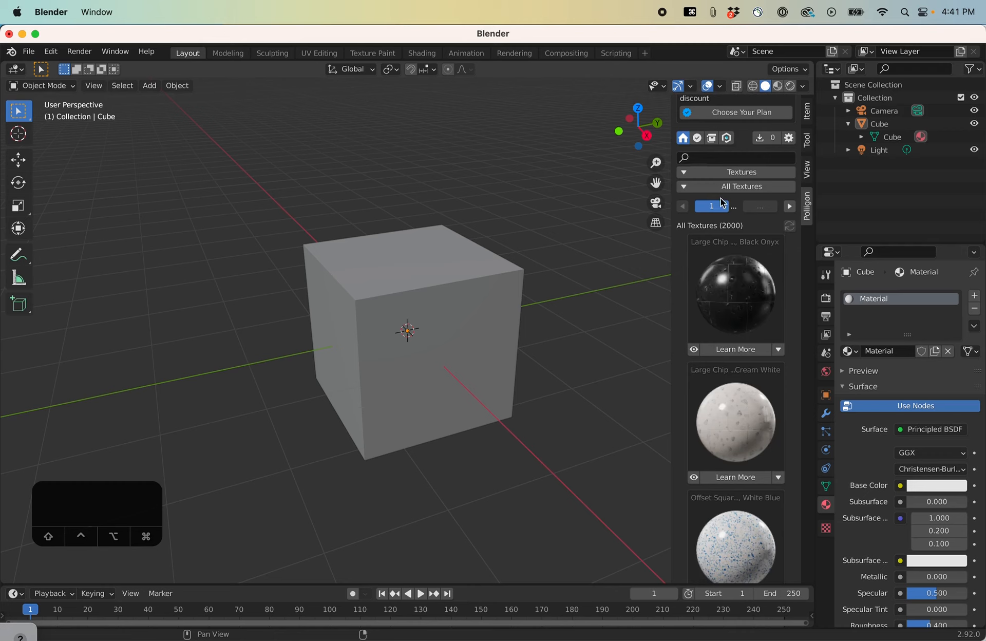
# Filter the Poliigon library to Models and look through the available assets.
pyautogui.click(683, 174)
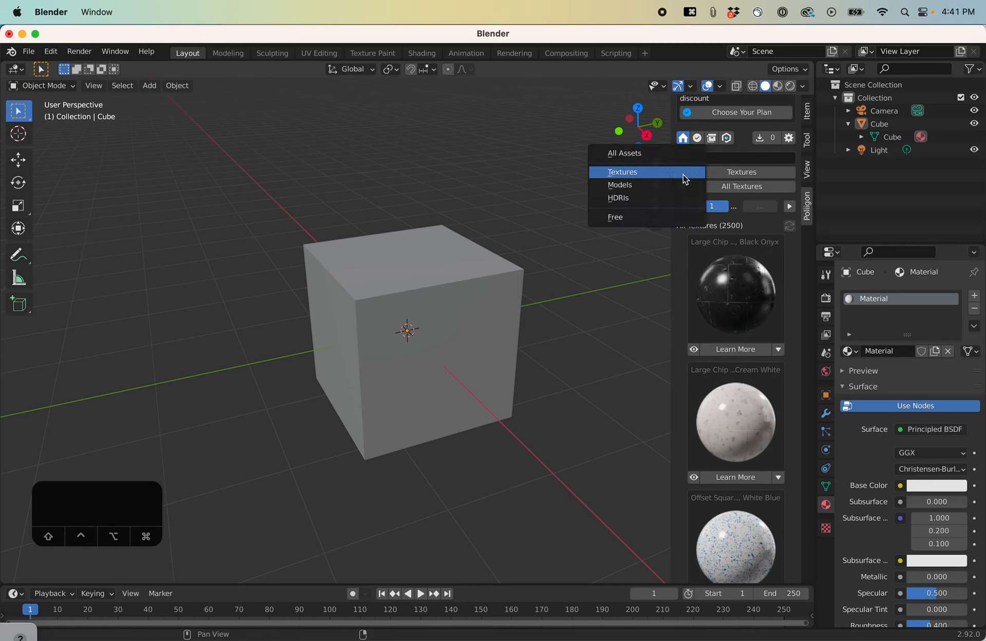
pyautogui.click(658, 186)
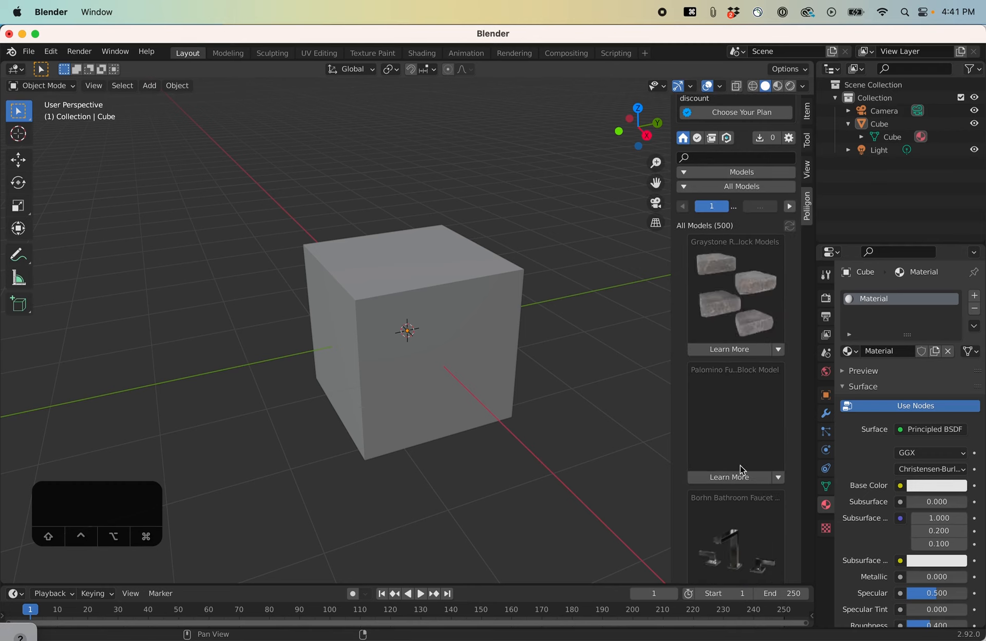
pyautogui.scroll(3, 735, 491)
pyautogui.scroll(-5, 735, 490)
pyautogui.scroll(5, 736, 490)
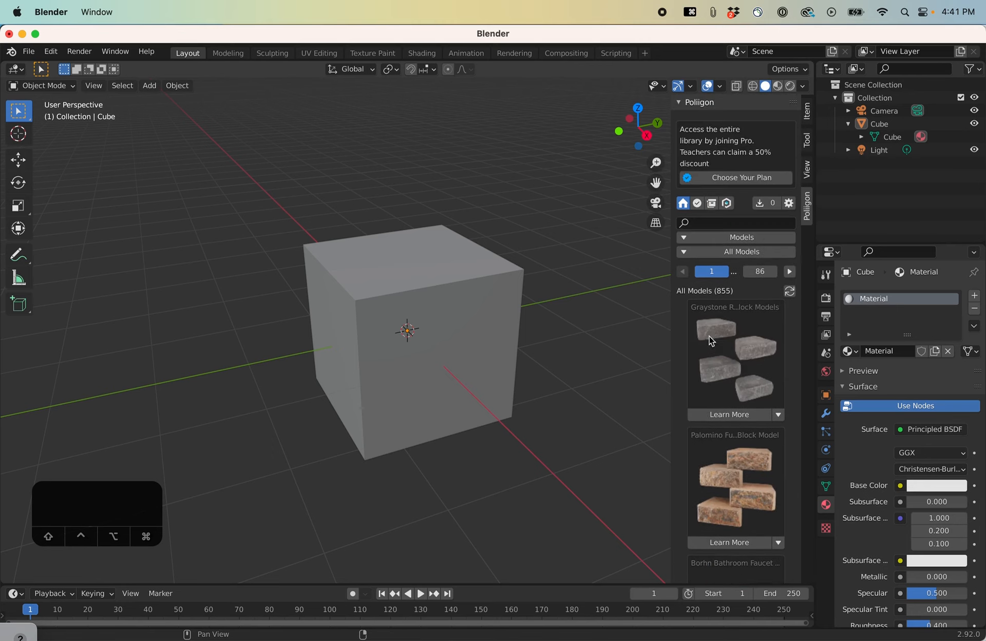
# Filter the Poliigon library to Free assets and look through the textures and models.
pyautogui.click(694, 238)
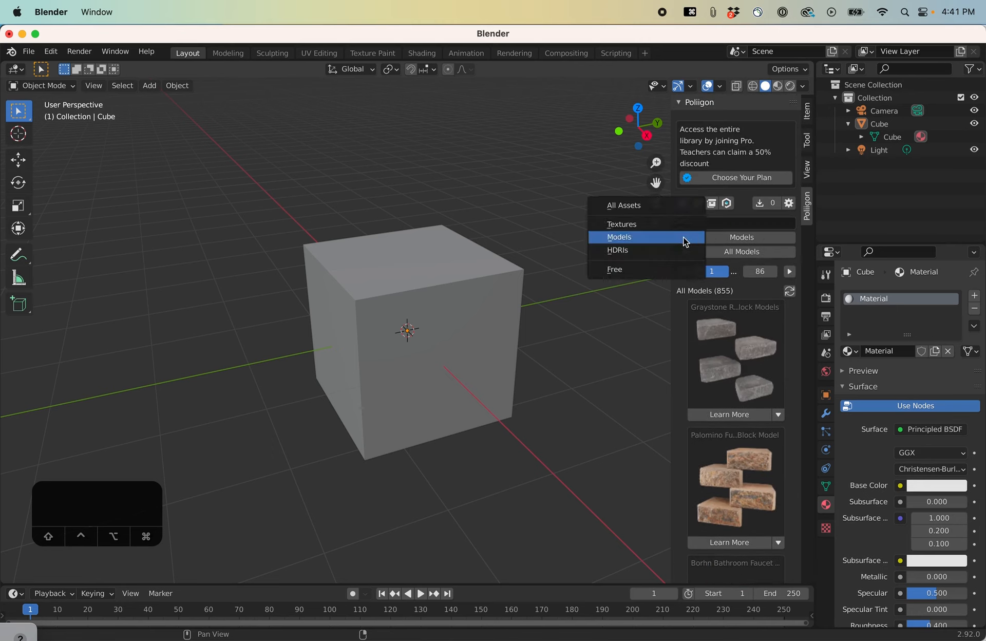
pyautogui.click(645, 270)
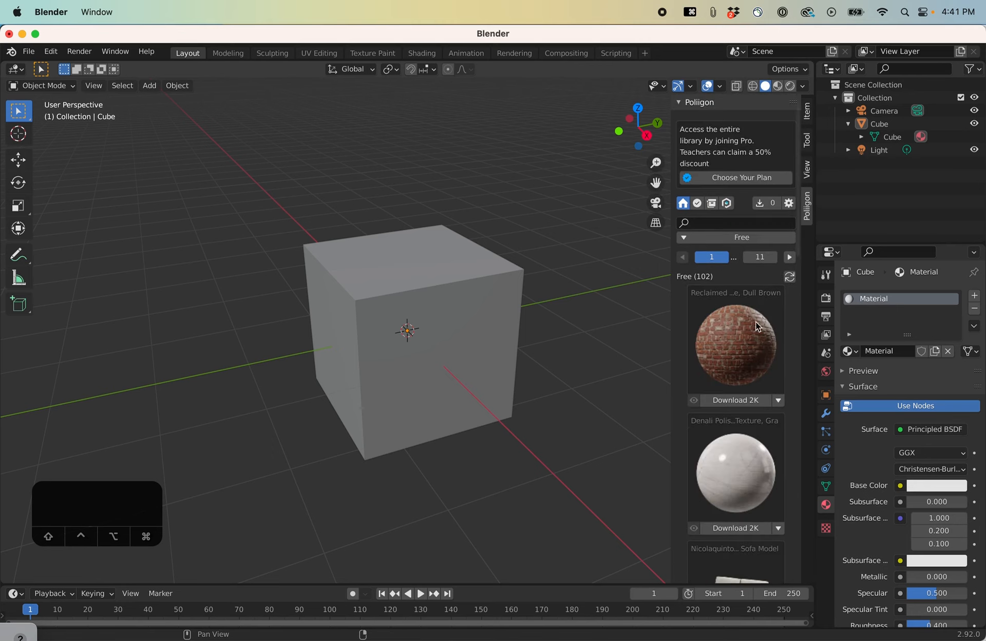
pyautogui.scroll(-5, 739, 436)
pyautogui.scroll(-5, 739, 435)
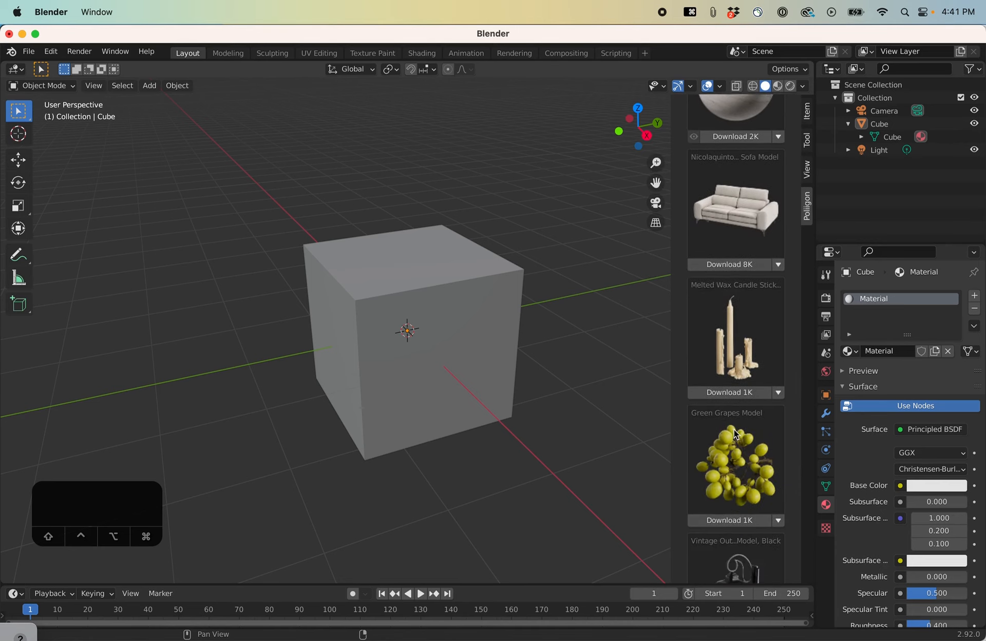
pyautogui.scroll(8, 724, 289)
pyautogui.scroll(1, 727, 280)
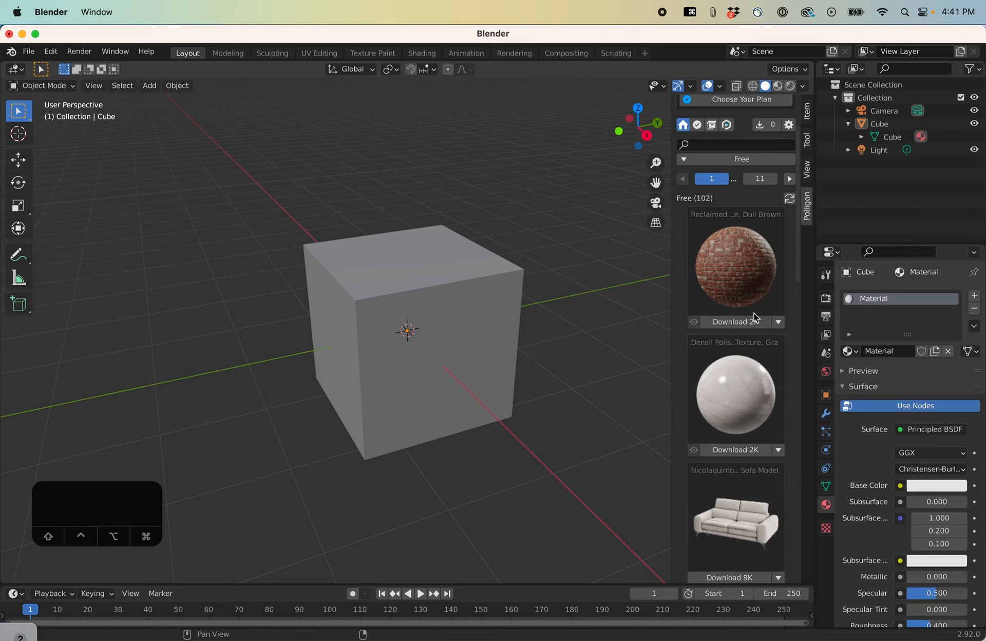
# Download the free reclaimed dull brown brick texture at 2K and review the download resolutions for the Denali texture.
pyautogui.click(745, 324)
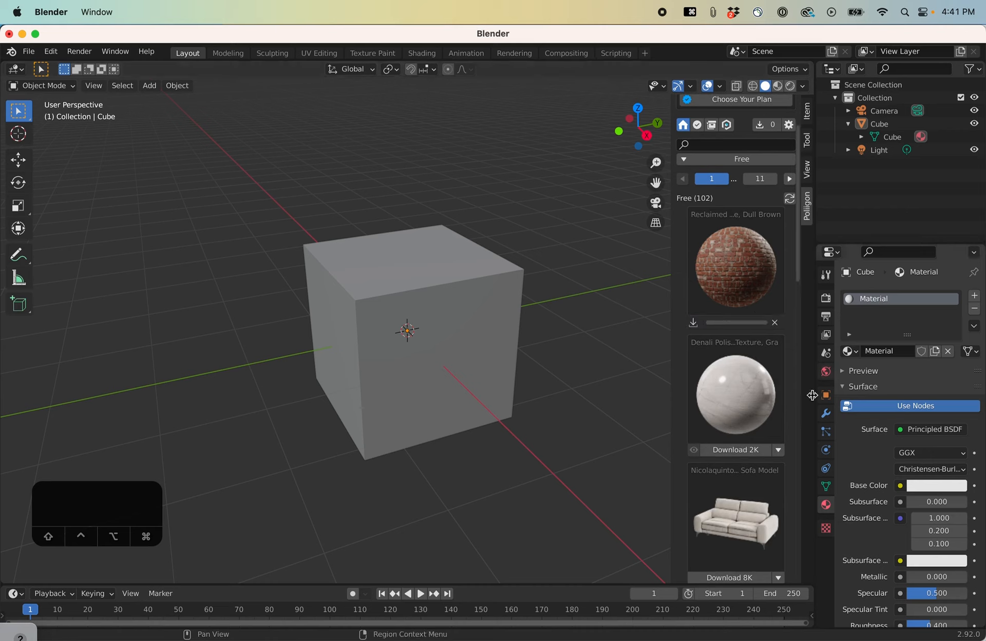
pyautogui.click(779, 450)
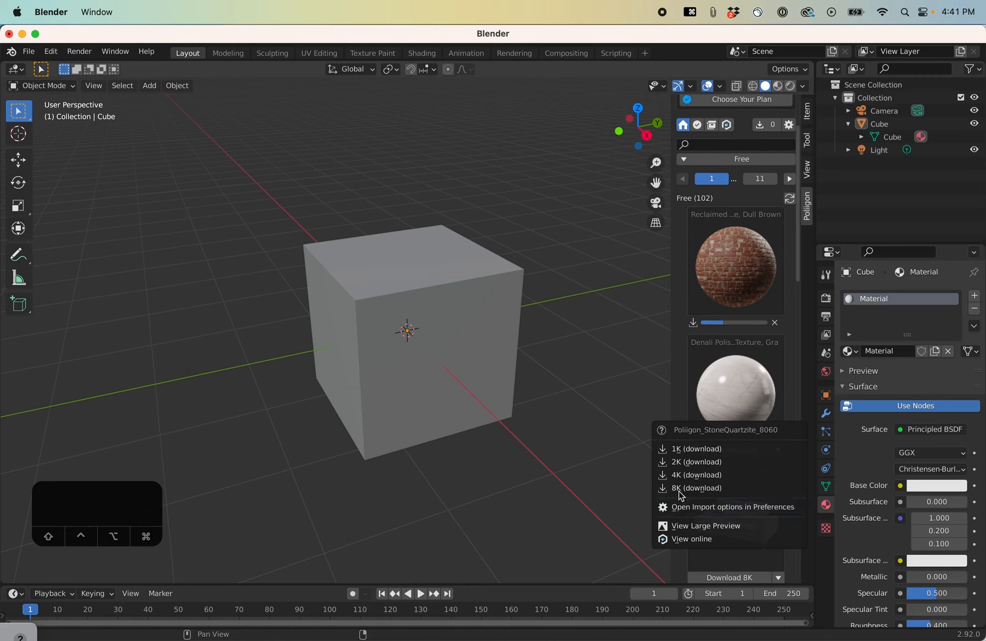
pyautogui.click(693, 461)
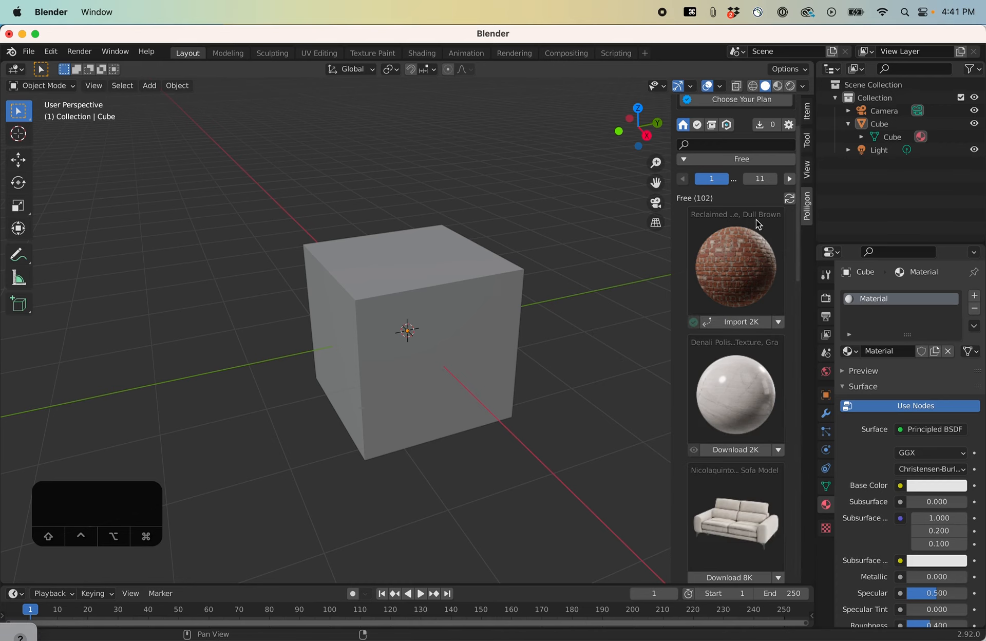
# Apply the 2K reclaimed brick material to the cube and view it in Material Preview shading.
pyautogui.click(740, 322)
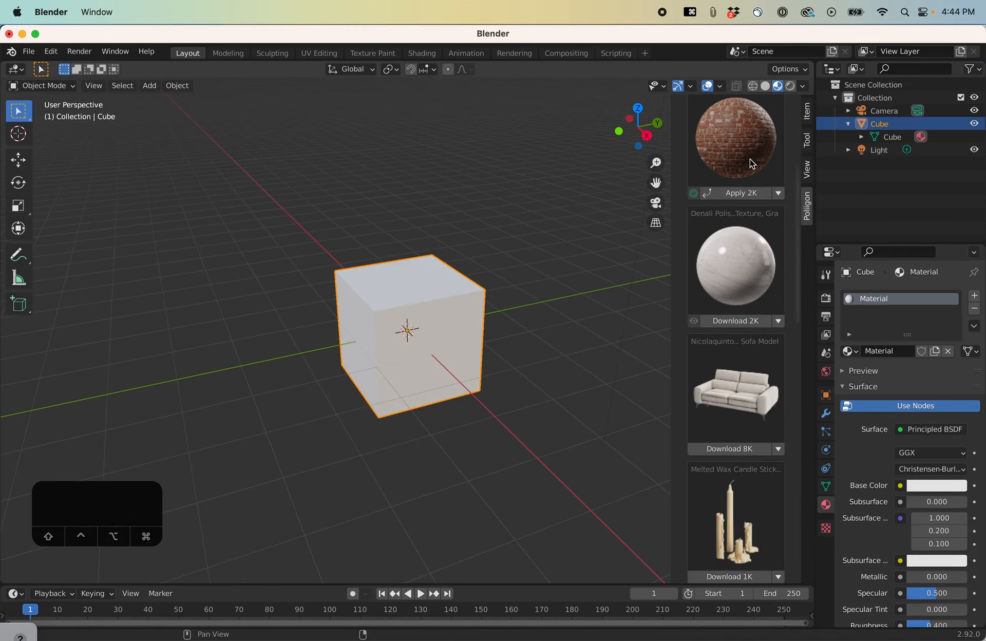
pyautogui.scroll(-1, 734, 187)
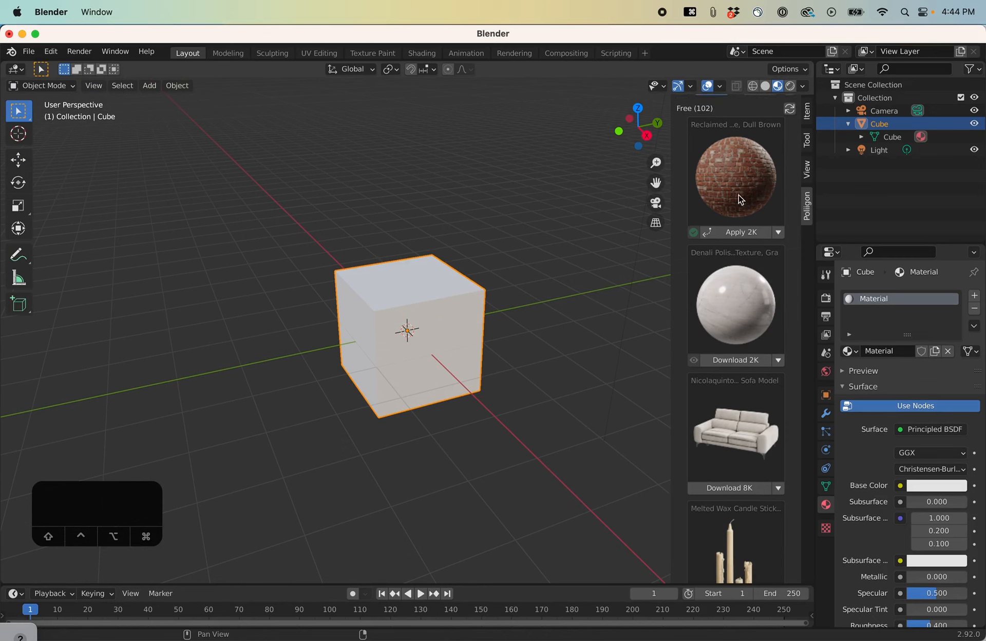
pyautogui.click(747, 220)
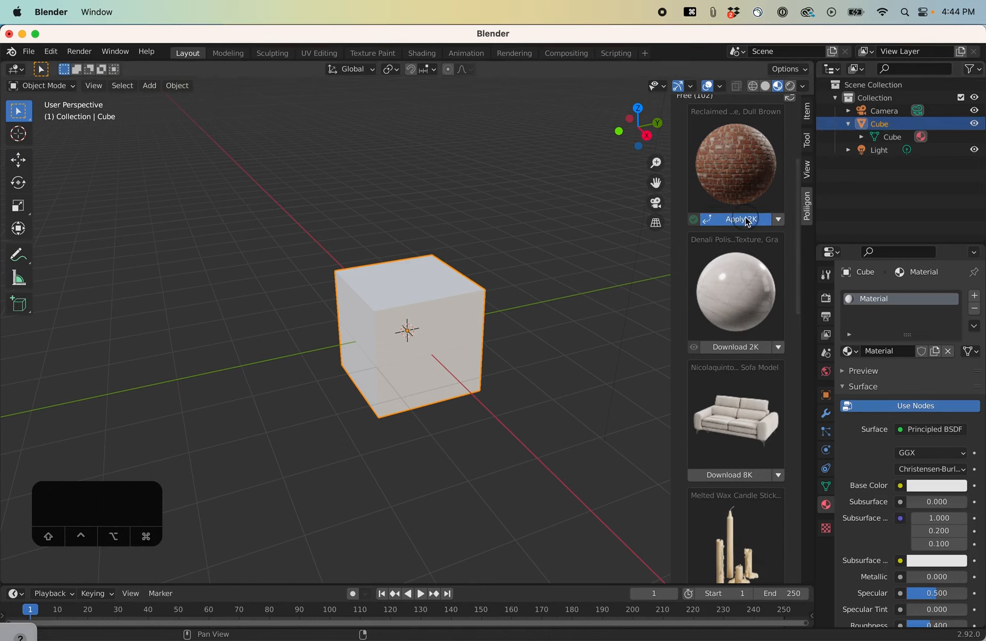
pyautogui.click(765, 87)
pyautogui.click(777, 85)
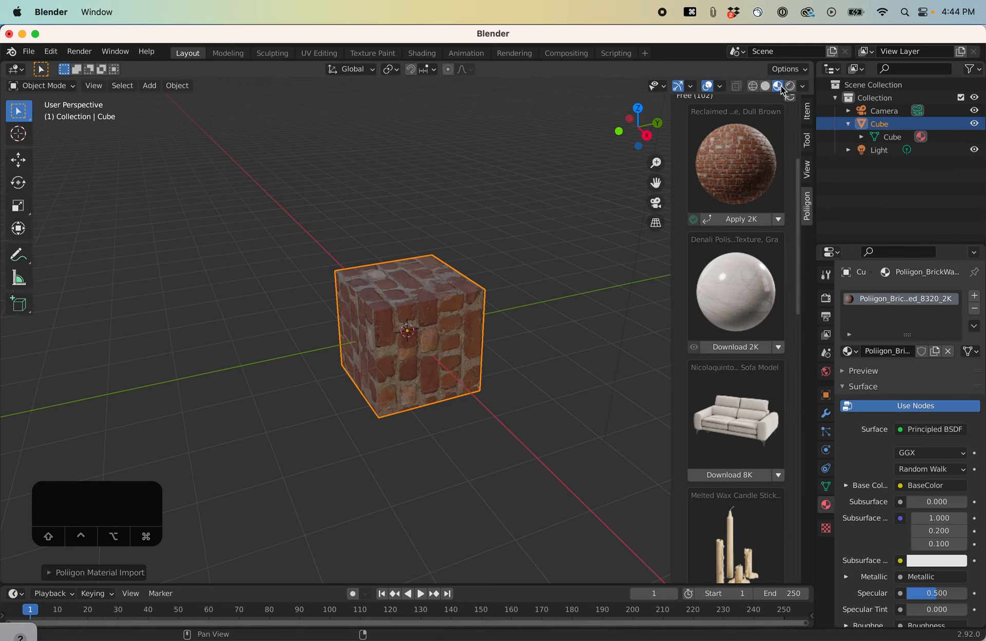
pyautogui.moveTo(385, 395); pyautogui.dragTo(408, 356, button='middle')
# Look through the rest of the first page of free Poliigon assets and the second page.
pyautogui.scroll(-15, 734, 513)
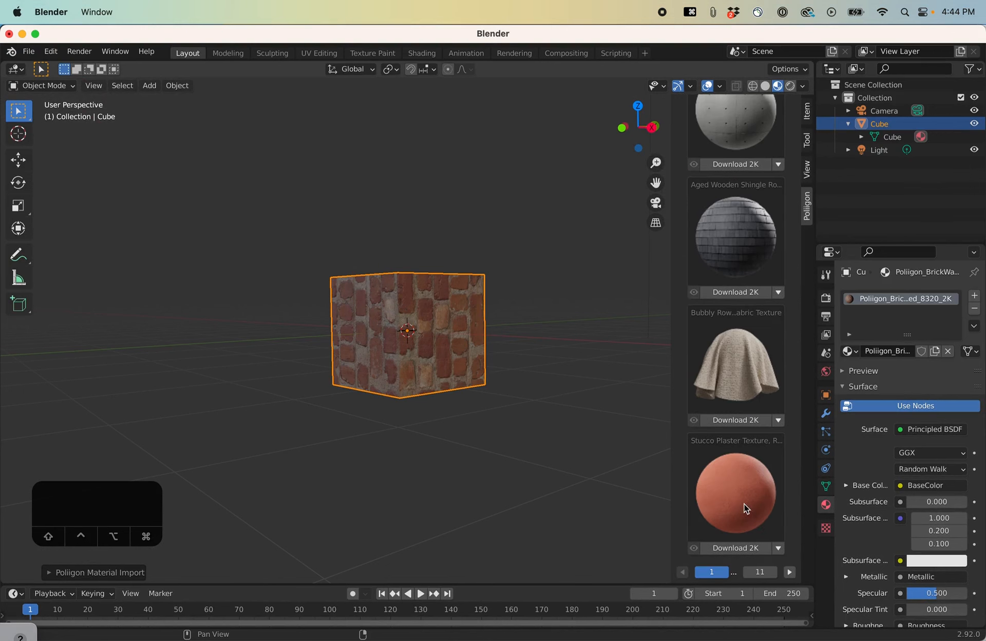
pyautogui.click(789, 572)
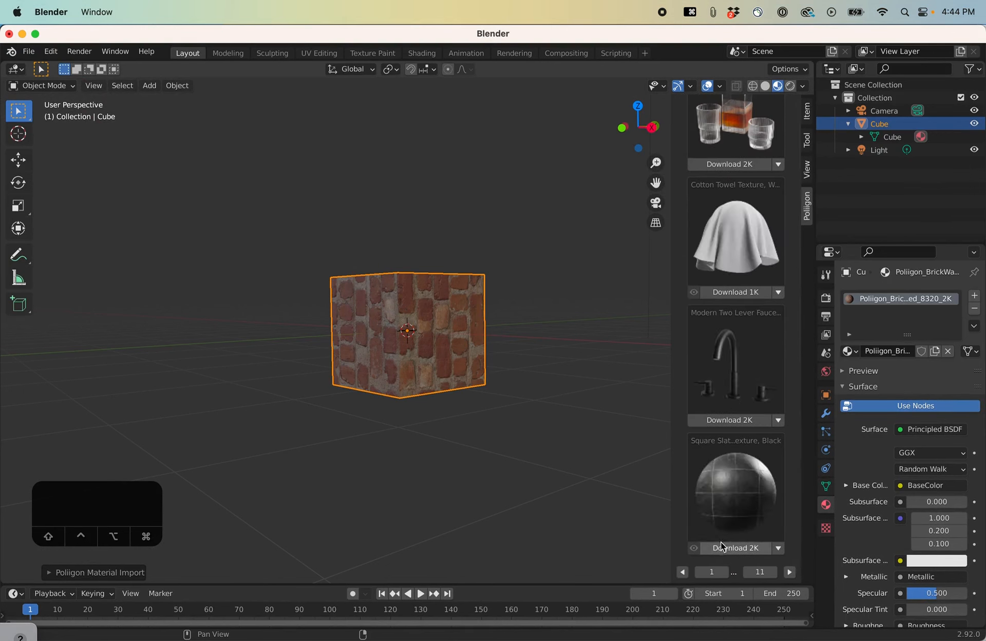
pyautogui.scroll(15, 719, 543)
pyautogui.scroll(-15, 728, 477)
pyautogui.scroll(-3, 744, 610)
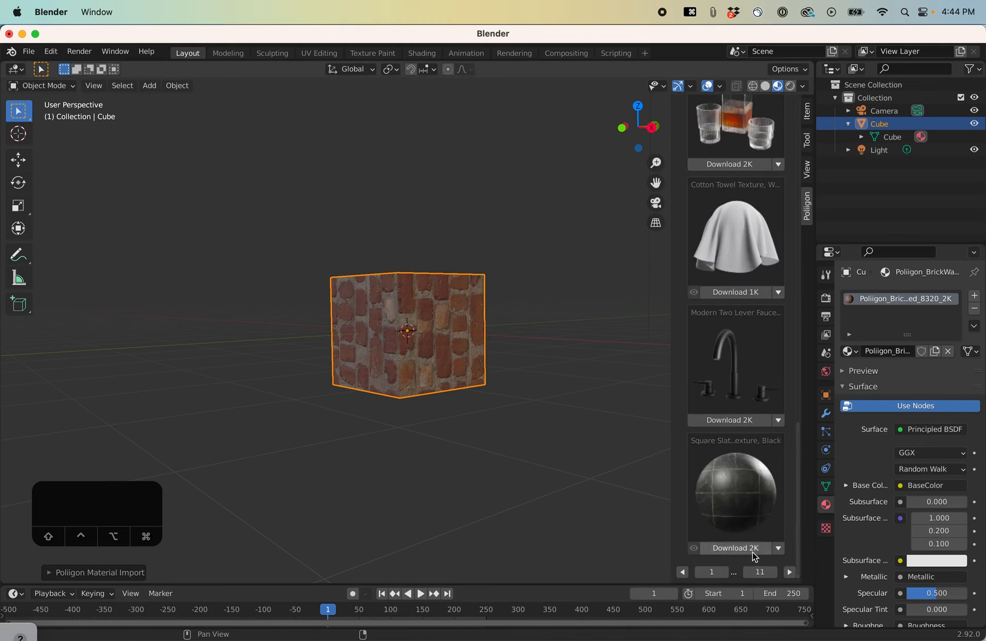
# Open the Shading workspace and examine how the brick material's image textures connect to the Principled BSDF node.
pyautogui.click(433, 57)
pyautogui.scroll(2, 301, 531)
pyautogui.scroll(-5, 301, 531)
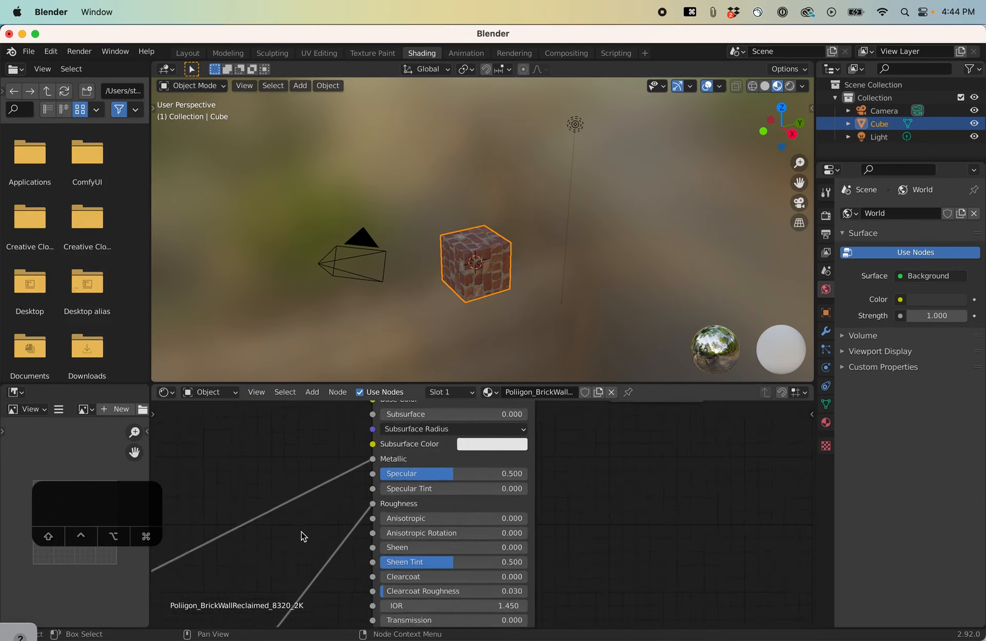
pyautogui.scroll(-3, 301, 534)
pyautogui.moveTo(308, 570); pyautogui.dragTo(394, 525, button='middle')
pyautogui.scroll(-1, 479, 486)
pyautogui.scroll(4, 481, 490)
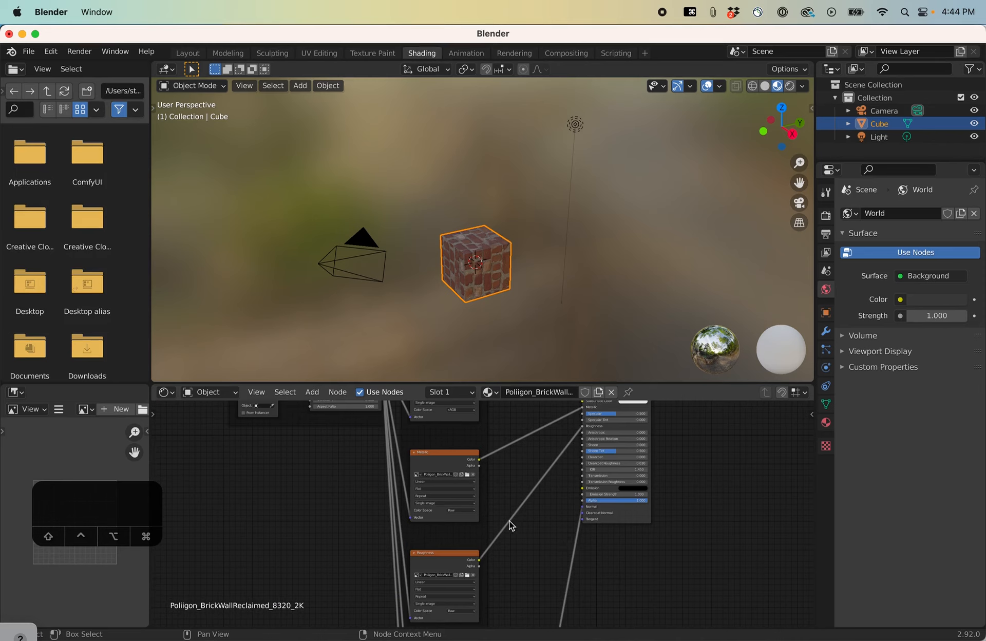
pyautogui.scroll(2, 508, 522)
pyautogui.scroll(-6, 550, 523)
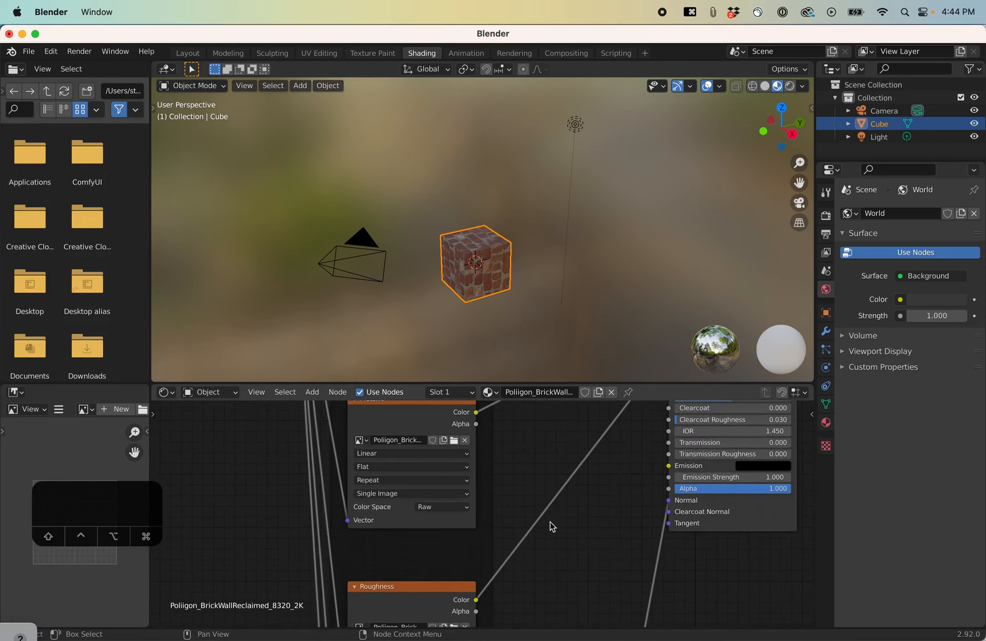
pyautogui.scroll(1, 540, 529)
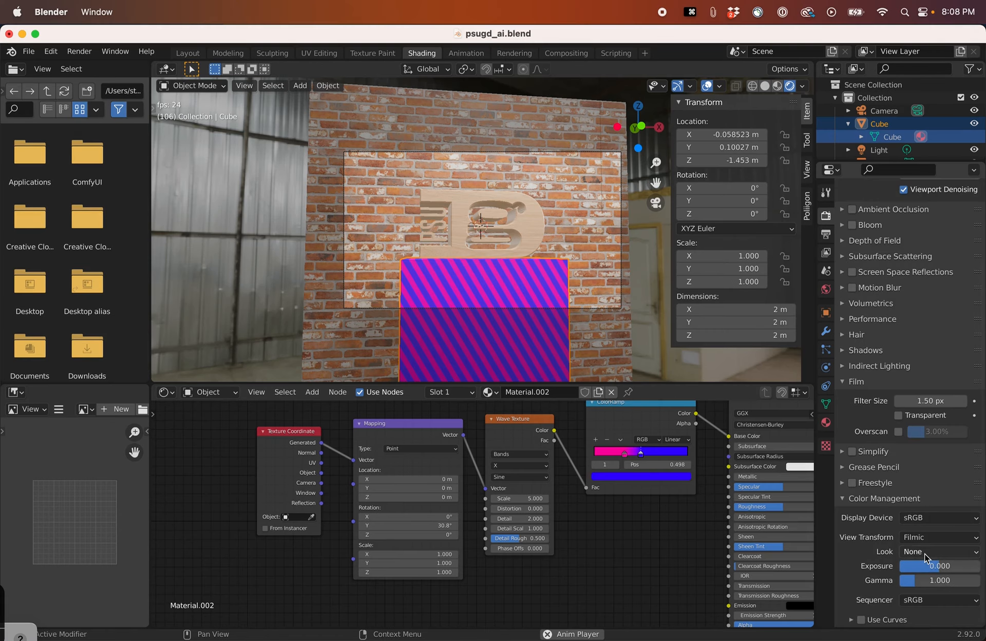
# Set the color management Look to High Contrast in the render properties of psugd_ai.blend.
pyautogui.click(925, 553)
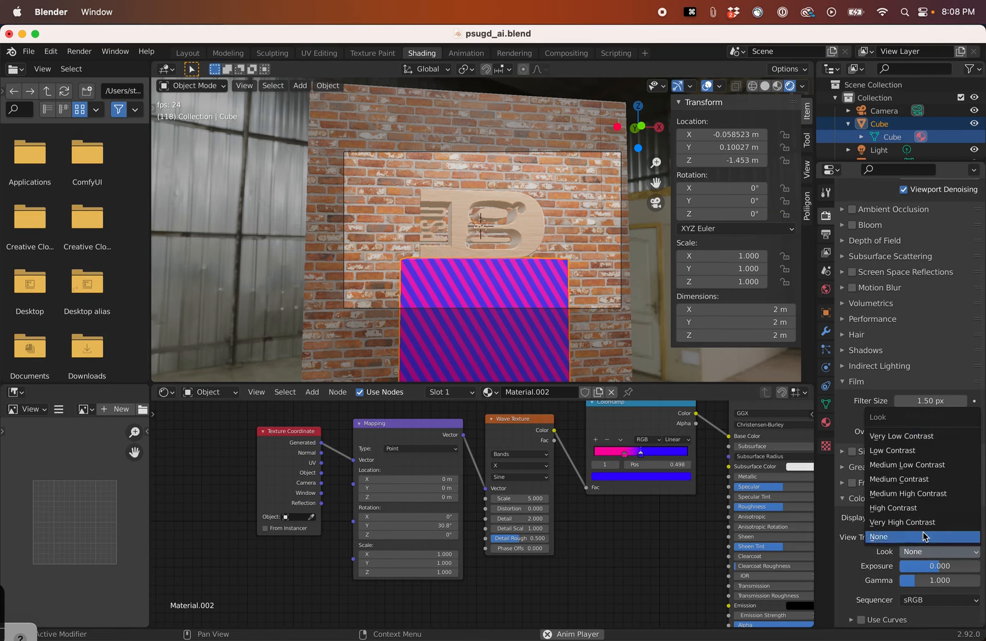
pyautogui.click(915, 508)
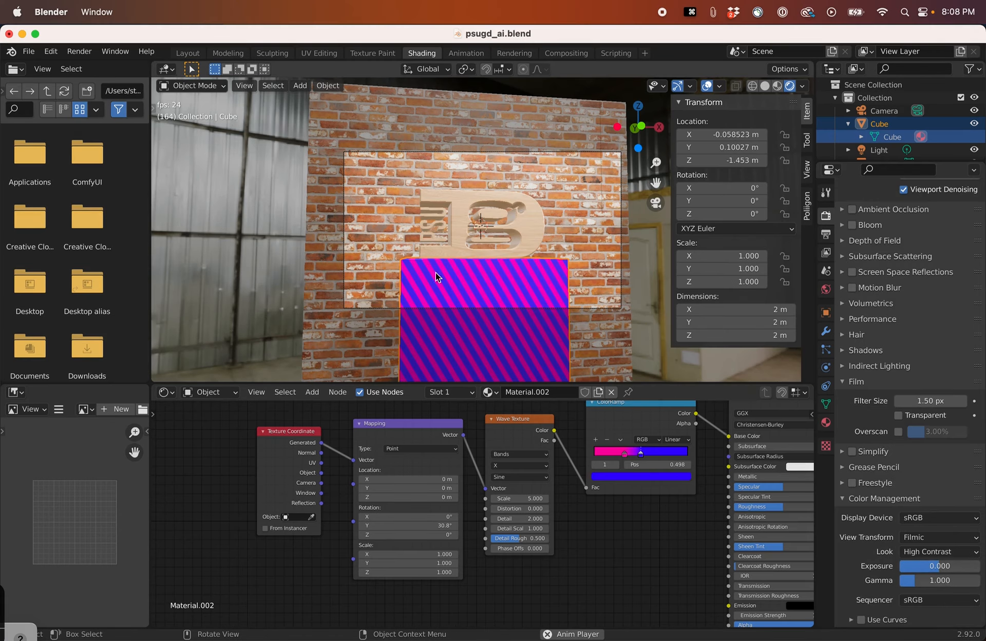
pyautogui.scroll(4, 502, 308)
pyautogui.scroll(3, 442, 222)
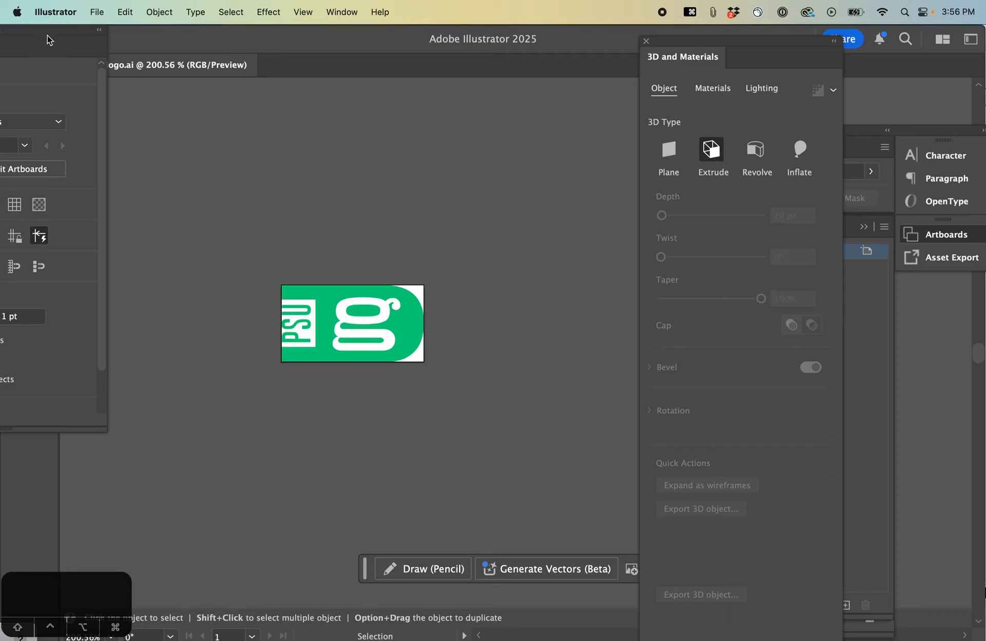
# Switch to Illustrator, clear away the floating panel covering the tools in psugdlogo.ai and examine the logo artwork.
pyautogui.moveTo(47, 35); pyautogui.dragTo(157, 212)
pyautogui.click(21, 209)
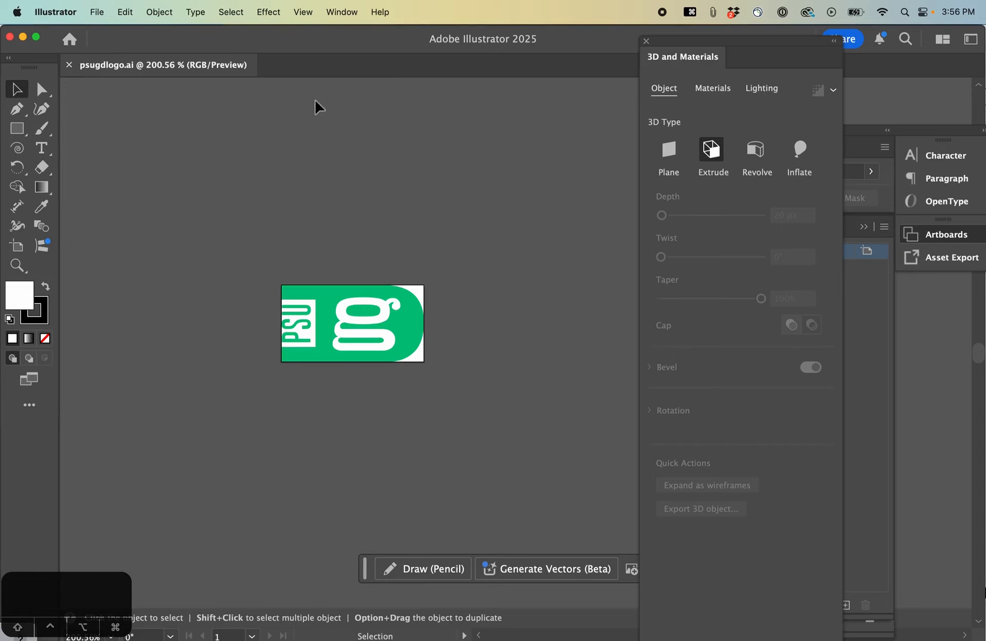
pyautogui.press('super+a')
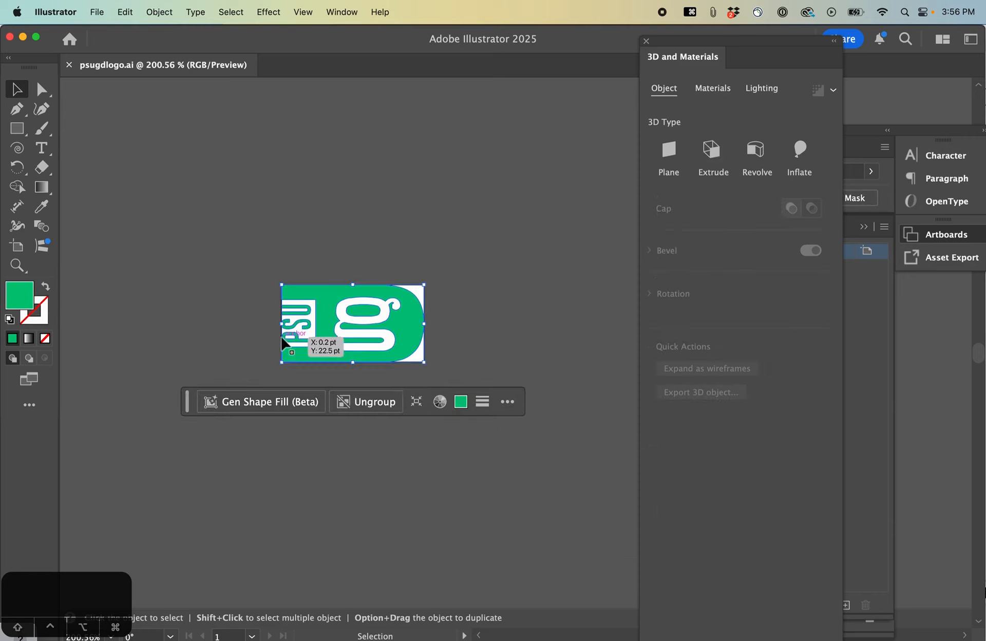
pyautogui.press('a')
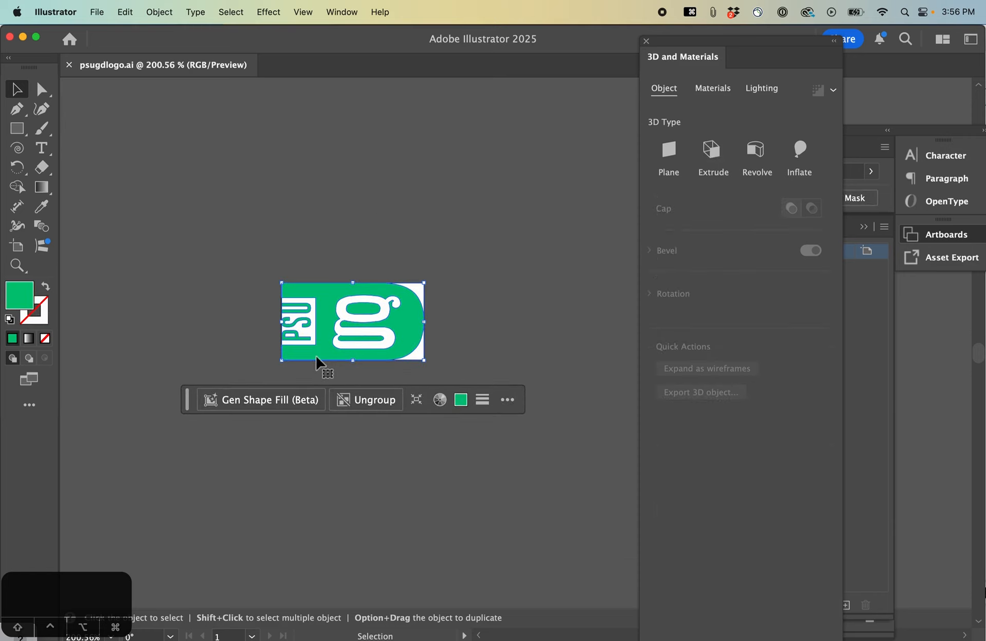
pyautogui.press('super+equal')
pyautogui.press('super+equal')
pyautogui.hscroll(4, 315, 355)
pyautogui.scroll(-1, 315, 356)
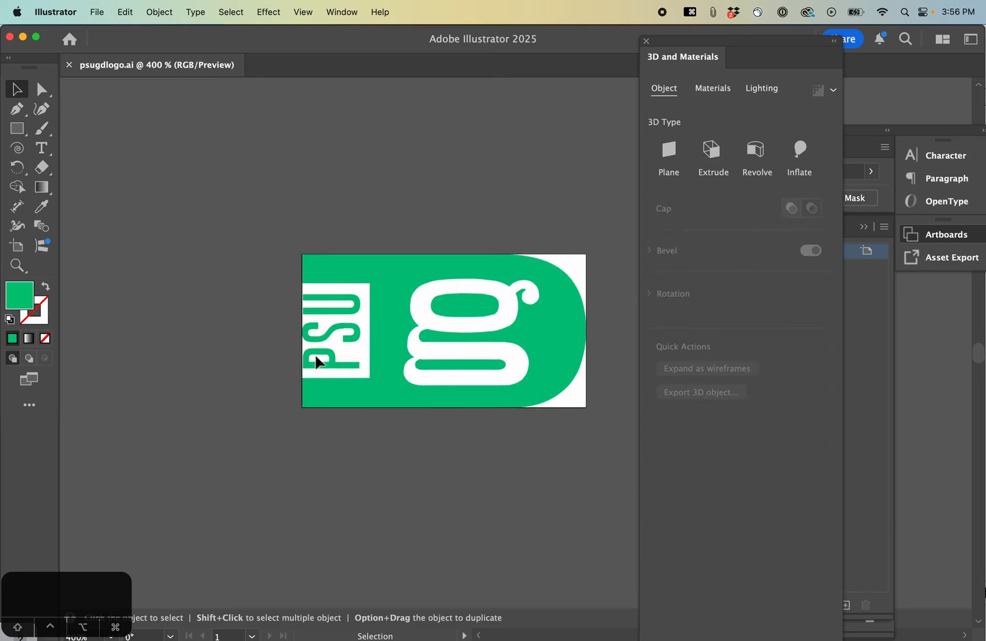
pyautogui.click(314, 224)
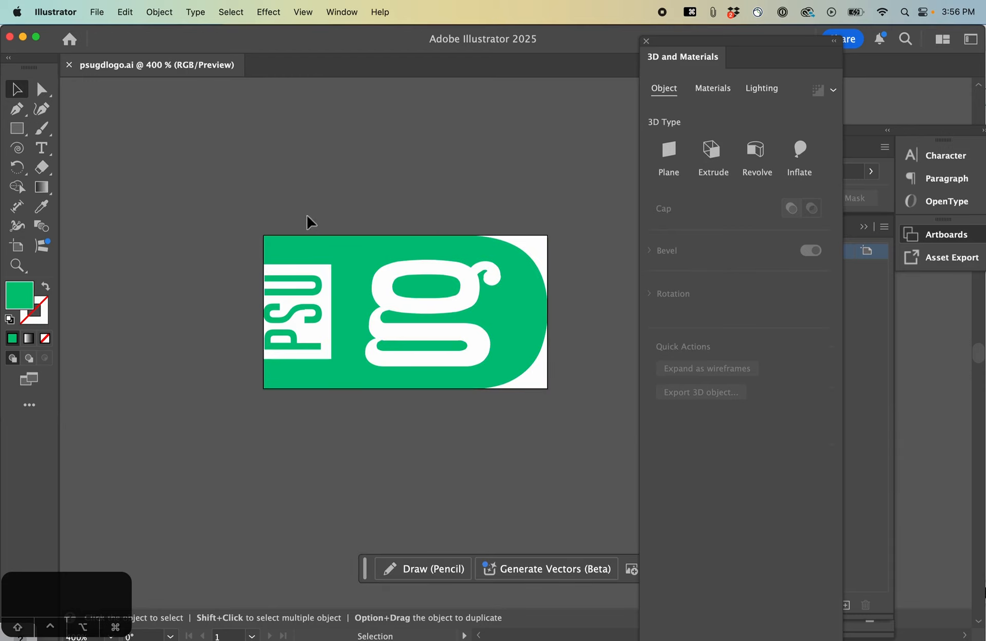
# Select the whole PSU logo and apply the Extrude 3D type to it.
pyautogui.click(333, 250)
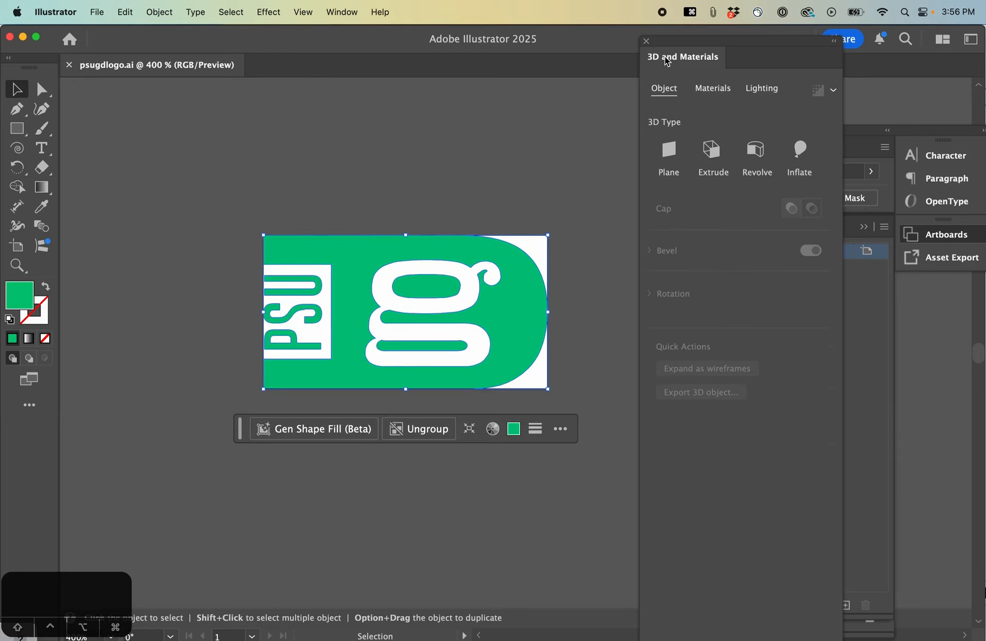
pyautogui.click(337, 13)
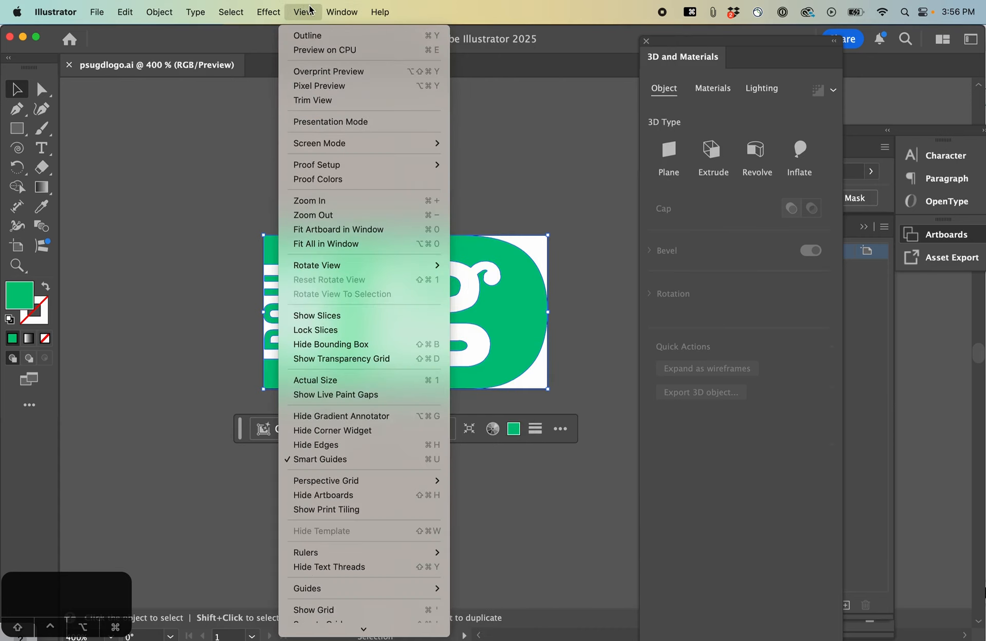
pyautogui.moveTo(261, 11)
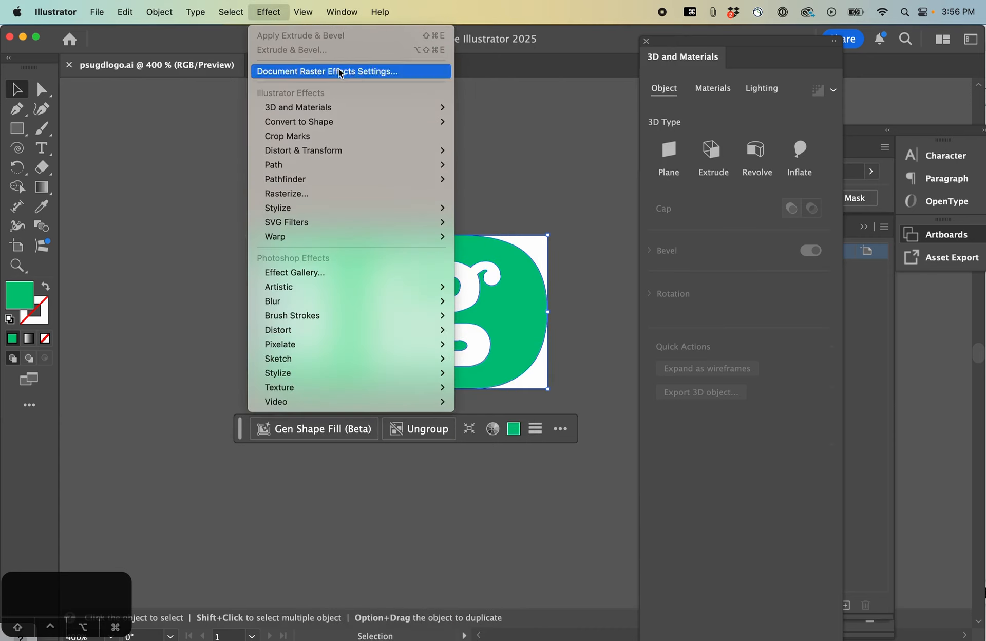
pyautogui.moveTo(308, 113)
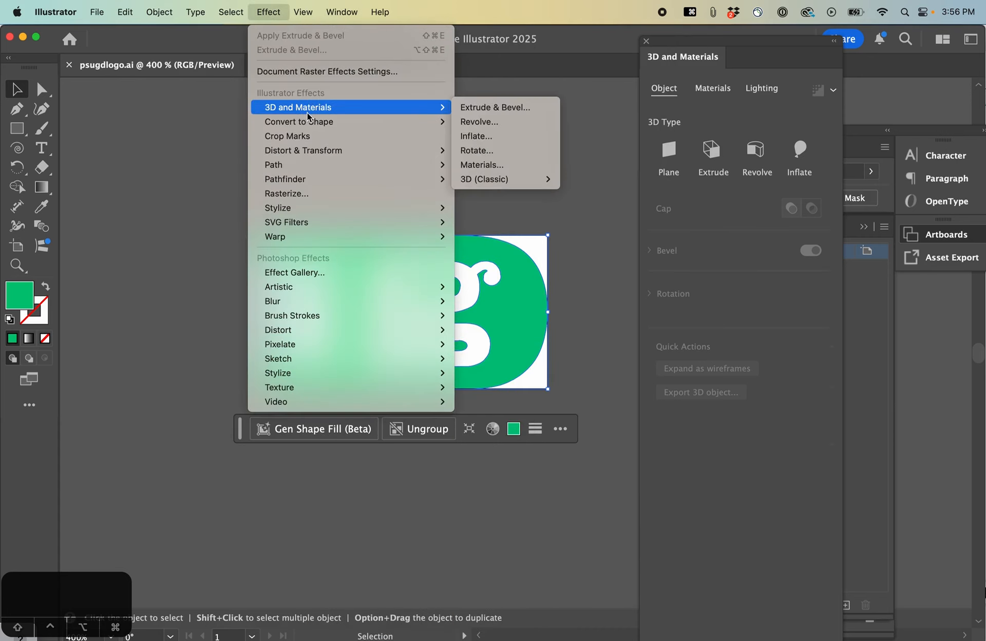
pyautogui.click(717, 120)
pyautogui.click(716, 153)
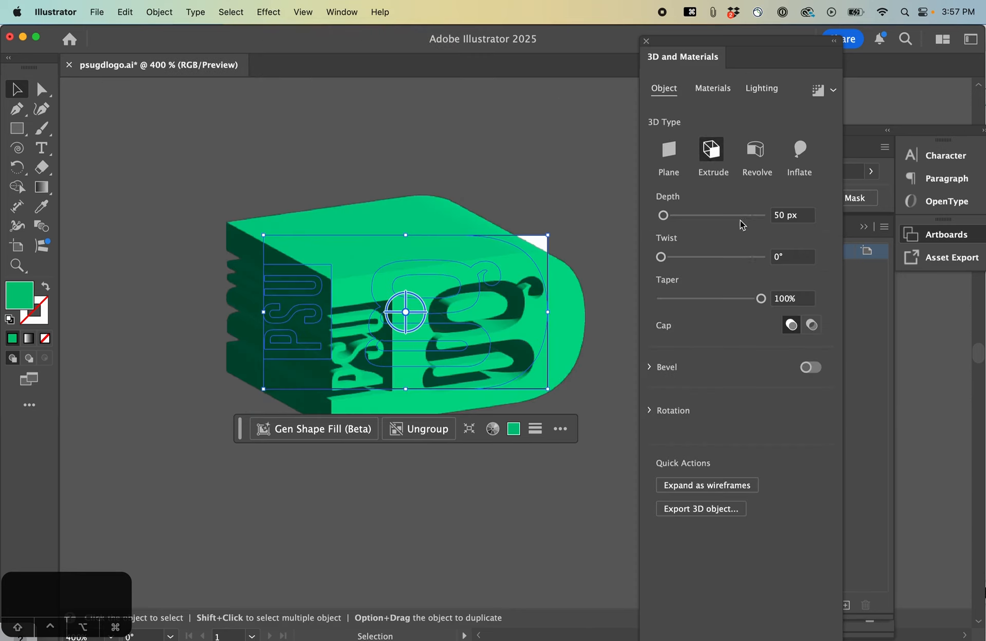
# Set the logo's extrusion depth to 20 px.
pyautogui.click(804, 215)
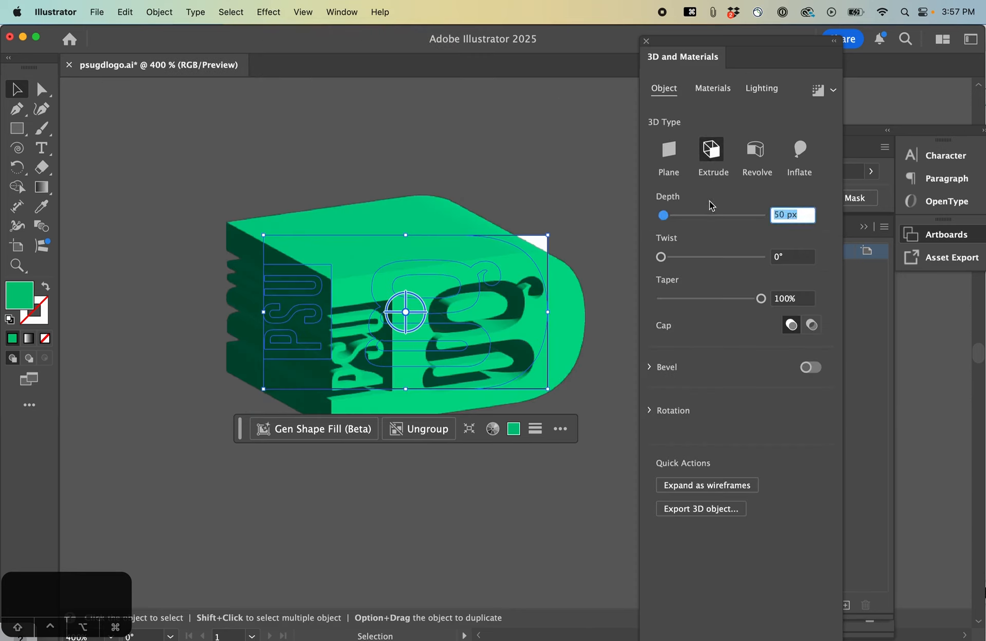
pyautogui.write('20')
pyautogui.press('Return')
pyautogui.moveTo(365, 300); pyautogui.dragTo(398, 271)
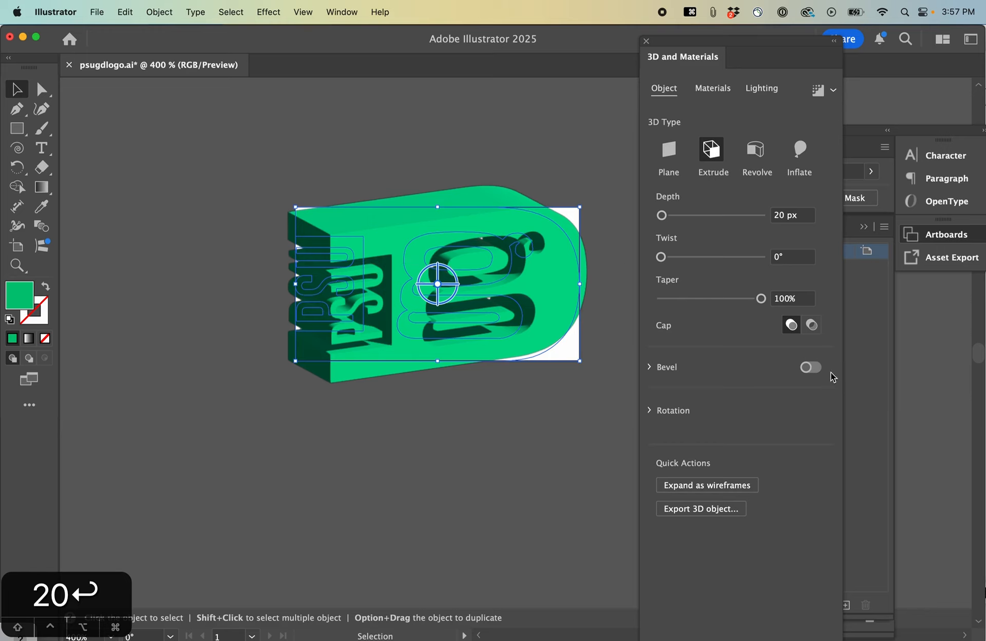
# Turn on a Classic bevel on both sides of the extruded logo with 28% width and 27% height.
pyautogui.click(812, 367)
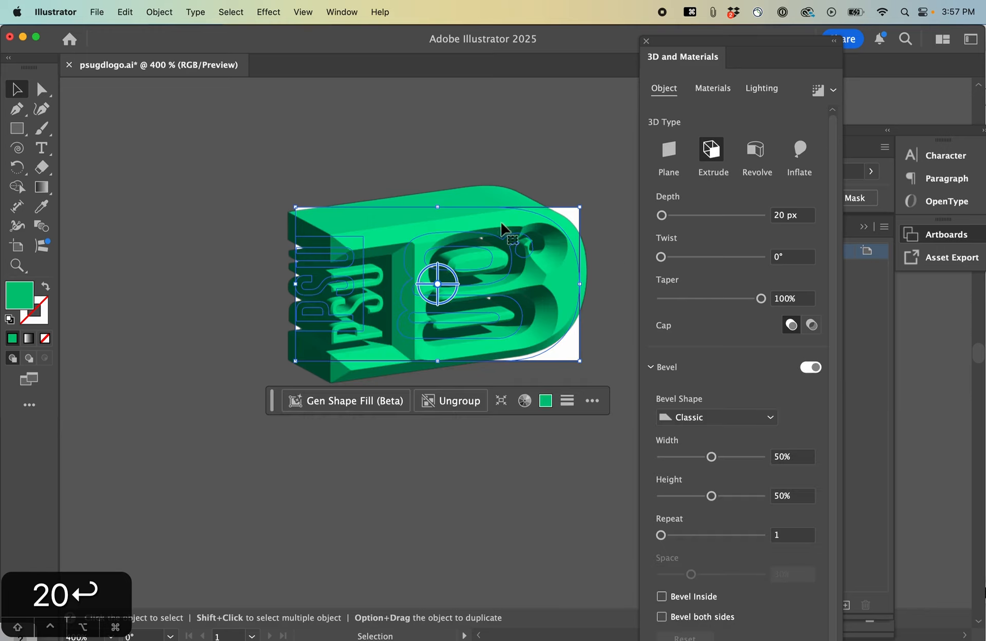
pyautogui.moveTo(711, 457); pyautogui.dragTo(682, 456)
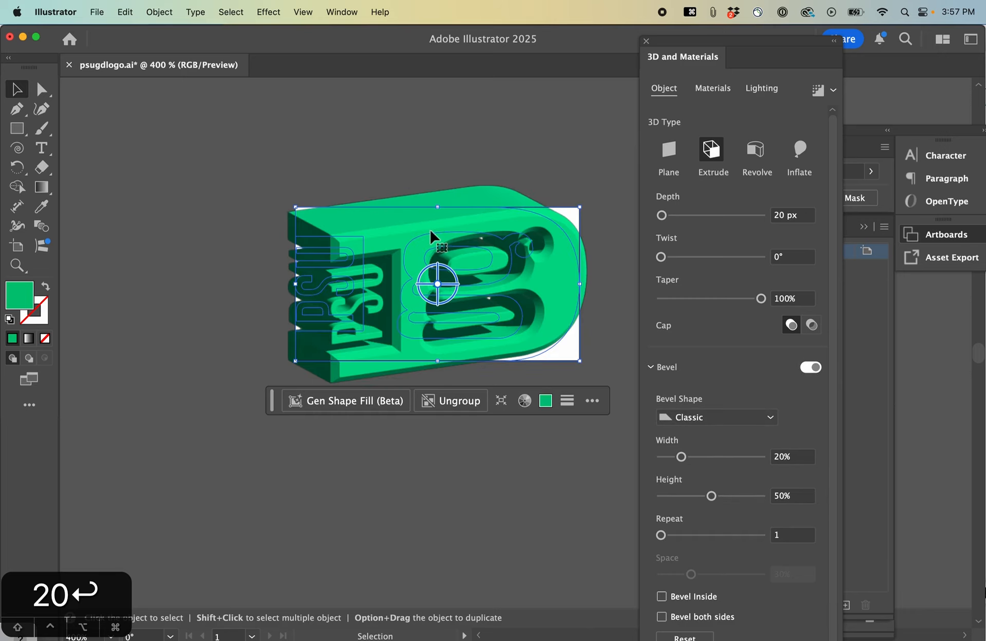
pyautogui.moveTo(711, 497); pyautogui.dragTo(691, 496)
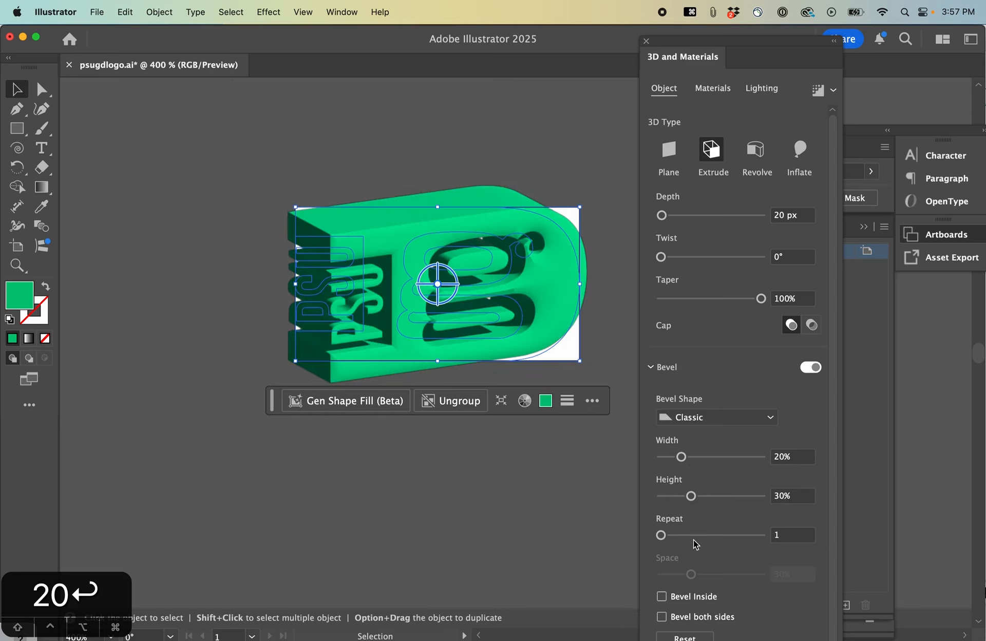
pyautogui.moveTo(659, 534); pyautogui.dragTo(661, 535)
pyautogui.moveTo(682, 462); pyautogui.dragTo(689, 457)
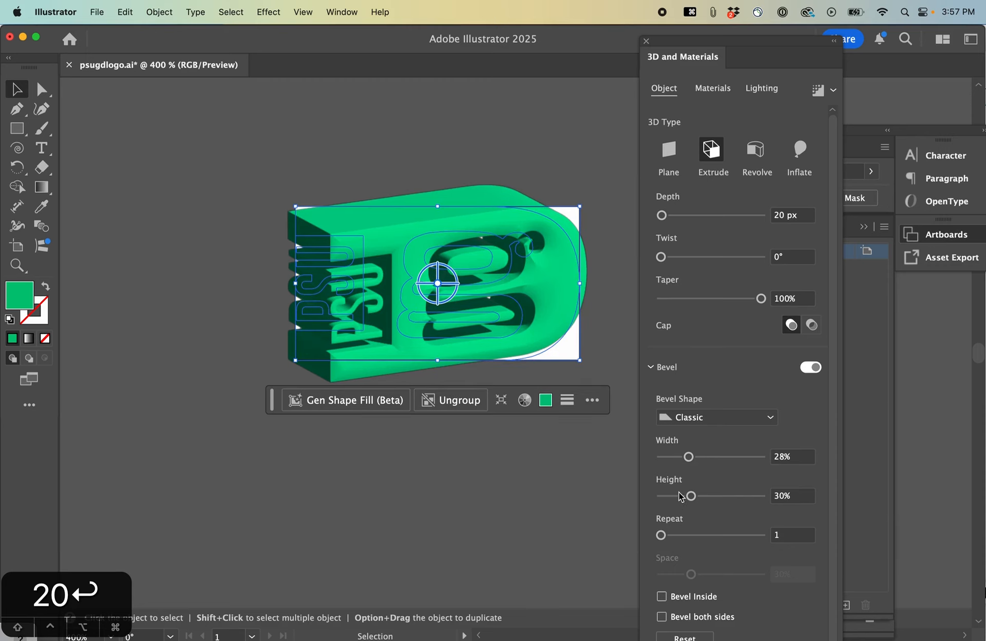
pyautogui.moveTo(692, 503); pyautogui.dragTo(692, 514)
pyautogui.scroll(-3, 710, 558)
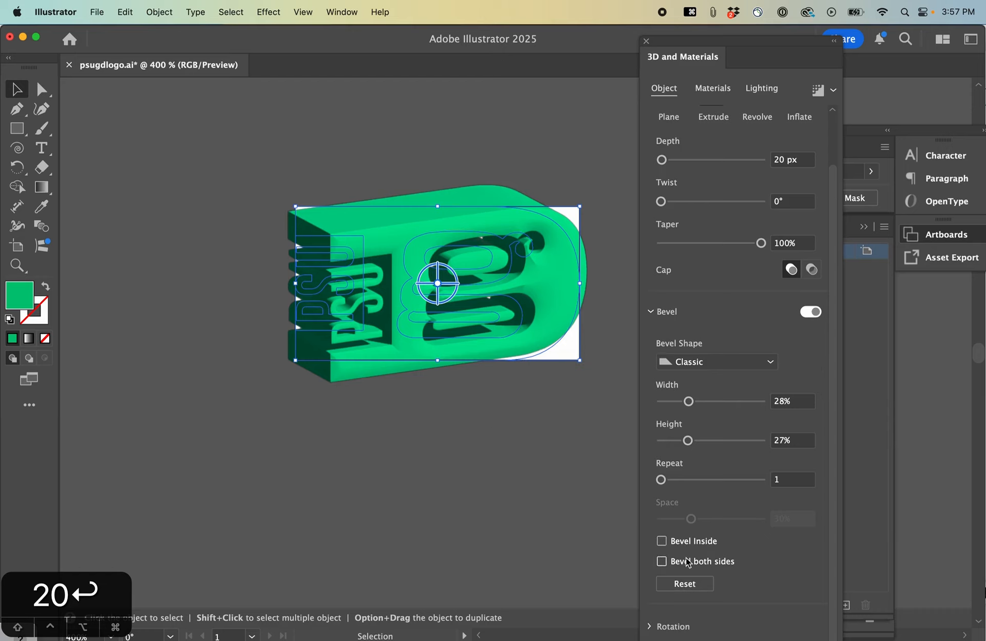
pyautogui.click(662, 561)
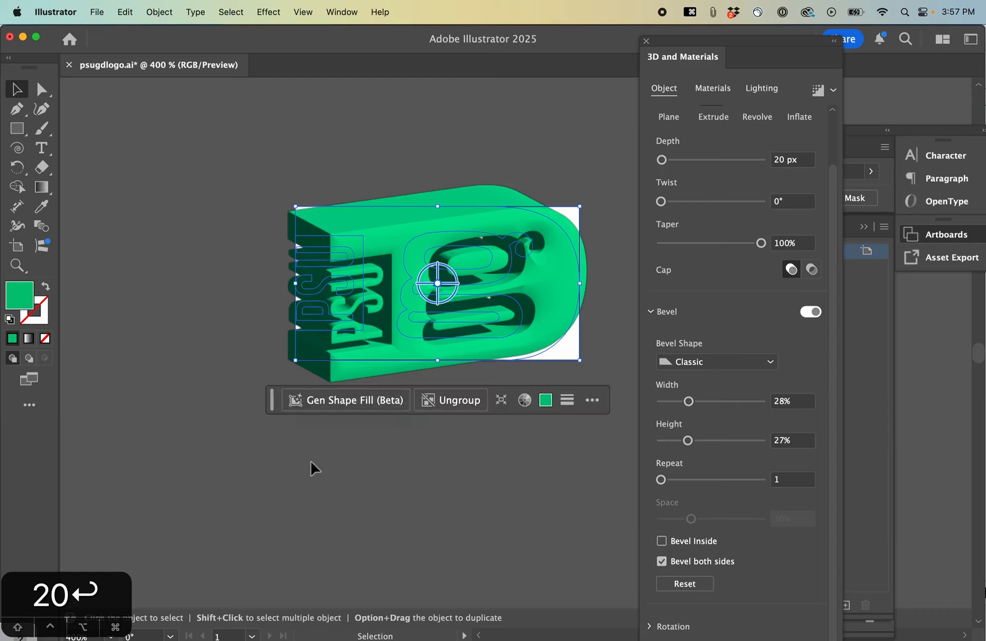
# Inspect the beveled logo up close and set its bevel width to 7% and bevel height to 53%.
pyautogui.click(312, 429)
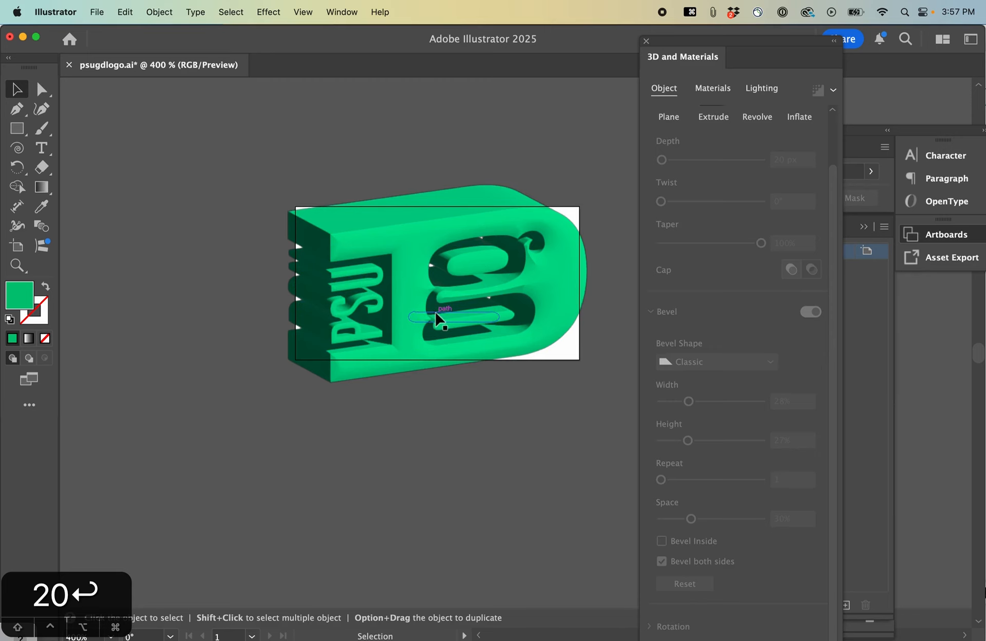
pyautogui.press('super+equal')
pyautogui.press('super+equal')
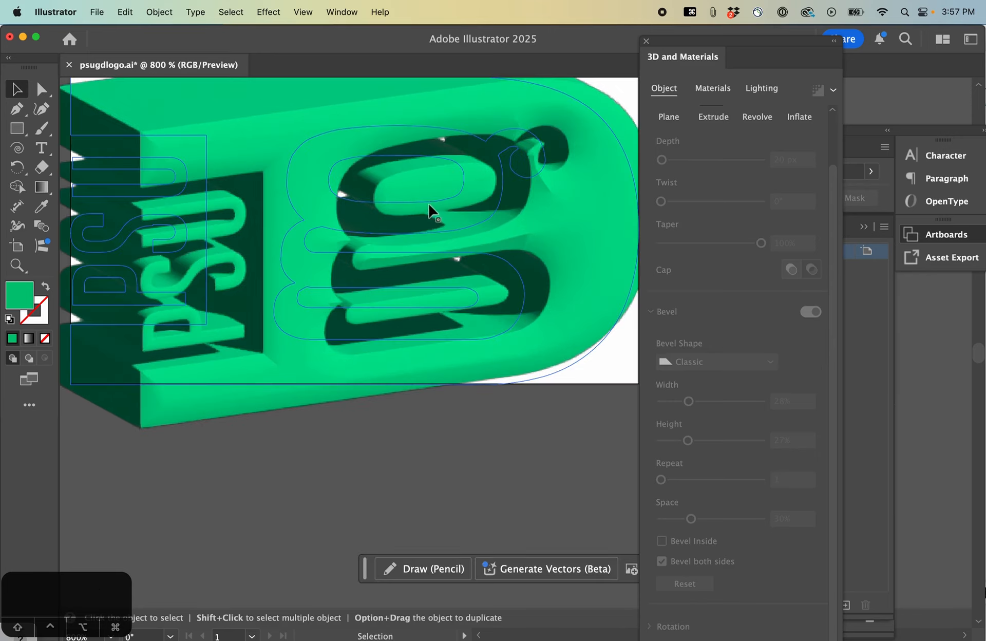
pyautogui.click(442, 318)
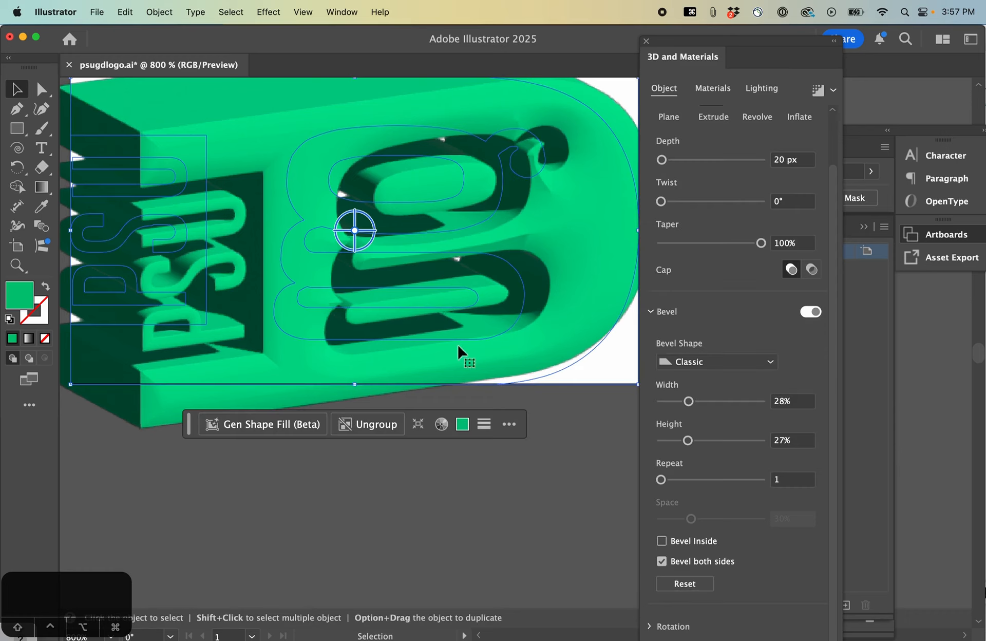
pyautogui.moveTo(686, 401); pyautogui.dragTo(677, 402)
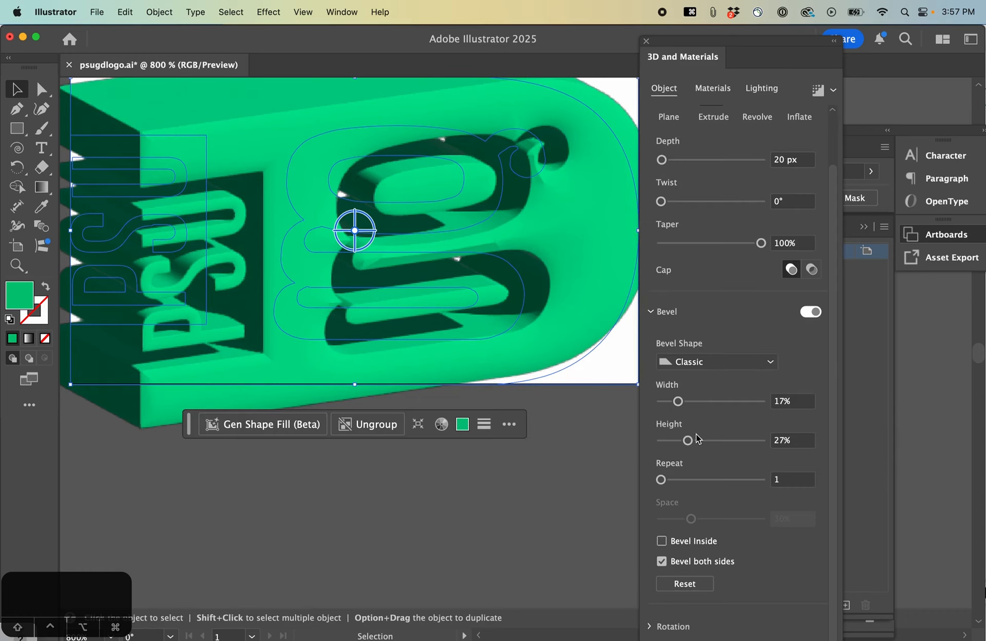
pyautogui.moveTo(691, 442); pyautogui.dragTo(714, 441)
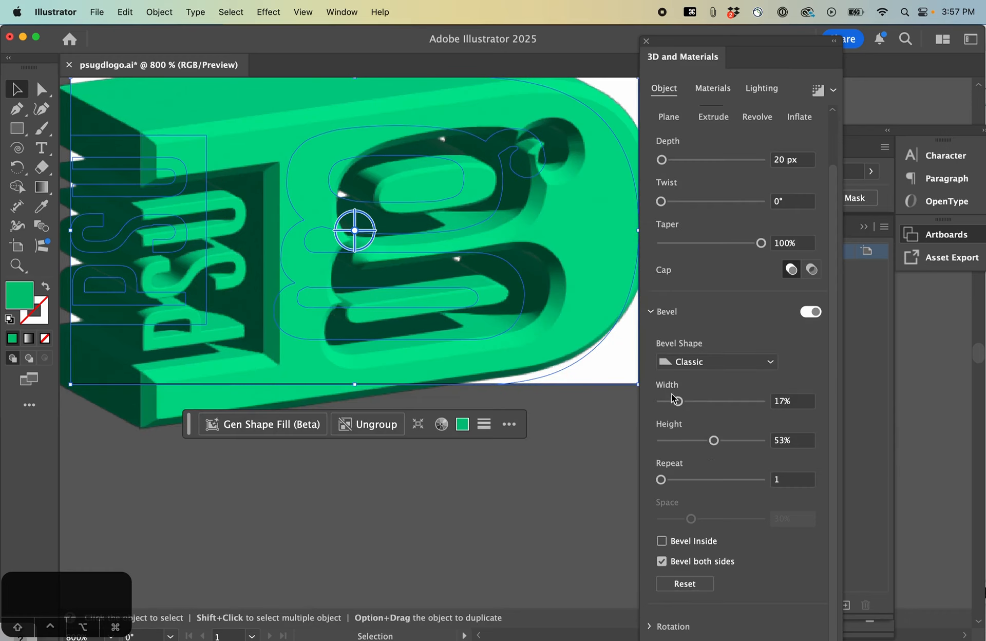
pyautogui.moveTo(677, 402); pyautogui.dragTo(667, 403)
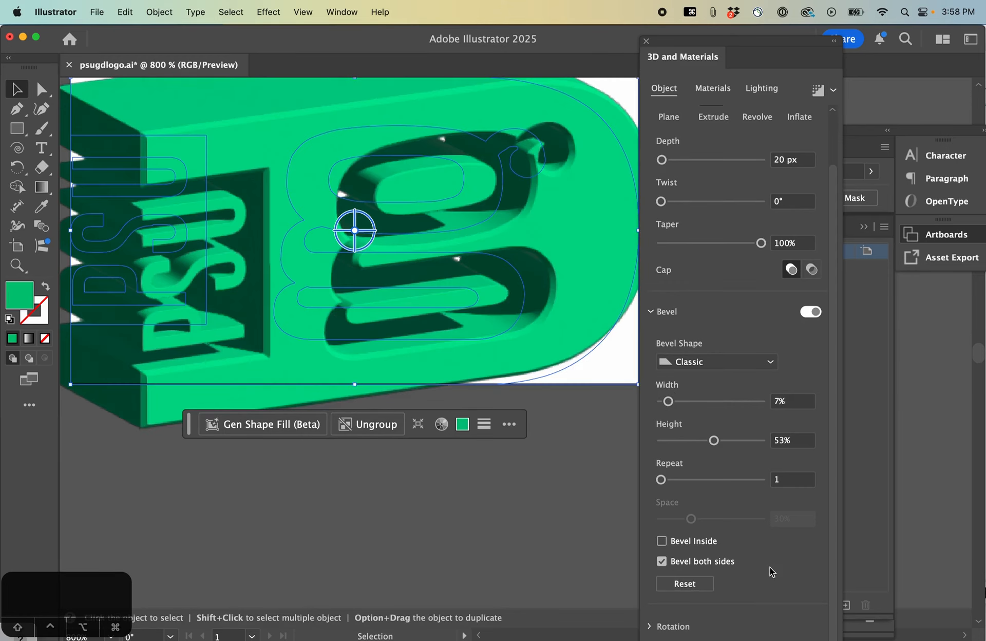
# Rotate the 3D logo around its Y axis, trying -139° and settling on 46°.
pyautogui.scroll(2, 833, 416)
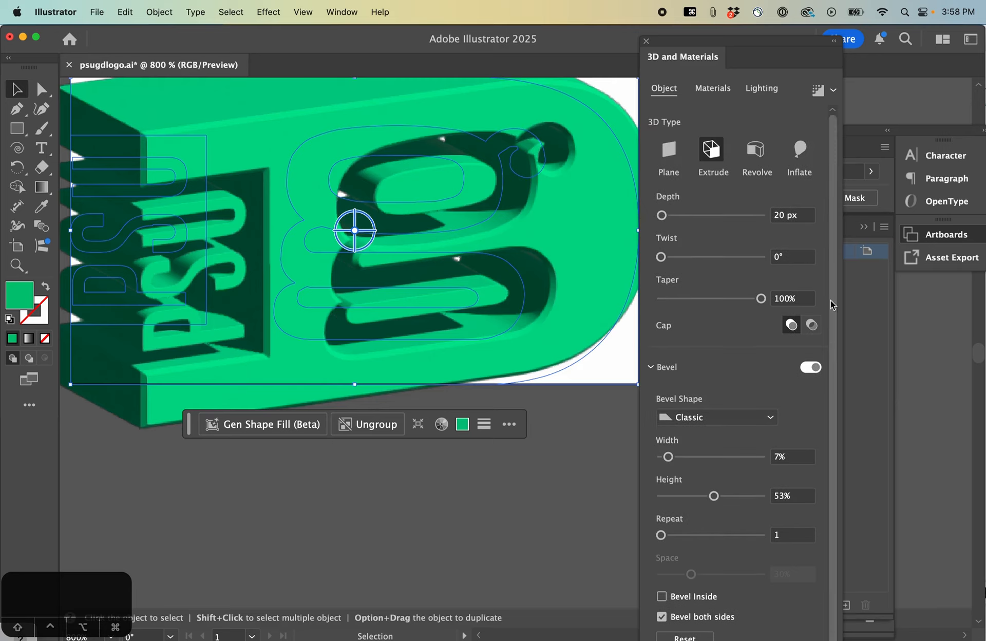
pyautogui.scroll(-2, 799, 608)
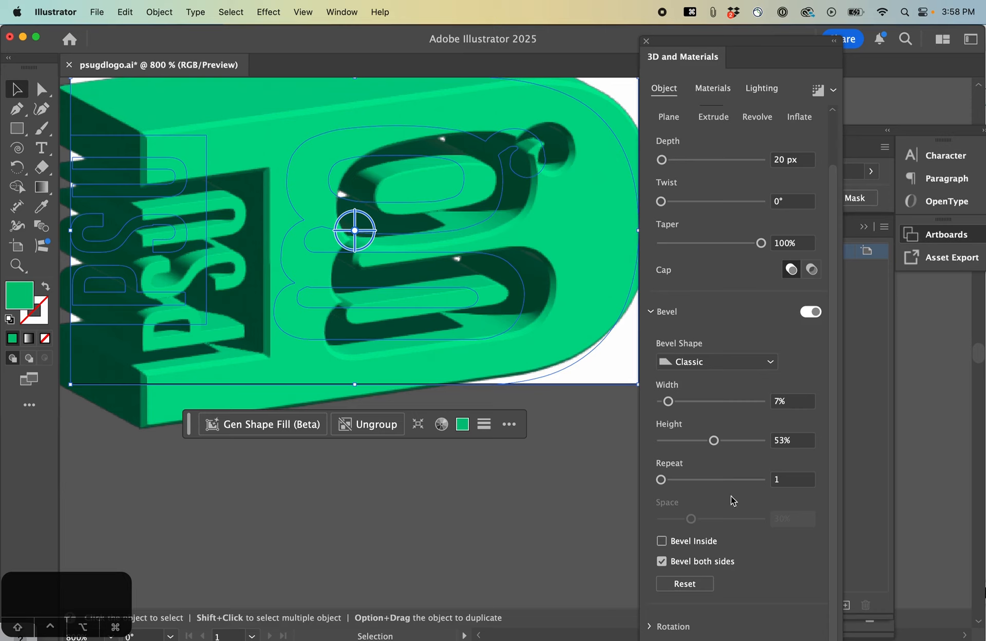
pyautogui.click(652, 627)
pyautogui.scroll(-5, 649, 603)
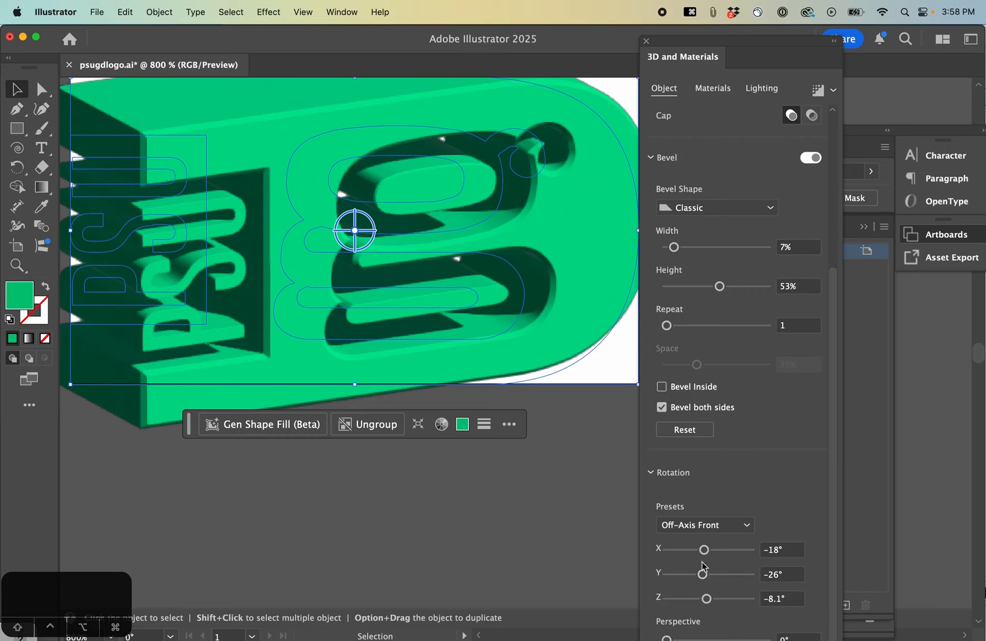
pyautogui.moveTo(702, 574); pyautogui.dragTo(678, 580)
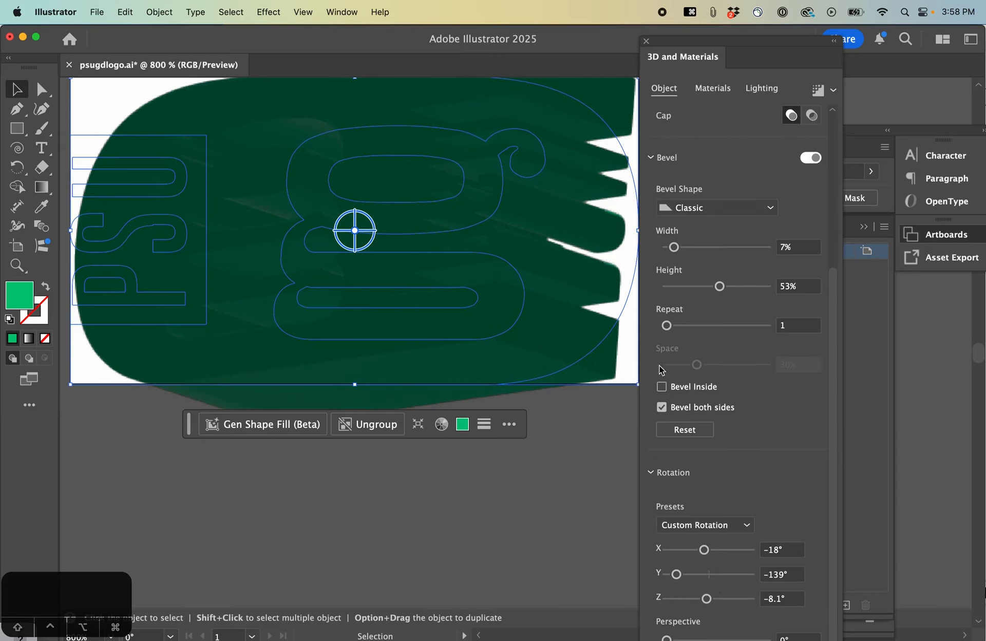
pyautogui.moveTo(678, 575); pyautogui.dragTo(720, 575)
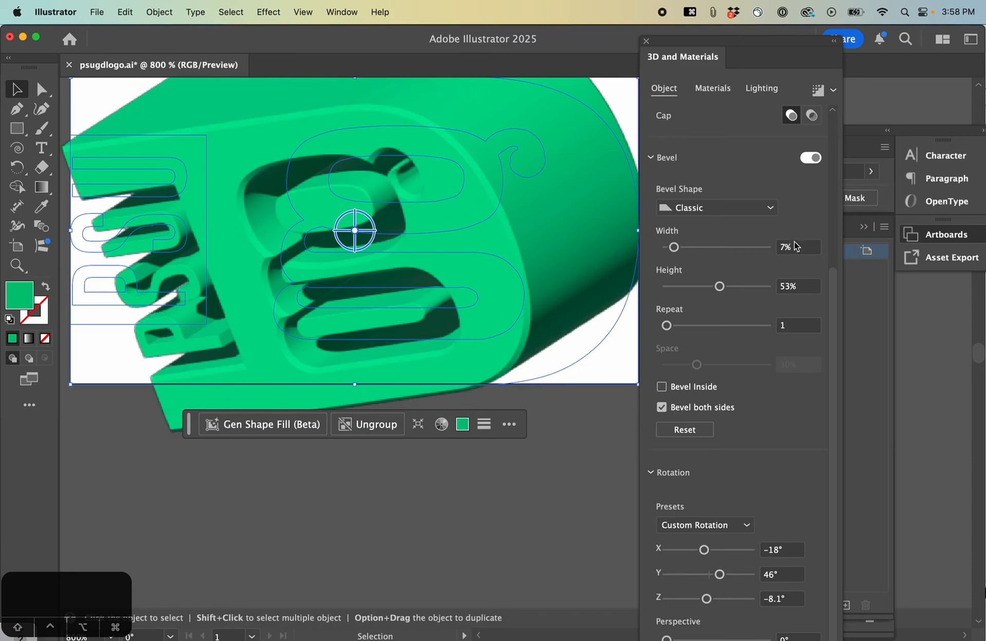
# Move the 3D and Materials panel slightly higher, try to lengthen it, and collapse its Rotation settings.
pyautogui.moveTo(765, 53); pyautogui.dragTo(758, 4)
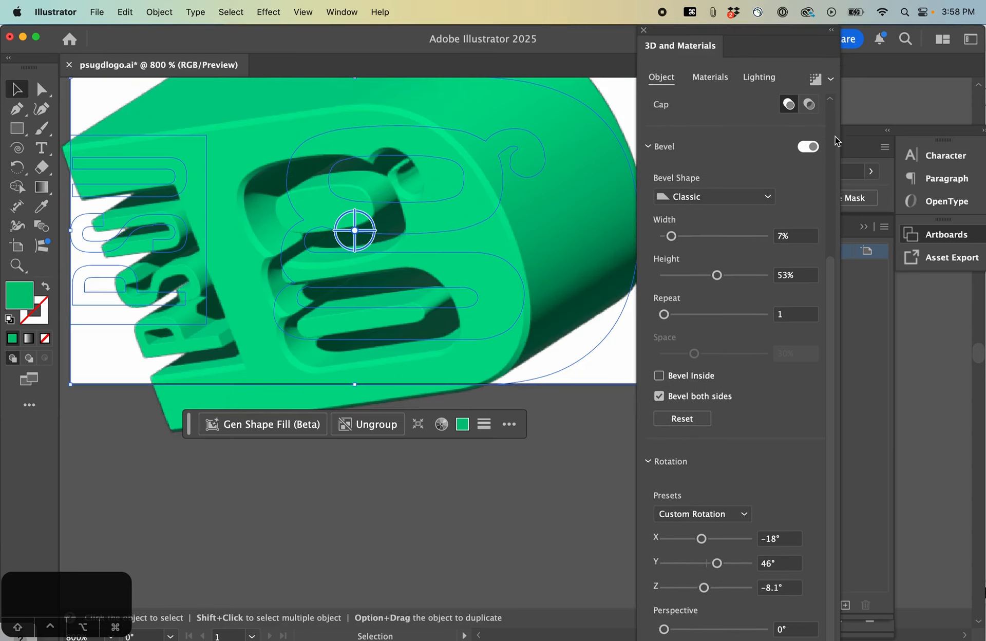
pyautogui.moveTo(831, 268); pyautogui.dragTo(809, 618)
pyautogui.scroll(5, 796, 567)
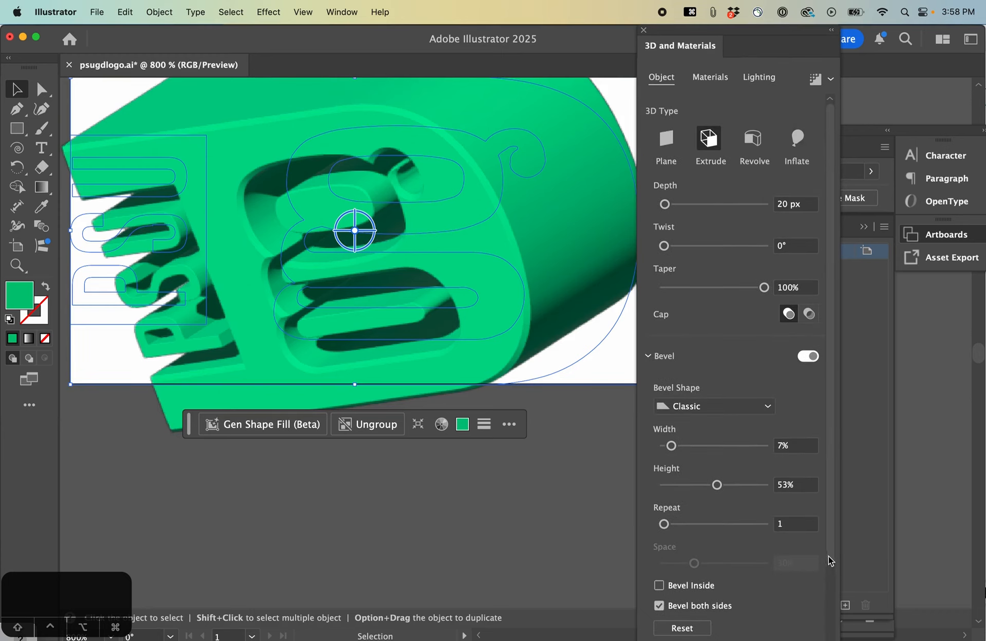
pyautogui.moveTo(832, 555); pyautogui.dragTo(837, 637)
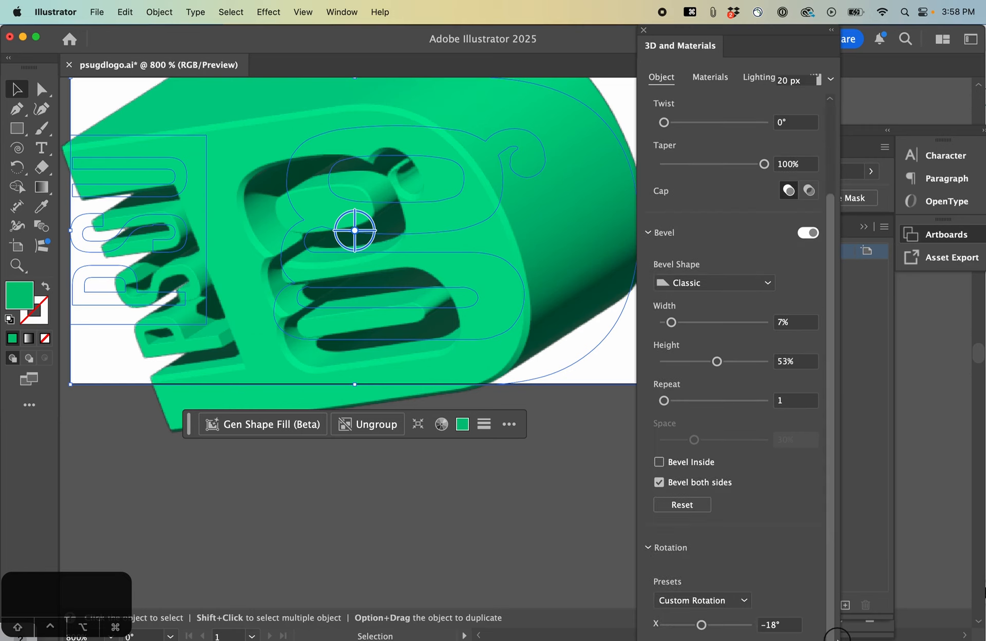
pyautogui.click(650, 550)
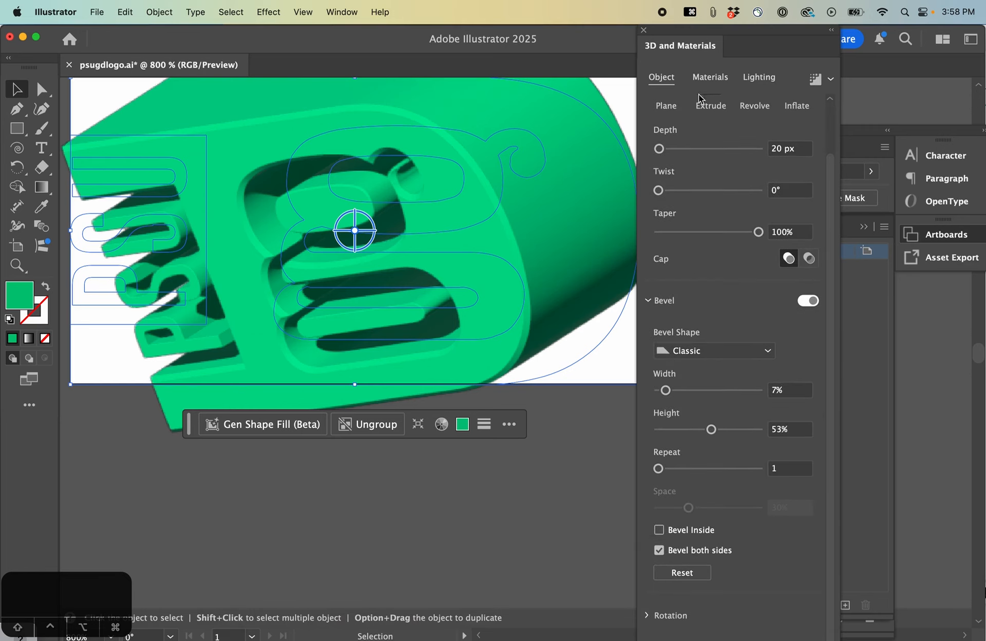
# Look through the available materials, lighting and render options for the 3D logo and return to its object settings.
pyautogui.click(707, 78)
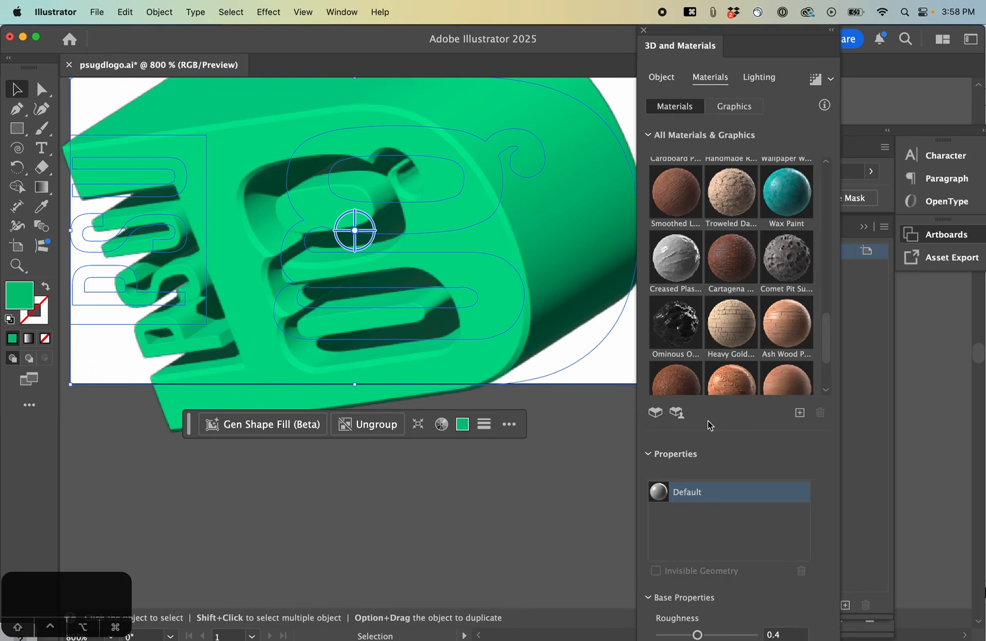
pyautogui.scroll(-3, 720, 376)
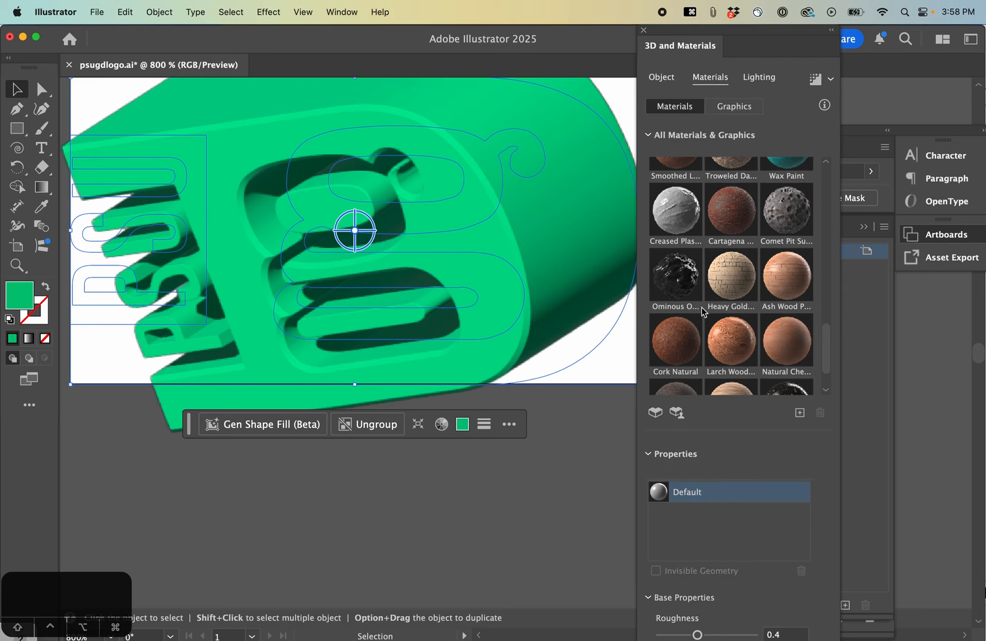
pyautogui.scroll(-2, 704, 312)
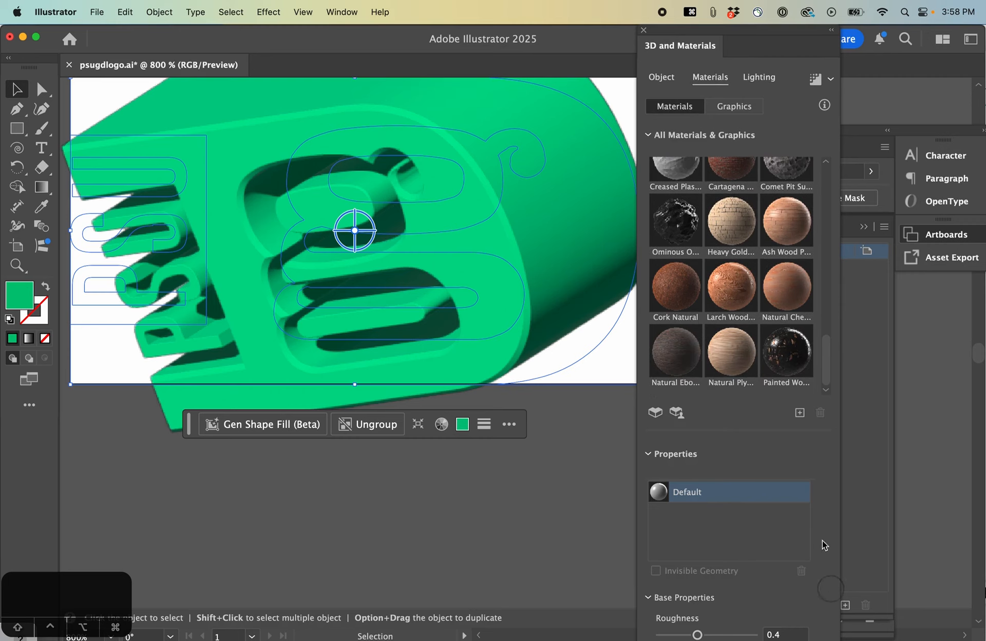
pyautogui.click(760, 77)
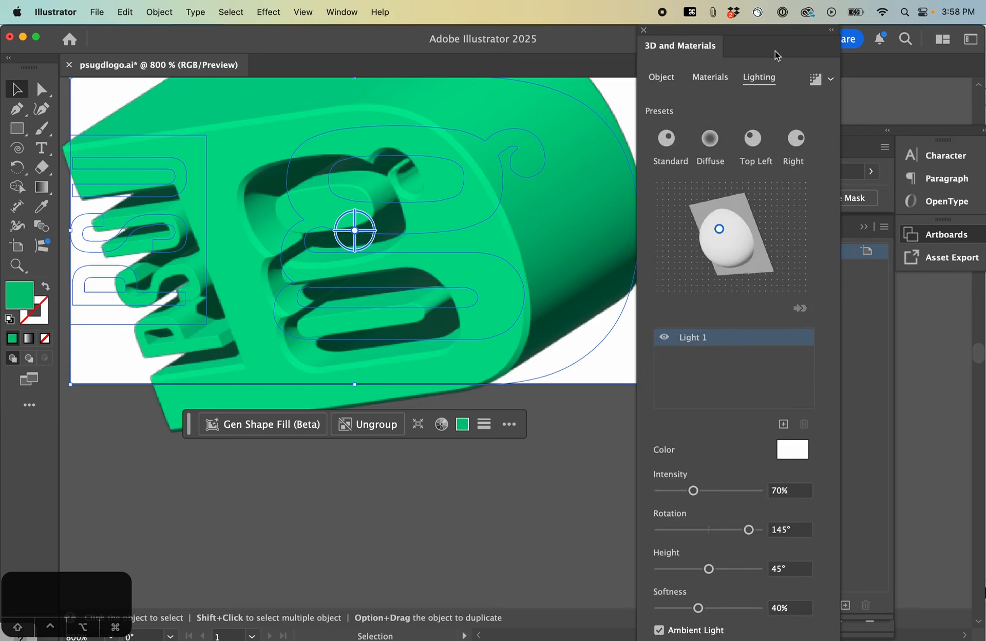
pyautogui.click(830, 80)
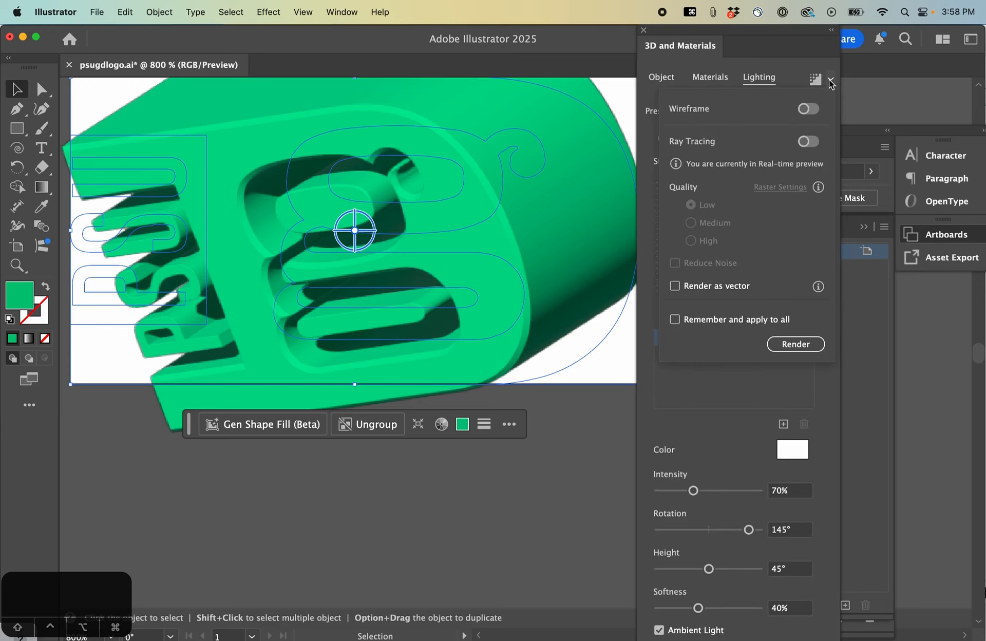
pyautogui.click(801, 65)
pyautogui.click(662, 78)
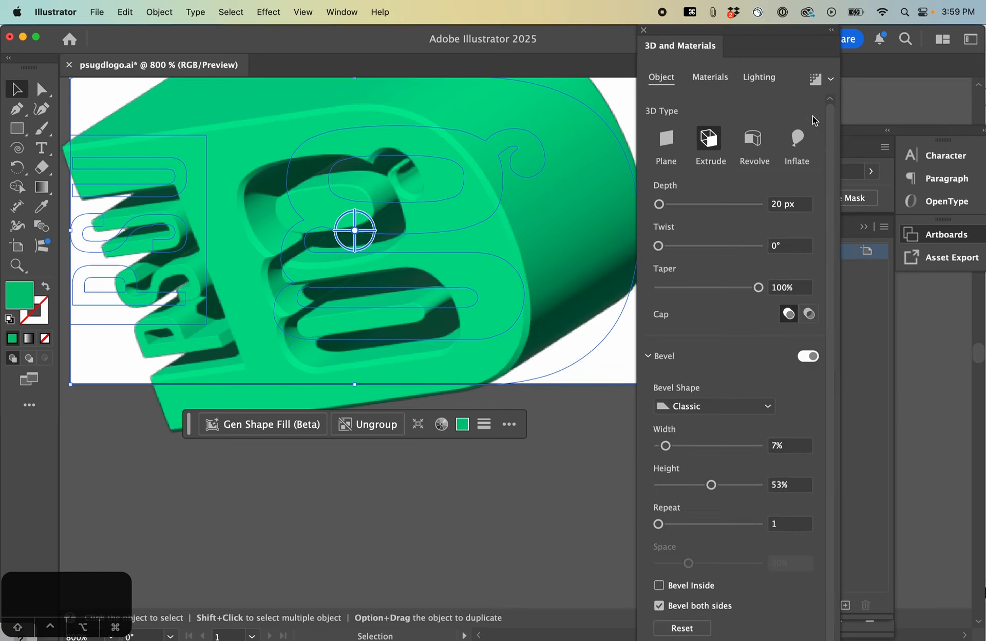
pyautogui.scroll(-2, 831, 328)
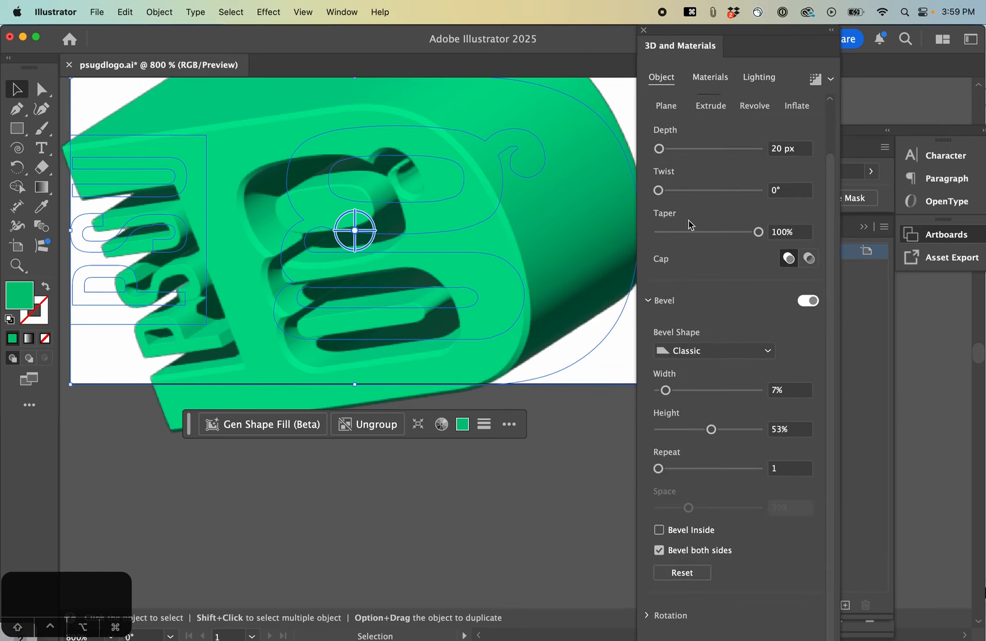
# Collapse the bevel settings, add the 3D logo to the export assets as a 3D object, and reposition the Asset Export panel.
pyautogui.click(648, 301)
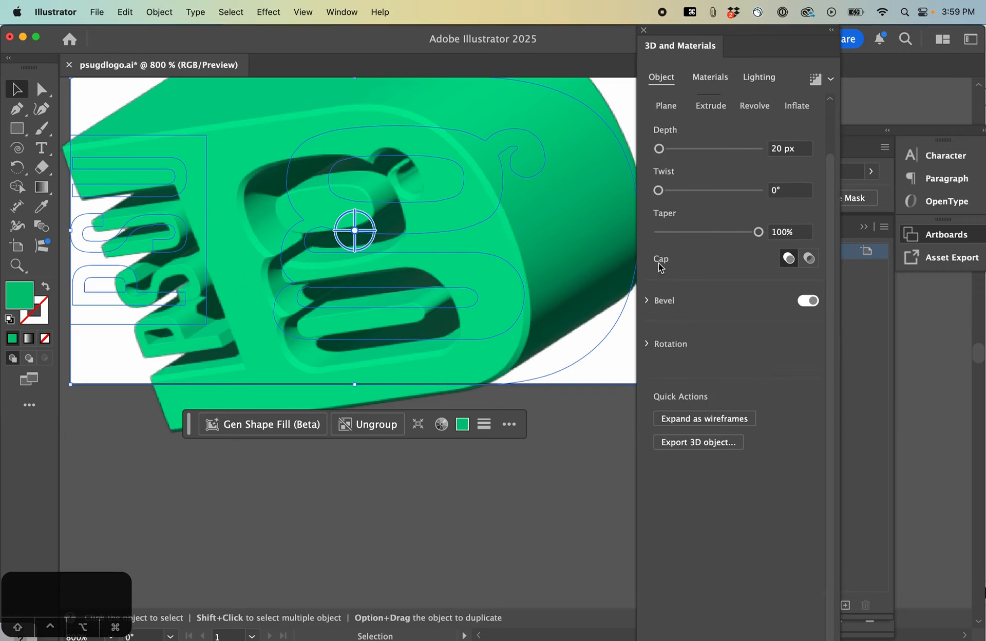
pyautogui.click(651, 306)
pyautogui.click(652, 304)
pyautogui.click(690, 443)
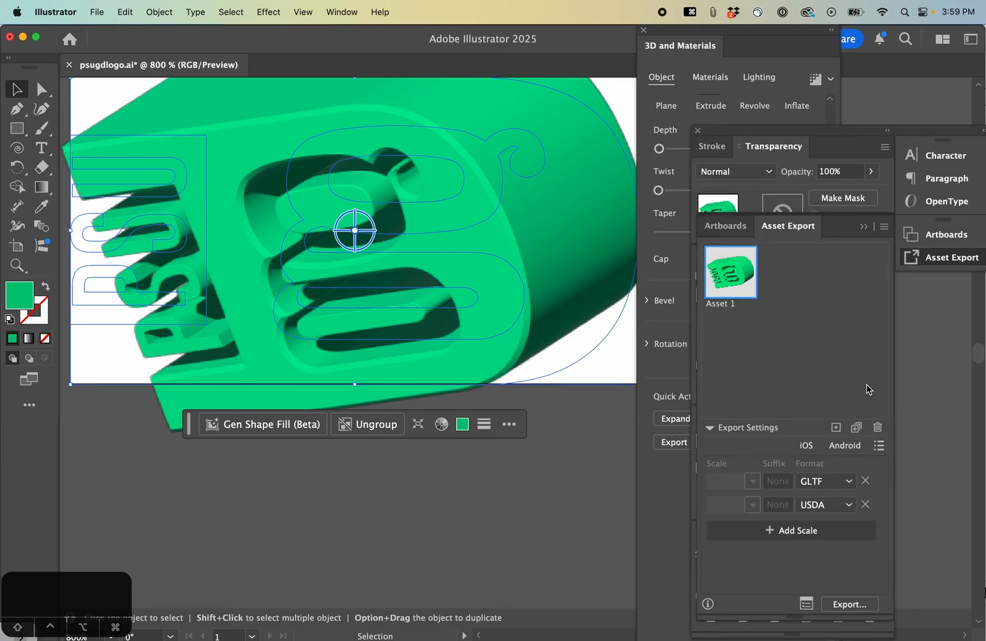
pyautogui.moveTo(842, 225); pyautogui.dragTo(842, 201)
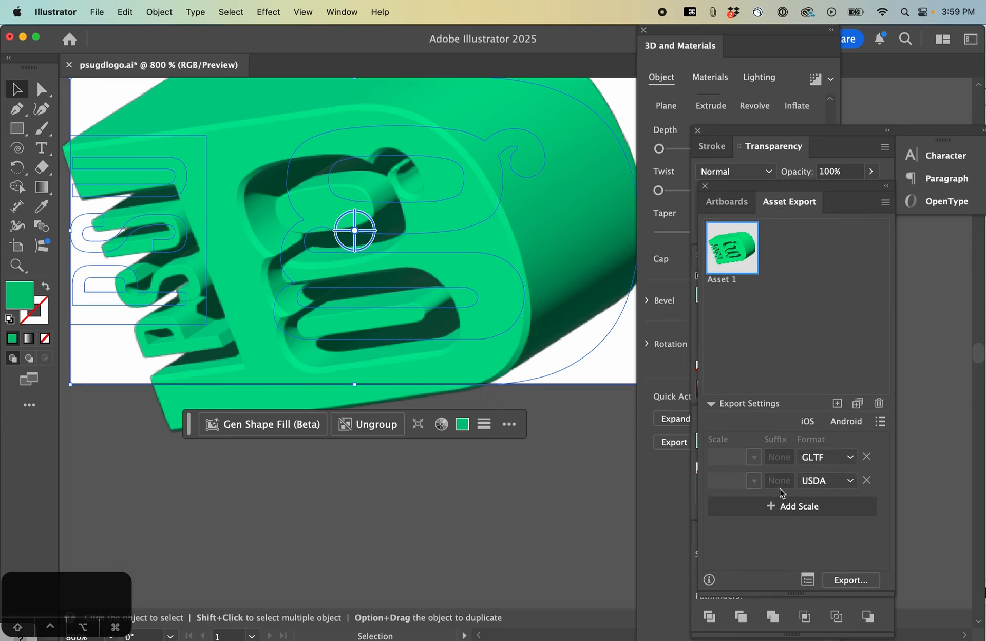
# Remove the USDA format from the logo's export settings, leaving GLTF as the only export format.
pyautogui.click(867, 480)
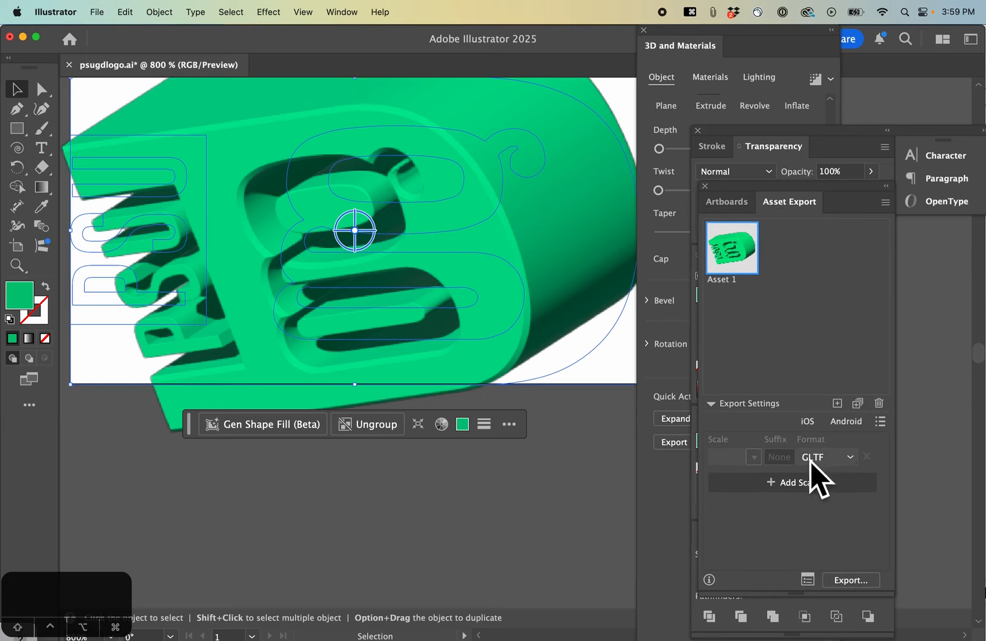
pyautogui.click(850, 457)
pyautogui.click(827, 385)
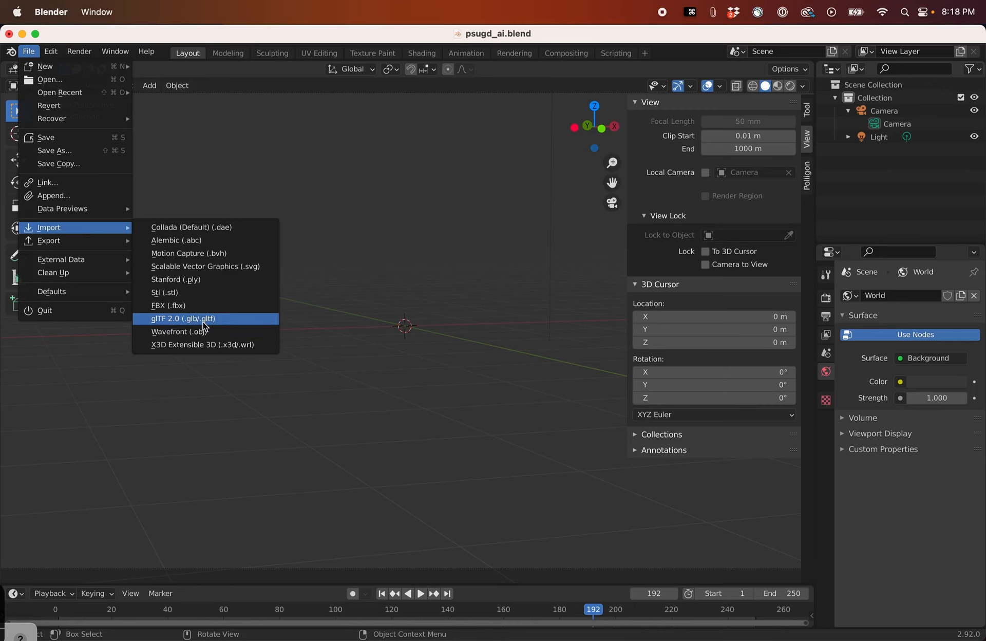
# Switch to Blender, import Asset 1.gltf from the GLTF folder, and join its meshes into one object.
pyautogui.click(204, 323)
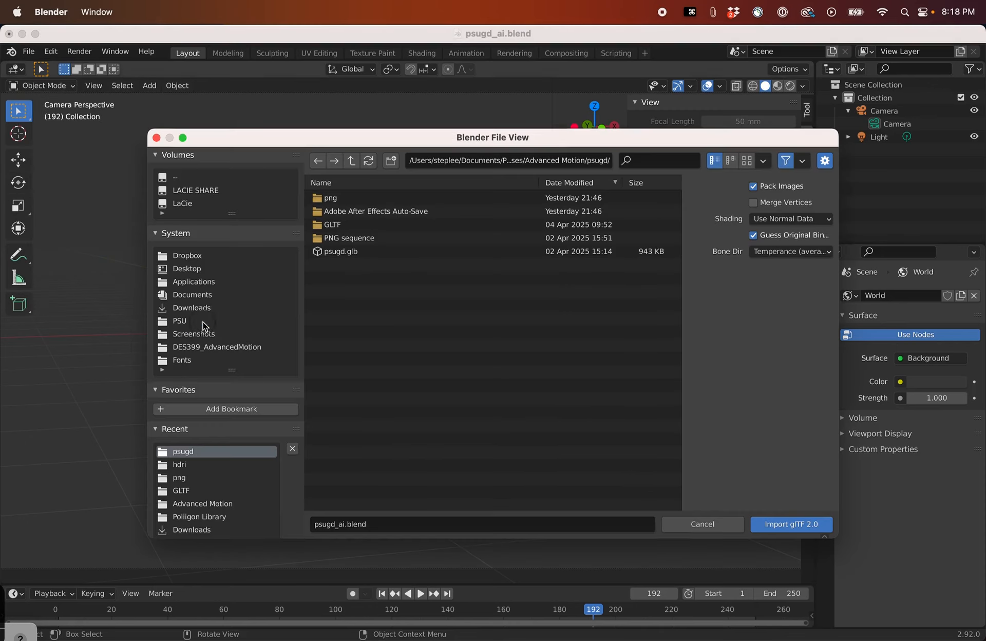
pyautogui.doubleClick(349, 226)
pyautogui.click(335, 199)
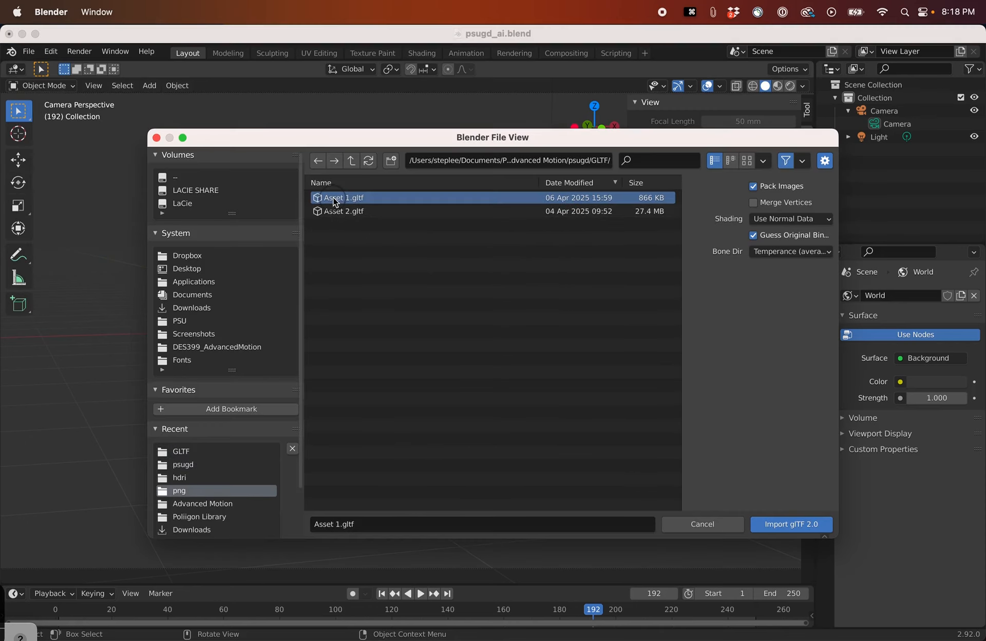
pyautogui.click(805, 525)
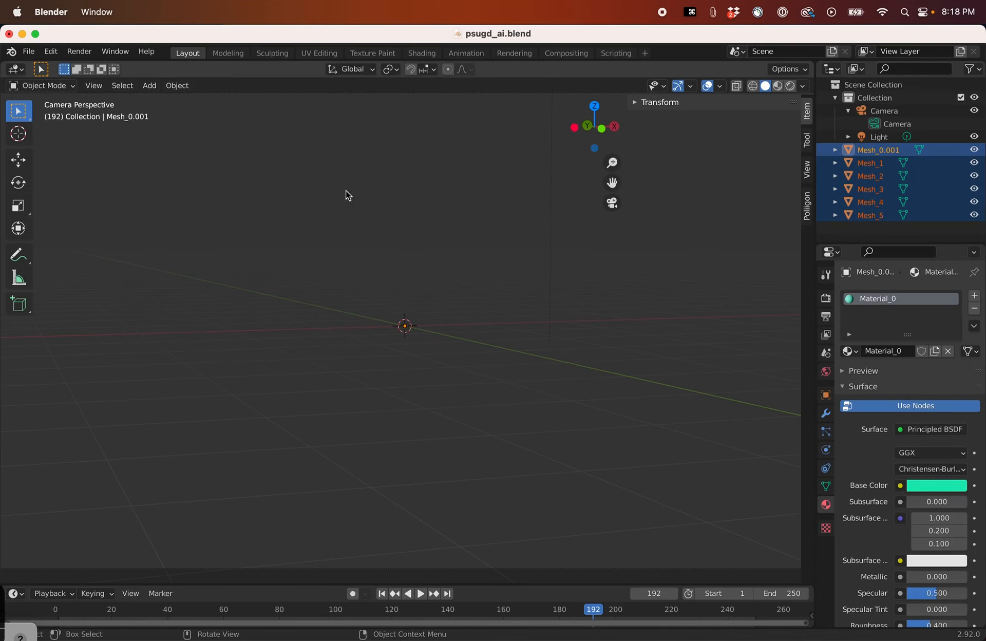
pyautogui.click(180, 87)
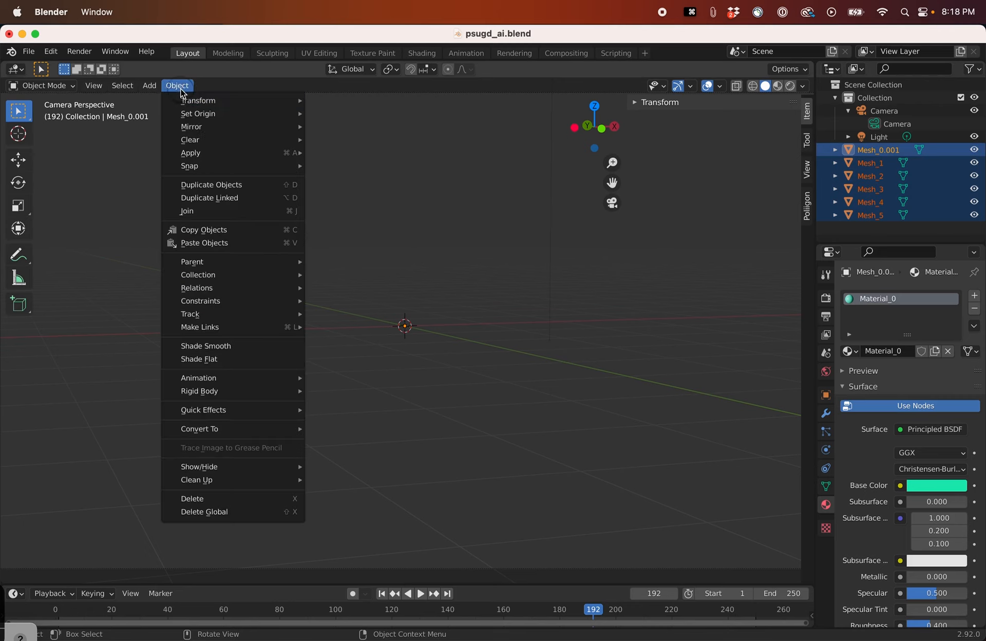
pyautogui.click(239, 211)
# Scale up the joined logo mesh in two passes, enlarging it about 2.7 times in the second, and view it in user perspective.
pyautogui.press('g')
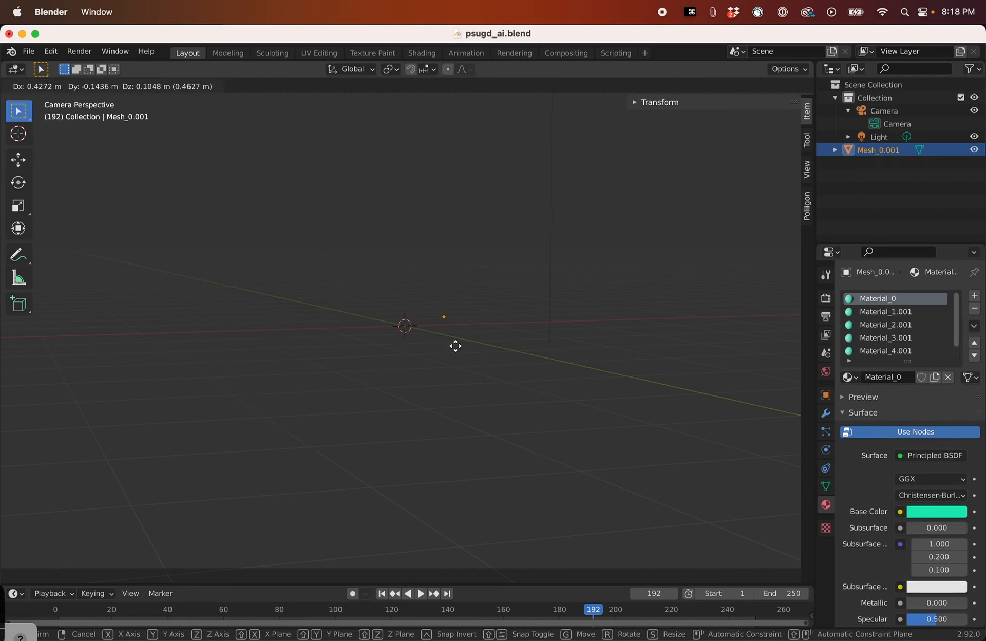
pyautogui.press('s')
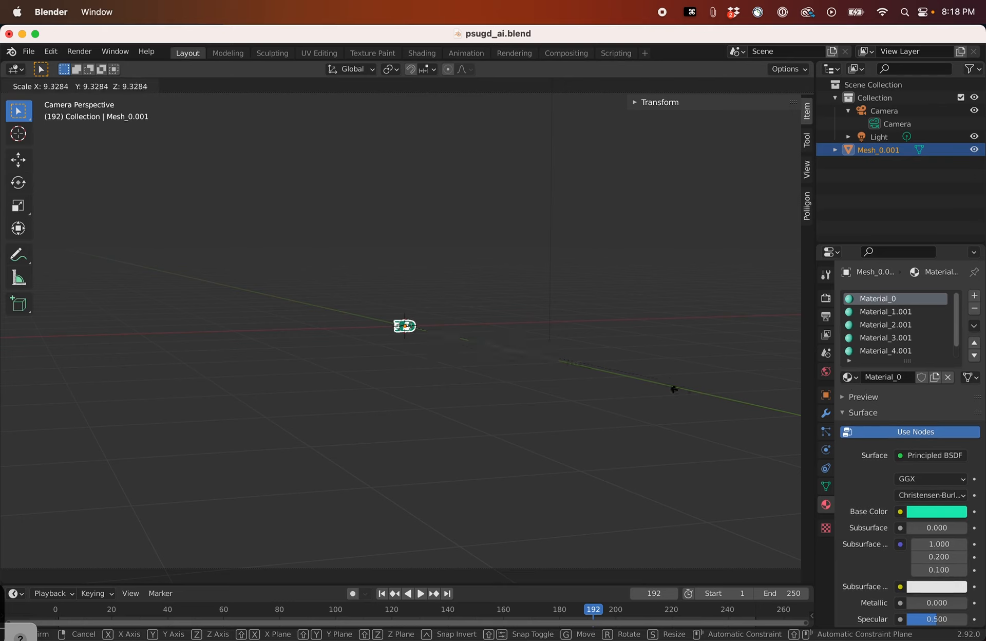
pyautogui.click(761, 421)
pyautogui.scroll(4, 442, 355)
pyautogui.press('s')
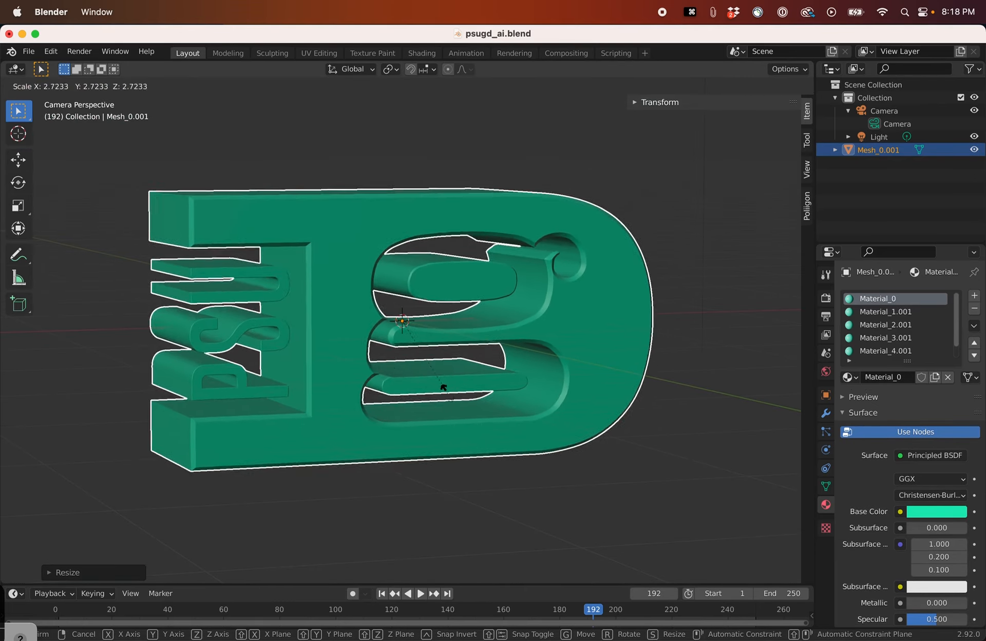
pyautogui.click(433, 393)
pyautogui.press('KP_0')
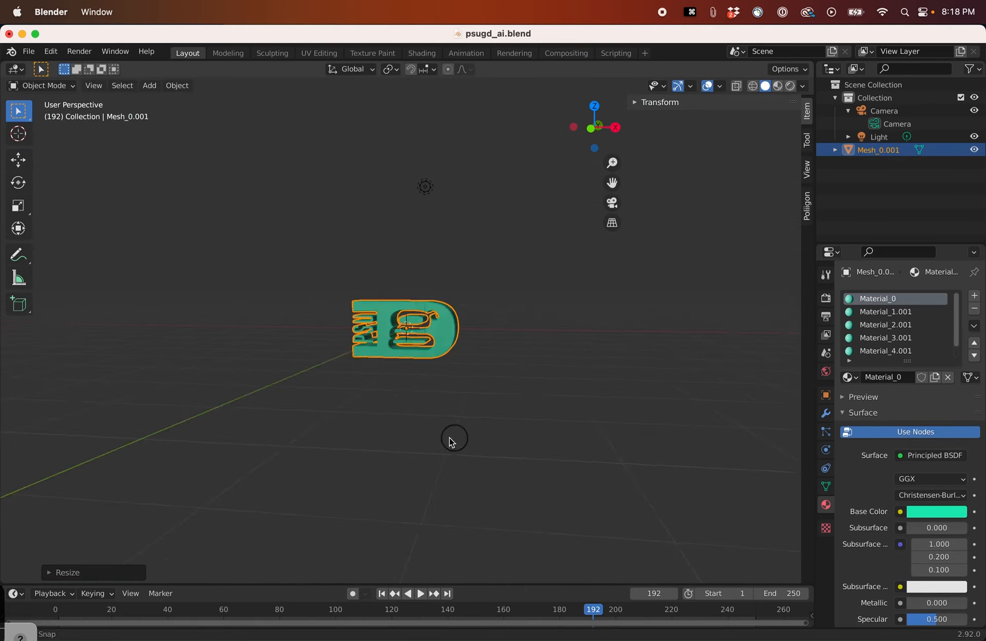
# Try to recolor the logo by setting Material_0's base color to blue with hue 0.667 and saturation 0.997.
pyautogui.click(941, 508)
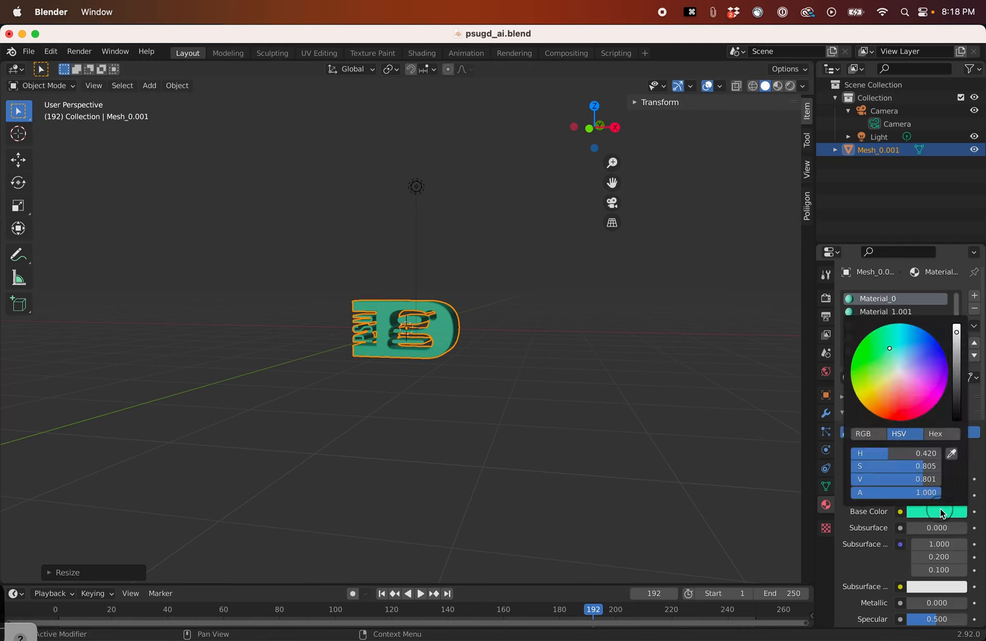
pyautogui.moveTo(892, 366); pyautogui.dragTo(940, 349)
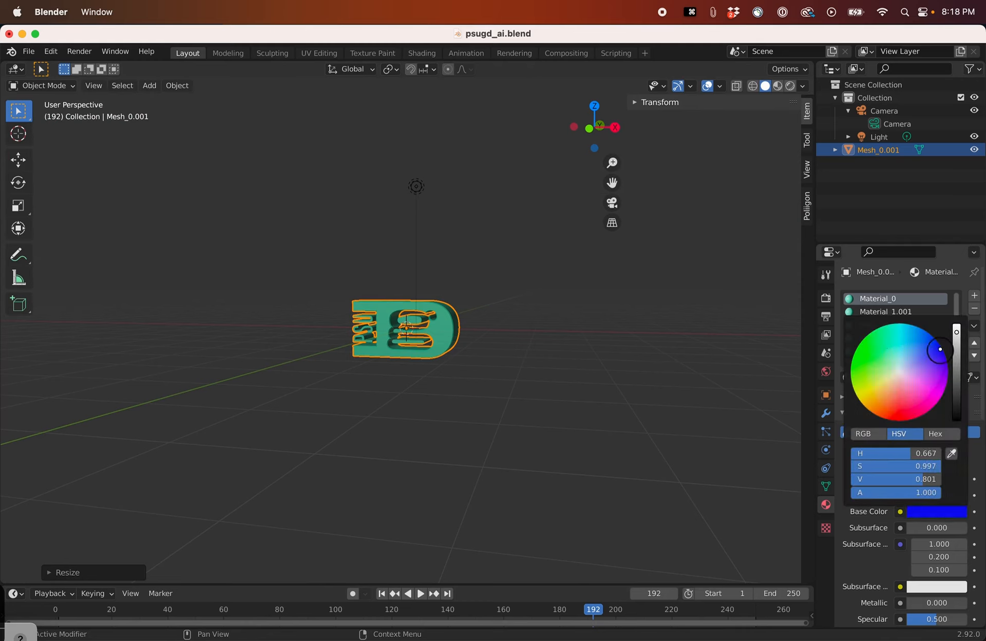
pyautogui.click(874, 172)
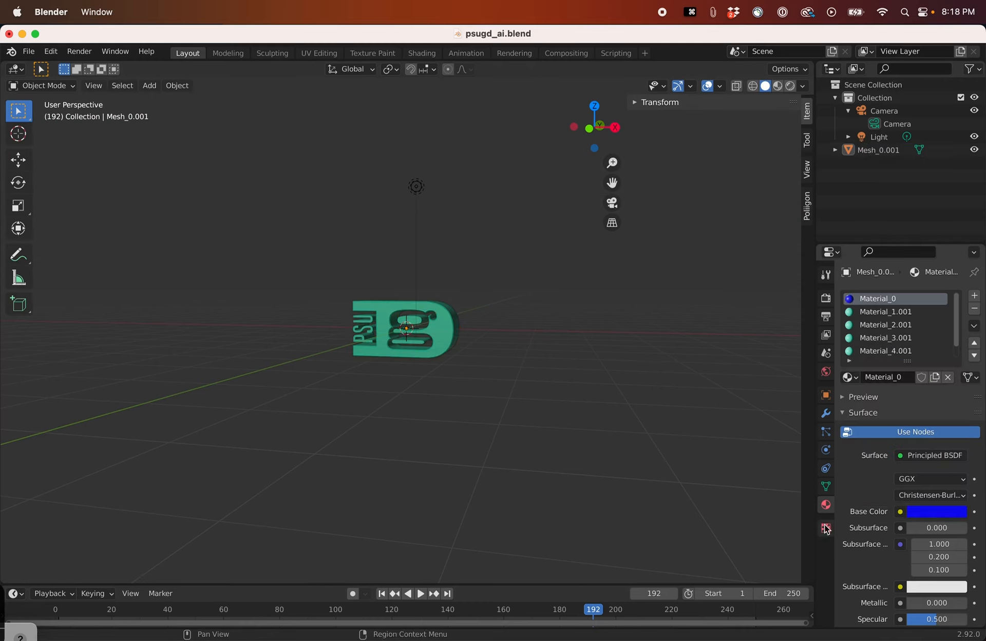
# Remove all imported material slots from the logo mesh and assign it a new material.
pyautogui.click(884, 150)
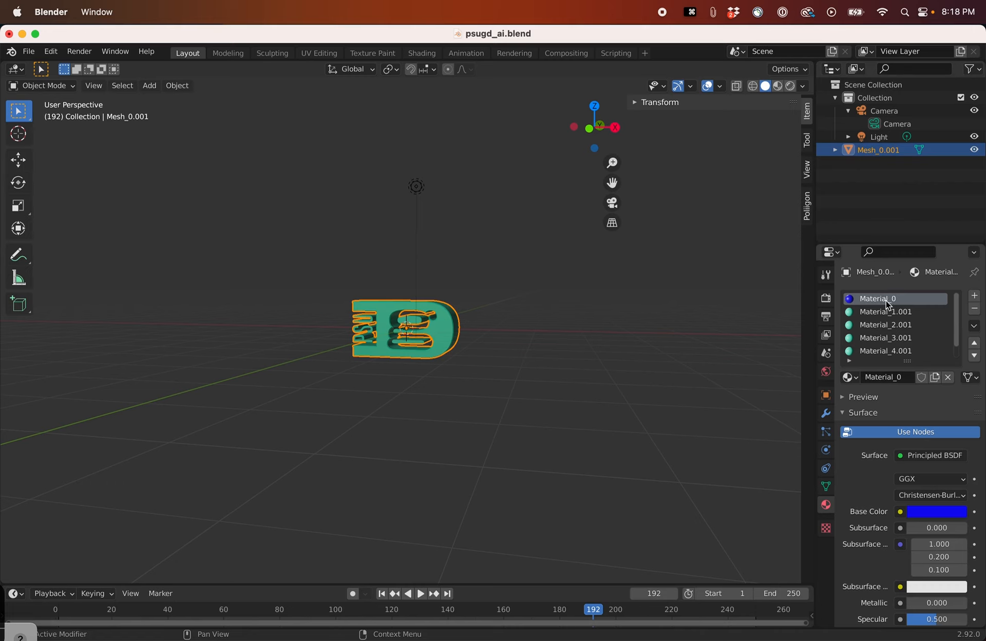
pyautogui.click(974, 309)
pyautogui.click(974, 309)
pyautogui.click(974, 308)
pyautogui.click(974, 309)
pyautogui.click(974, 309)
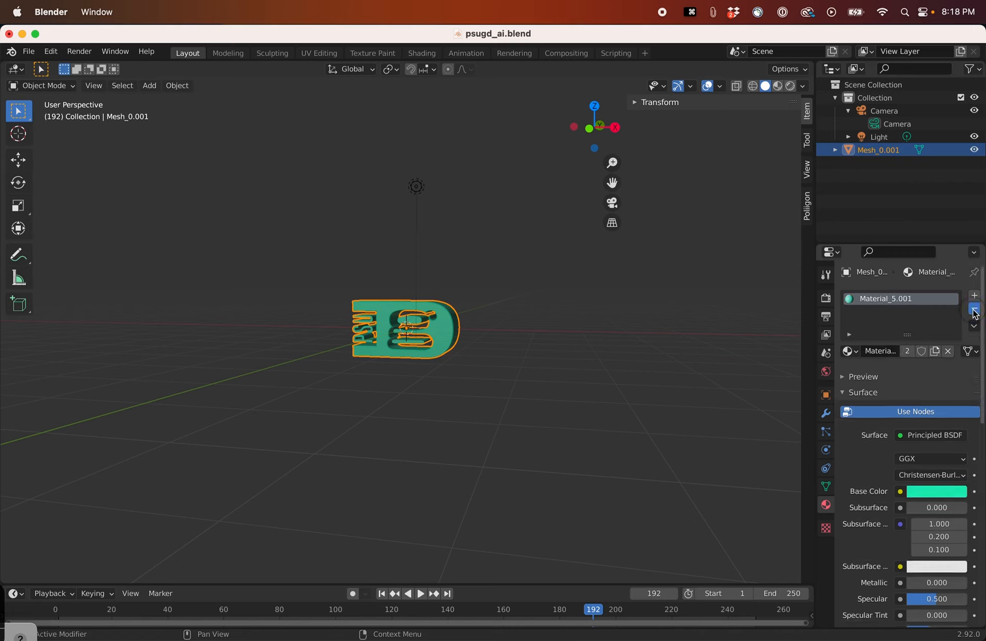
pyautogui.click(974, 309)
pyautogui.click(899, 354)
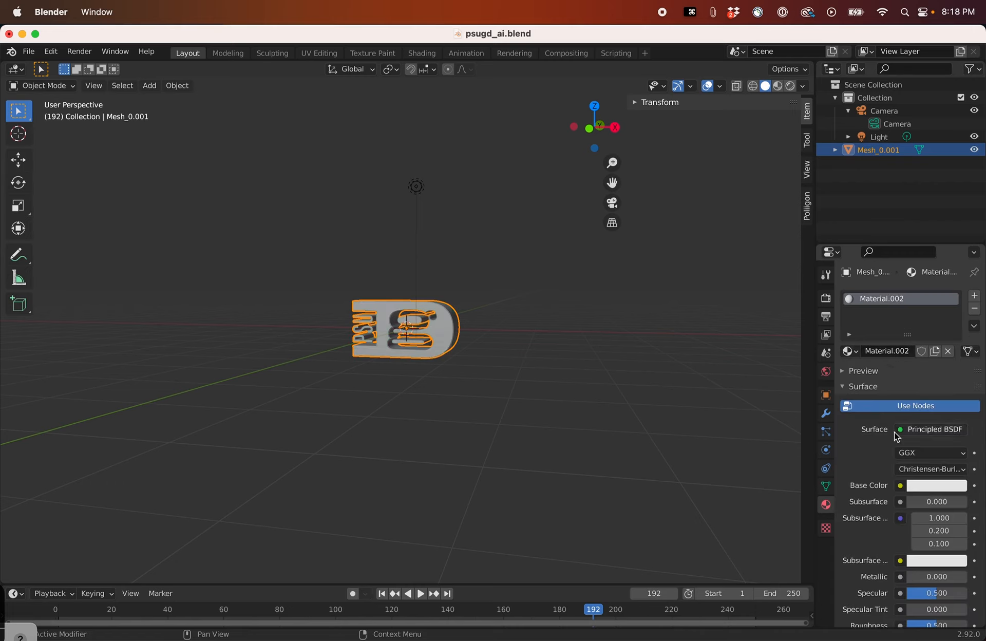
# Set the new material's base color to blue and preview the material on the logo from another angle.
pyautogui.click(932, 486)
pyautogui.click(920, 326)
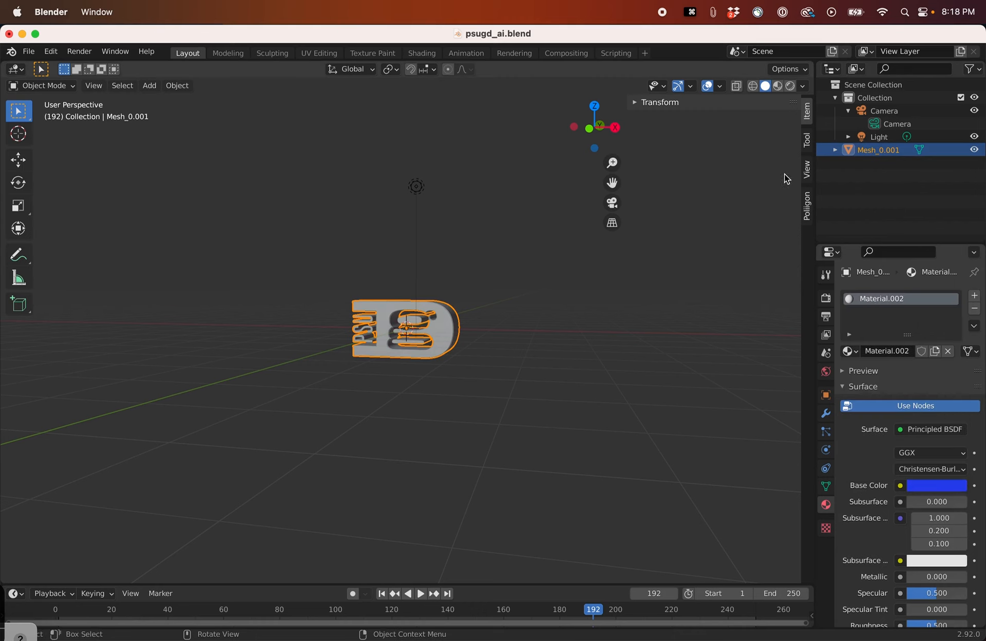
pyautogui.click(781, 86)
pyautogui.moveTo(396, 315); pyautogui.dragTo(408, 336, button='middle')
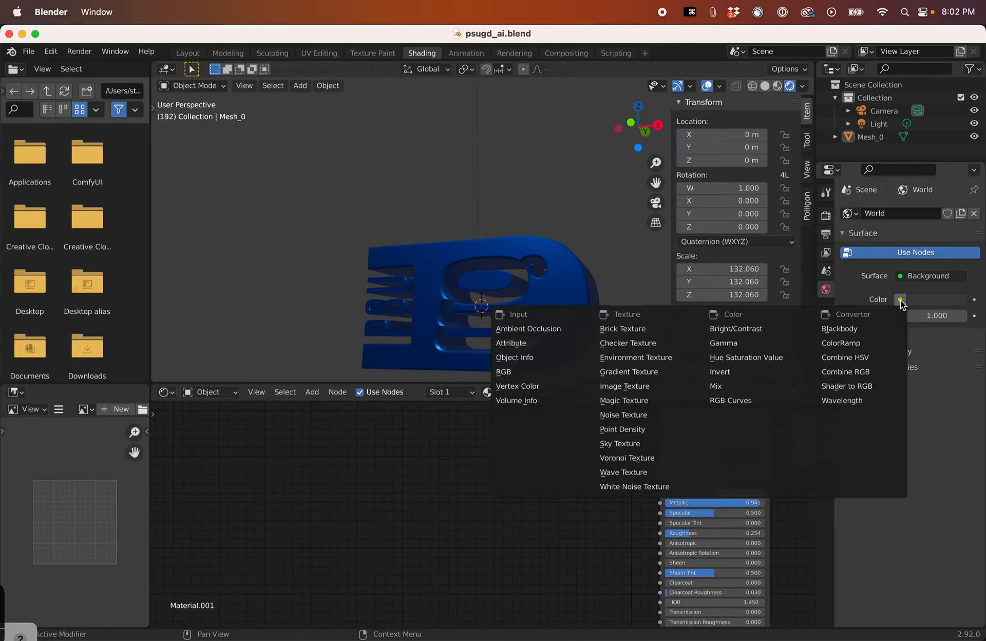
# Use an Environment Texture for the world color and load empty_warehouse_01_2k.hdr from the hdri folder.
pyautogui.click(901, 300)
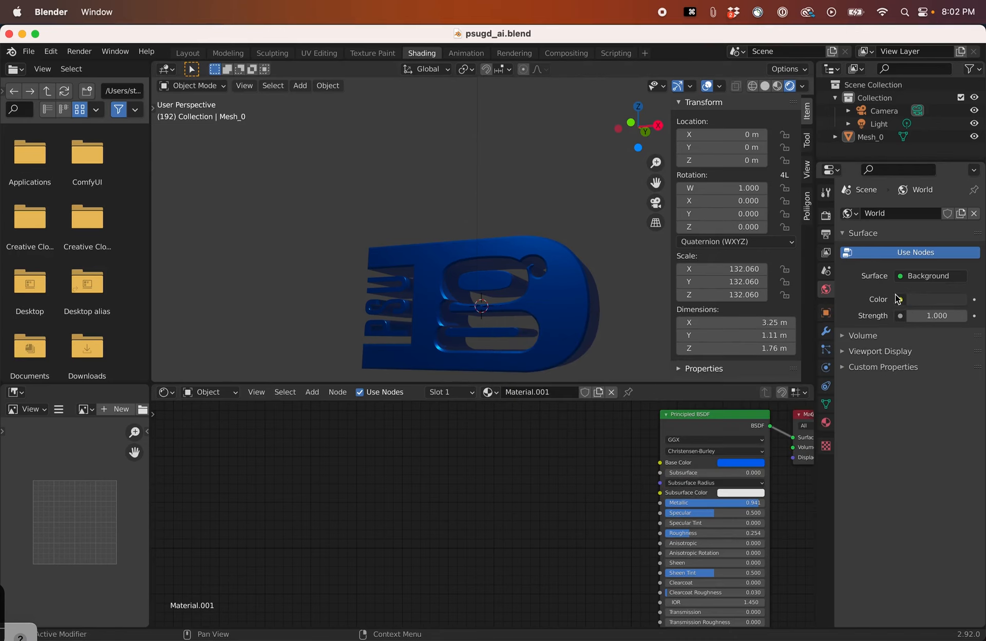
pyautogui.click(901, 300)
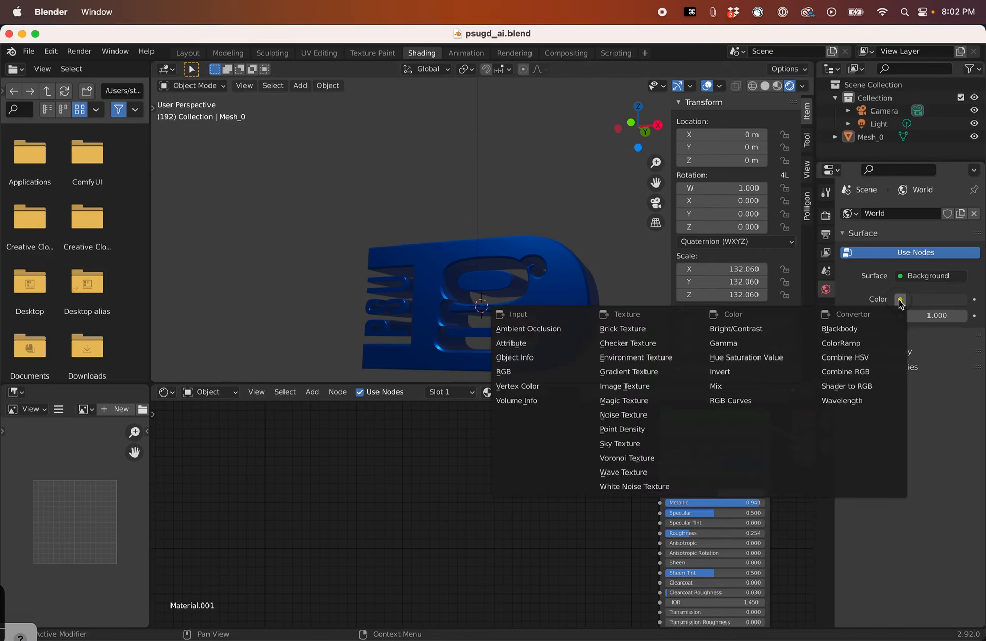
pyautogui.click(647, 359)
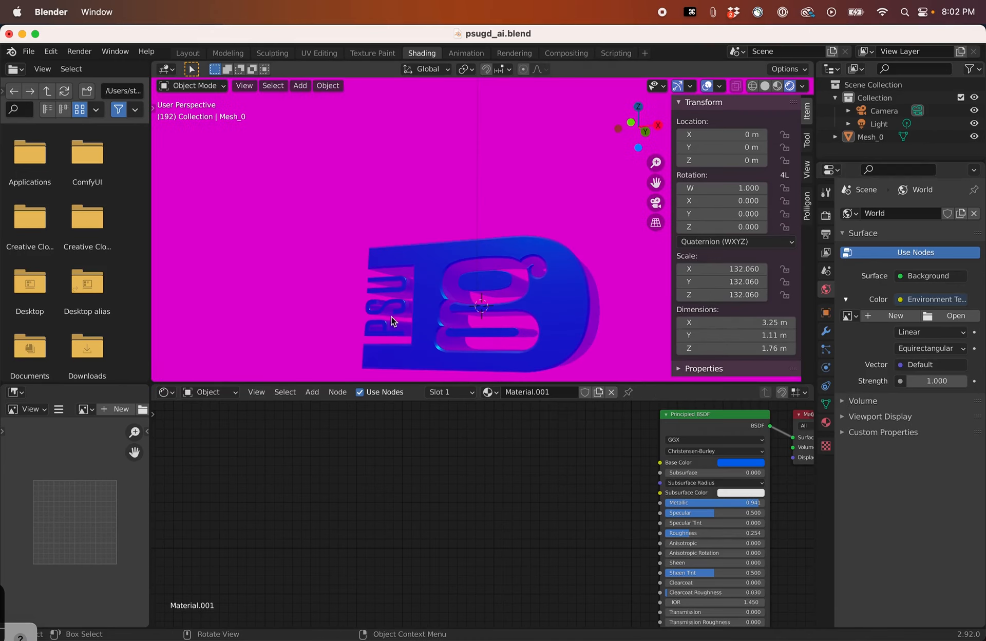
pyautogui.click(950, 316)
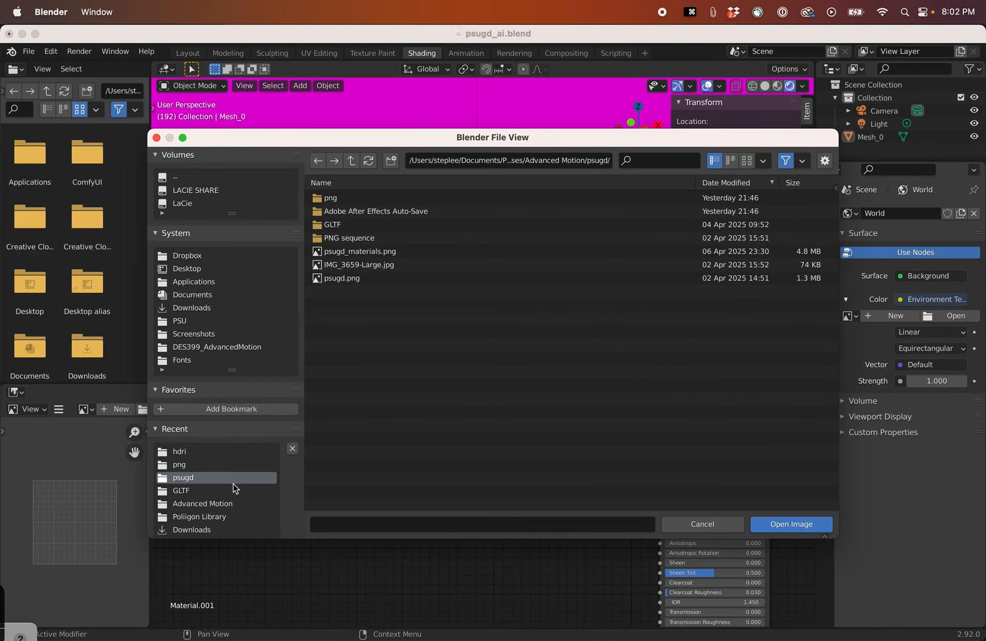
pyautogui.click(179, 451)
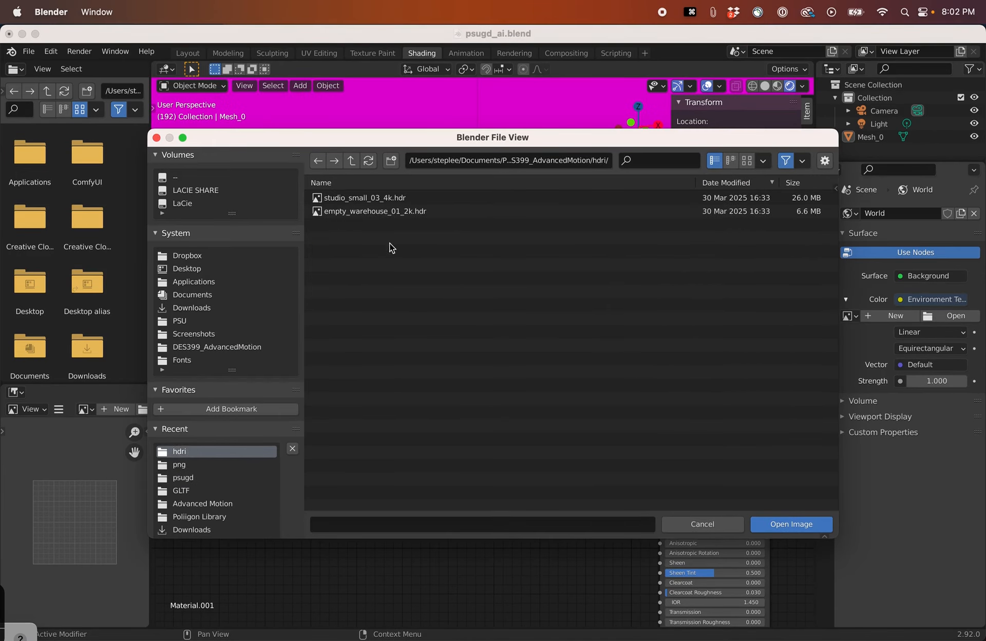
pyautogui.click(389, 211)
pyautogui.click(819, 526)
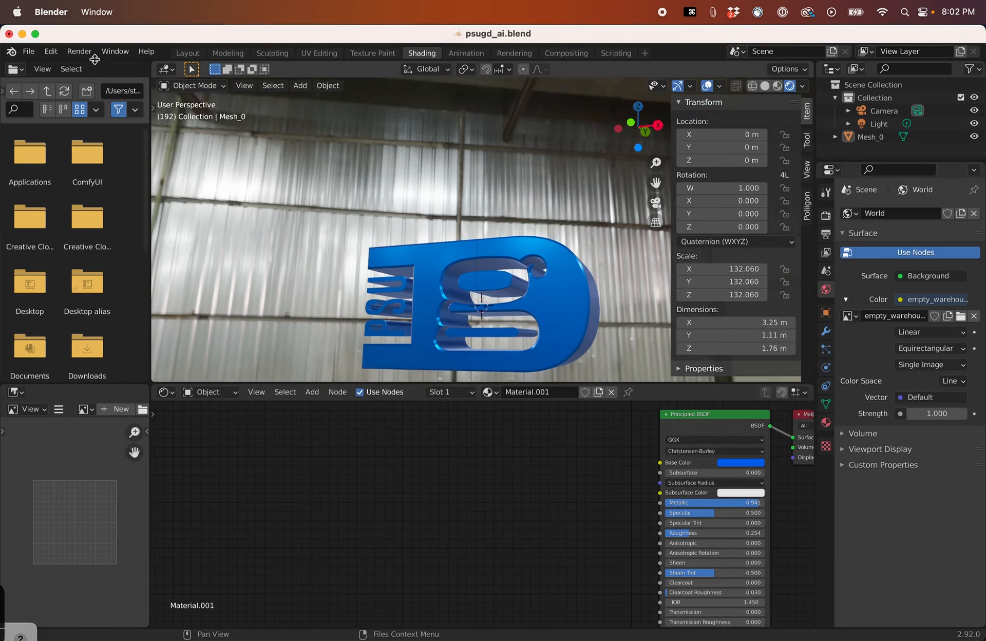
# Switch to the Layout workspace and show the logo in rendered shading against the warehouse environment.
pyautogui.click(188, 53)
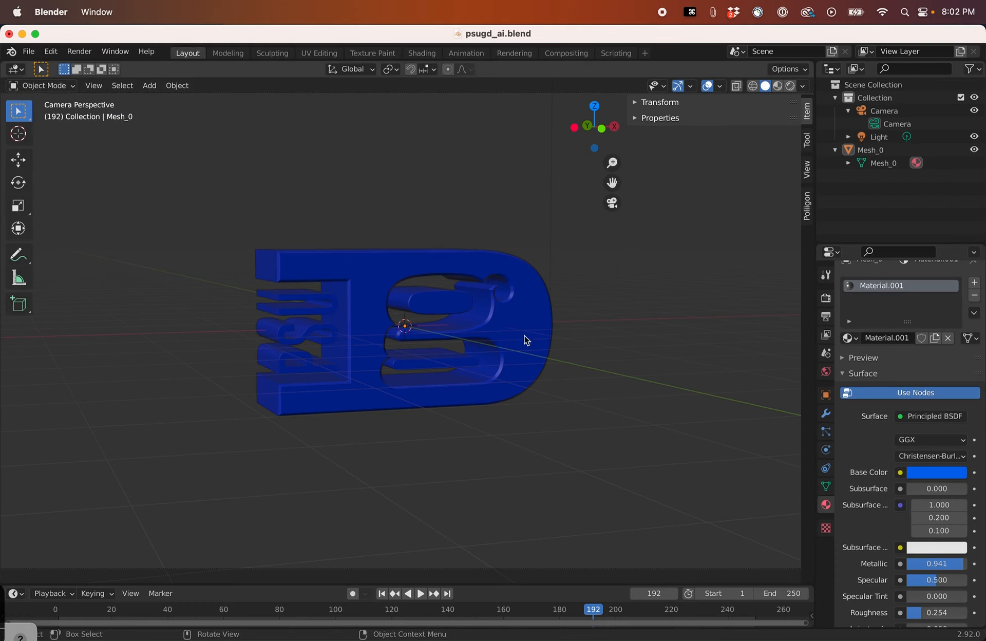
pyautogui.click(790, 86)
pyautogui.moveTo(686, 254)
pyautogui.mouseDown(button='middle')
pyautogui.moveTo(576, 358)
pyautogui.moveTo(495, 359)
pyautogui.moveTo(655, 279)
pyautogui.mouseUp(button='middle')
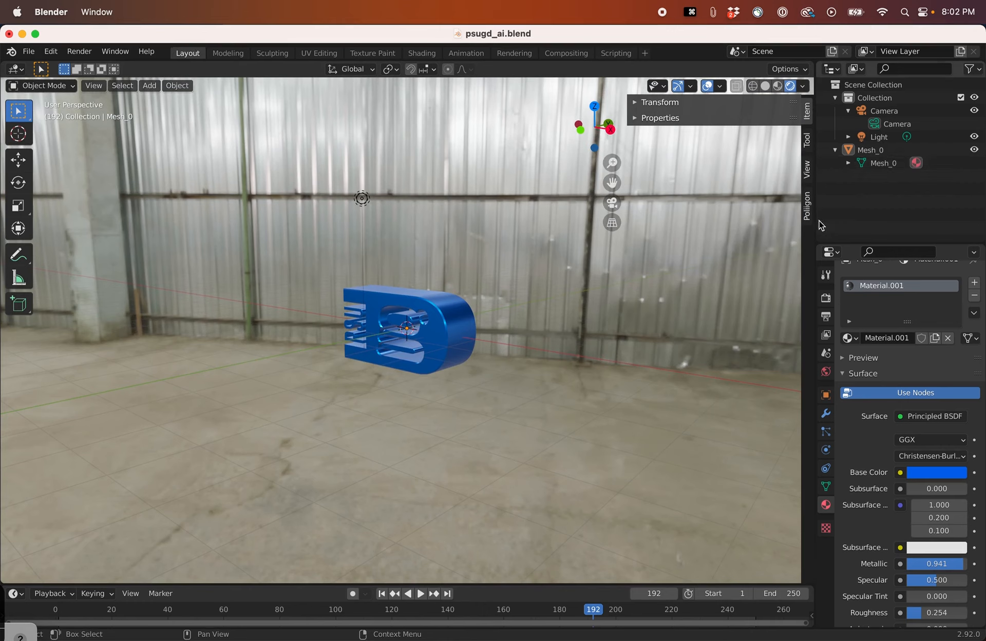
# Apply the beige Slip Match wood texture at 2K from the free Poliigon library to Mesh_0 and inspect it up close.
pyautogui.click(871, 164)
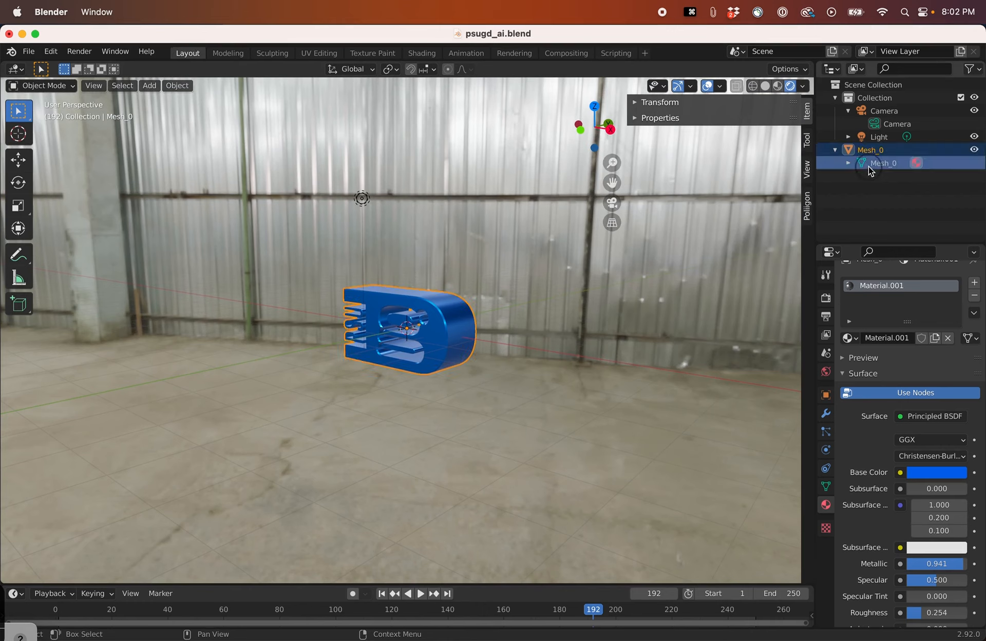
pyautogui.click(811, 204)
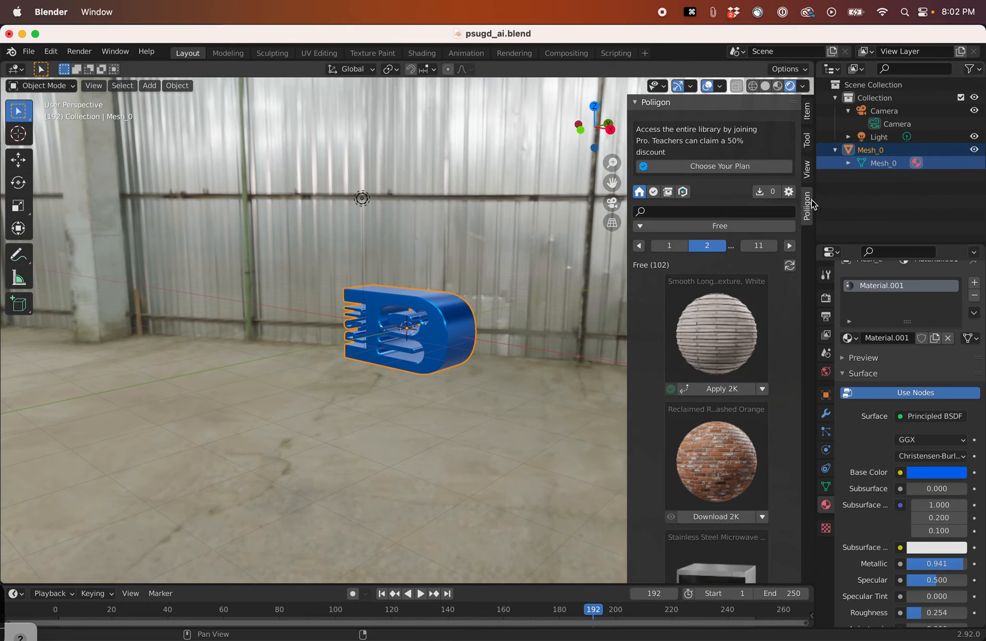
pyautogui.scroll(-1, 721, 452)
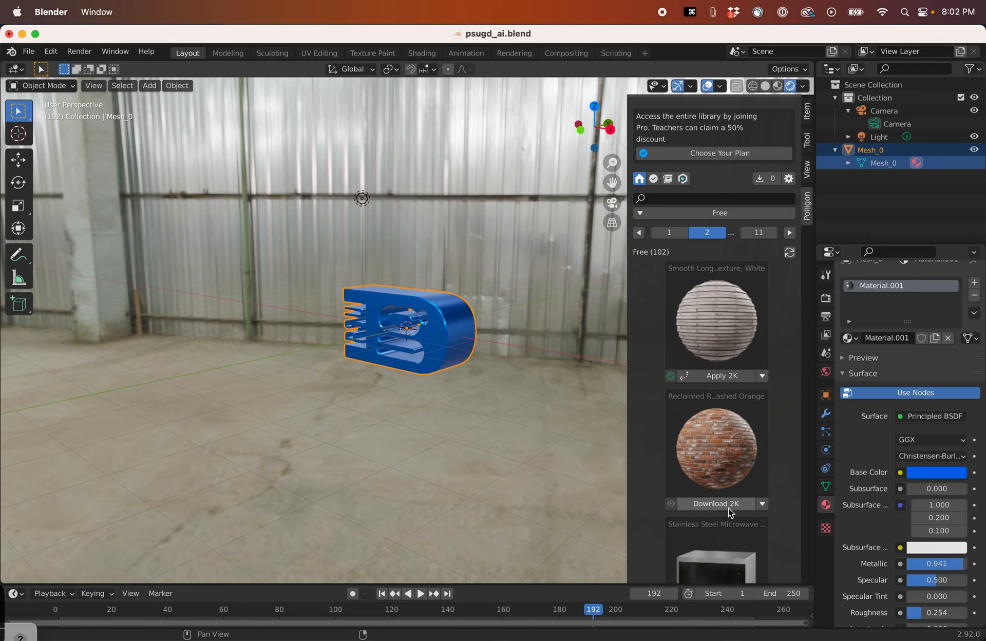
pyautogui.scroll(-12, 723, 513)
pyautogui.scroll(-1, 715, 429)
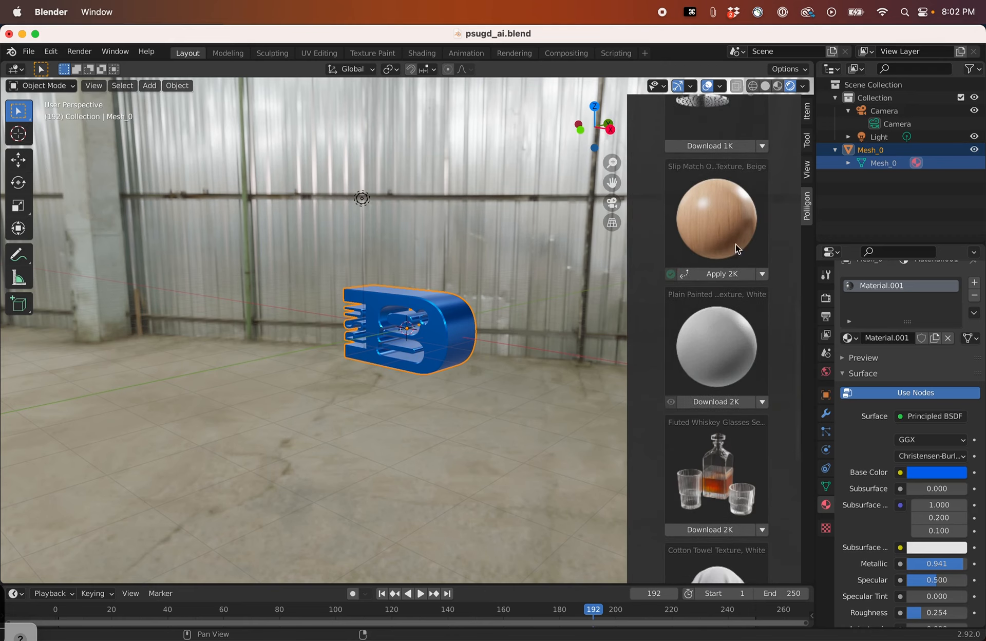
pyautogui.click(721, 274)
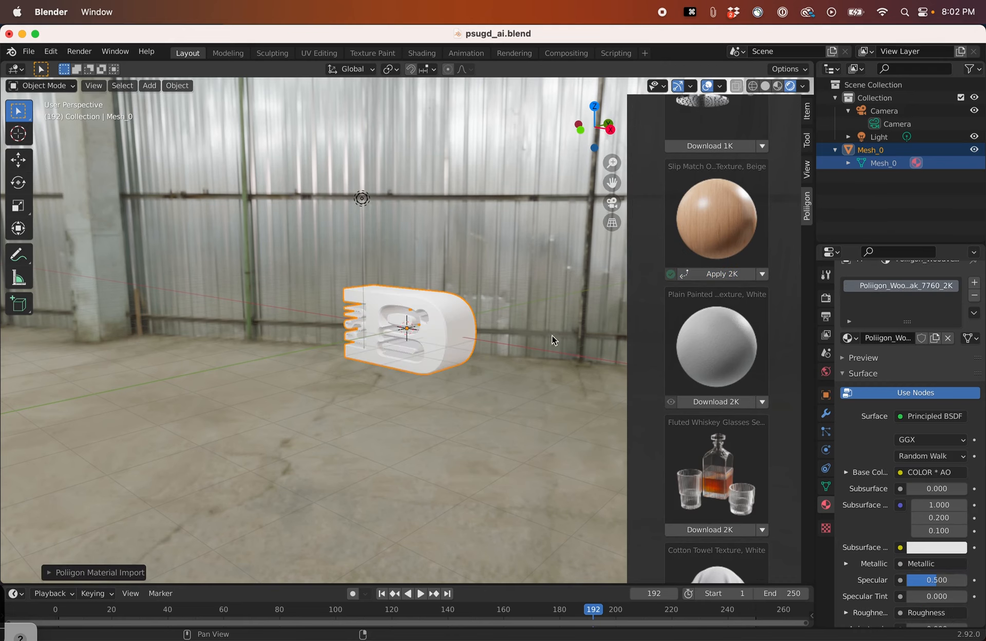
pyautogui.scroll(6, 416, 358)
pyautogui.moveTo(416, 358); pyautogui.dragTo(475, 348, button='middle')
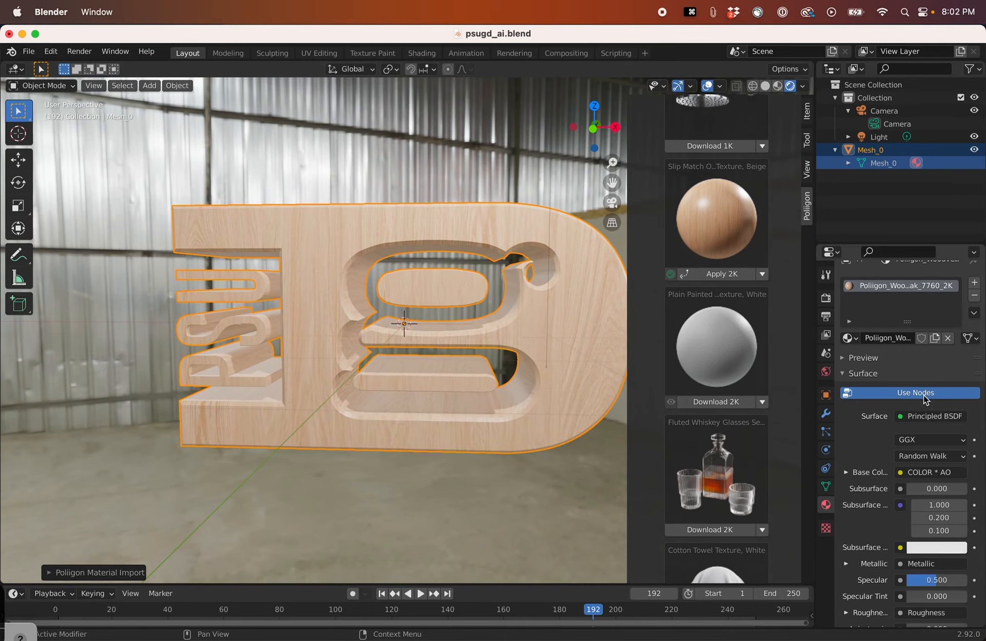
# Display the wood material's node graph in the Shading workspace with the Texture Coordinate and .simple_uv_mapping nodes in view.
pyautogui.scroll(-1, 923, 395)
pyautogui.click(421, 53)
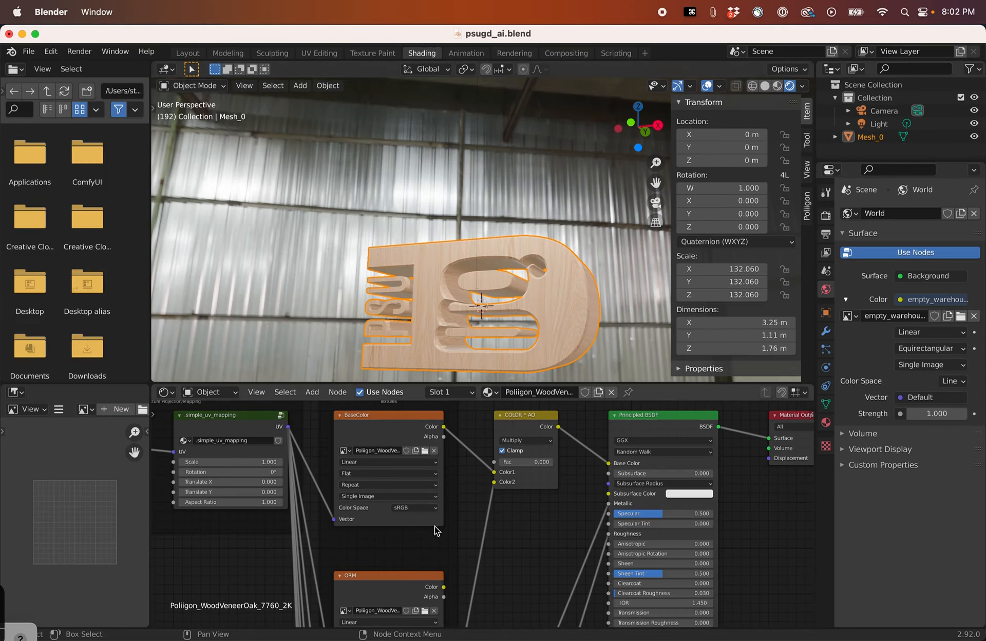
pyautogui.press('Home')
pyautogui.scroll(3, 543, 288)
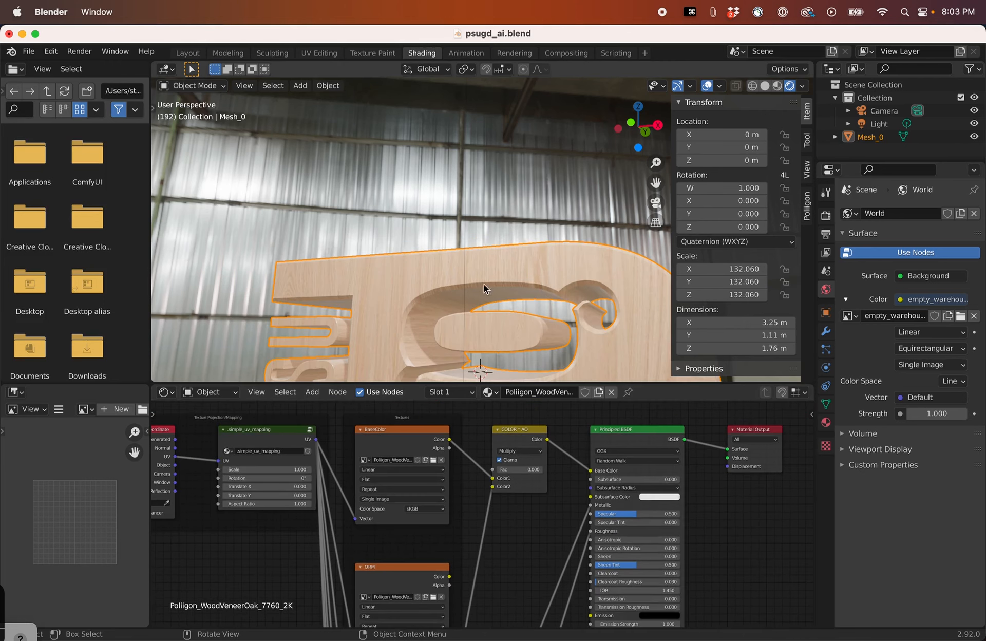
pyautogui.scroll(-1, 362, 250)
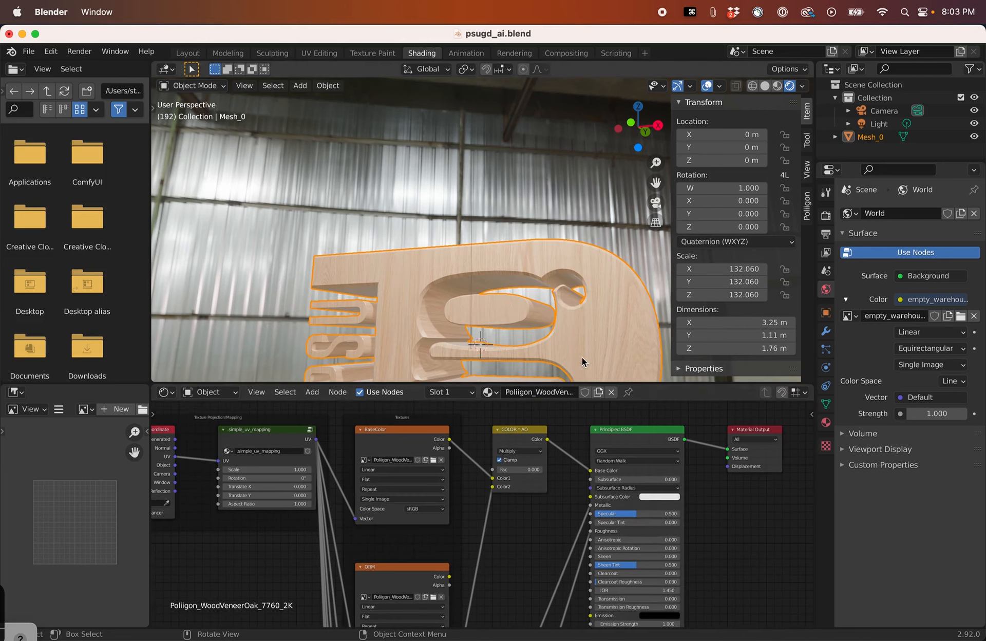
pyautogui.moveTo(246, 571); pyautogui.dragTo(319, 553, button='middle')
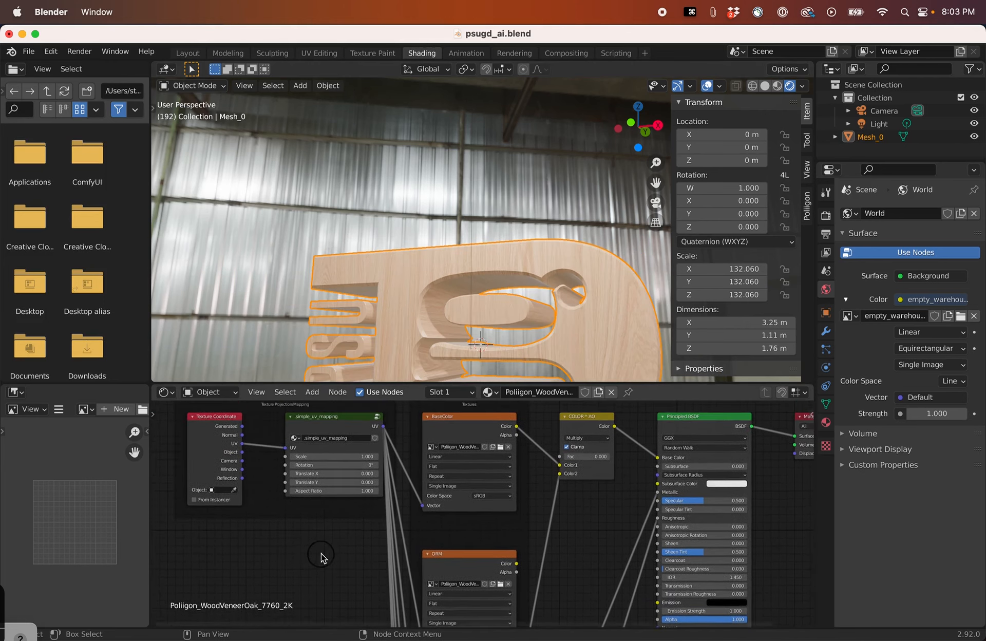
pyautogui.scroll(-2, 320, 553)
pyautogui.scroll(1, 391, 542)
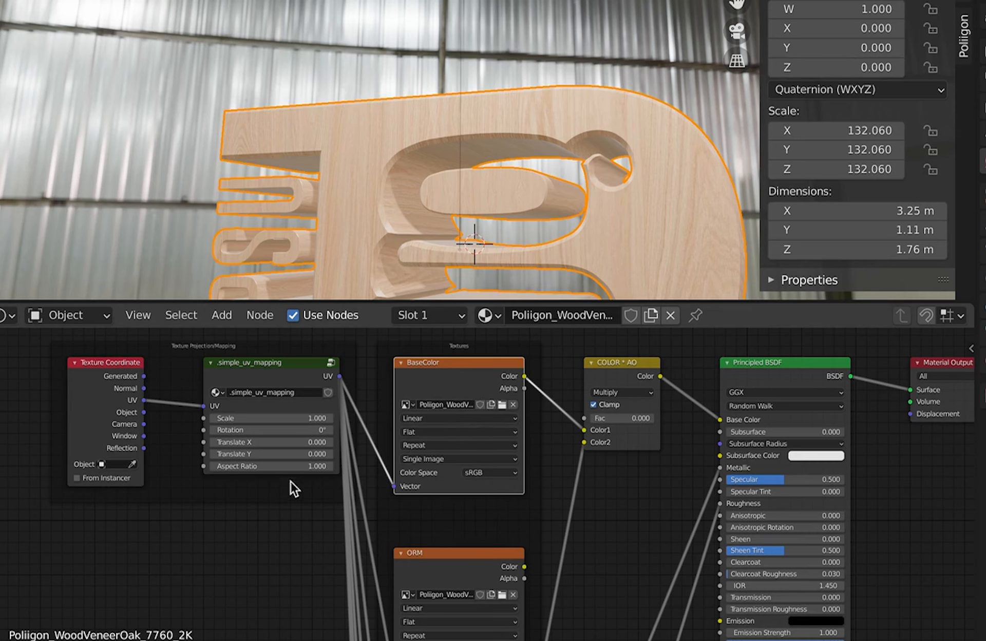
# Set the Rotation of the .simple_uv_mapping node to 90° and check the wood grain on the logo.
pyautogui.moveTo(325, 433); pyautogui.dragTo(304, 435)
pyautogui.click(310, 432)
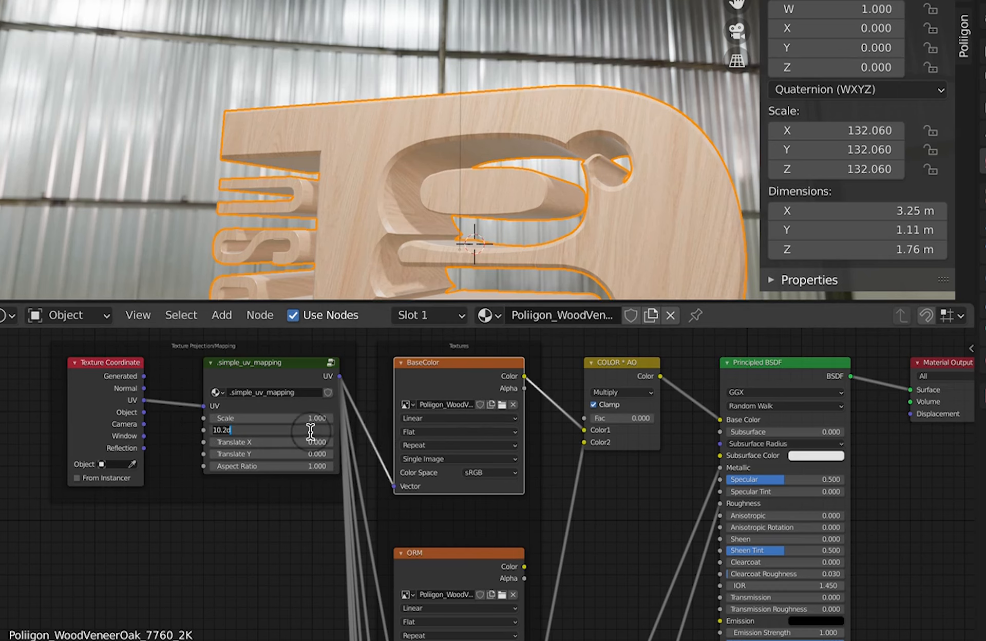
pyautogui.write('90')
pyautogui.press('Return')
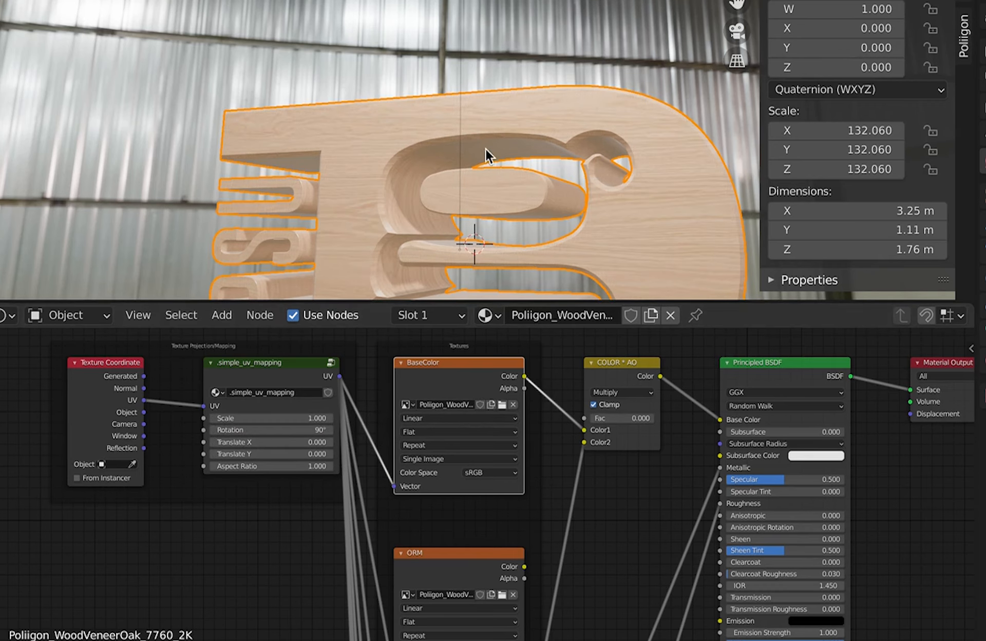
pyautogui.scroll(1, 478, 162)
pyautogui.scroll(2, 273, 208)
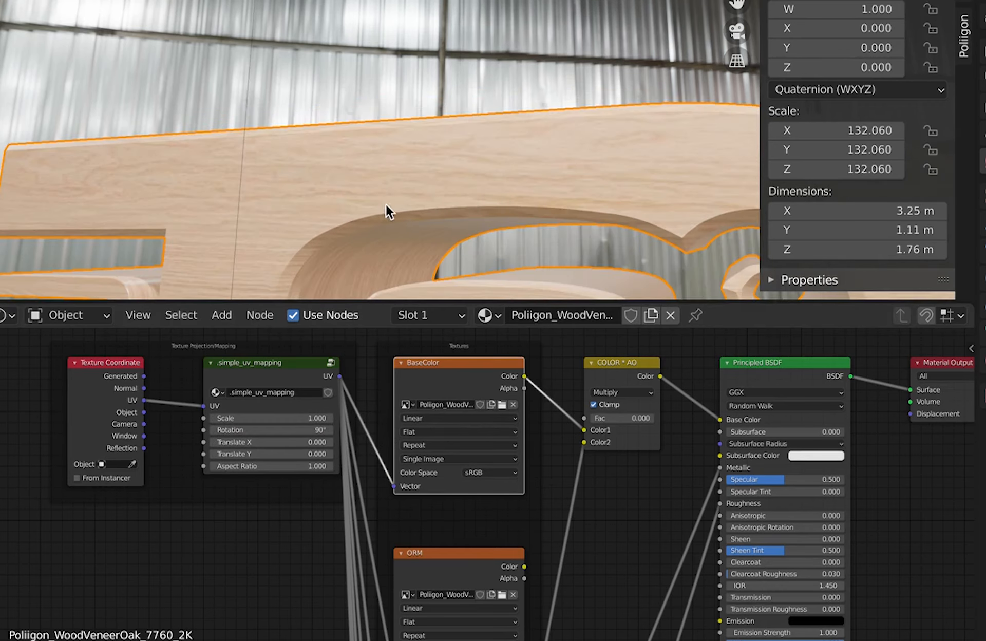
pyautogui.scroll(-5, 374, 198)
pyautogui.moveTo(399, 195); pyautogui.dragTo(492, 201, button='middle')
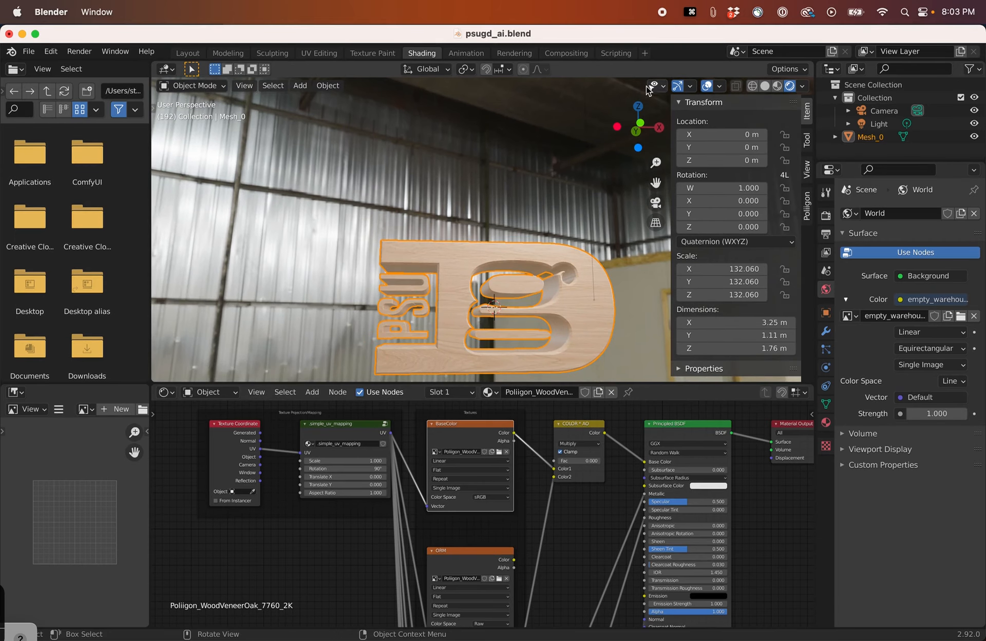
# Return to the Layout workspace and add a plane mesh to the scene.
pyautogui.click(187, 53)
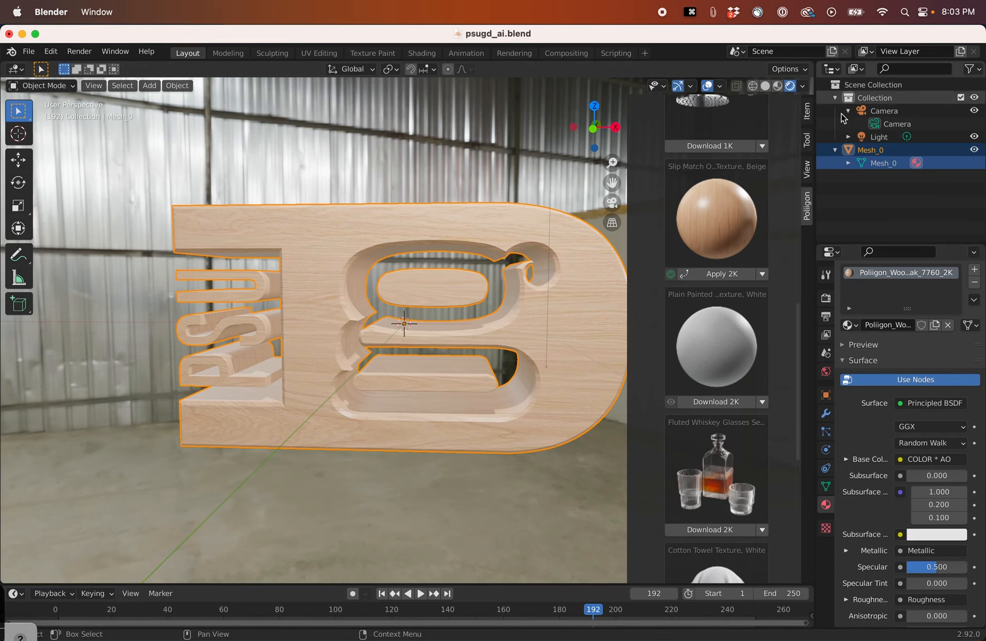
pyautogui.hotkey('shift', 'a')
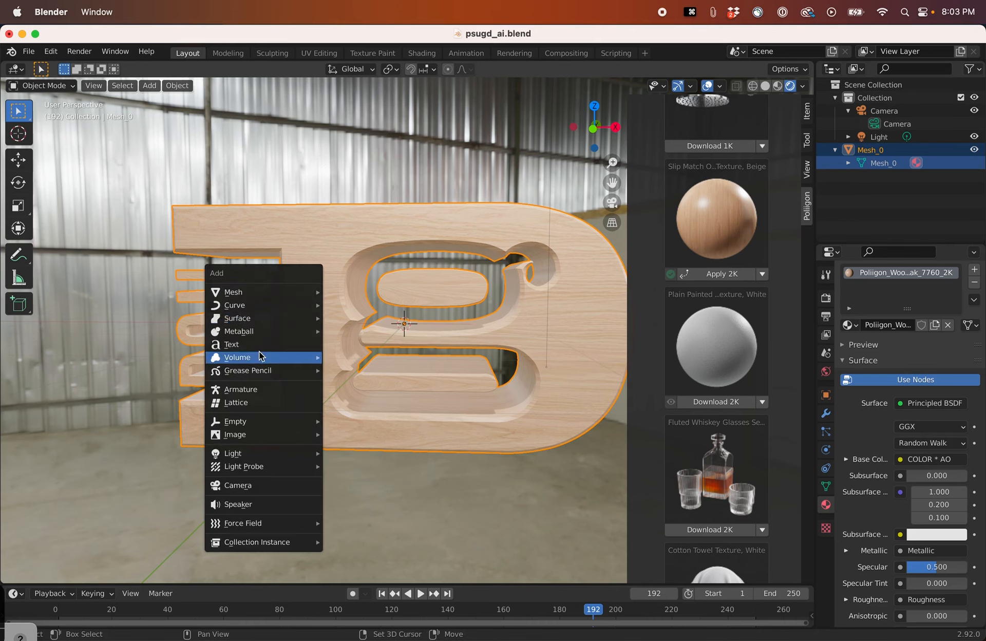
pyautogui.moveTo(255, 290)
pyautogui.click(336, 289)
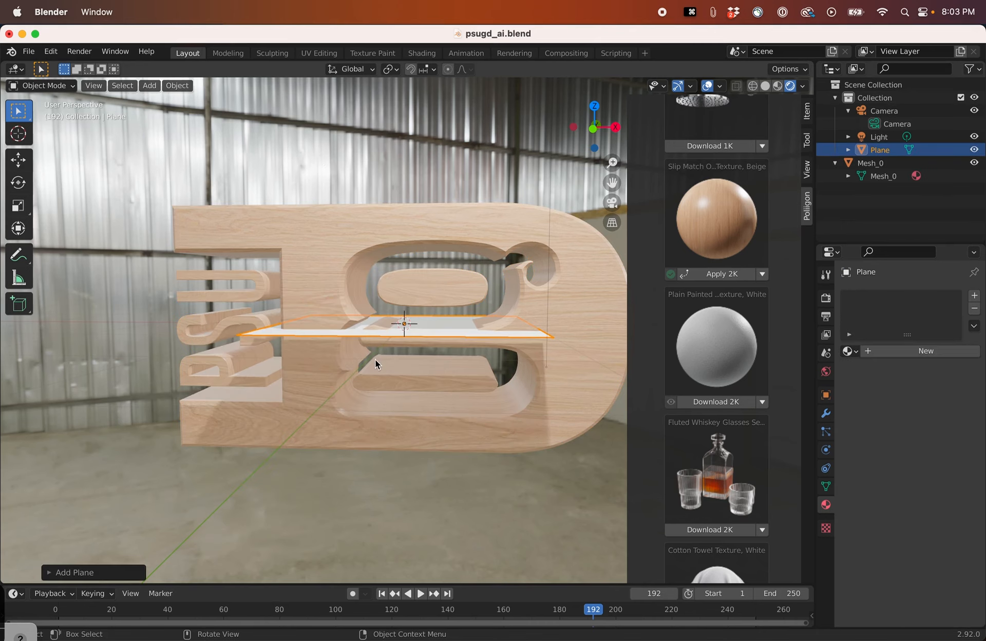
# Tilt the new plane freehand about the global X axis.
pyautogui.press('r')
pyautogui.press('y')
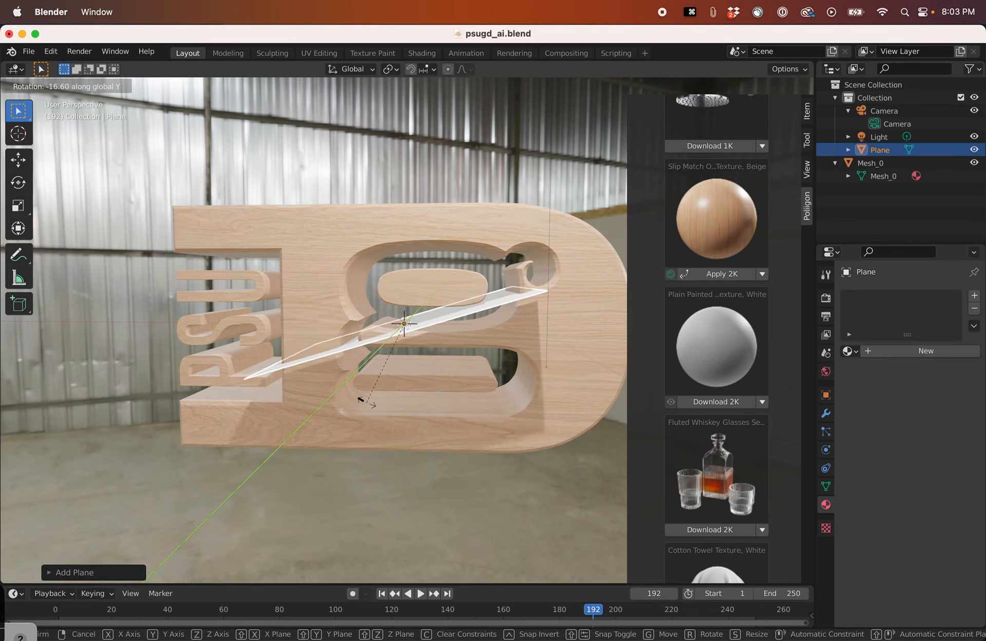
pyautogui.press('x')
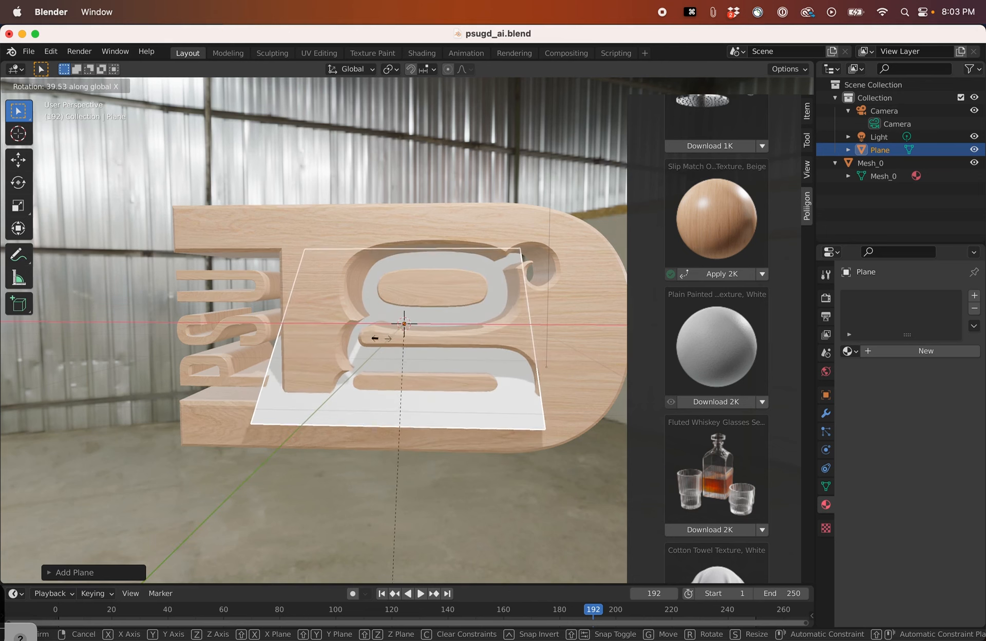
pyautogui.click(408, 382)
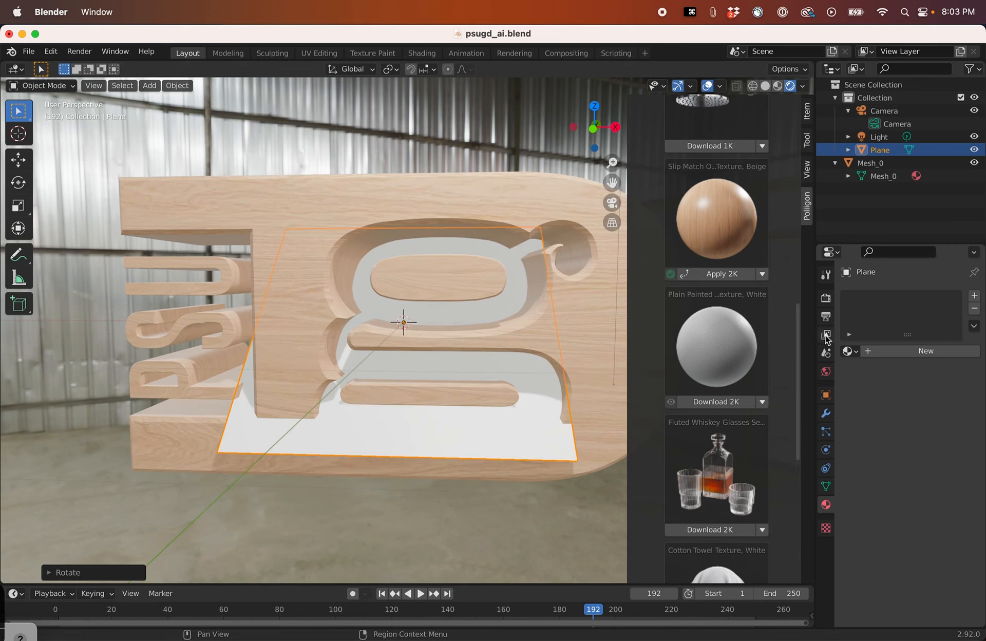
# Set the plane's X rotation to 90° and its scale to 3 on all three axes.
pyautogui.click(826, 394)
pyautogui.click(918, 376)
pyautogui.write('90')
pyautogui.press('Return')
pyautogui.click(925, 438)
pyautogui.write('3')
pyautogui.press('Tab')
pyautogui.write('3')
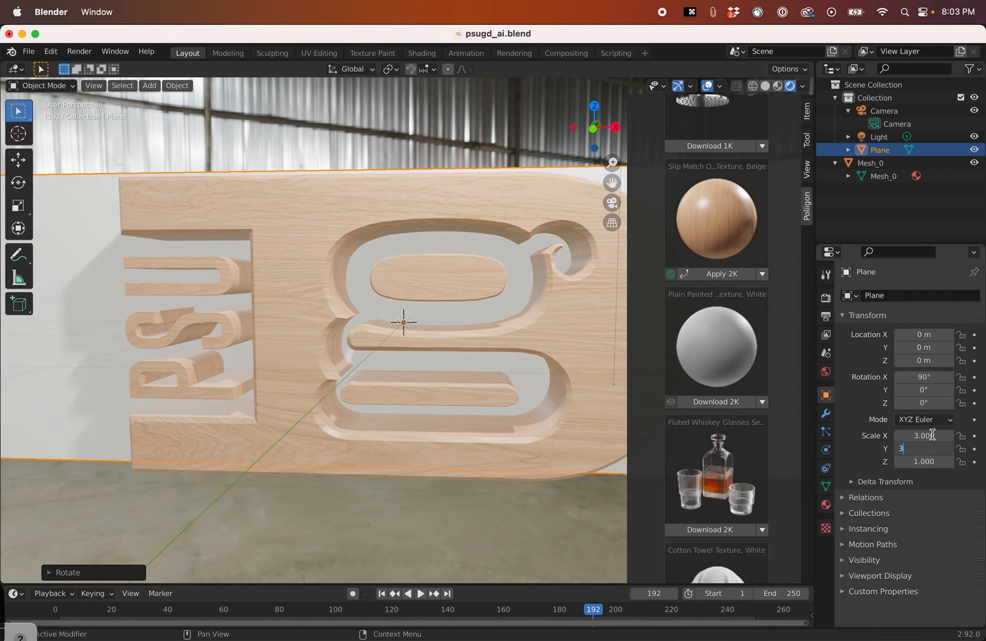
pyautogui.press('Tab')
pyautogui.write('3')
pyautogui.press('Return')
# Try moving the logo mesh relative to the plane from a side view and undo the move.
pyautogui.click(434, 415)
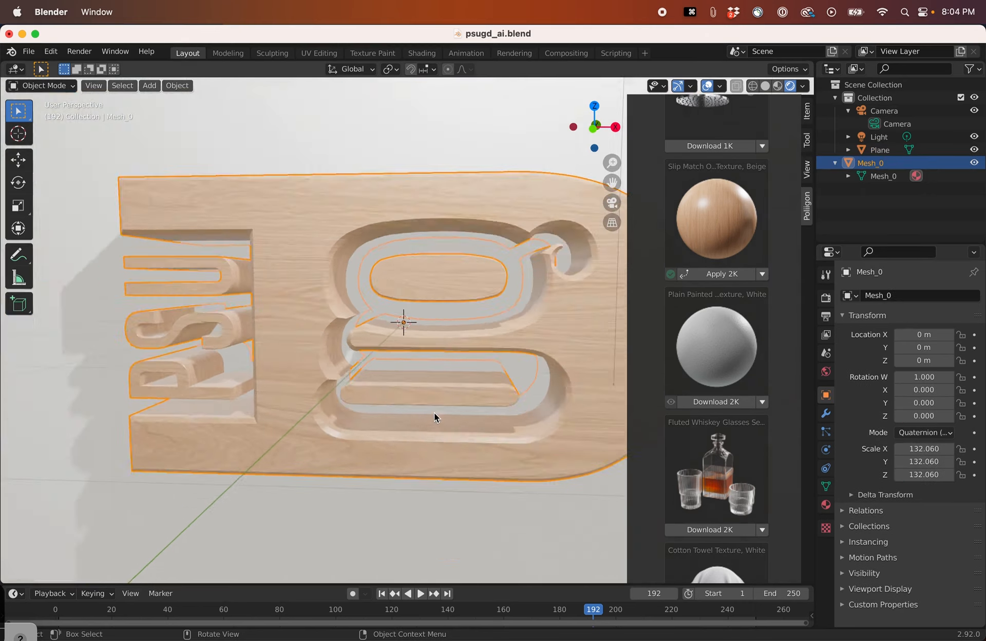
pyautogui.scroll(-5, 433, 412)
pyautogui.moveTo(440, 414); pyautogui.dragTo(329, 433, button='middle')
pyautogui.scroll(1, 408, 371)
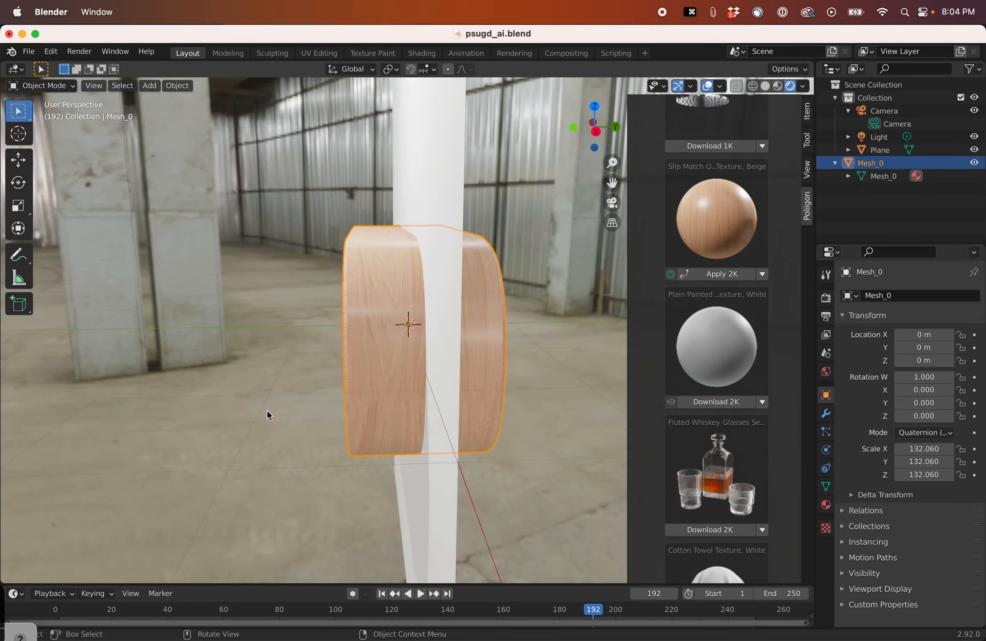
pyautogui.press('g')
pyautogui.click(459, 399)
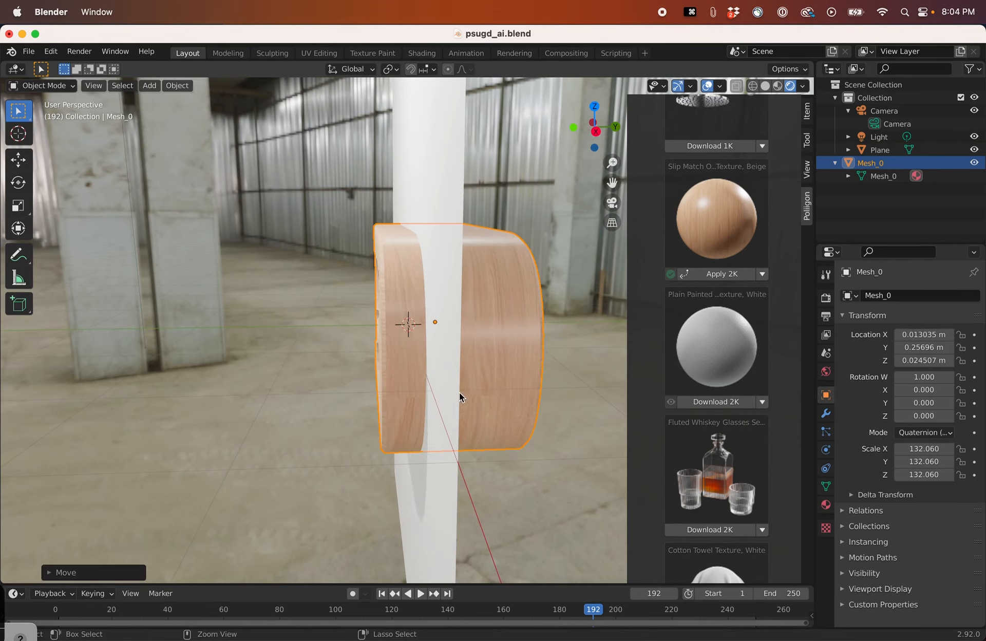
pyautogui.press('super+z')
# Move the plane behind the logo, to about X 0.196 m, Y 1.64 m, Z -0.355 m.
pyautogui.click(435, 198)
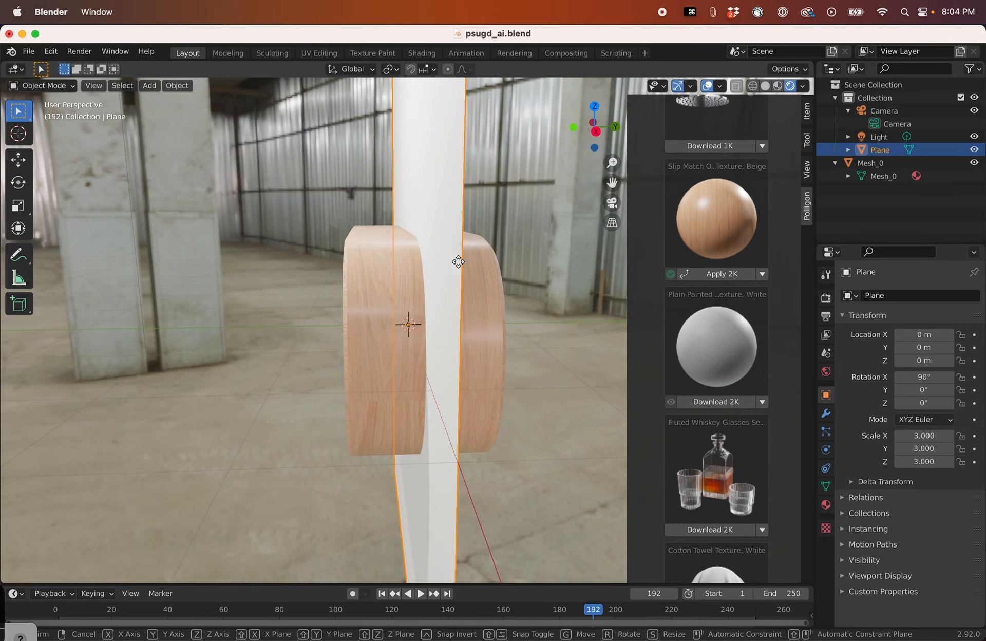
pyautogui.press('g')
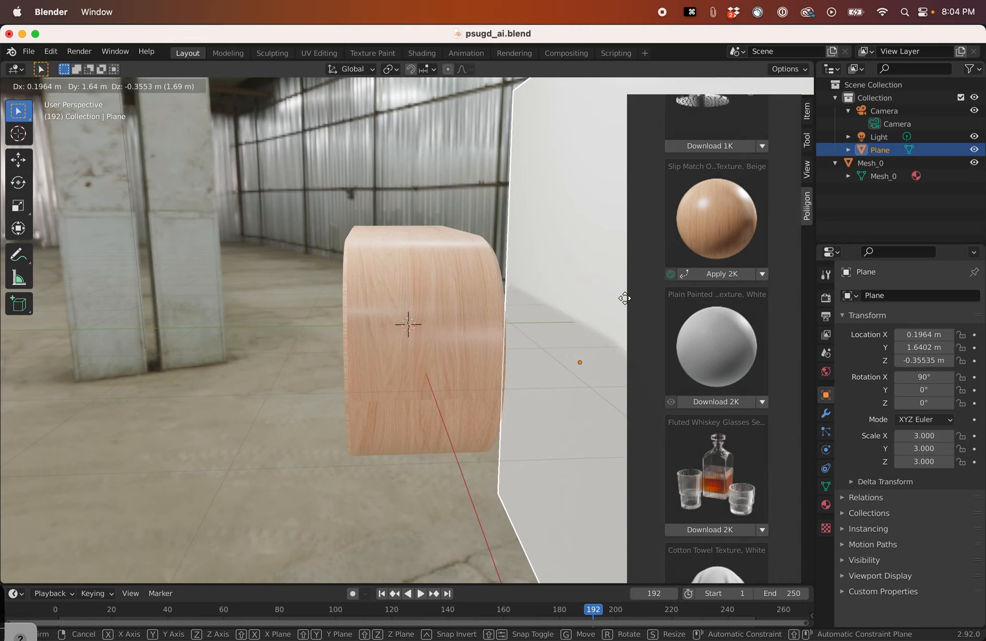
pyautogui.click(625, 296)
pyautogui.moveTo(456, 423); pyautogui.dragTo(504, 403, button='middle')
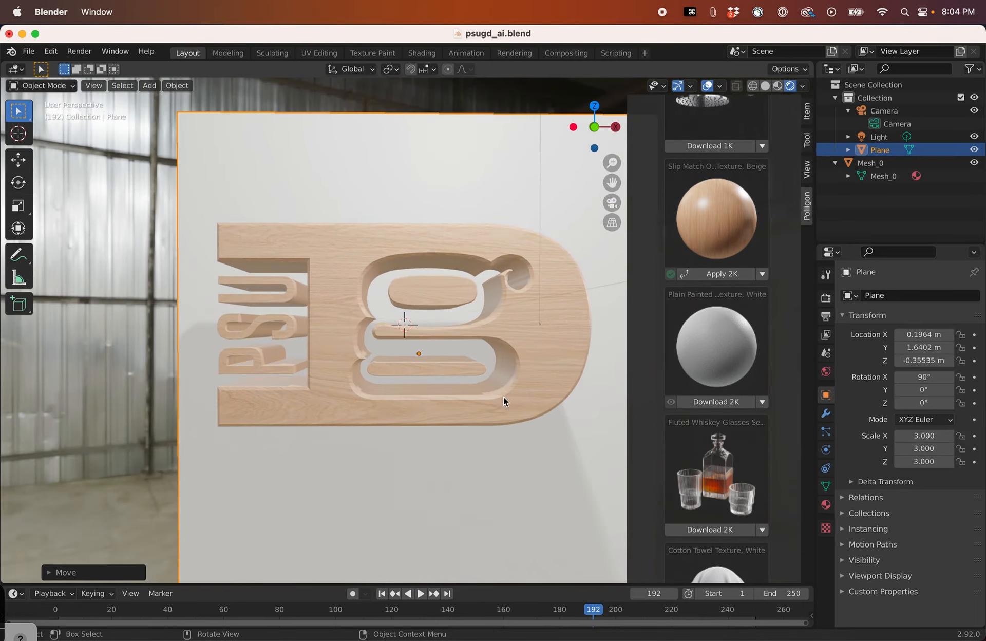
# Download the Reclaimed orange brick texture at 2K from the free Poliigon library and apply it to the plane.
pyautogui.scroll(10, 739, 287)
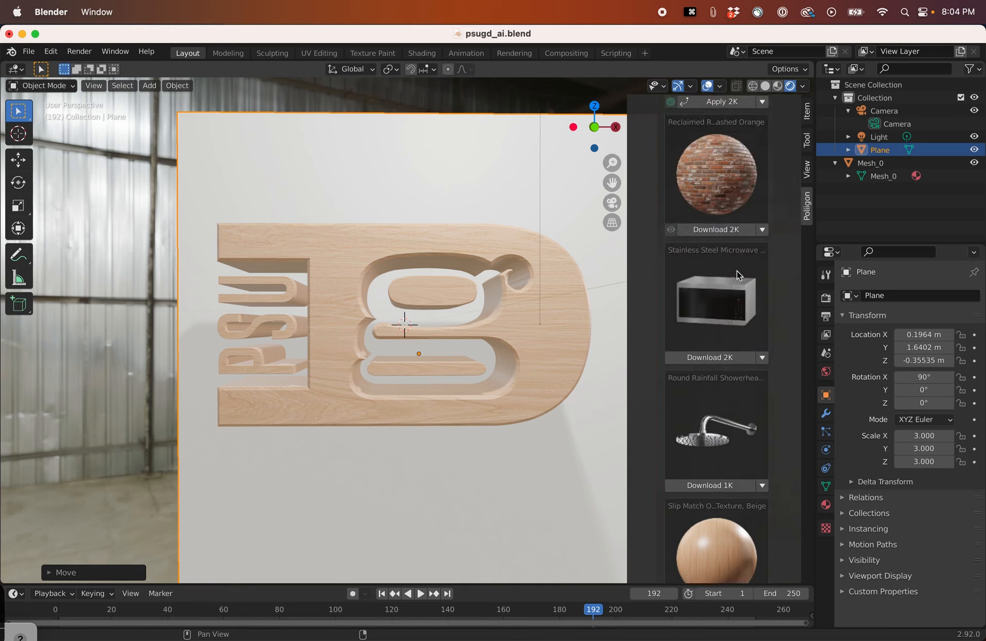
pyautogui.scroll(5, 733, 252)
pyautogui.click(734, 517)
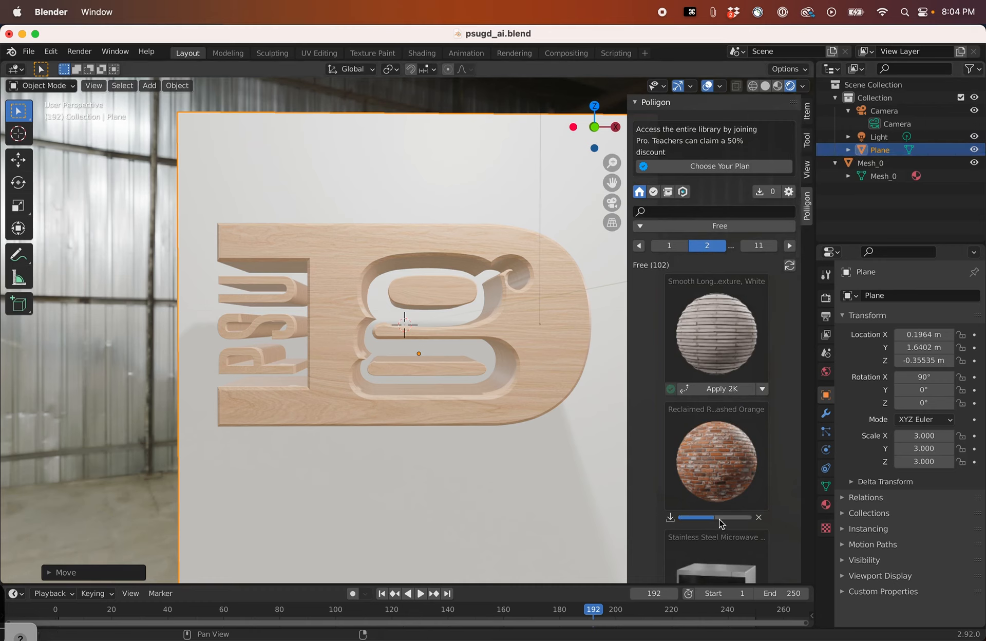
pyautogui.click(722, 516)
# Look through the camera, reframe it closer on the logo and brick wall with Camera to View enabled, and release the lock.
pyautogui.click(611, 202)
pyautogui.click(807, 140)
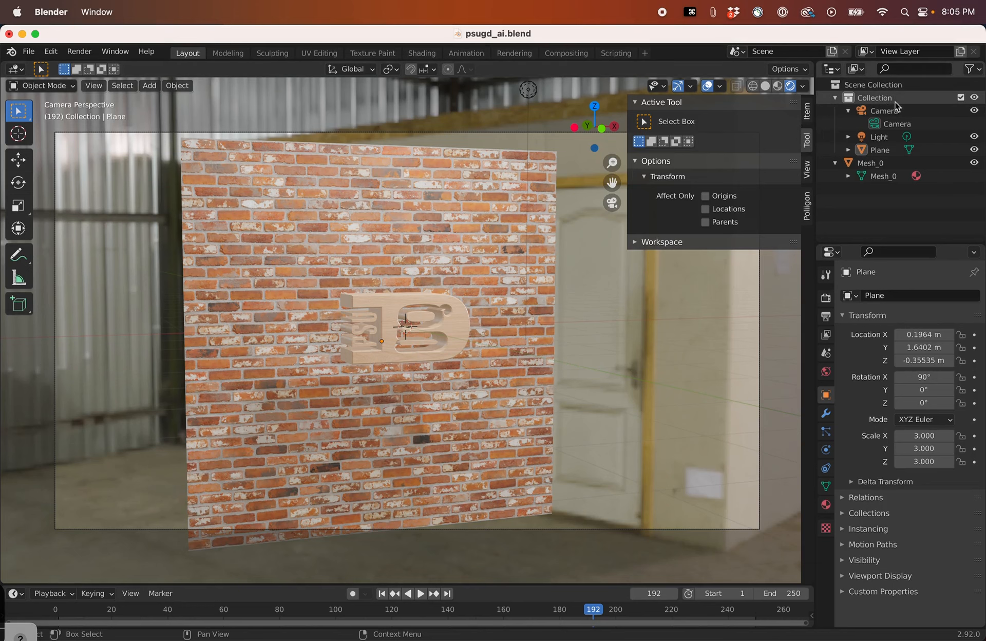
pyautogui.click(884, 110)
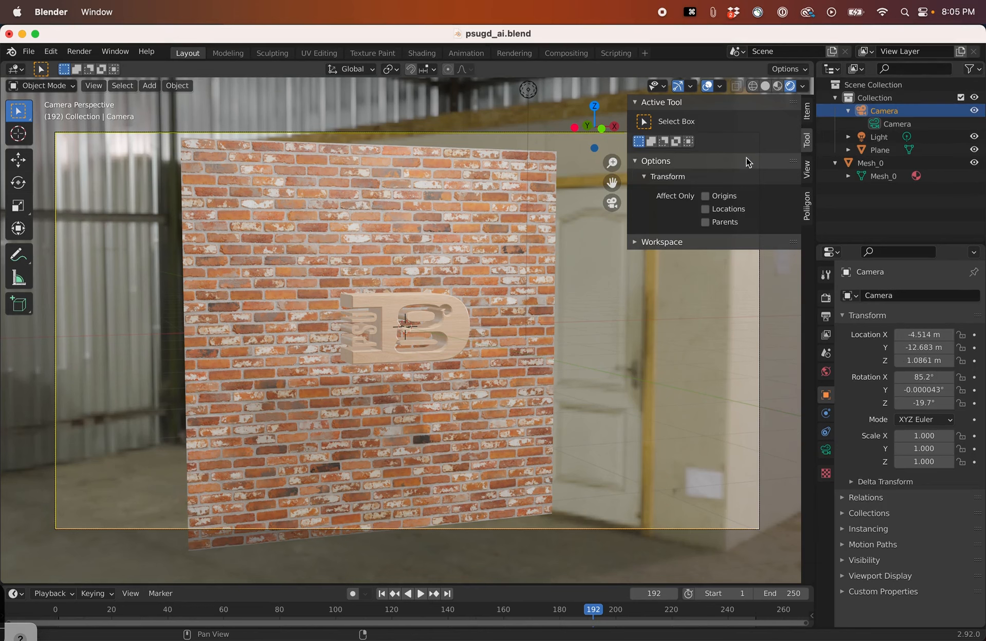
pyautogui.click(611, 203)
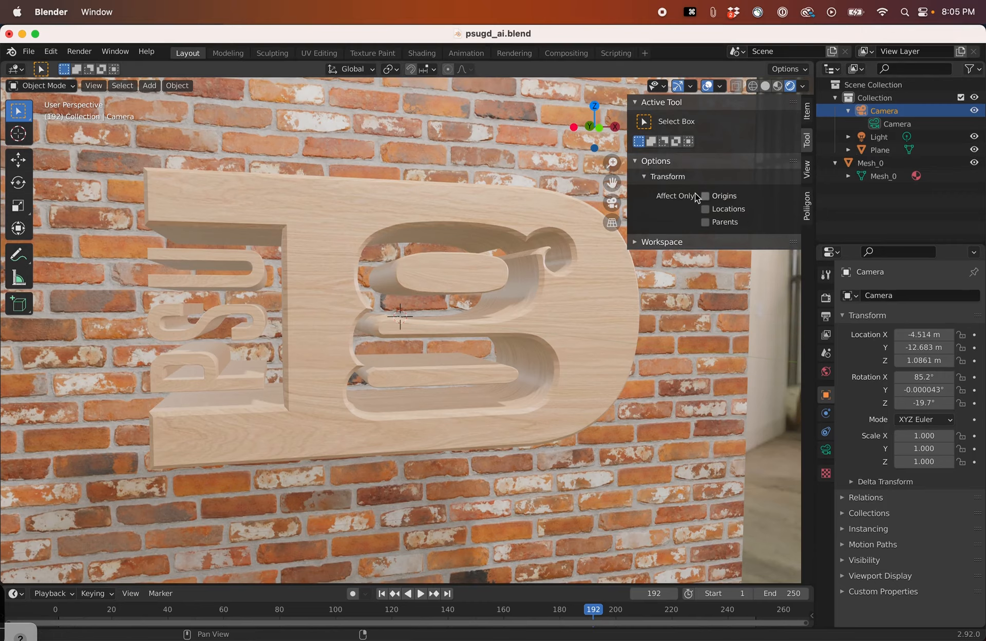
pyautogui.click(611, 203)
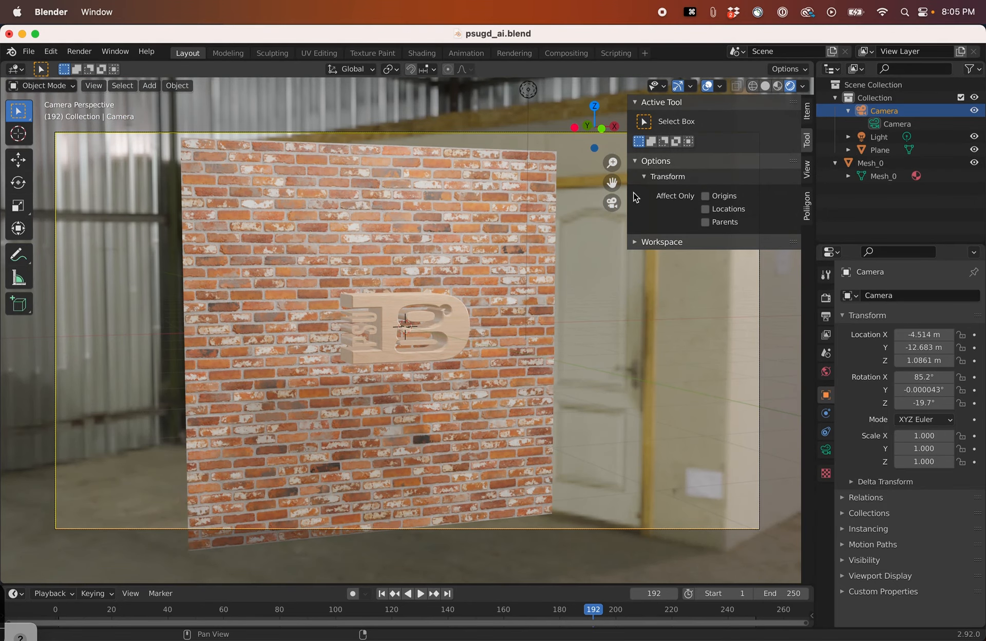
pyautogui.click(806, 167)
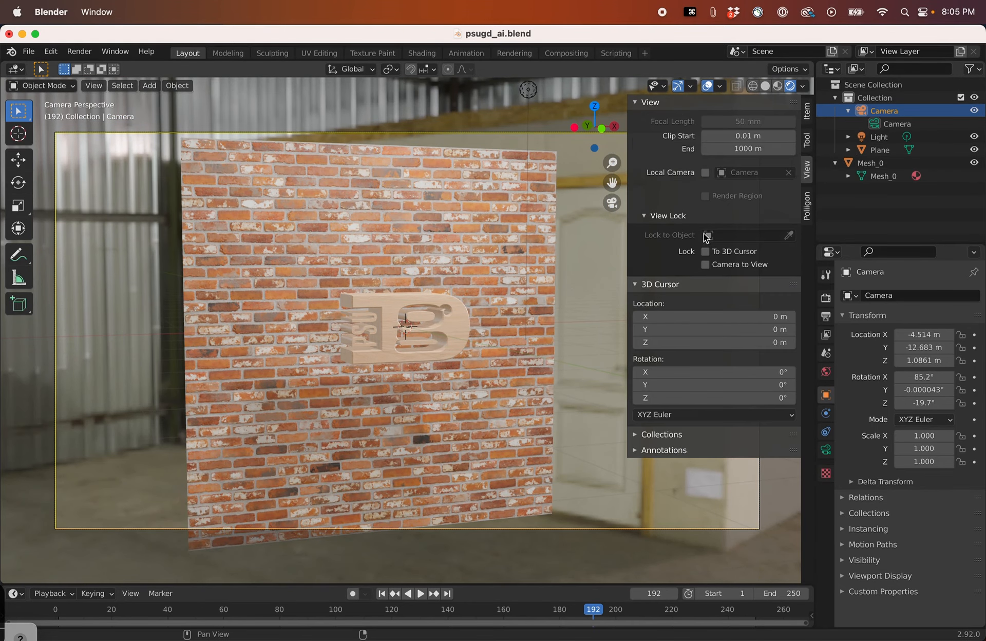
pyautogui.scroll(2, 421, 367)
pyautogui.scroll(4, 421, 367)
pyautogui.moveTo(421, 367); pyautogui.dragTo(439, 365, button='middle')
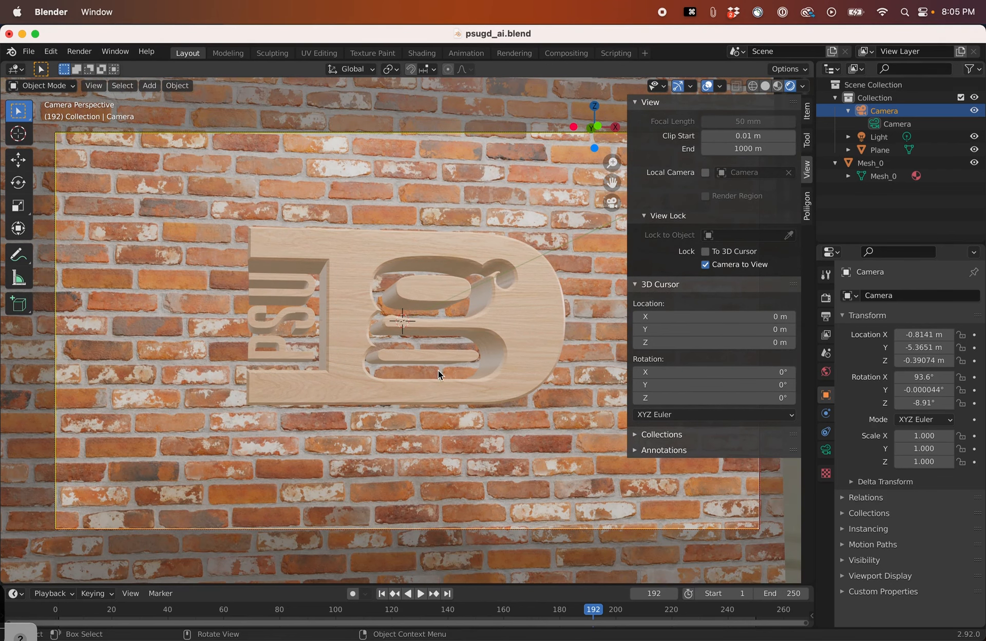
pyautogui.click(706, 265)
pyautogui.scroll(-2, 396, 308)
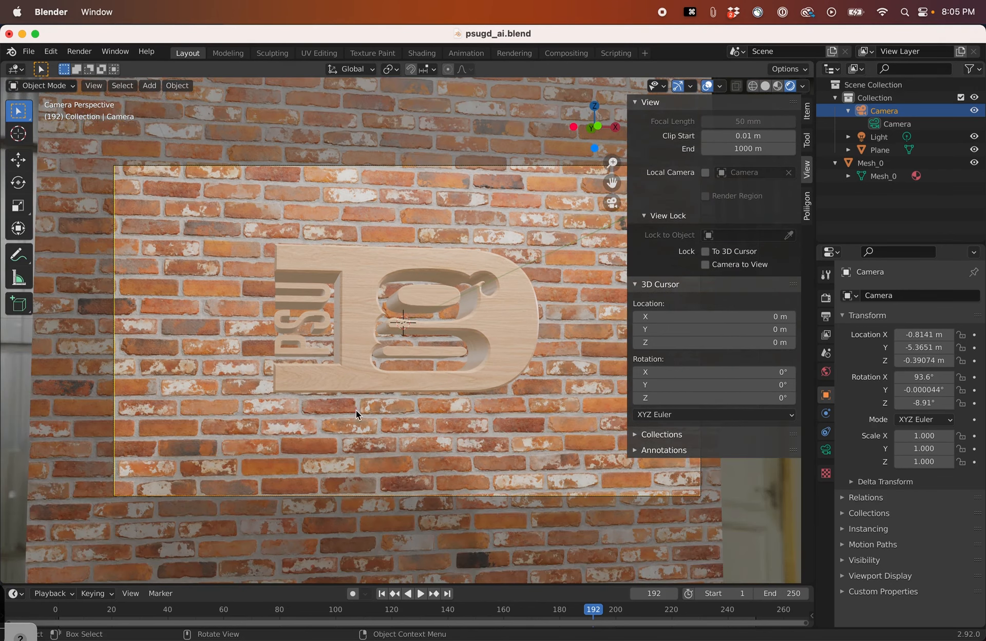
# Add a cube and move it beneath the logo, to about X -0.046 m, Y 0.100 m, Z -1.478 m.
pyautogui.click(420, 446)
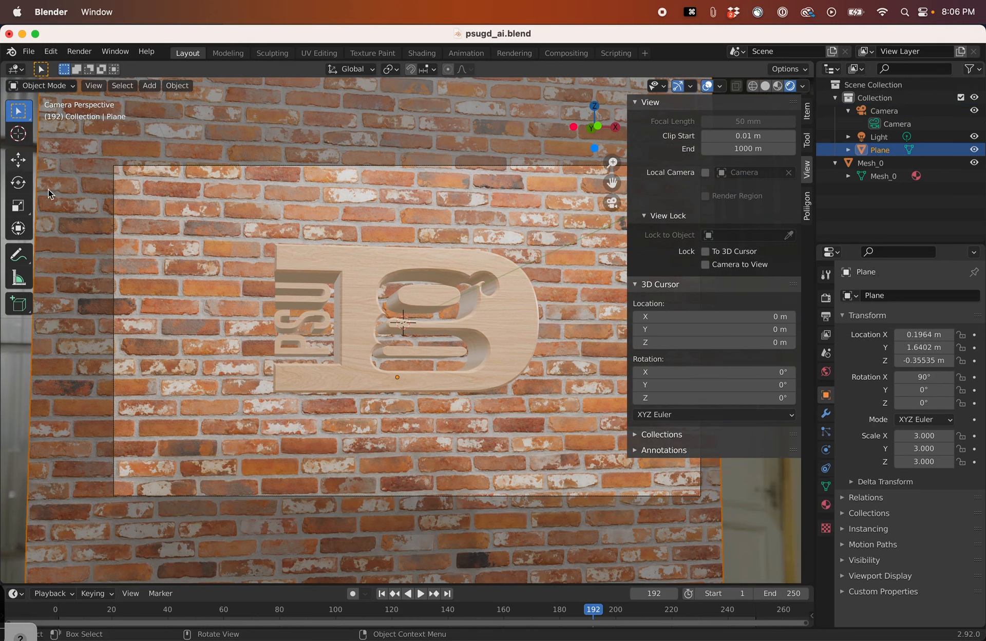
pyautogui.hotkey('shift', 'a')
pyautogui.moveTo(239, 351)
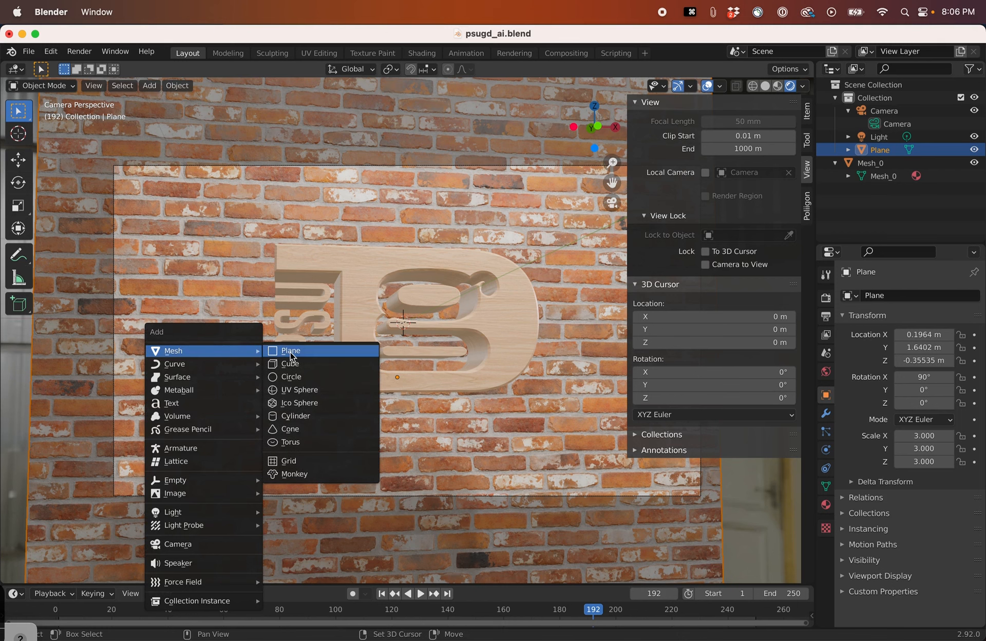
pyautogui.click(298, 363)
pyautogui.press('g')
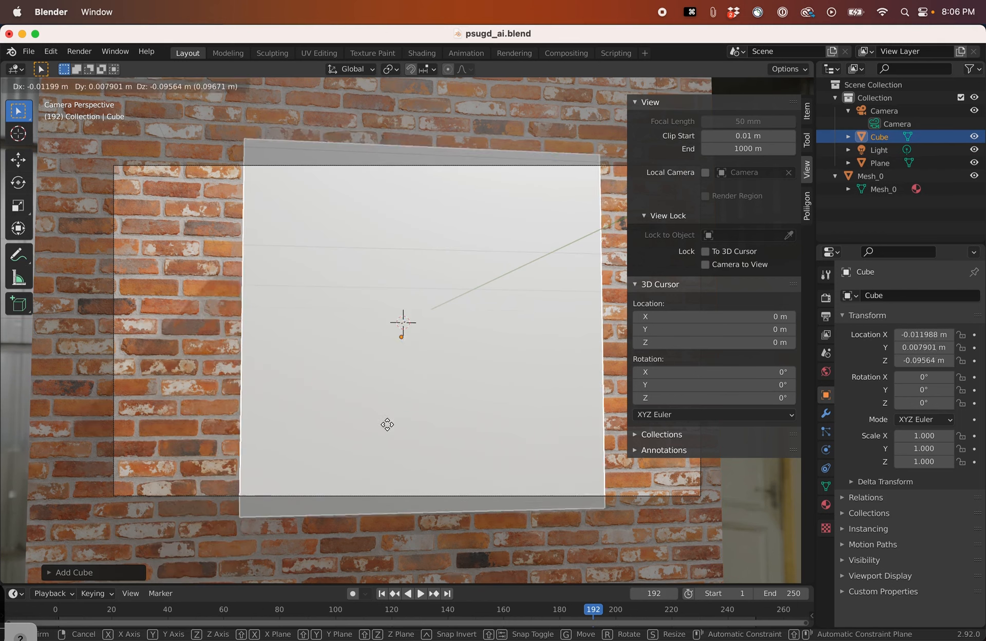
pyautogui.click(385, 571)
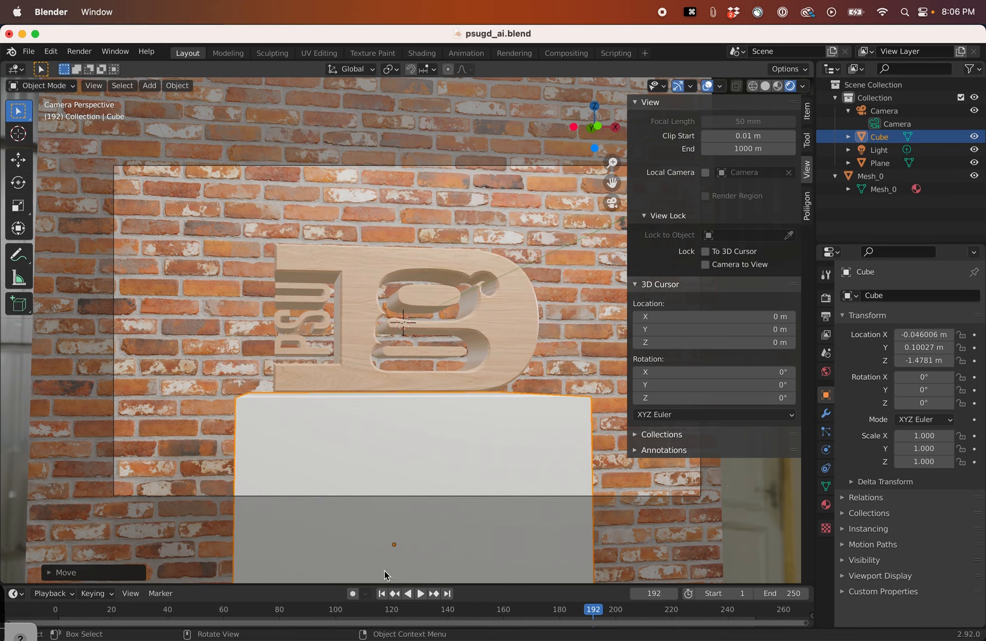
# Raise the cube up under the logo from the front view, to about X -0.059 m, Z -1.453 m, and return to the camera view.
pyautogui.press('KP_1')
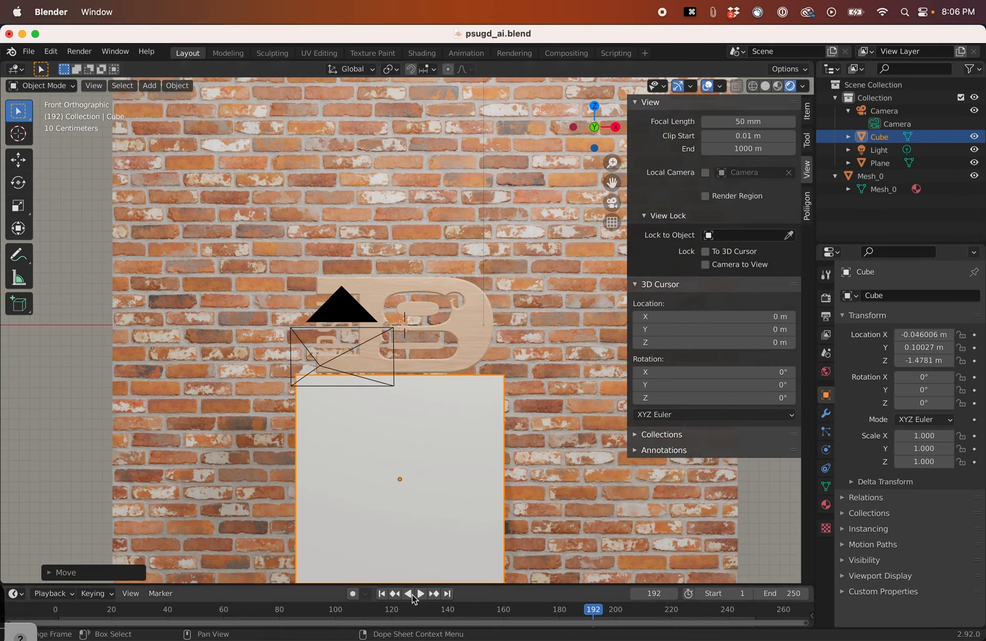
pyautogui.press('g')
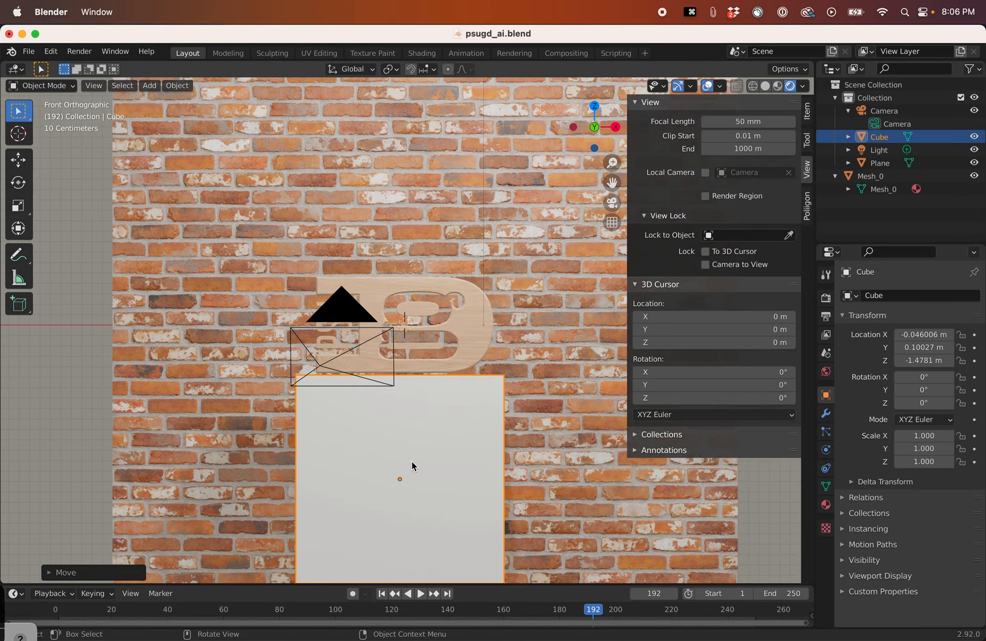
pyautogui.click(410, 459)
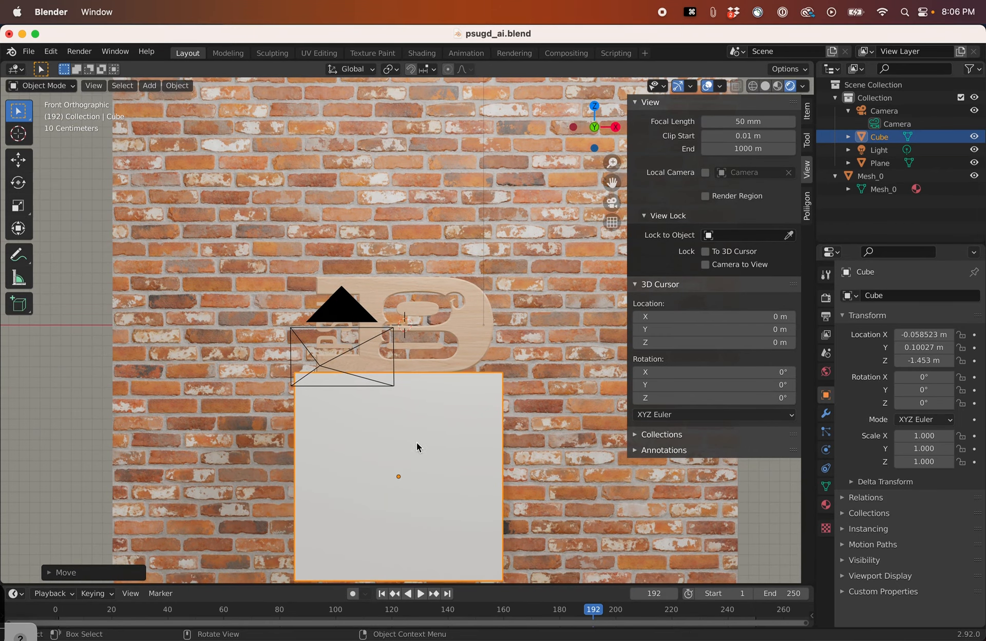
pyautogui.click(611, 202)
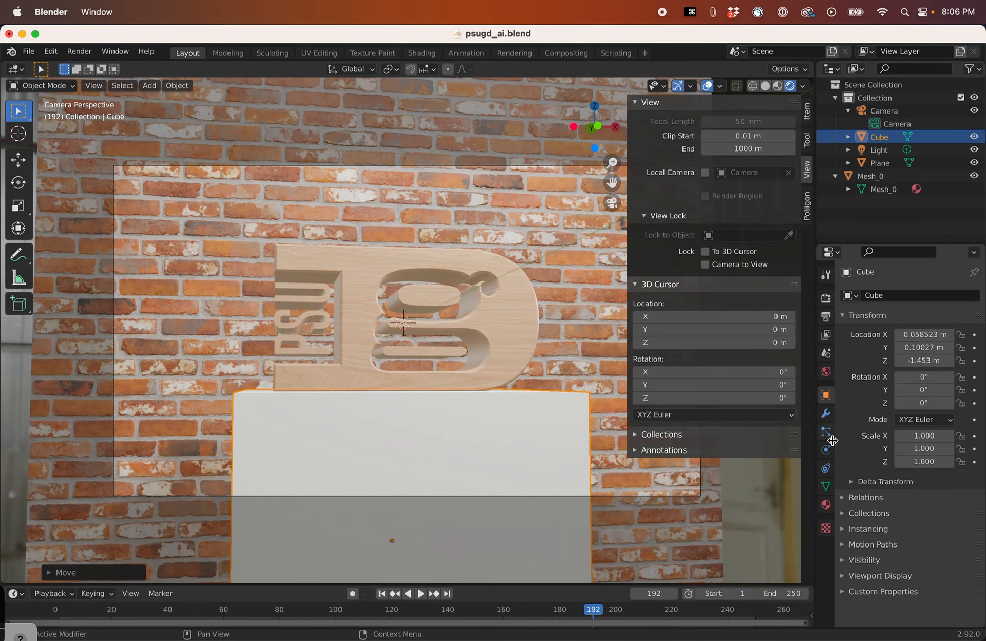
# Switch to the Shading workspace and create a new material for the base cube.
pyautogui.click(825, 505)
pyautogui.click(422, 53)
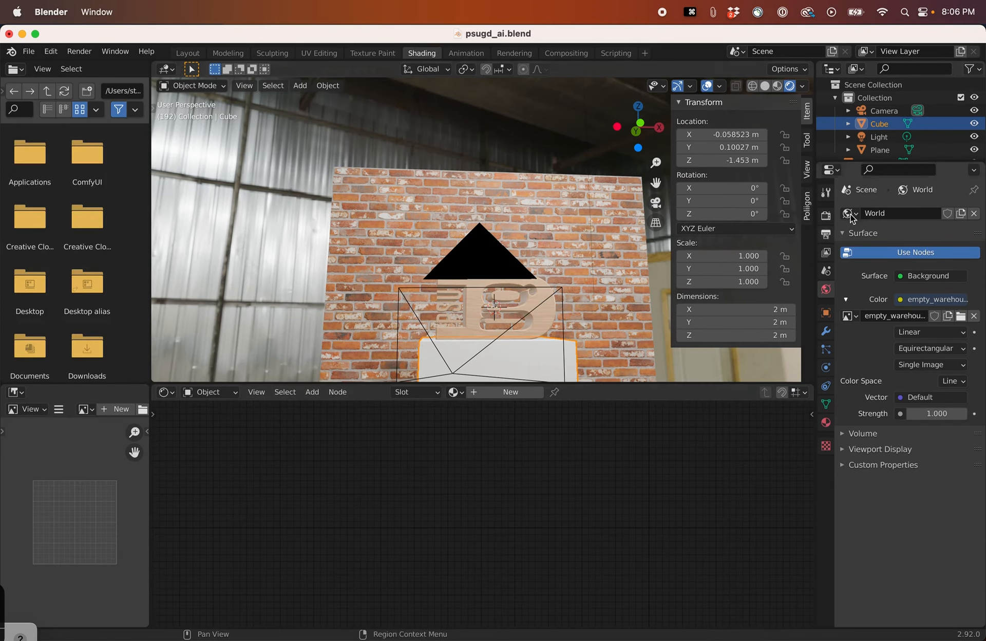
pyautogui.click(849, 124)
pyautogui.click(892, 137)
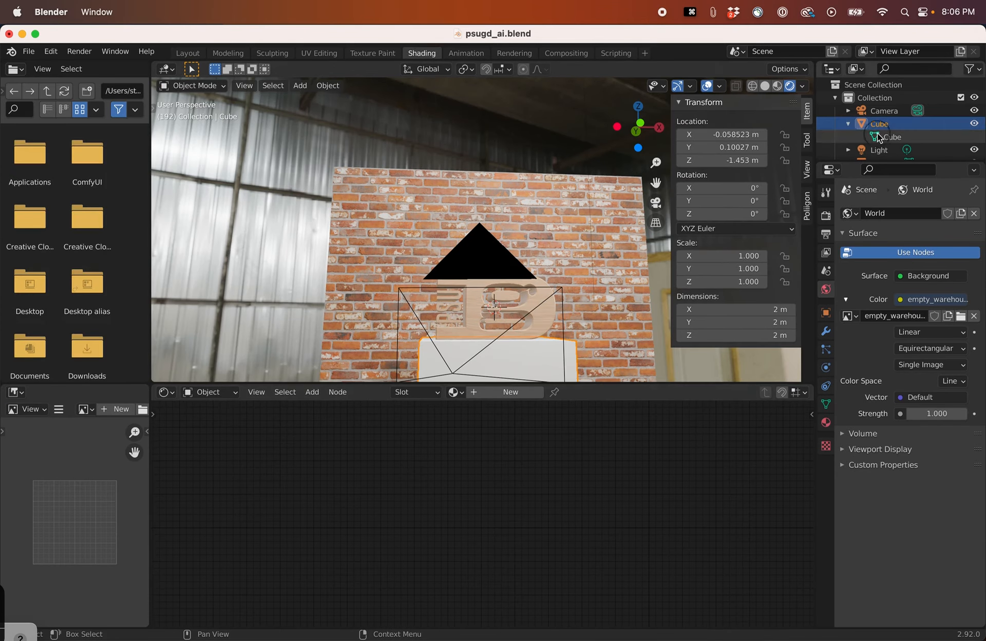
pyautogui.click(826, 423)
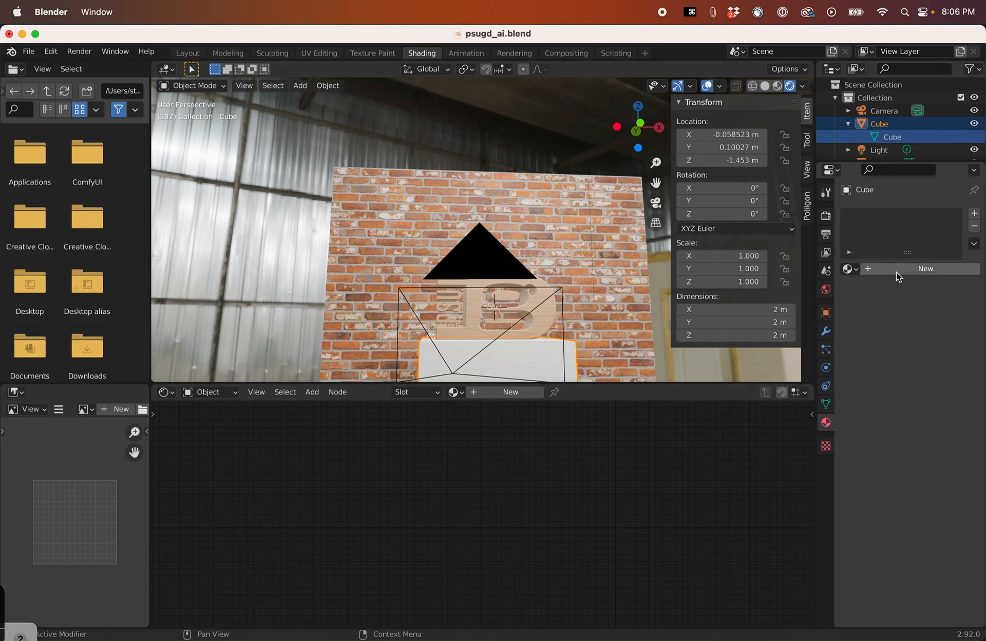
pyautogui.click(896, 272)
# Add a Wave Texture node to the cube's material and connect its Color output to the Base Color of the Principled BSDF.
pyautogui.scroll(4, 601, 471)
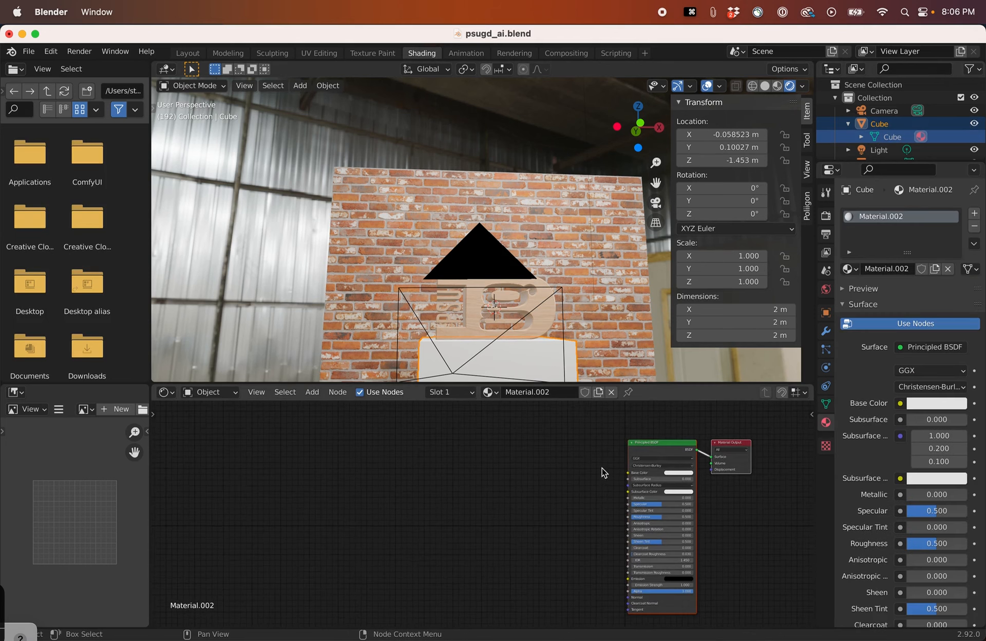
pyautogui.moveTo(658, 494); pyautogui.dragTo(440, 513, button='middle')
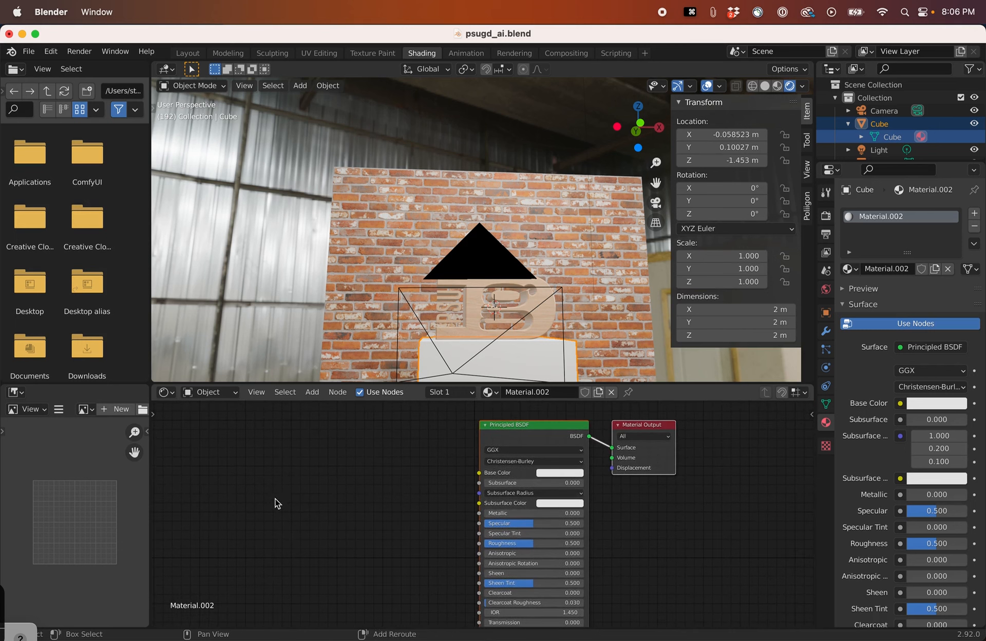
pyautogui.hotkey('shift', 'a')
pyautogui.click(262, 479)
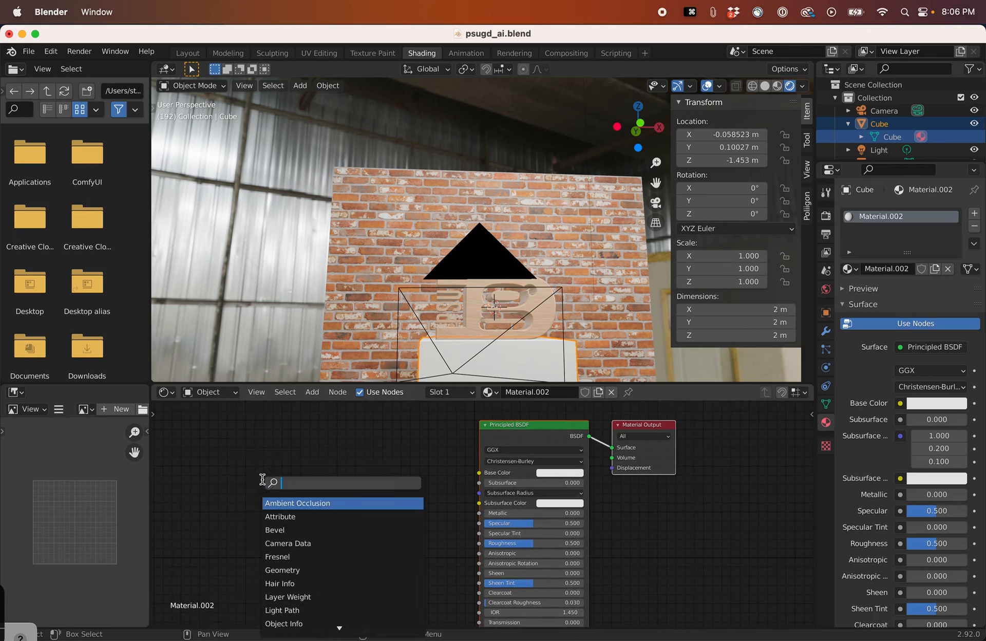
pyautogui.write('wave')
pyautogui.press('Return')
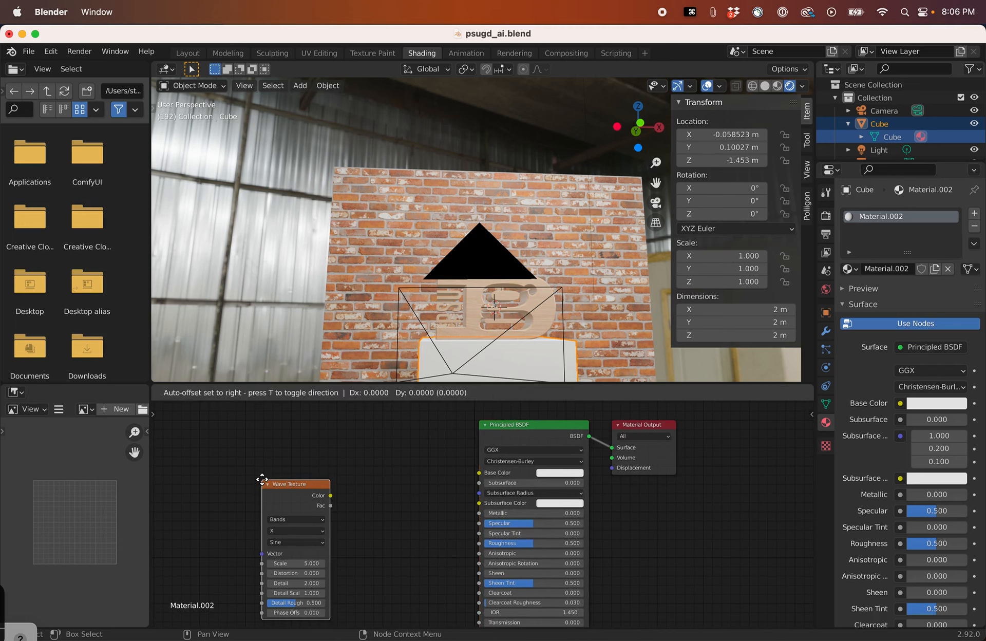
pyautogui.click(343, 469)
pyautogui.moveTo(412, 485); pyautogui.dragTo(480, 473)
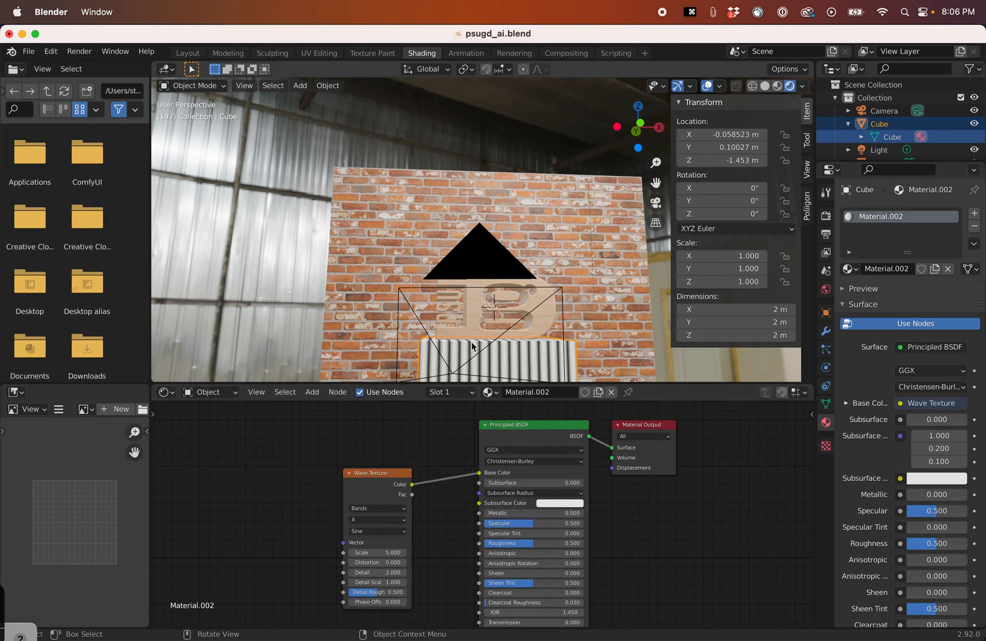
pyautogui.moveTo(380, 475); pyautogui.dragTo(329, 458)
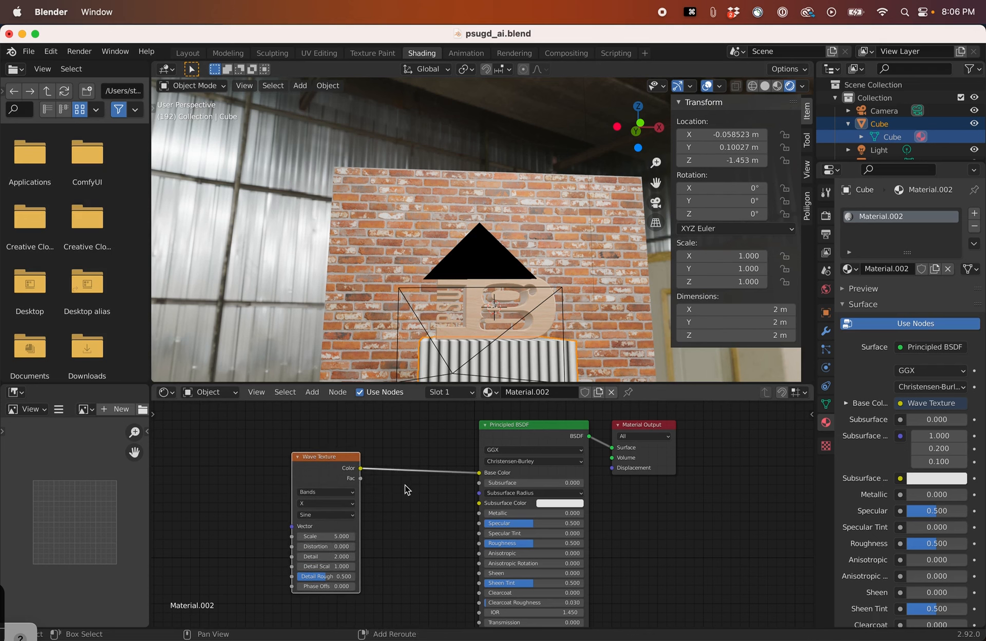
pyautogui.hotkey('shift', 'a')
pyautogui.press('c')
pyautogui.press('l')
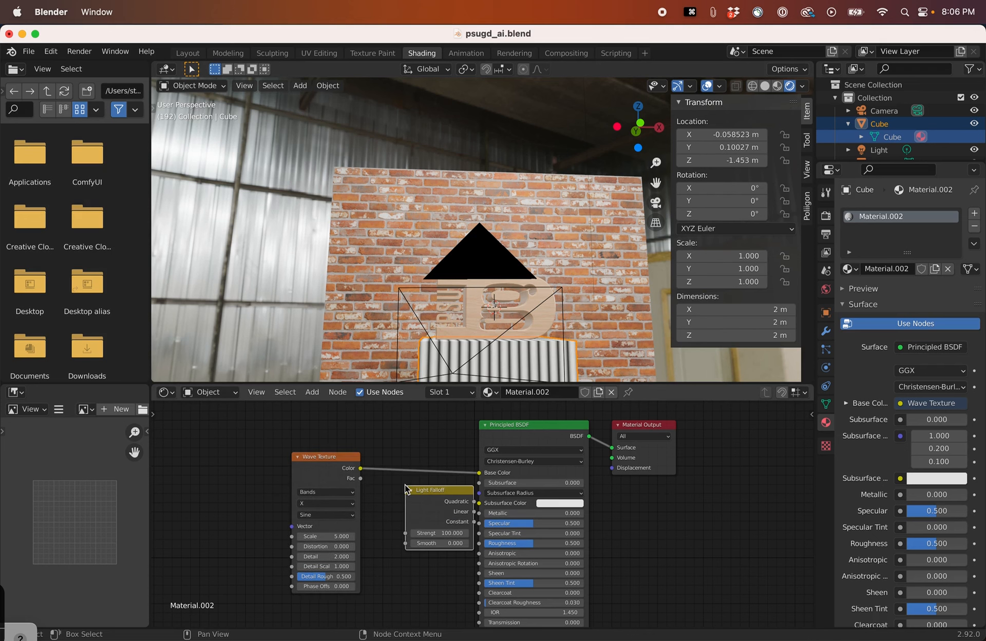
pyautogui.press('/')
pyautogui.press('x')
pyautogui.hotkey('shift', 'a')
pyautogui.click(308, 459)
pyautogui.write('color ramp')
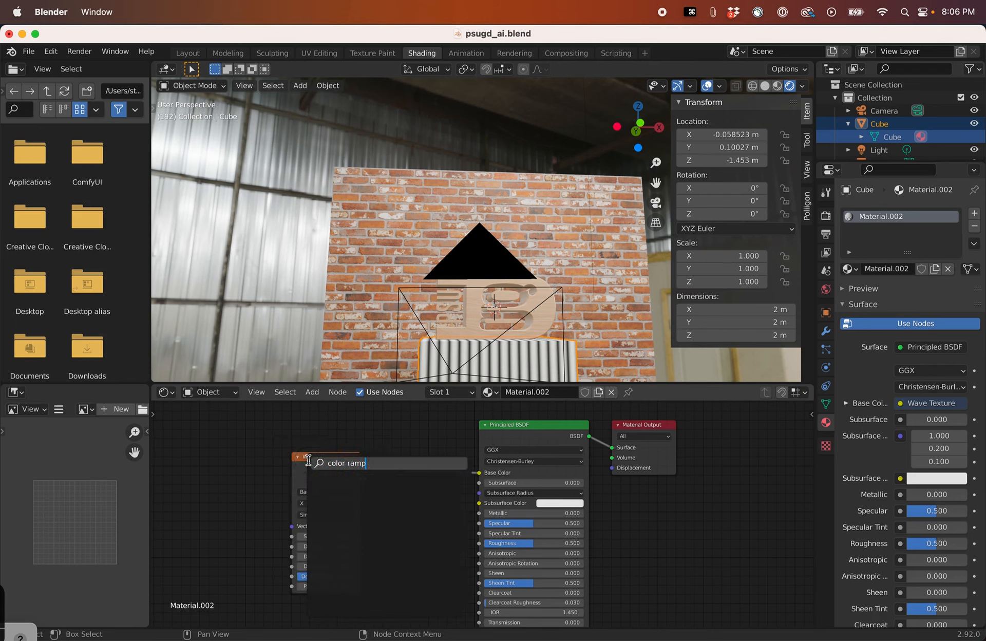
pyautogui.press('Return')
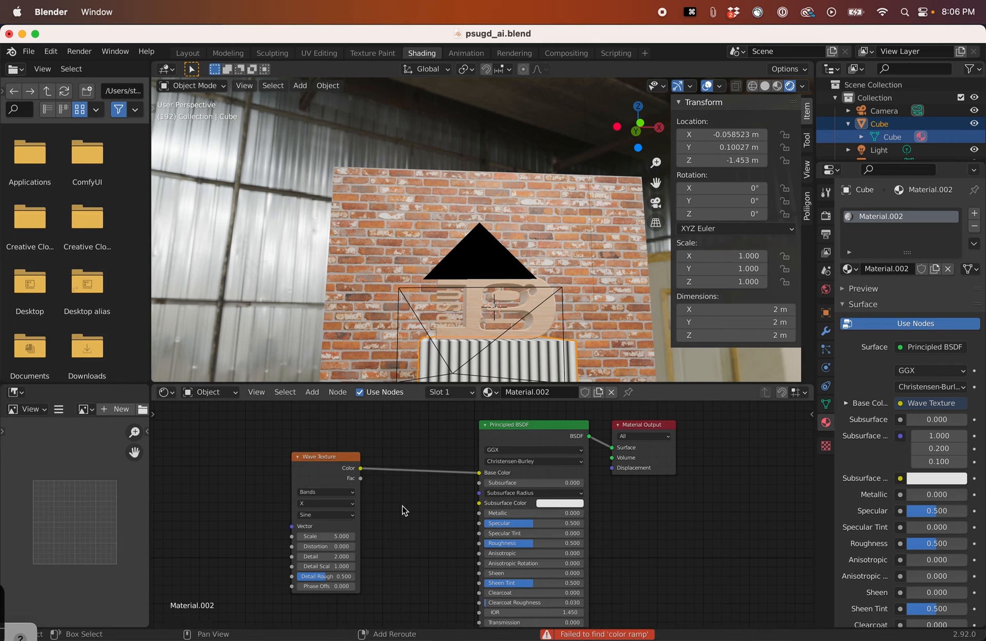
# Insert a ColorRamp node between the Wave Texture and the Base Color of the Principled BSDF.
pyautogui.hotkey('shift', 'a')
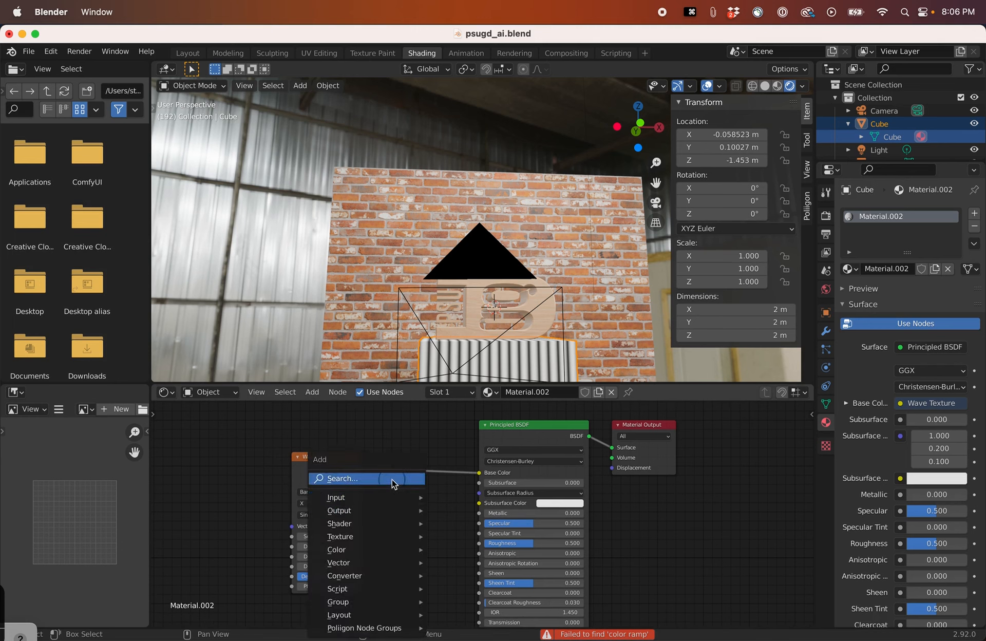
pyautogui.click(391, 478)
pyautogui.write('color')
pyautogui.click(406, 518)
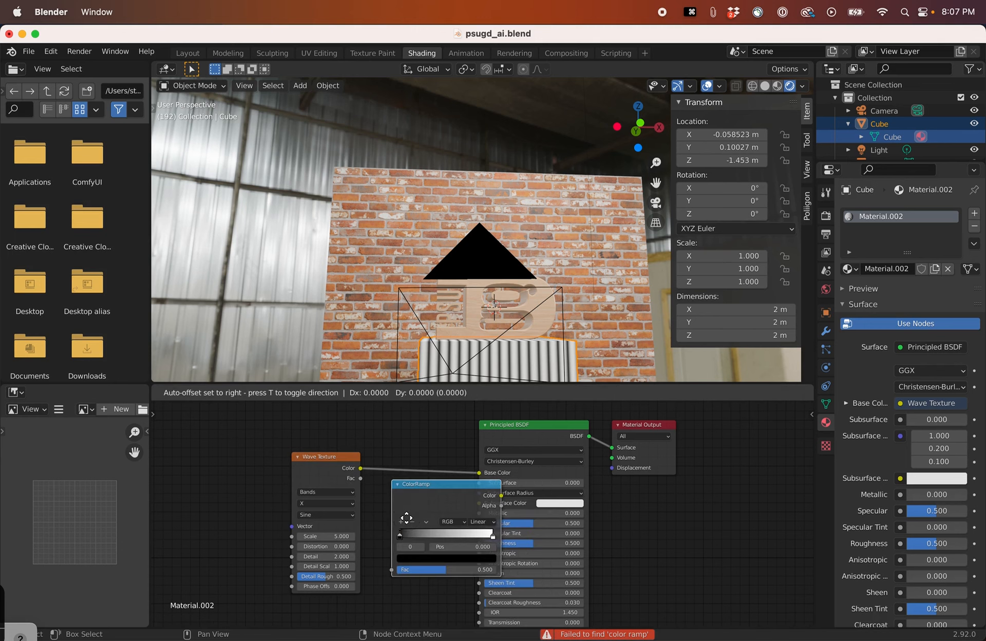
pyautogui.click(437, 503)
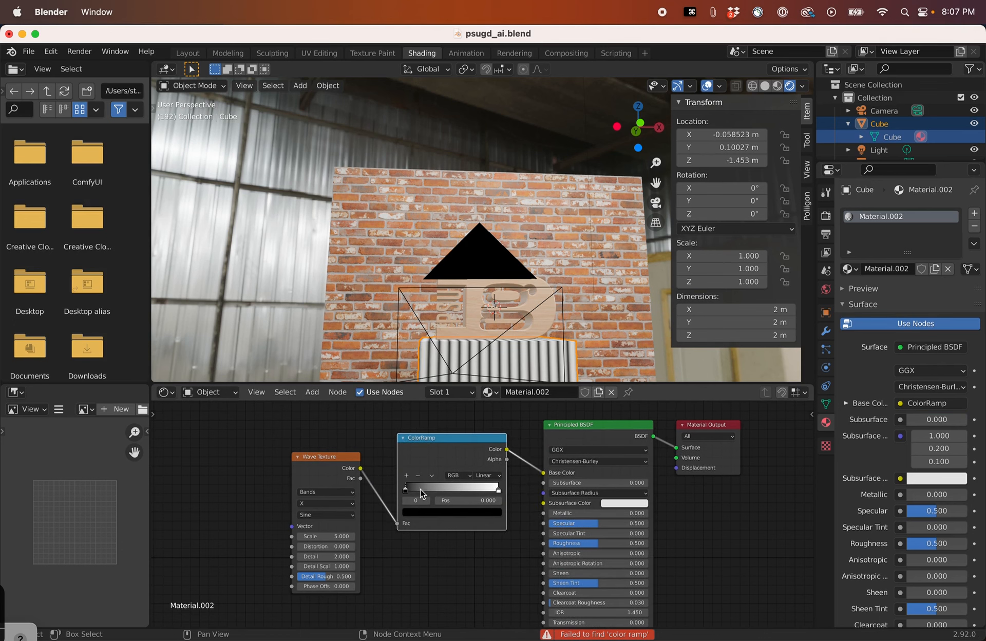
# Color the ColorRamp's first stop hot pink and its second stop blue.
pyautogui.click(423, 513)
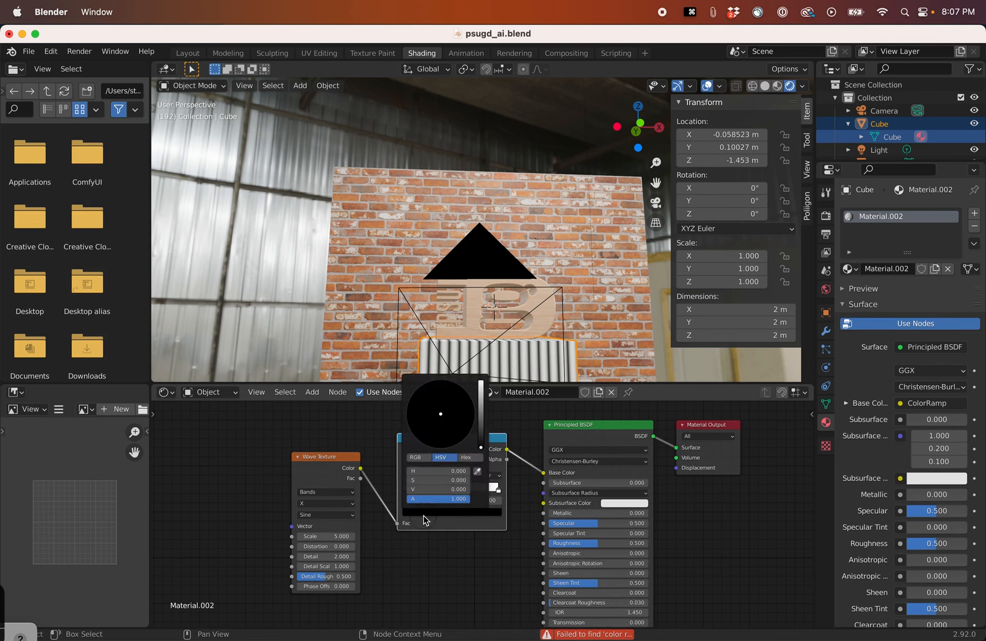
pyautogui.moveTo(482, 414); pyautogui.dragTo(482, 382)
pyautogui.moveTo(445, 441); pyautogui.dragTo(471, 404)
pyautogui.click(498, 489)
pyautogui.click(491, 512)
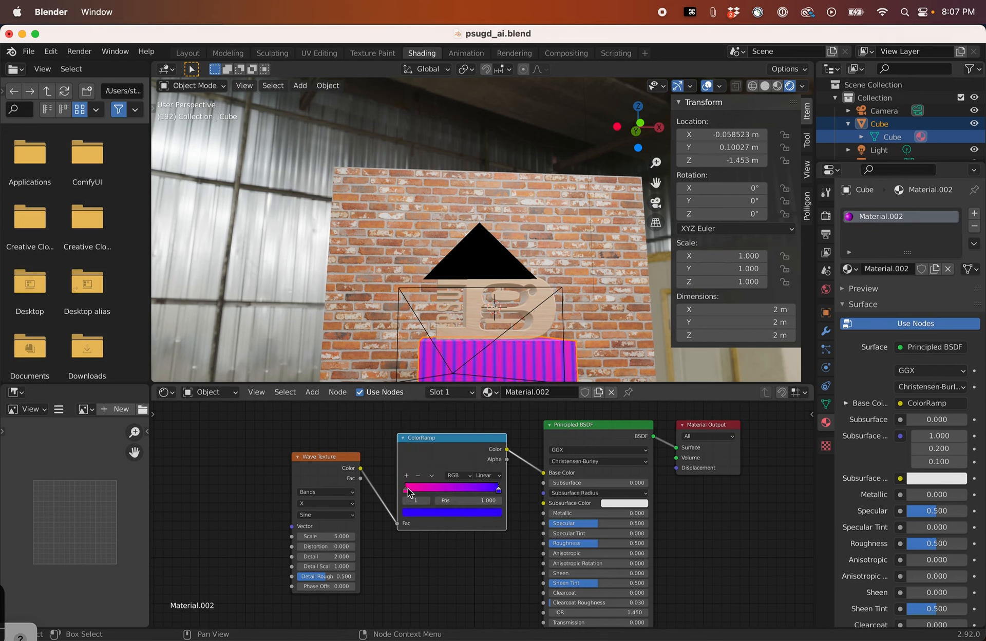
# Sharpen the stripes by moving the pink ColorRamp stop to about 0.323 and the blue stop to about 0.498.
pyautogui.moveTo(405, 489); pyautogui.dragTo(436, 490)
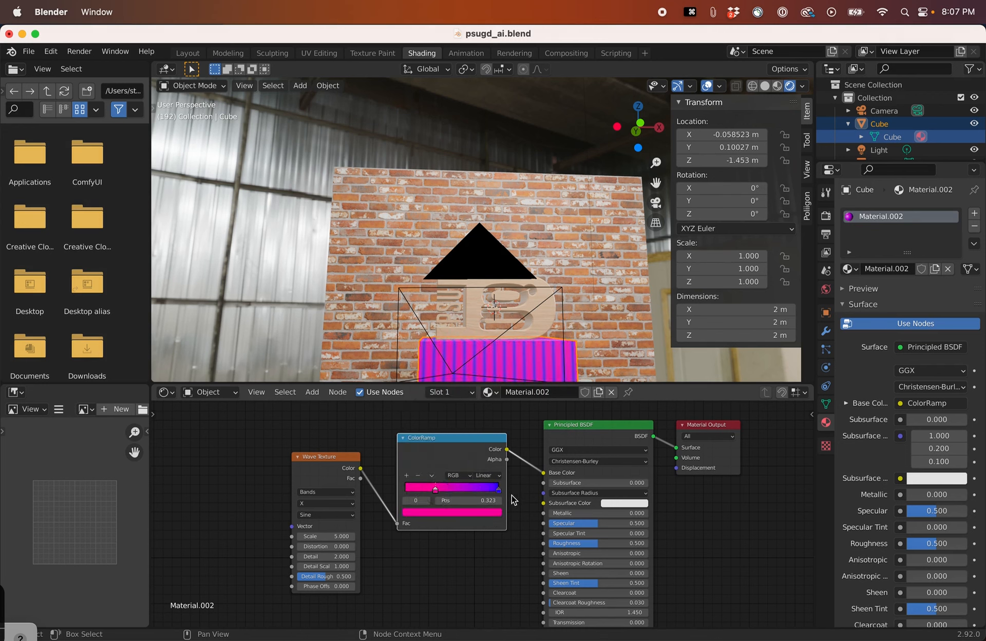
pyautogui.moveTo(498, 489); pyautogui.dragTo(439, 495)
pyautogui.scroll(5, 518, 367)
pyautogui.scroll(-5, 517, 367)
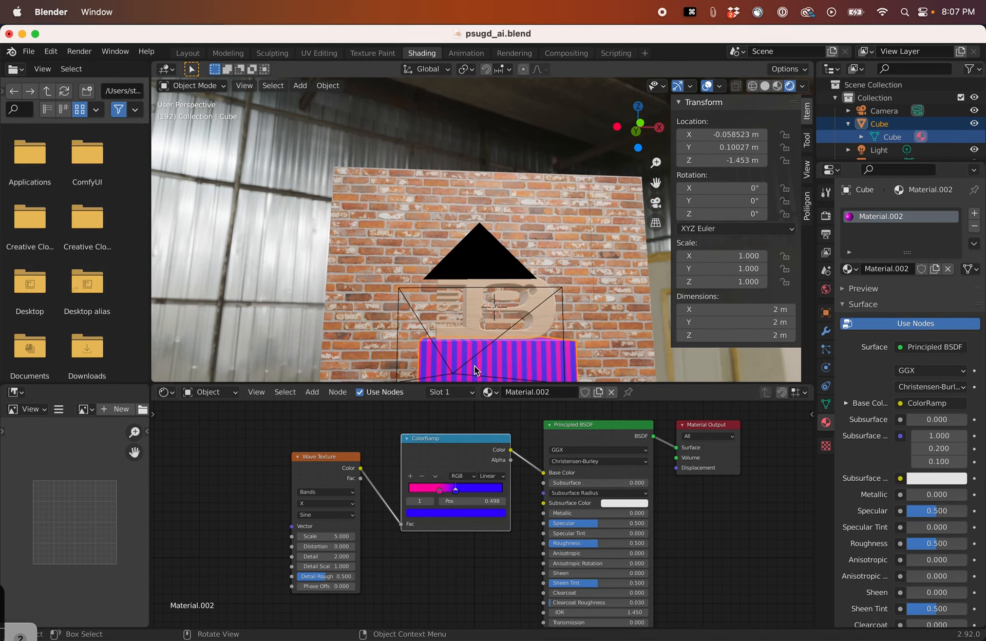
# Add Texture Coordinate and Mapping nodes feeding the Wave Texture, and set the Mapping Y rotation to about 30.8°.
pyautogui.click(311, 464)
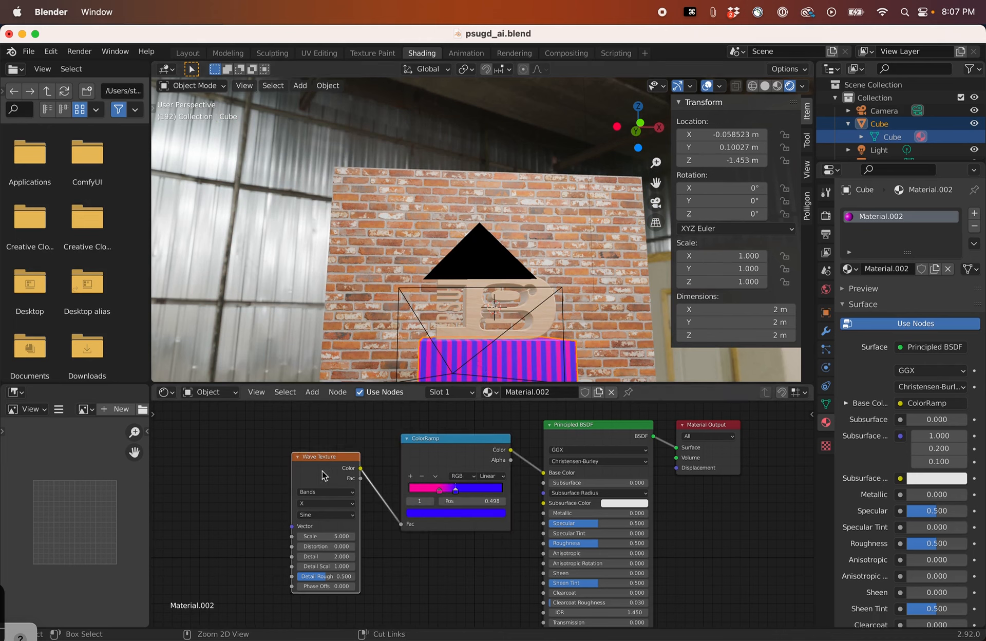
pyautogui.hotkey('ctrl', 't')
pyautogui.moveTo(239, 537); pyautogui.dragTo(249, 463)
pyautogui.moveTo(329, 453); pyautogui.dragTo(337, 451)
pyautogui.press('space')
pyautogui.click(247, 440)
pyautogui.moveTo(247, 440); pyautogui.dragTo(433, 403, button='middle')
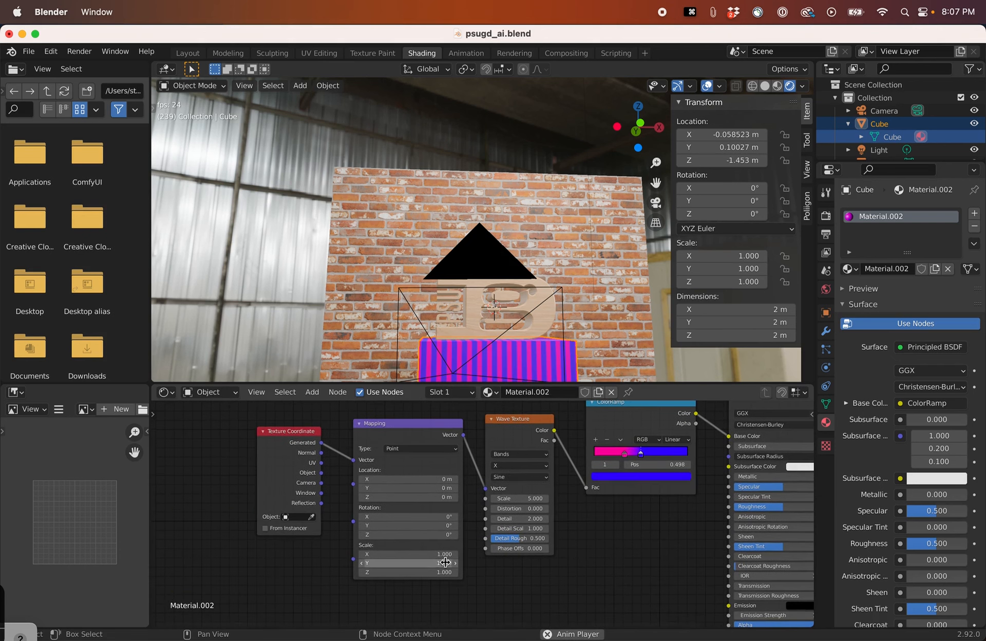
pyautogui.moveTo(451, 525); pyautogui.dragTo(507, 526)
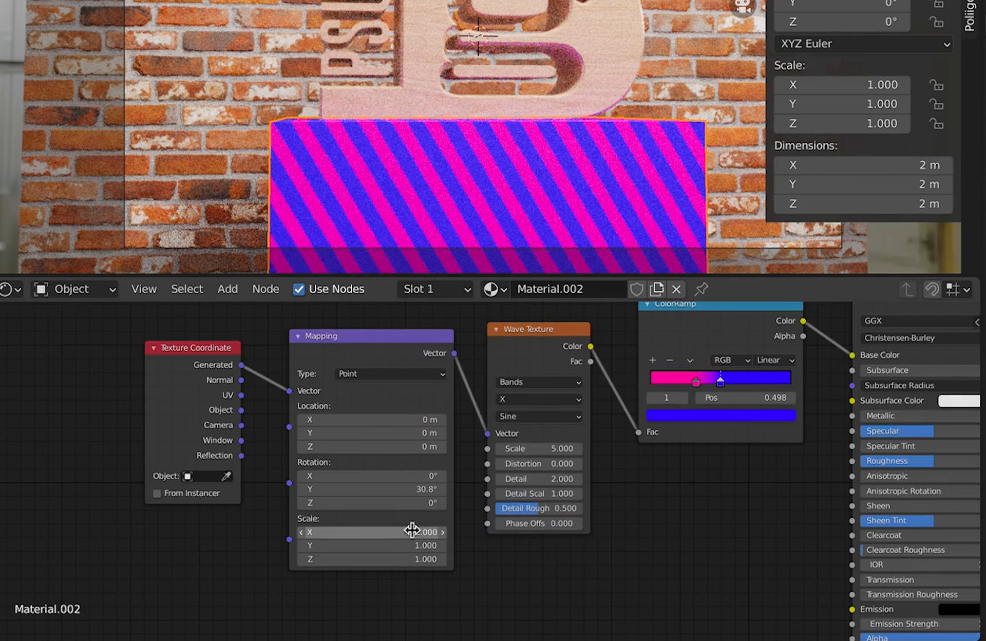
# Try X scale values of 6.6 and finally 0.5 on the Mapping node.
pyautogui.click(412, 529)
pyautogui.write('6.6')
pyautogui.press('Return')
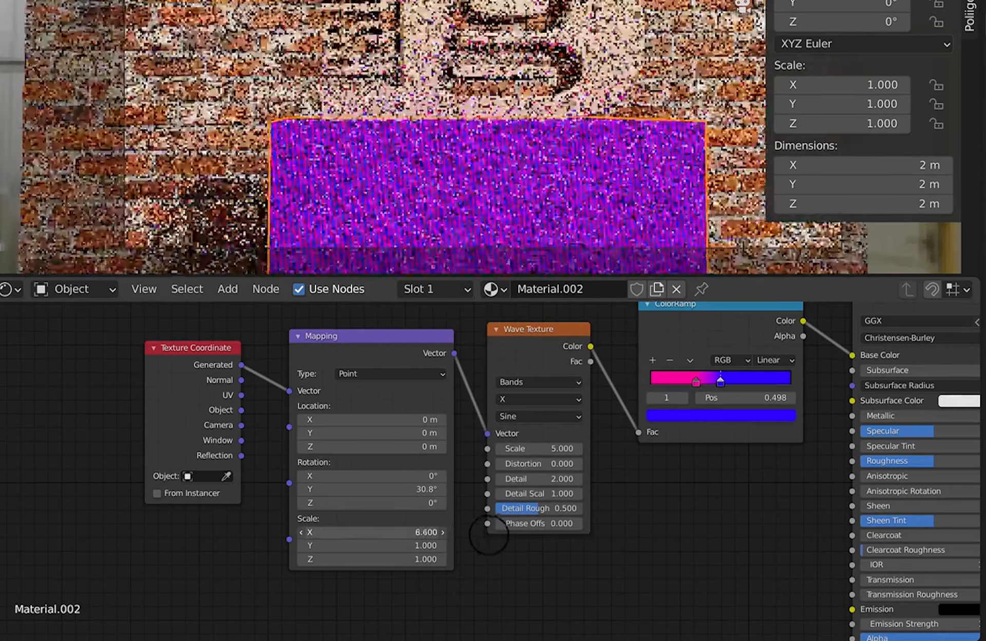
pyautogui.click(417, 533)
pyautogui.write('10.20.5')
pyautogui.press('Return')
# Add a Value node, connect it to the Mapping node's Scale input, and set its value to 2.
pyautogui.hotkey('shift', 'a')
pyautogui.click(96, 415)
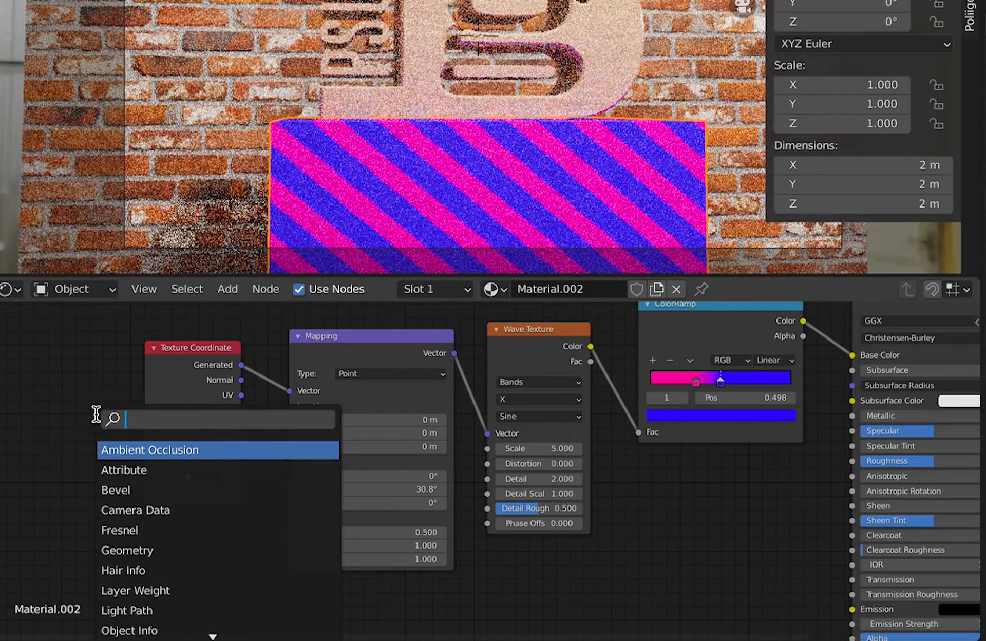
pyautogui.write('value')
pyautogui.press('Return')
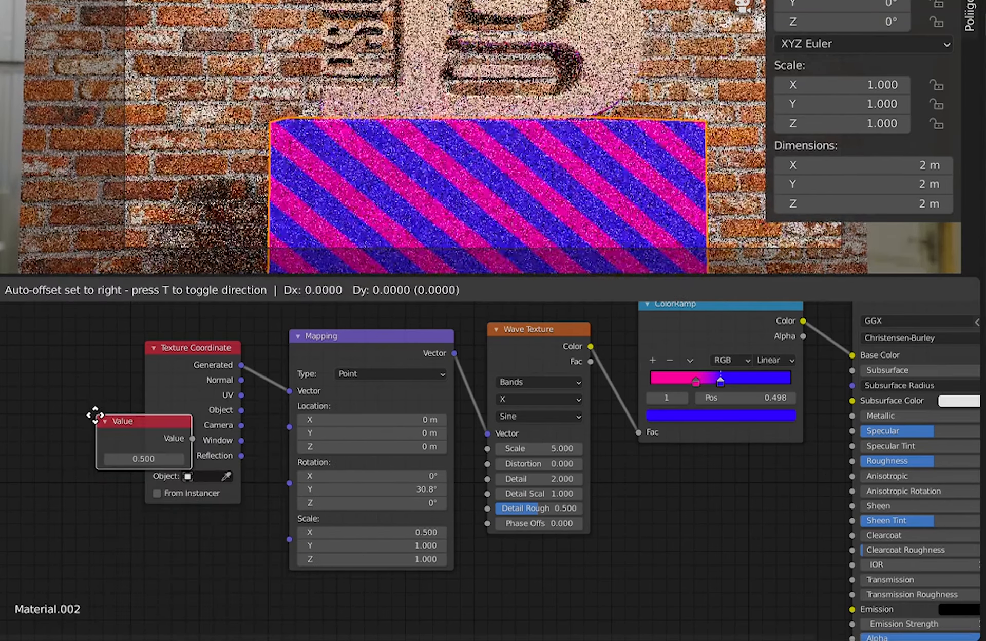
pyautogui.click(93, 571)
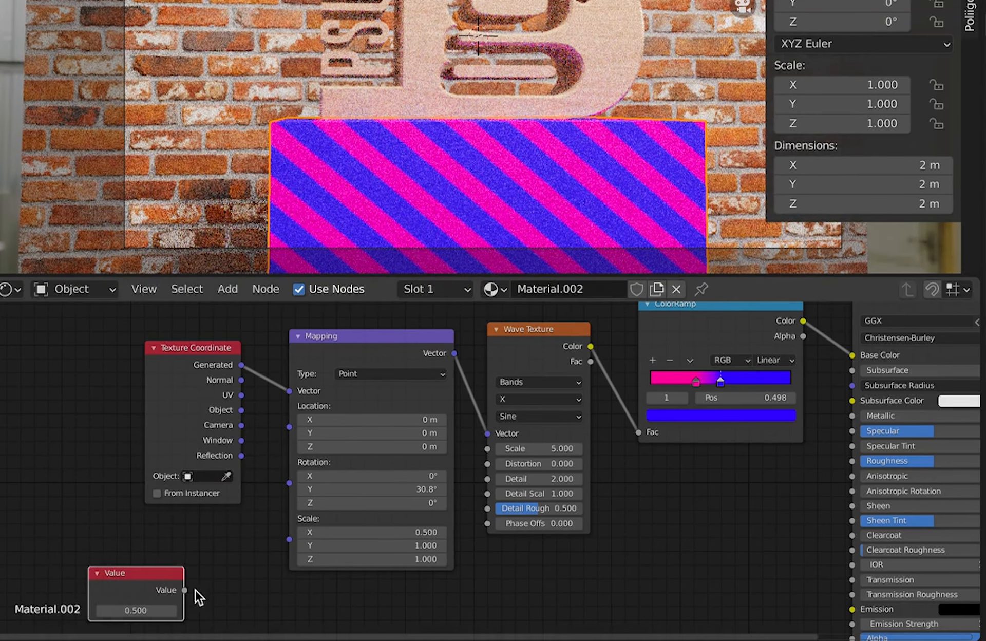
pyautogui.moveTo(185, 590); pyautogui.dragTo(292, 545)
pyautogui.doubleClick(136, 610)
pyautogui.write('2')
pyautogui.press('Return')
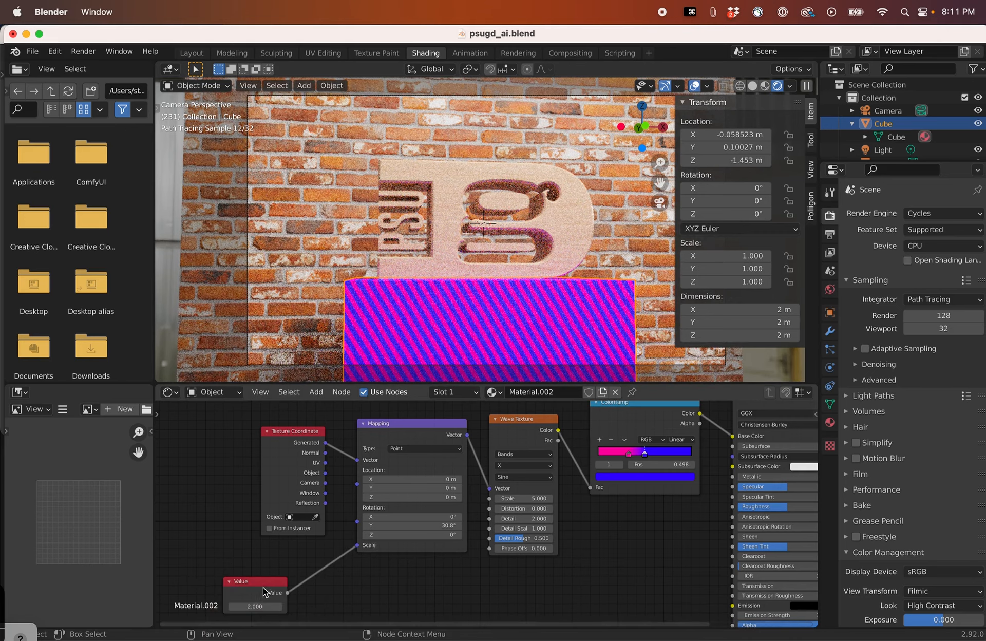
pyautogui.doubleClick(263, 607)
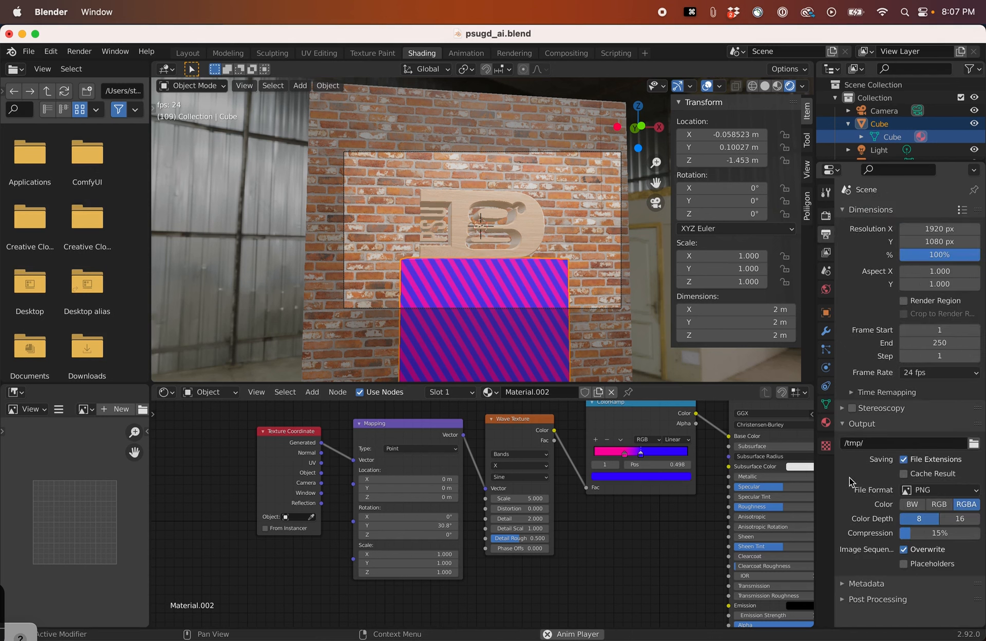
# Set the color management Look to High Contrast in the render properties.
pyautogui.click(851, 424)
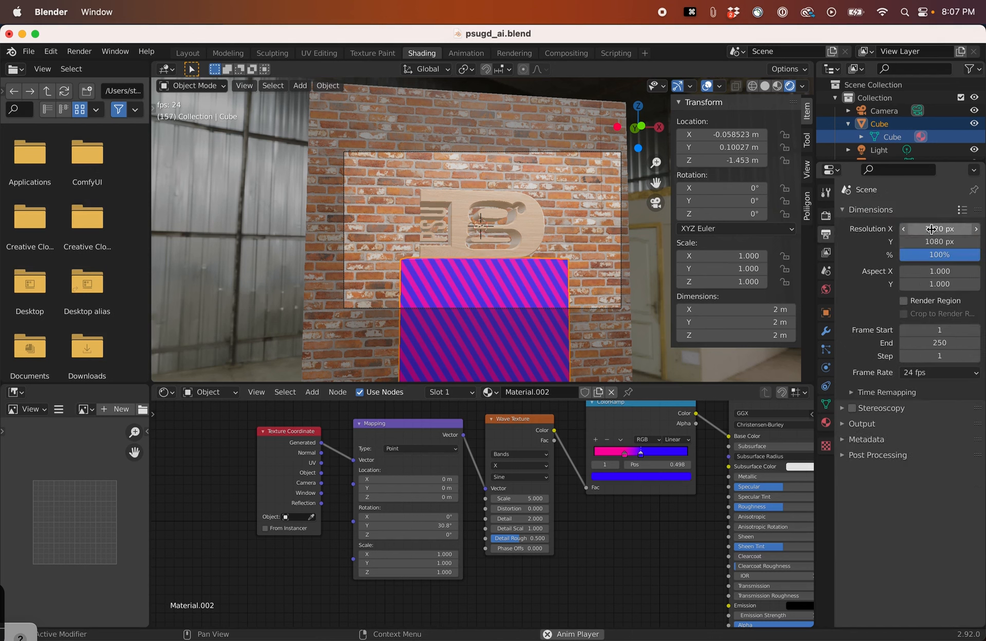
pyautogui.click(825, 216)
pyautogui.scroll(-8, 904, 334)
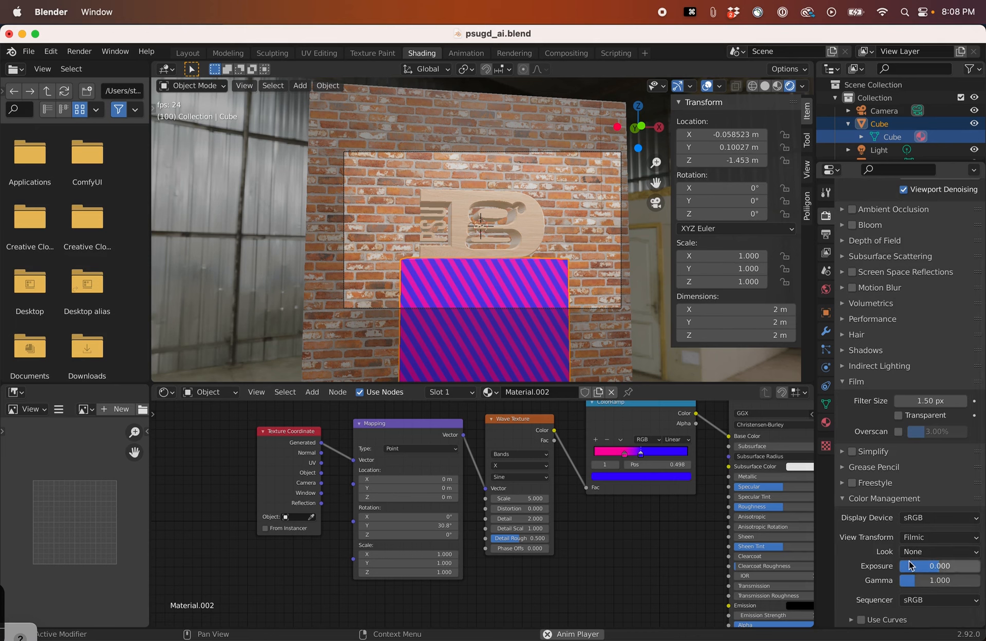
pyautogui.click(939, 552)
pyautogui.click(915, 508)
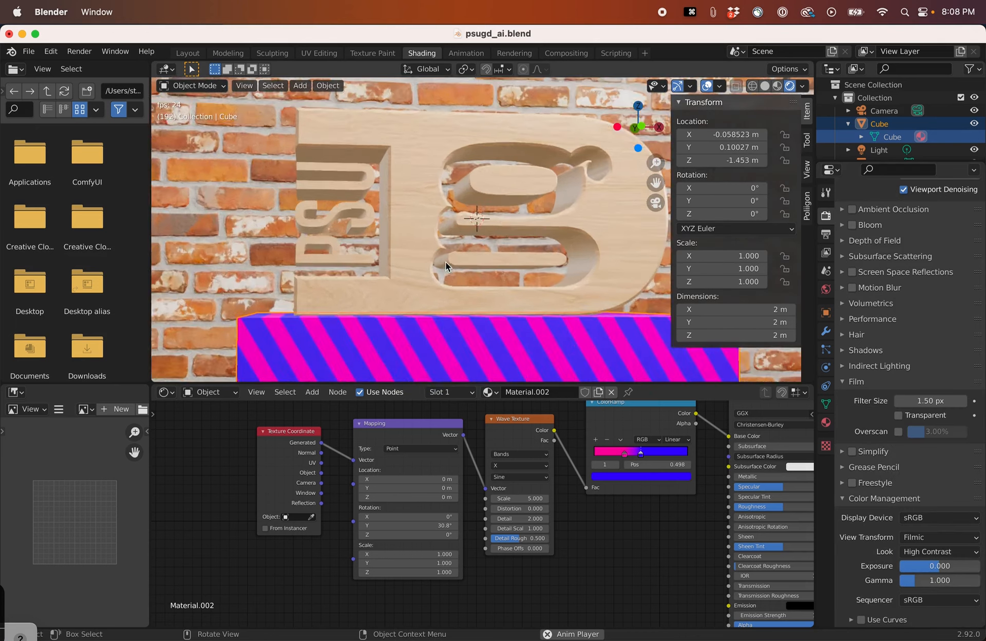
# Change the render engine to Cycles and view the logo and striped base from different angles.
pyautogui.scroll(10, 904, 334)
pyautogui.click(939, 213)
pyautogui.click(919, 253)
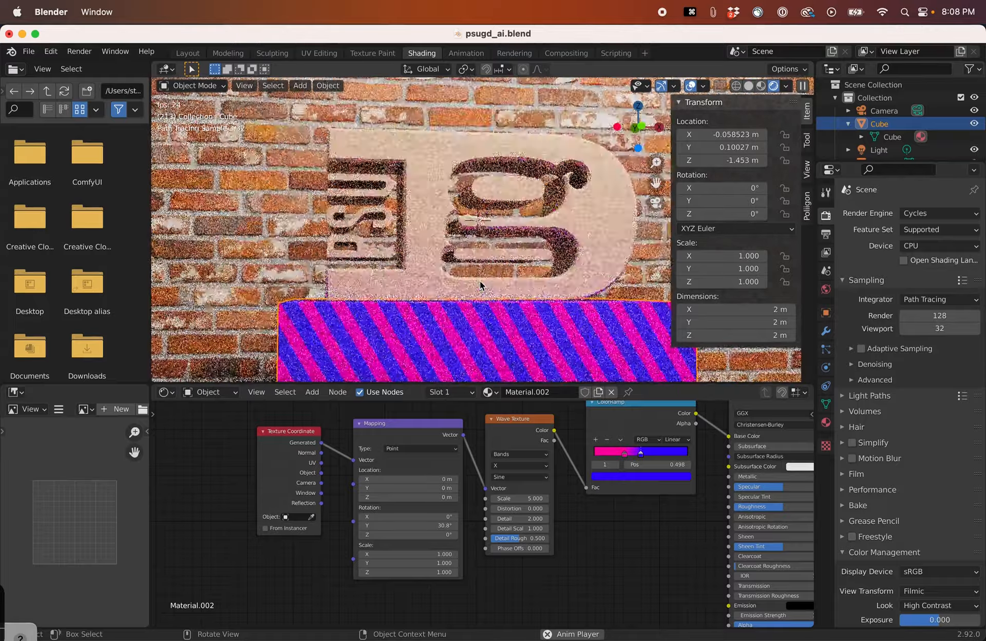
pyautogui.moveTo(453, 294); pyautogui.dragTo(521, 285, button='middle')
pyautogui.scroll(5, 517, 284)
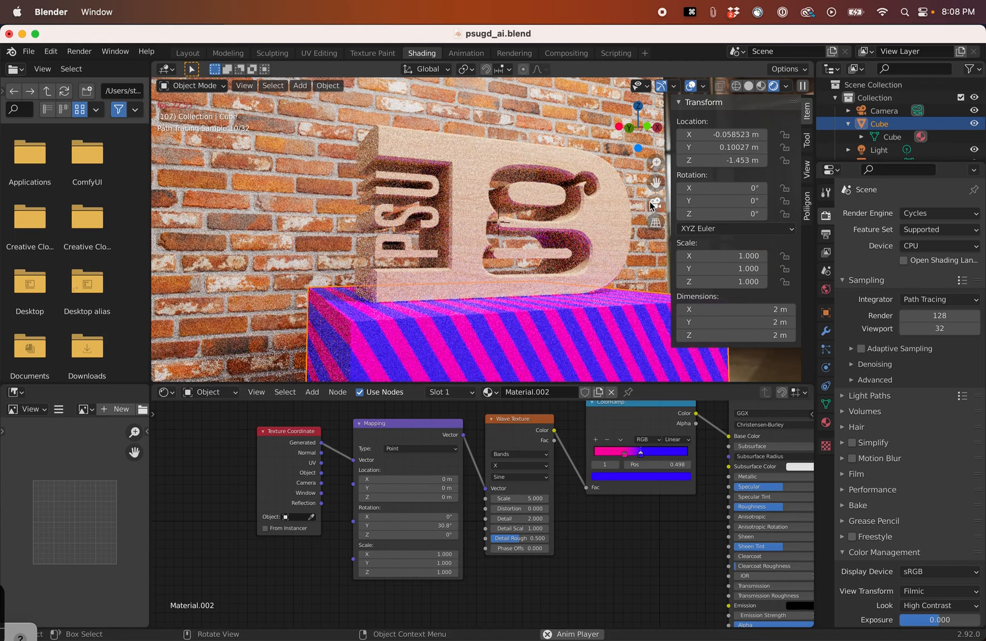
pyautogui.moveTo(632, 224); pyautogui.dragTo(411, 224, button='middle')
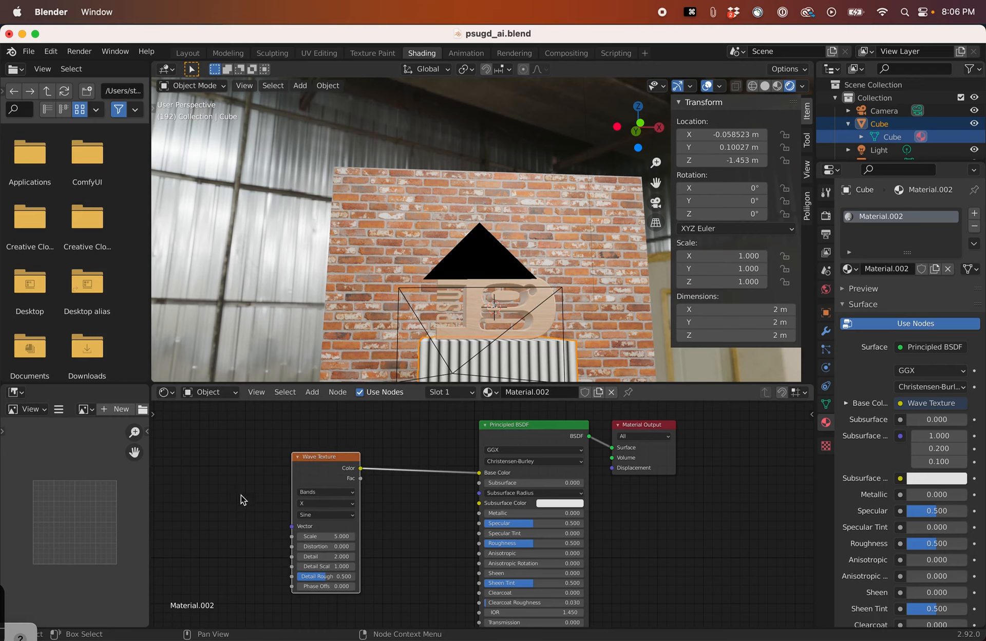
pyautogui.hotkey('shift', 'a')
pyautogui.click(309, 462)
pyautogui.write('color ramp')
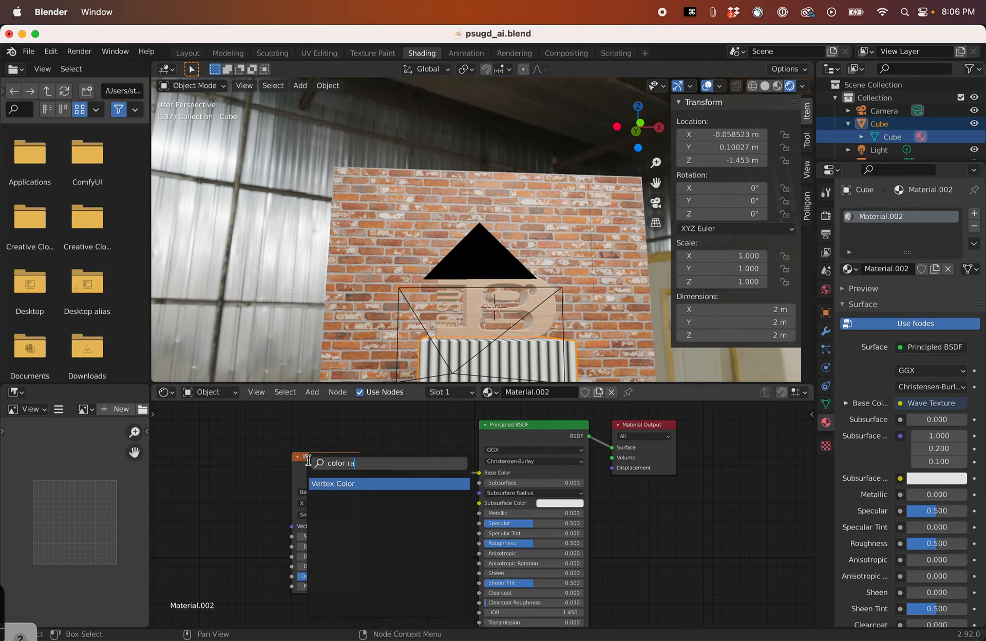
pyautogui.press('Return')
# Place a ColorRamp node on the link from the Wave Texture to the Principled BSDF.
pyautogui.hotkey('shift', 'a')
pyautogui.click(391, 480)
pyautogui.write('color')
pyautogui.click(406, 517)
pyautogui.click(398, 473)
pyautogui.click(443, 514)
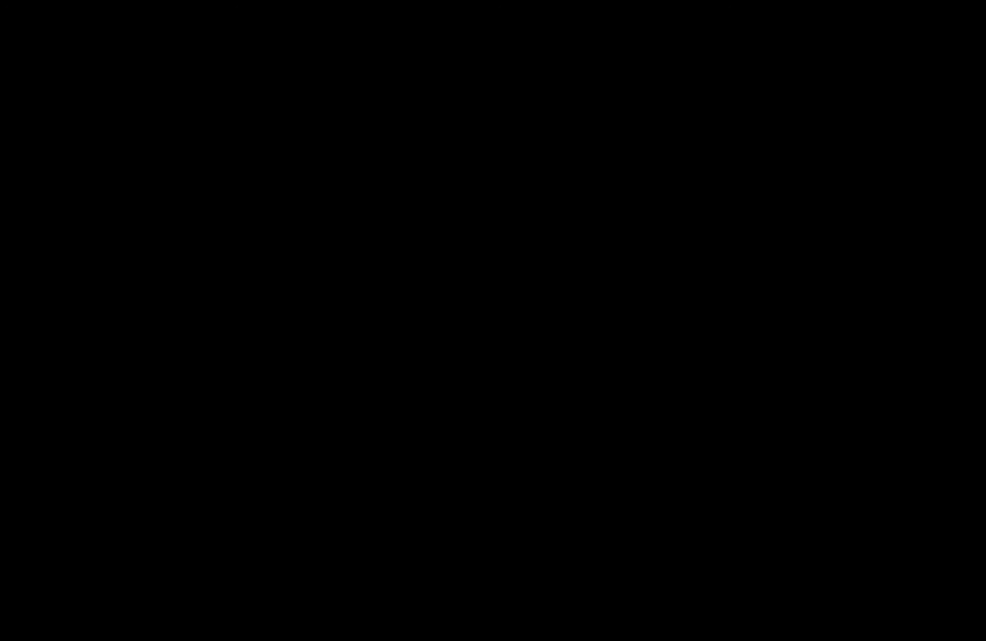